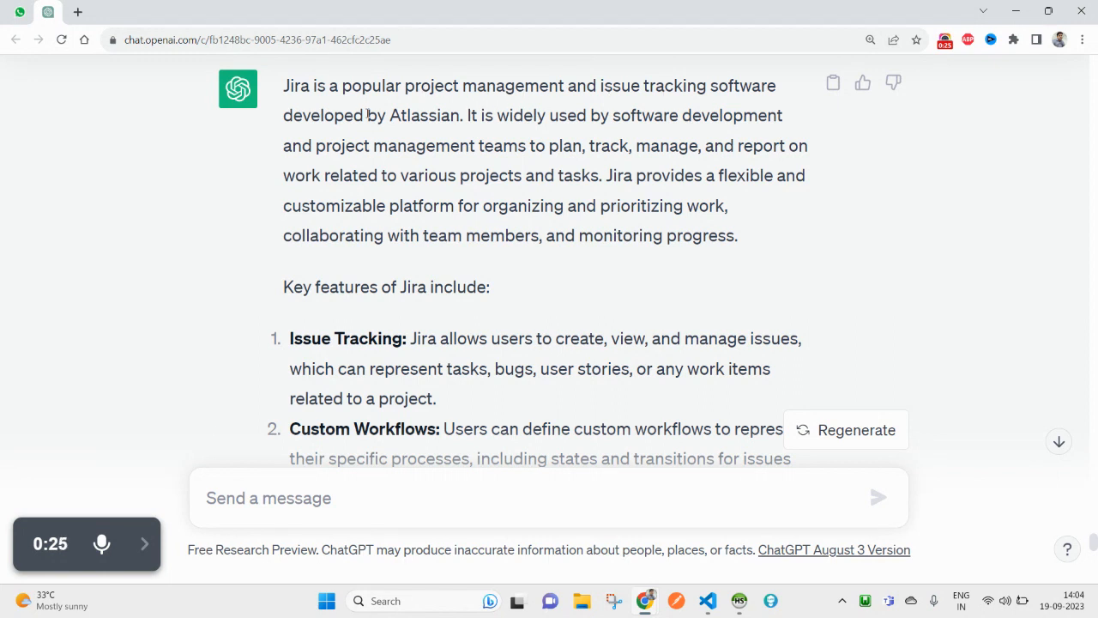
Step: Highlight 'Atlassian', 'Jira', 'issue tracking' and the flexible-platform sentence in the answer
double_click(433, 117)
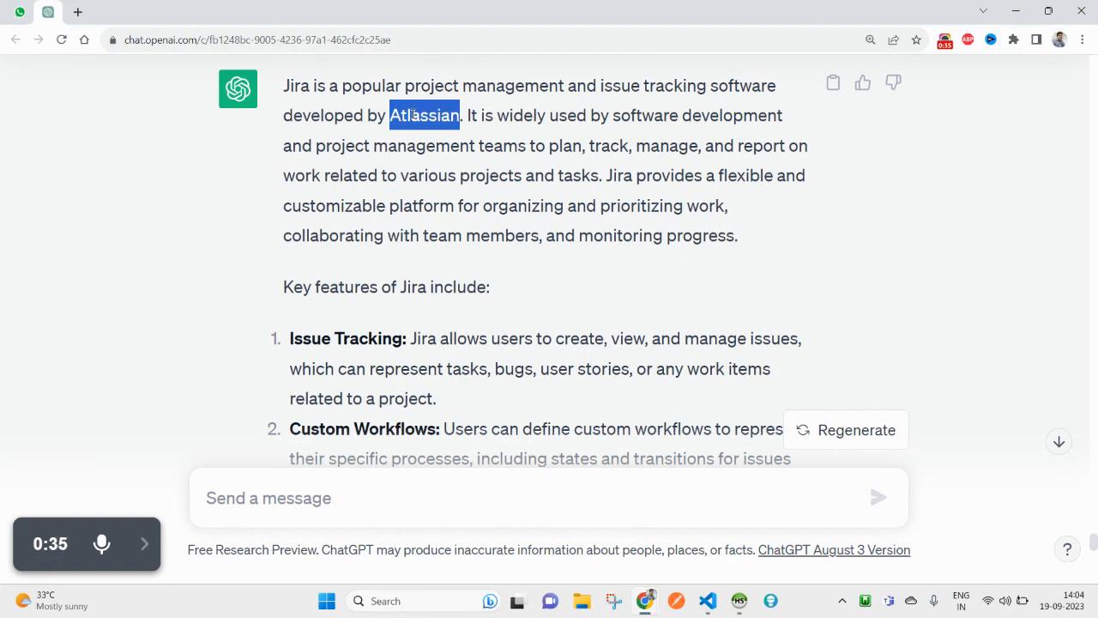
left_click_drag(310, 86, 276, 90)
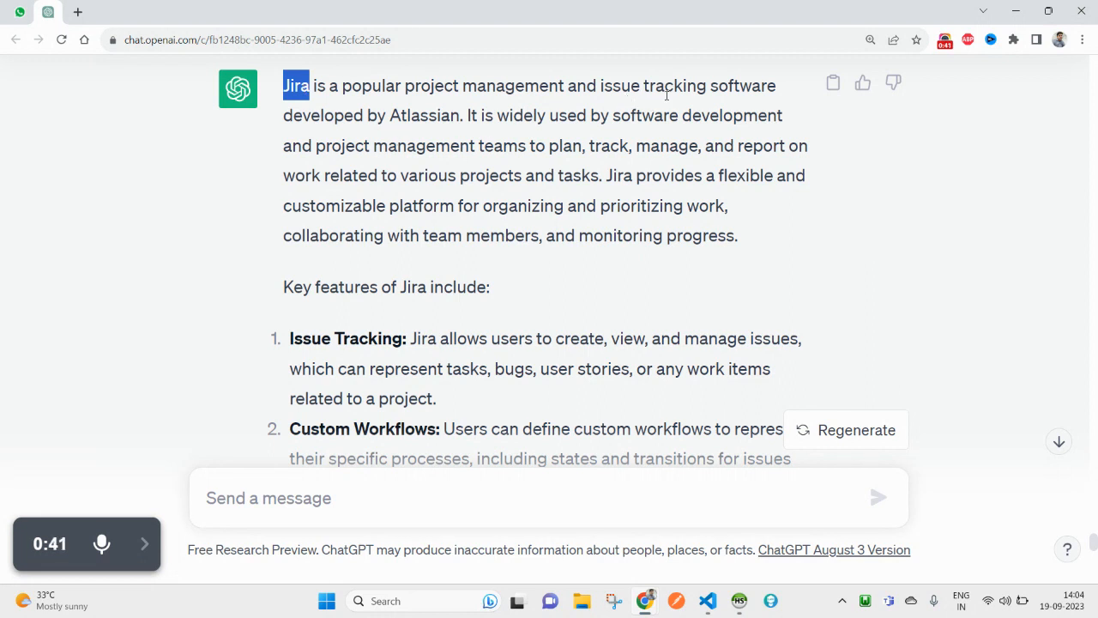
left_click_drag(612, 86, 665, 89)
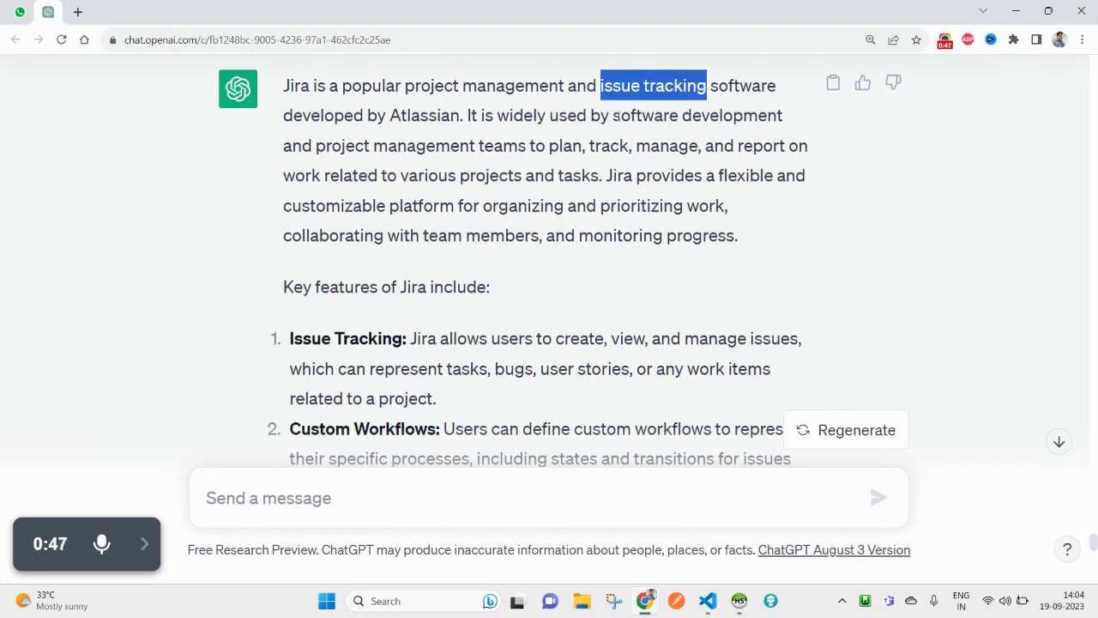
left_click(500, 157)
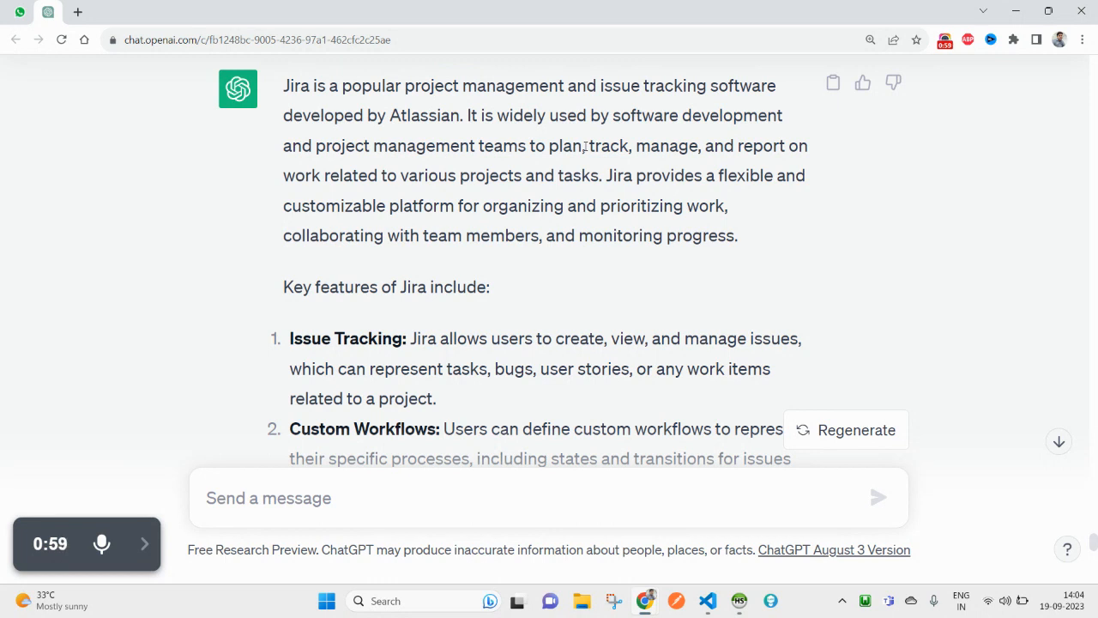
left_click_drag(633, 175, 736, 240)
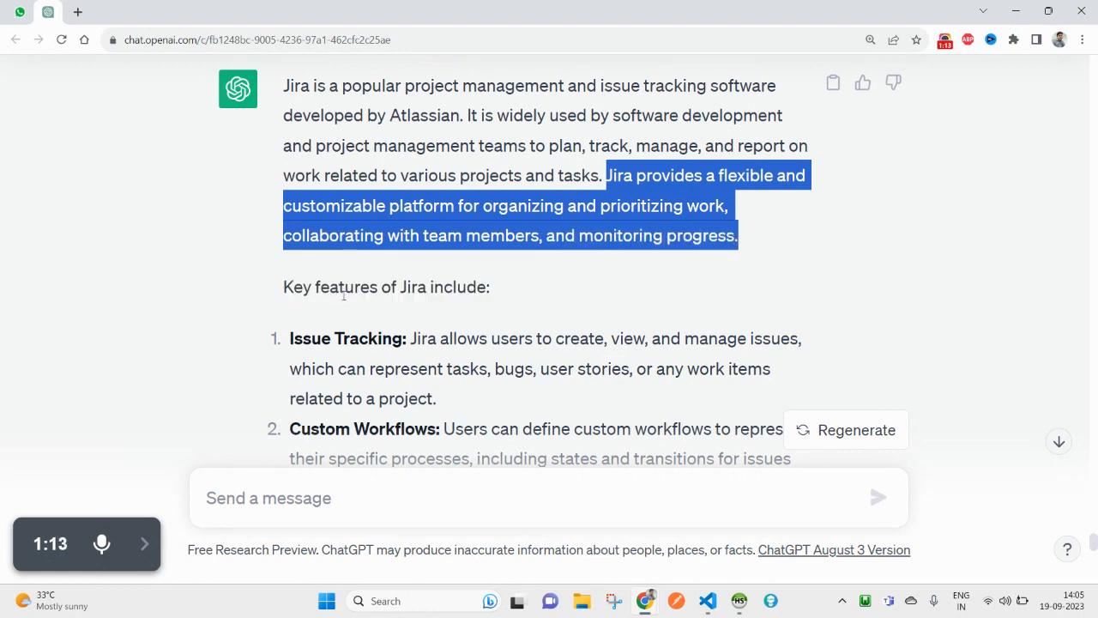
Step: Highlight the Key features heading and the start of the Issue Tracking description
double_click(303, 287)
left_click_drag(303, 286, 518, 287)
scroll(517, 288, "down", 2)
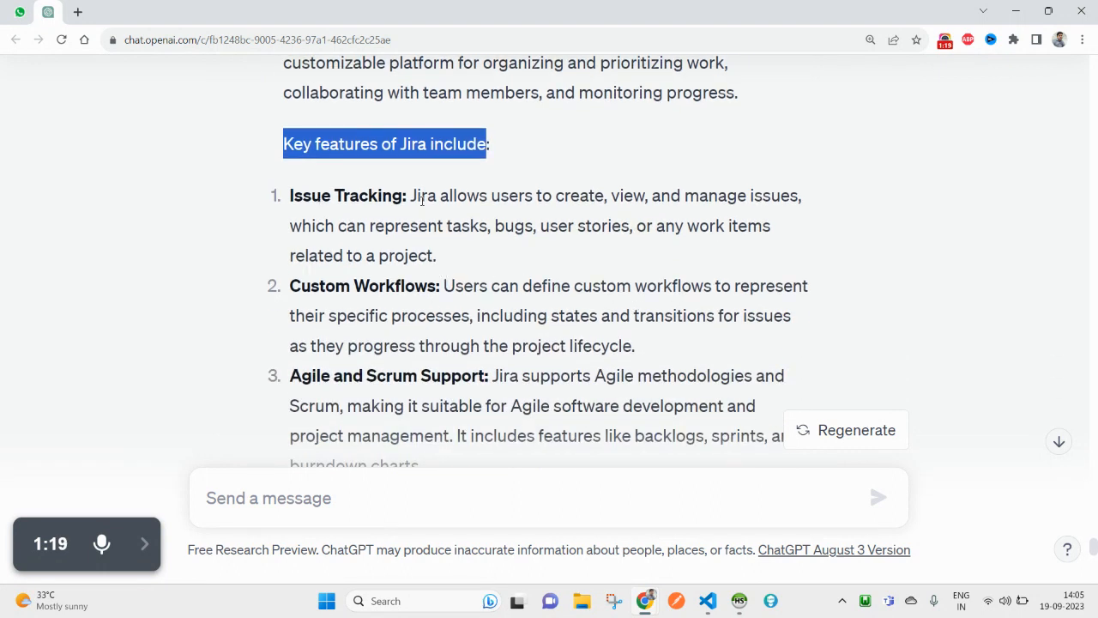
left_click_drag(411, 197, 598, 192)
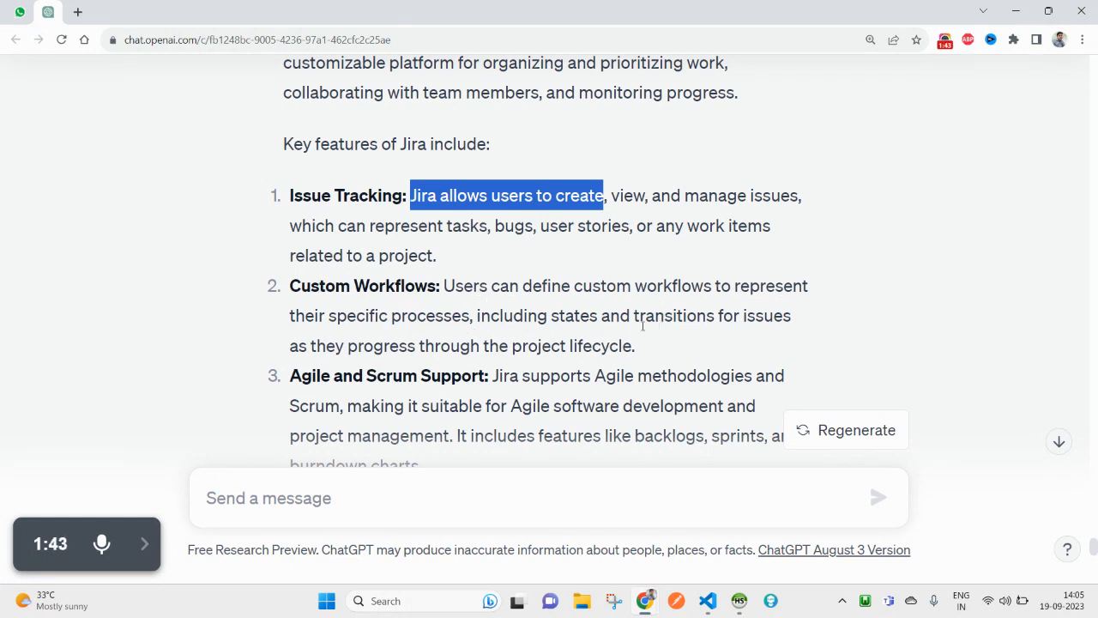
Step: Highlight 'Agile' in item 3 and read through the rest of the answer
scroll(598, 333, "down", 1)
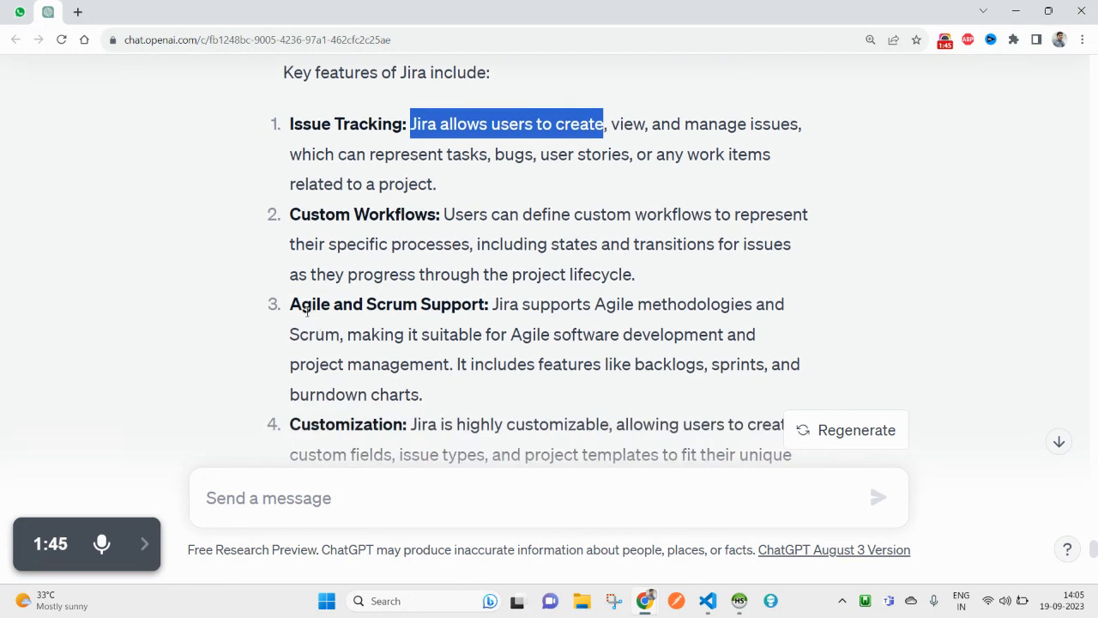
double_click(302, 304)
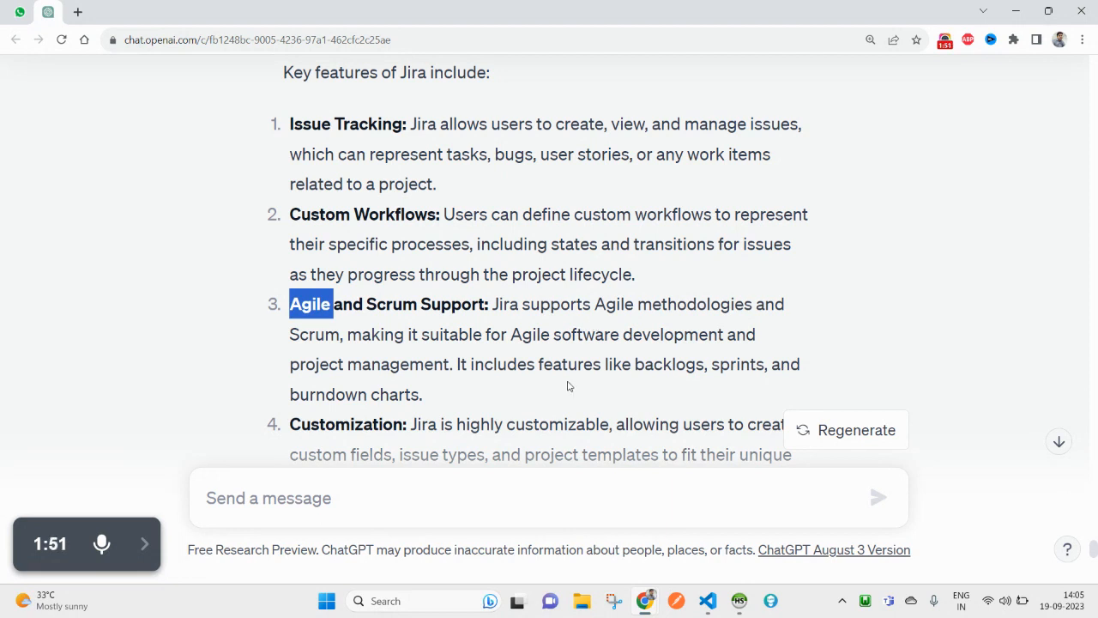
scroll(566, 384, "down", 2)
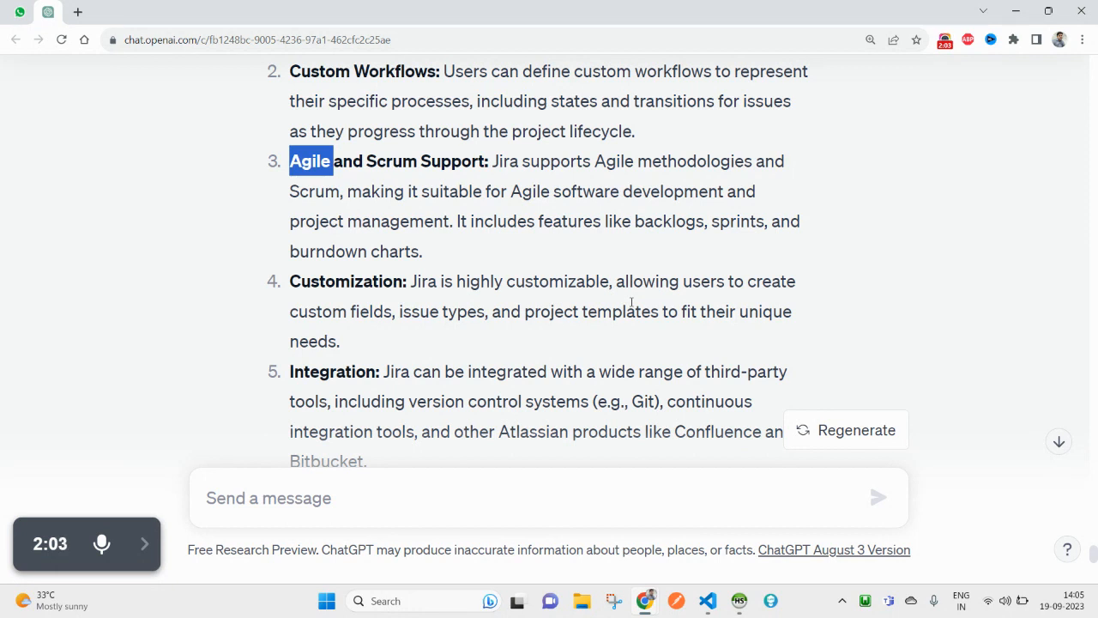
scroll(489, 350, "down", 1)
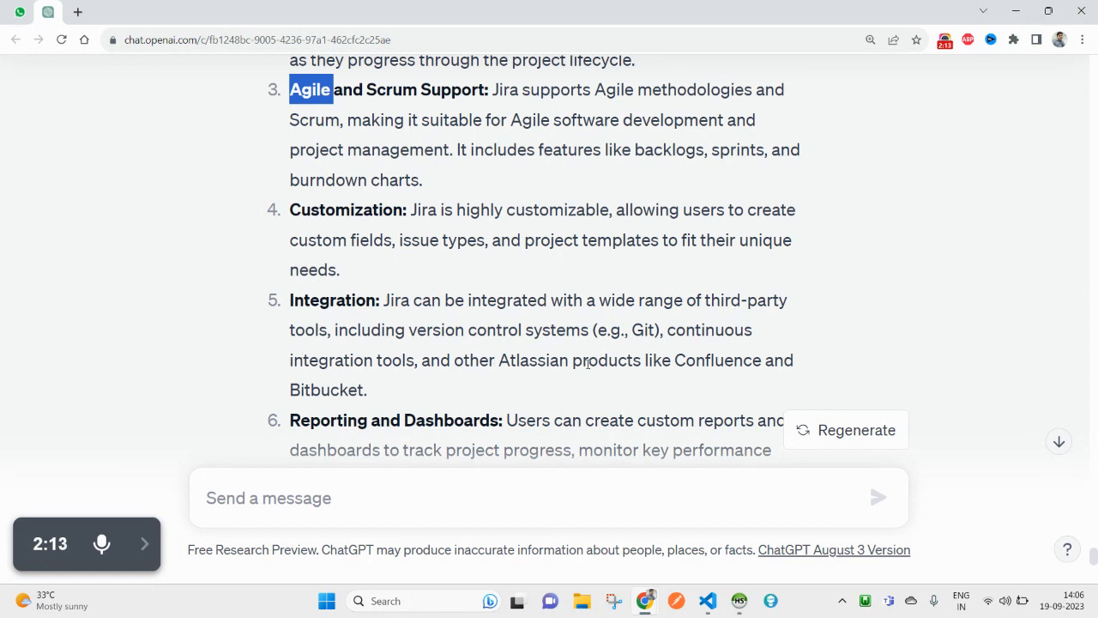
scroll(571, 370, "down", 1)
scroll(576, 343, "down", 1)
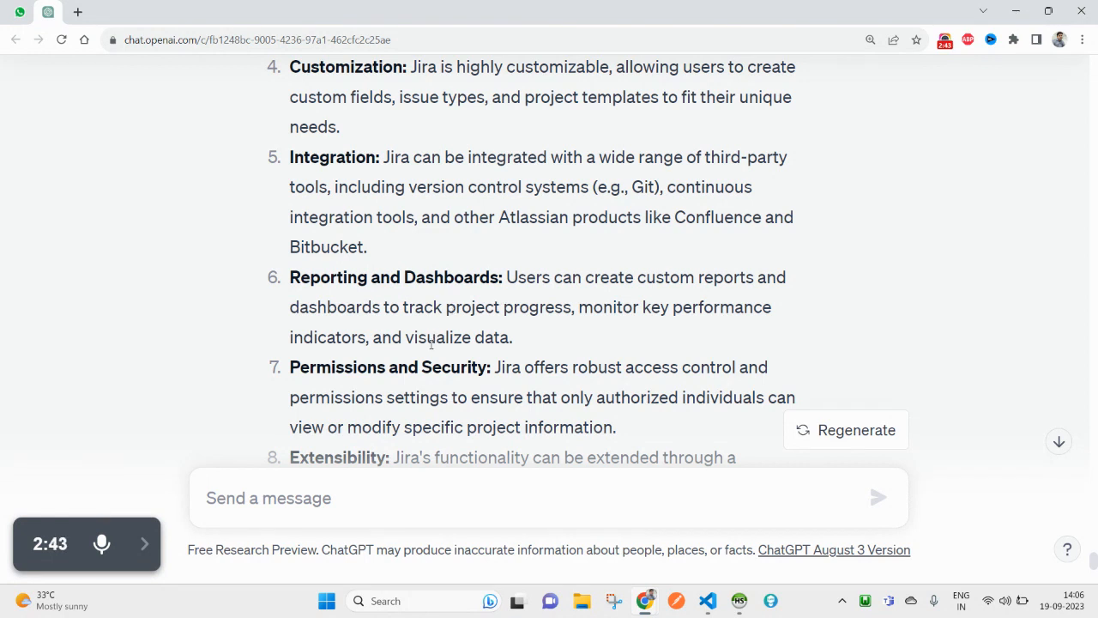
scroll(431, 341, "down", 1)
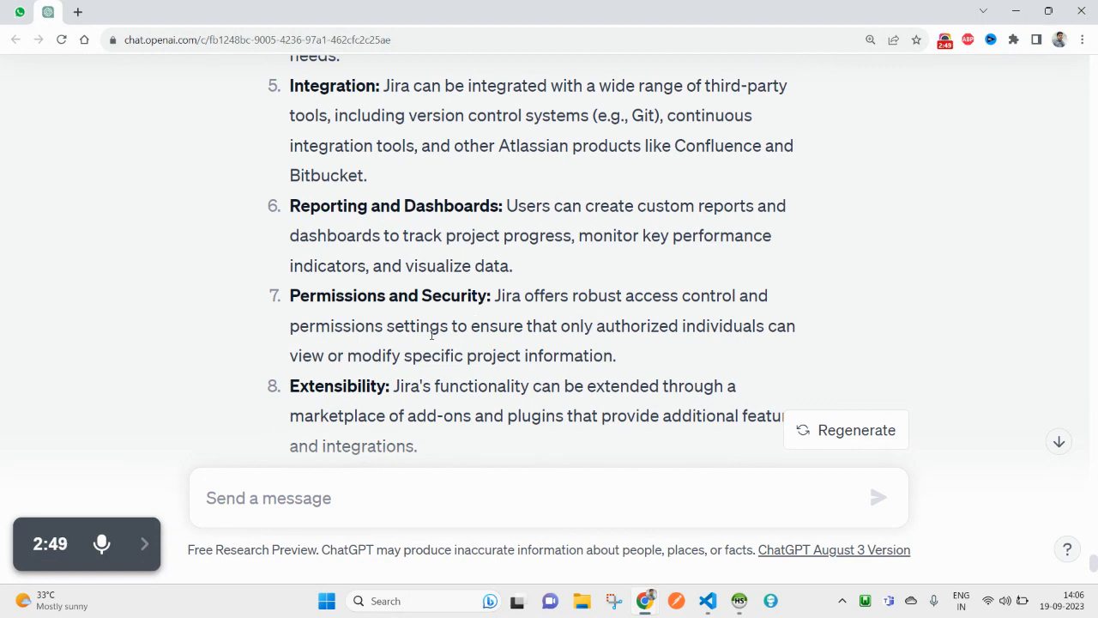
scroll(430, 385, "down", 1)
scroll(430, 386, "down", 3)
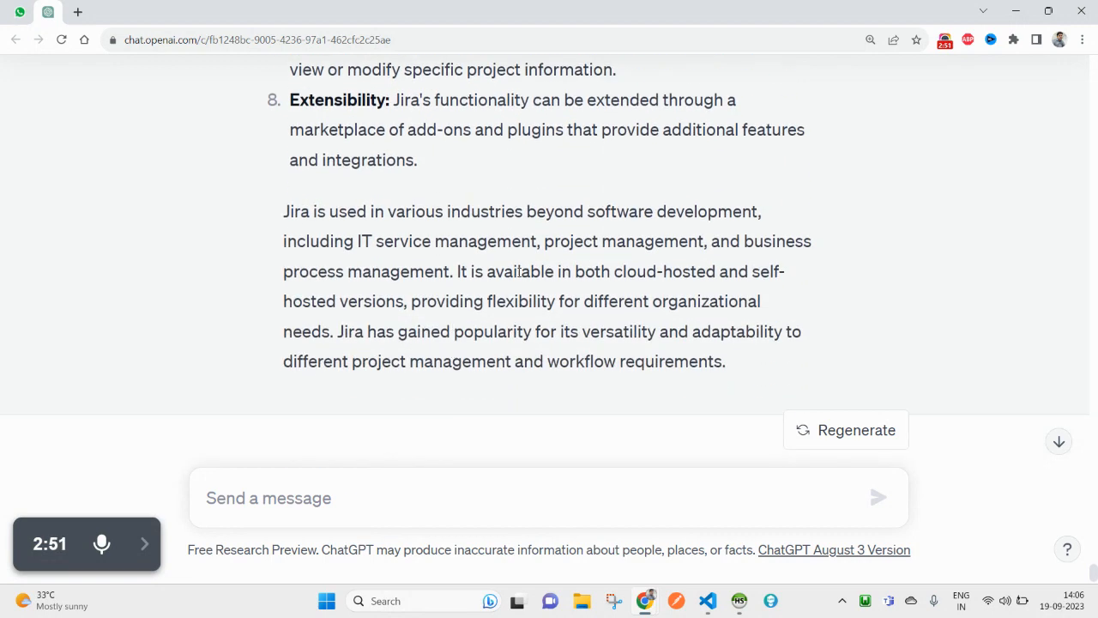
scroll(503, 309, "up", 7)
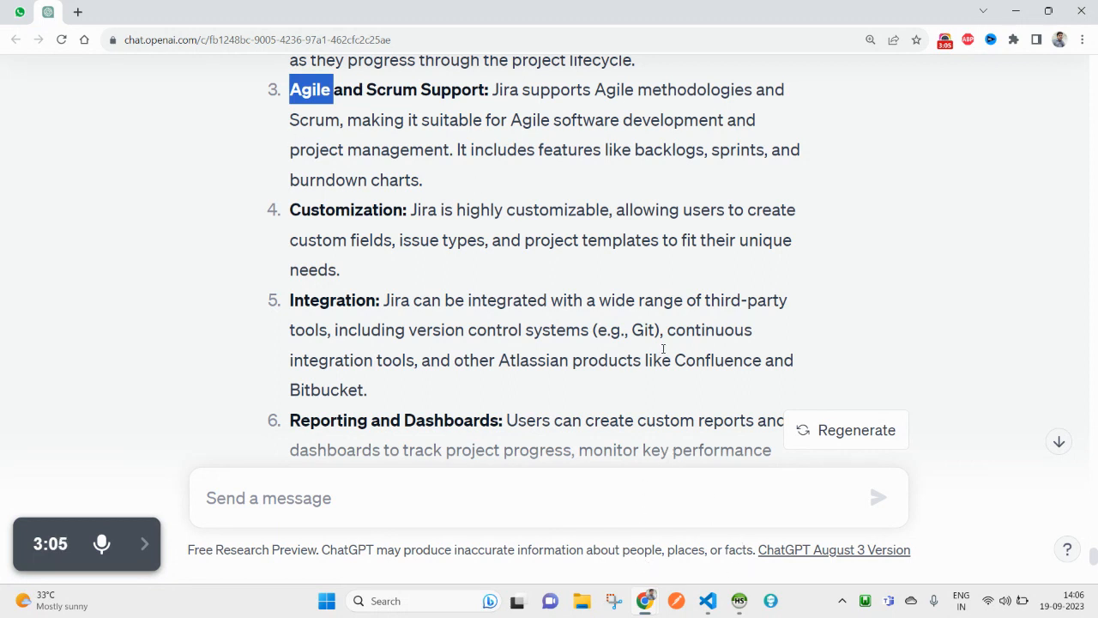
Step: Search 'Jira' in a private window and open the Jira Software Free sign-up page
key("ctrl+shift+n")
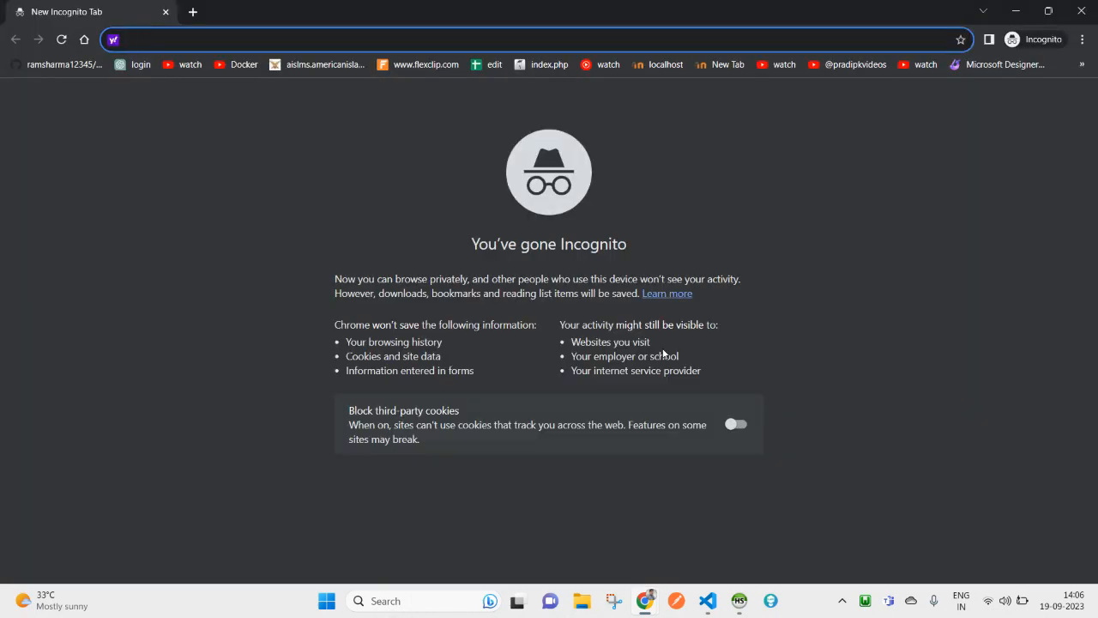
type("Jira")
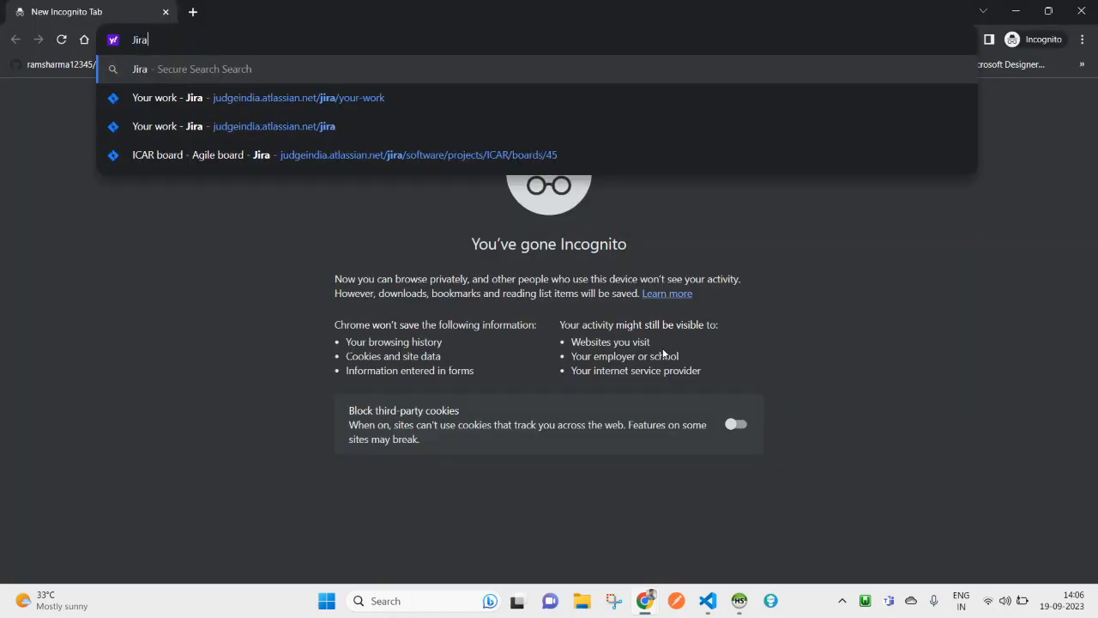
key("Return")
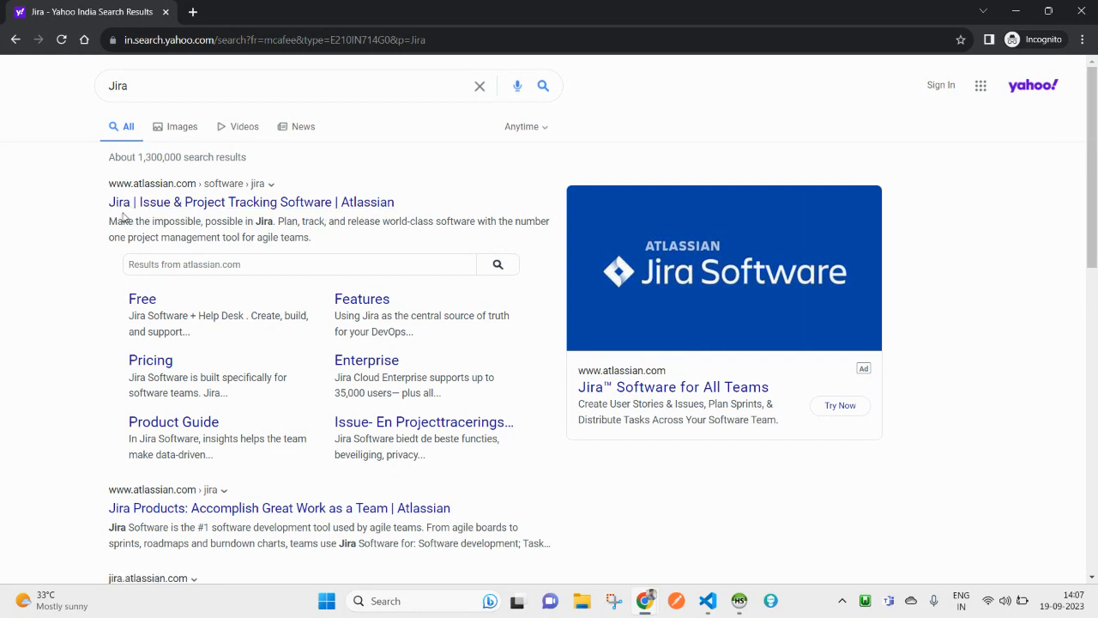
middle_click(140, 300)
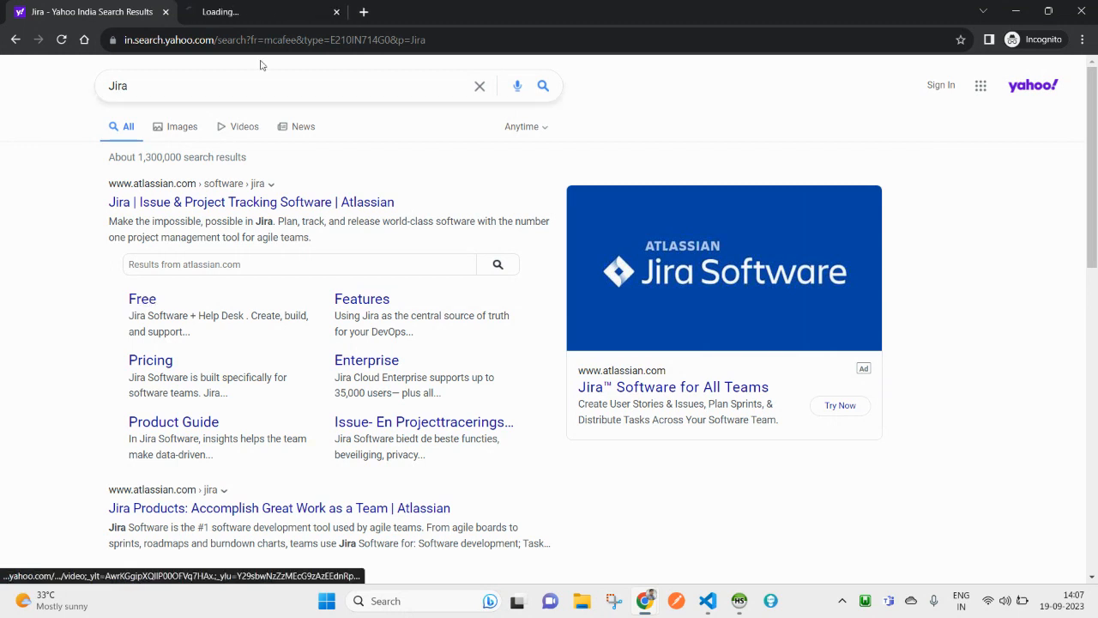
left_click(269, 11)
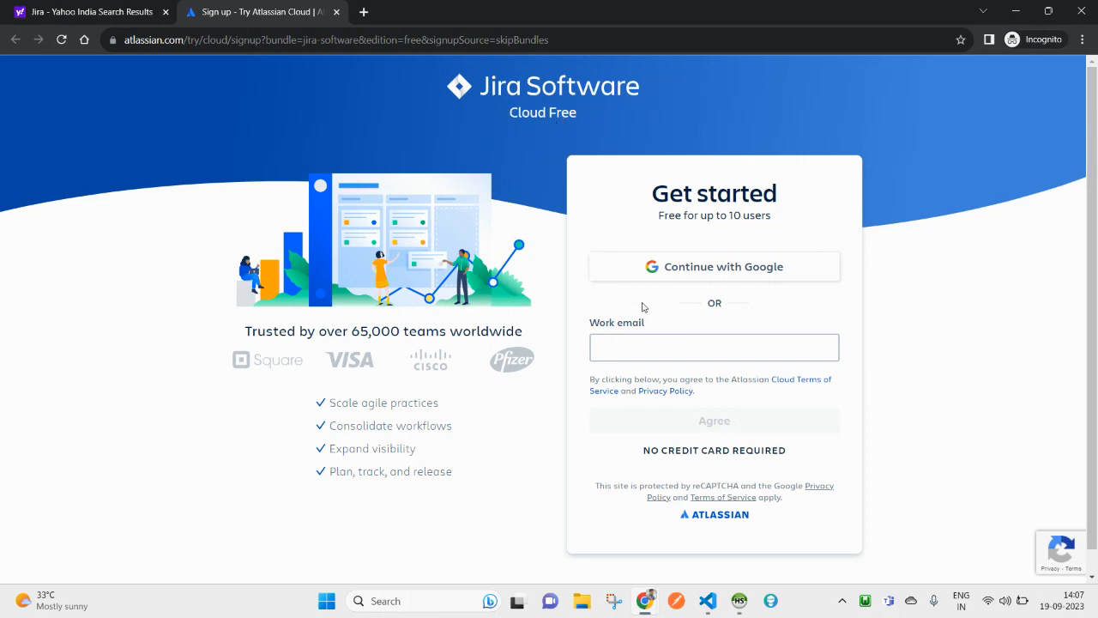
Step: Sign up with Google using the saved account e-mail and its password
left_click(126, 11)
left_click(266, 11)
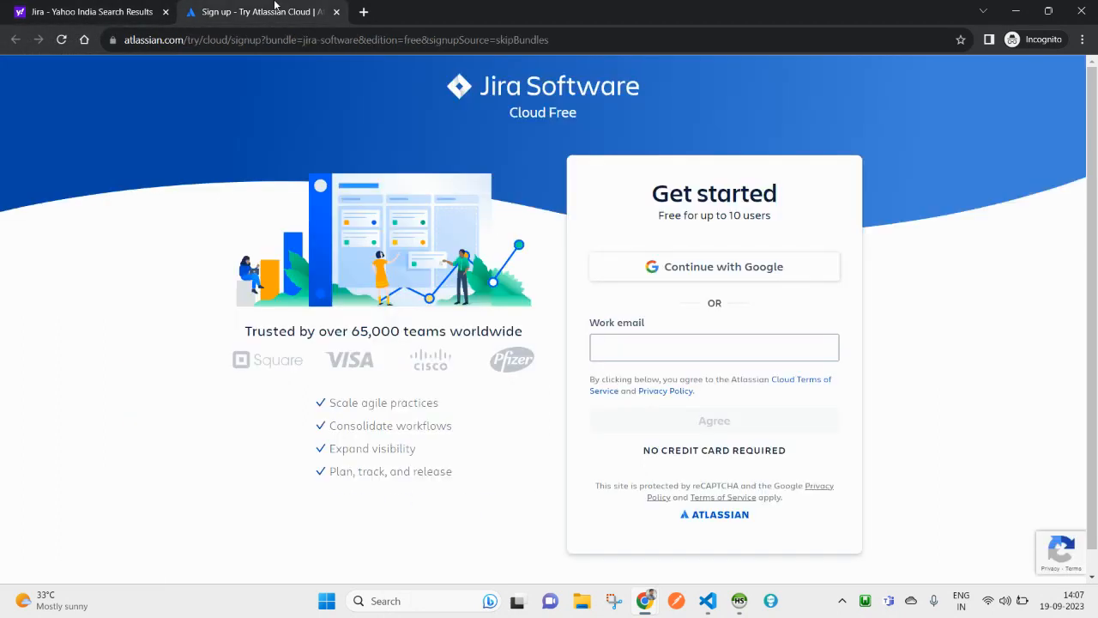
left_click(703, 276)
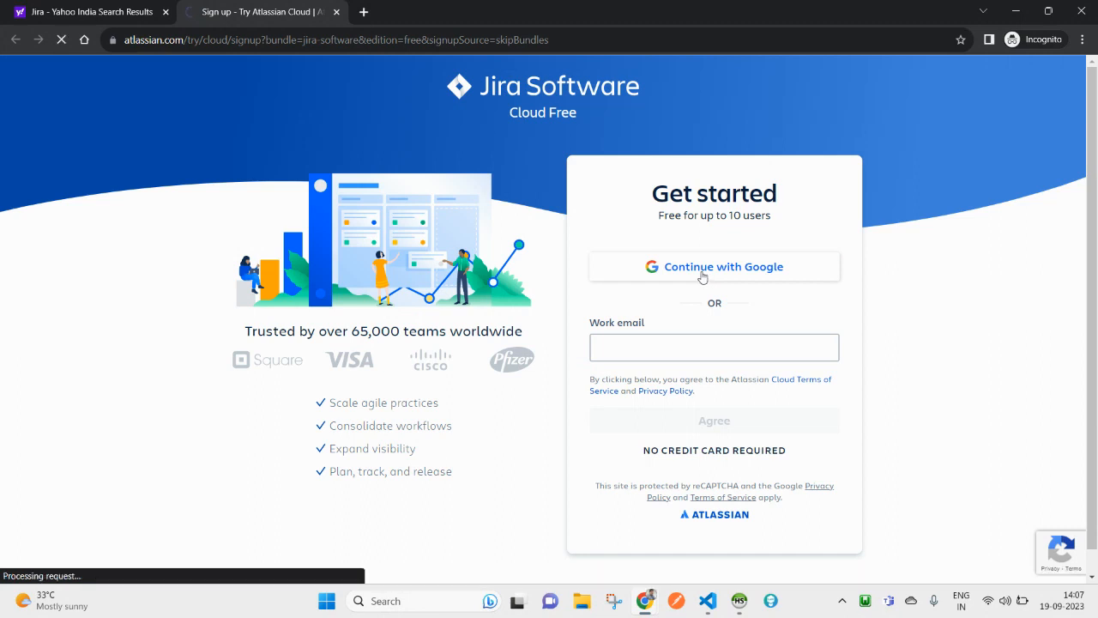
left_click(519, 289)
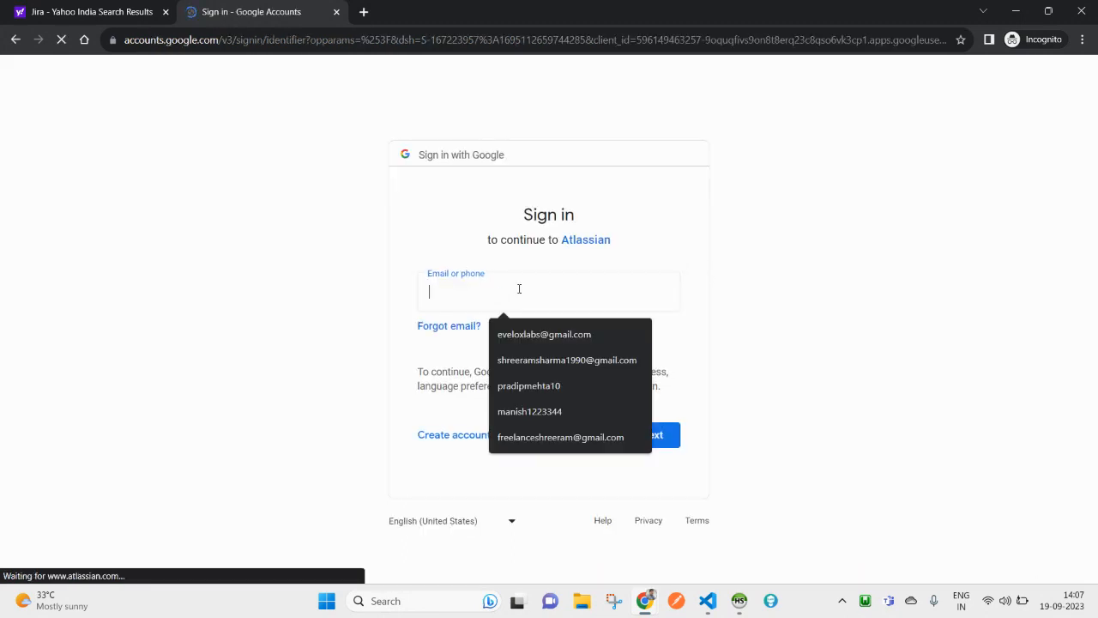
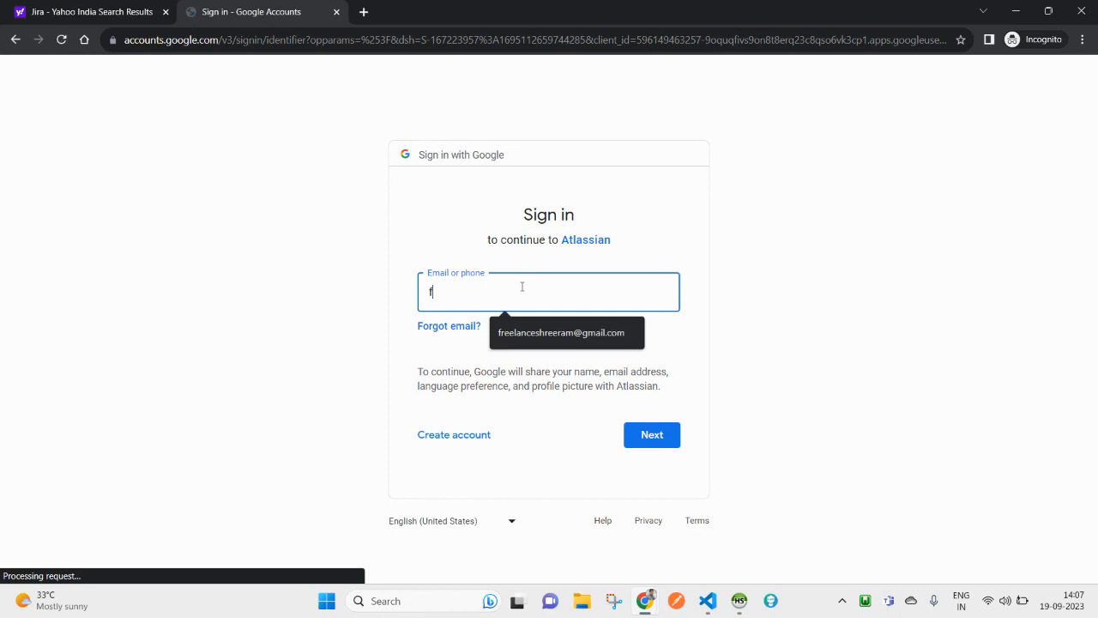
left_click(549, 332)
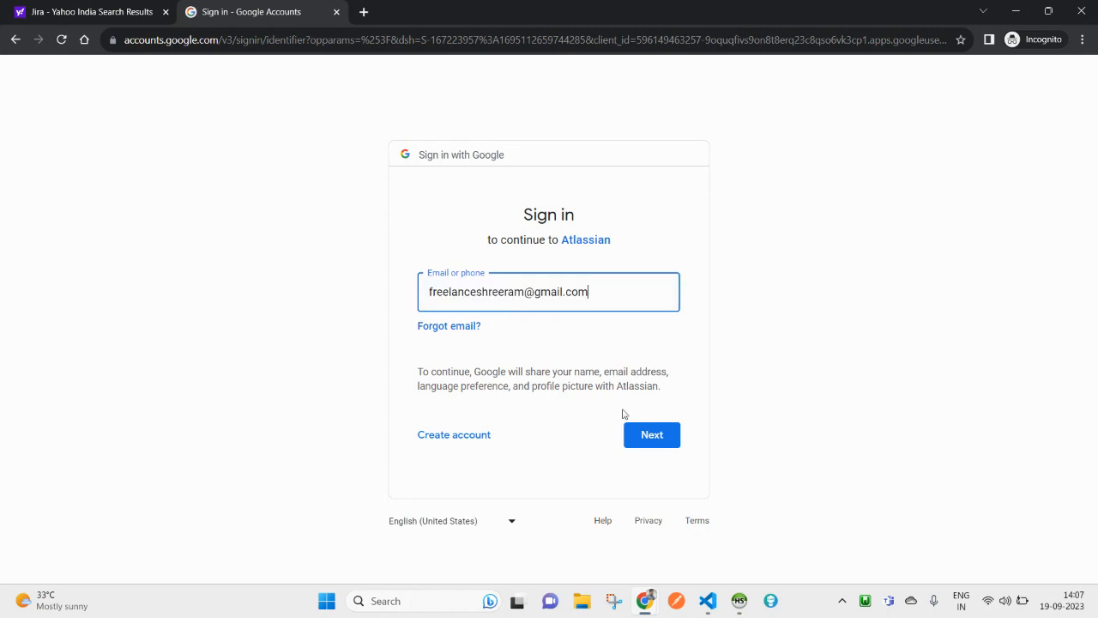
left_click(642, 435)
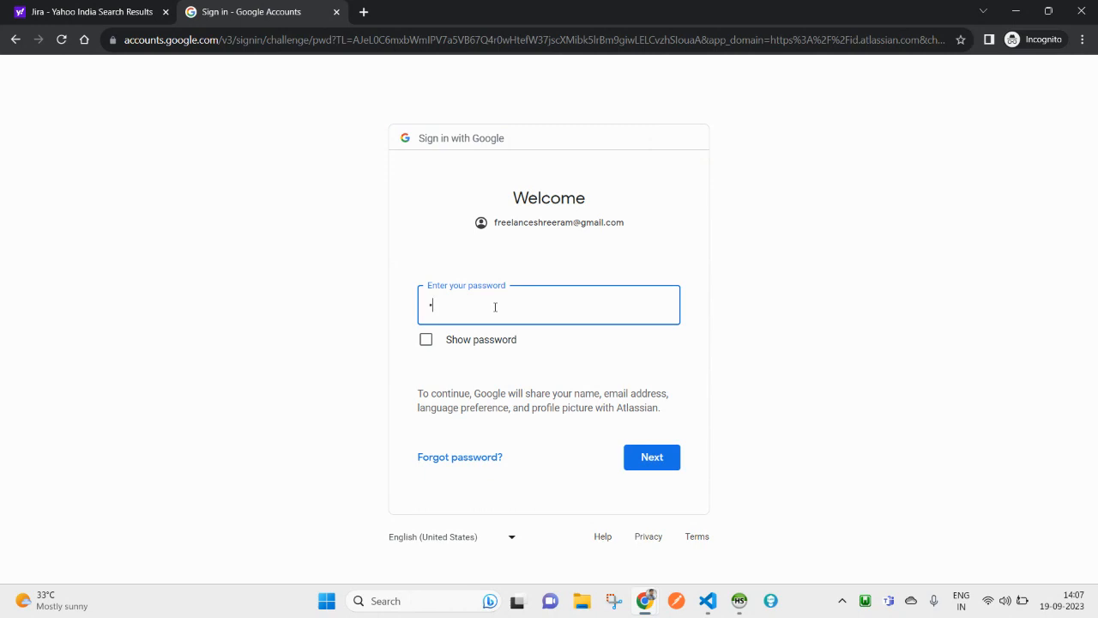
type("•••••••")
key("Return")
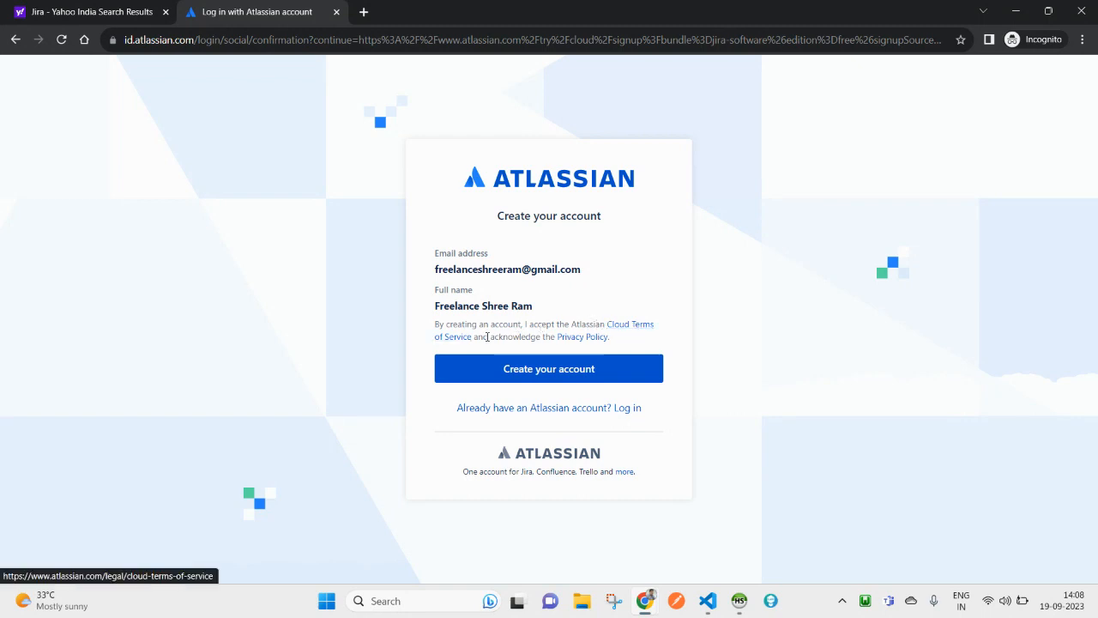
Step: Read through the Cloud Terms of Service page, then close it
left_click(628, 328, "ctrl")
left_click(437, 4)
left_click(299, 5)
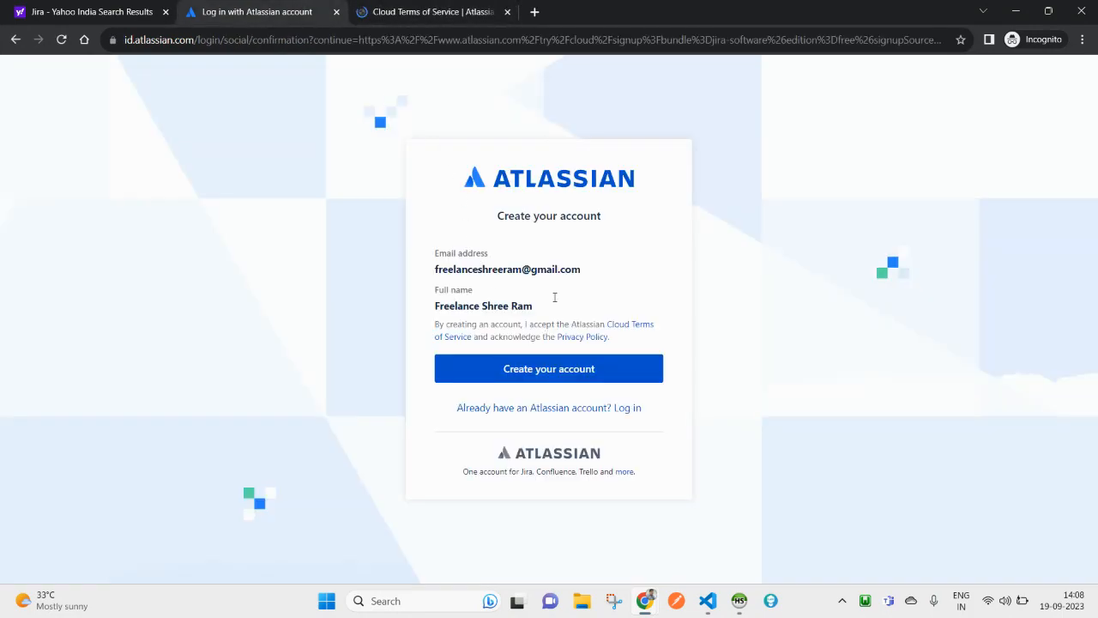
left_click(468, 5)
scroll(579, 377, "down", 15)
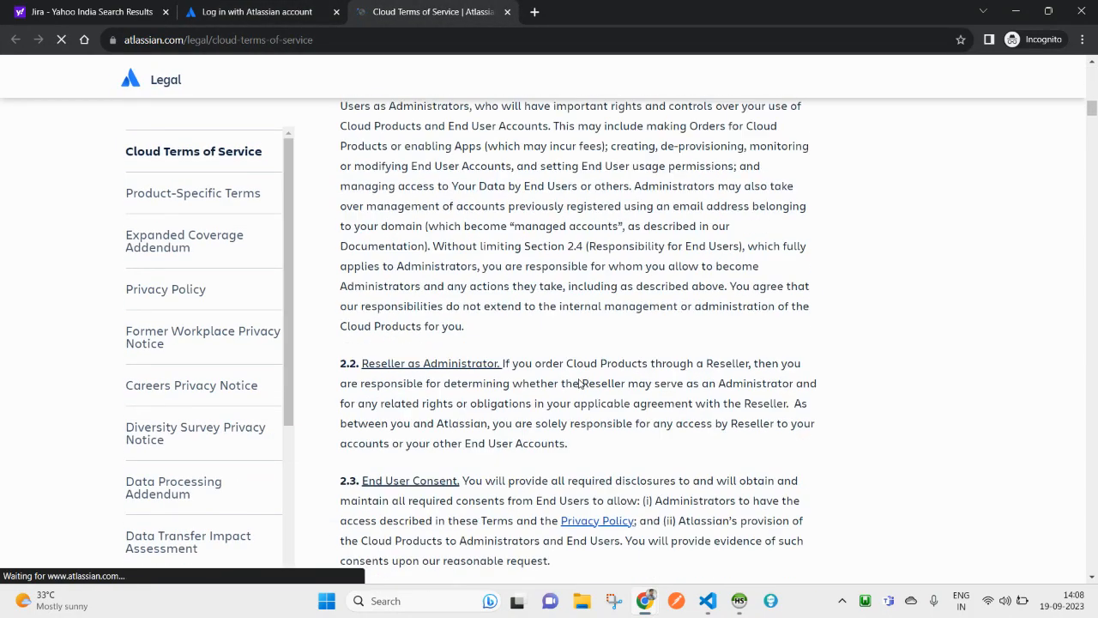
scroll(579, 377, "down", 20)
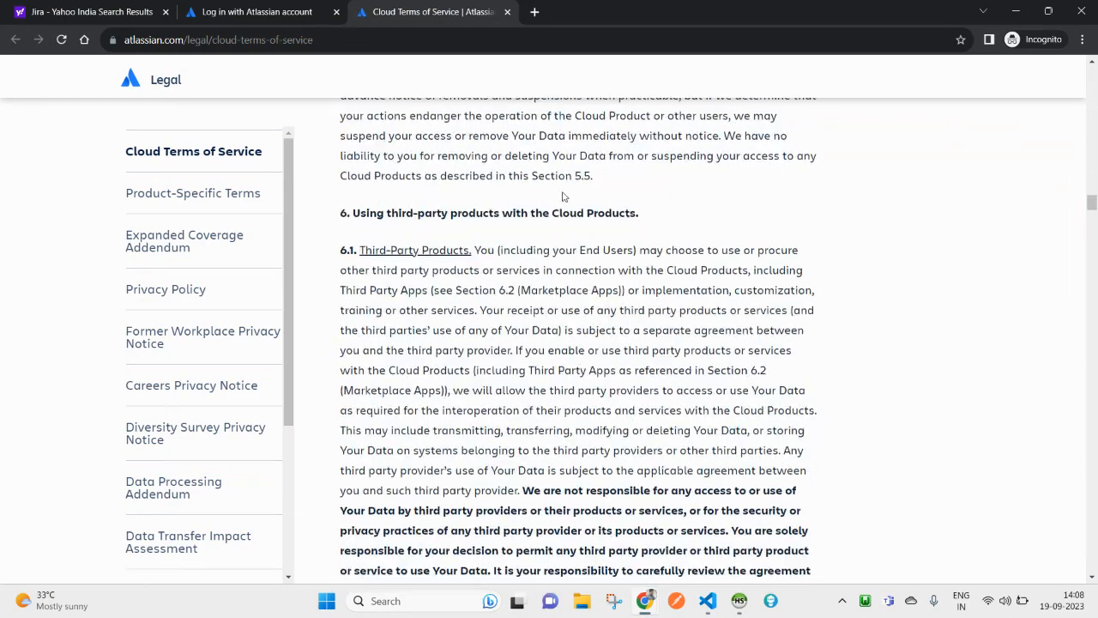
left_click(507, 12)
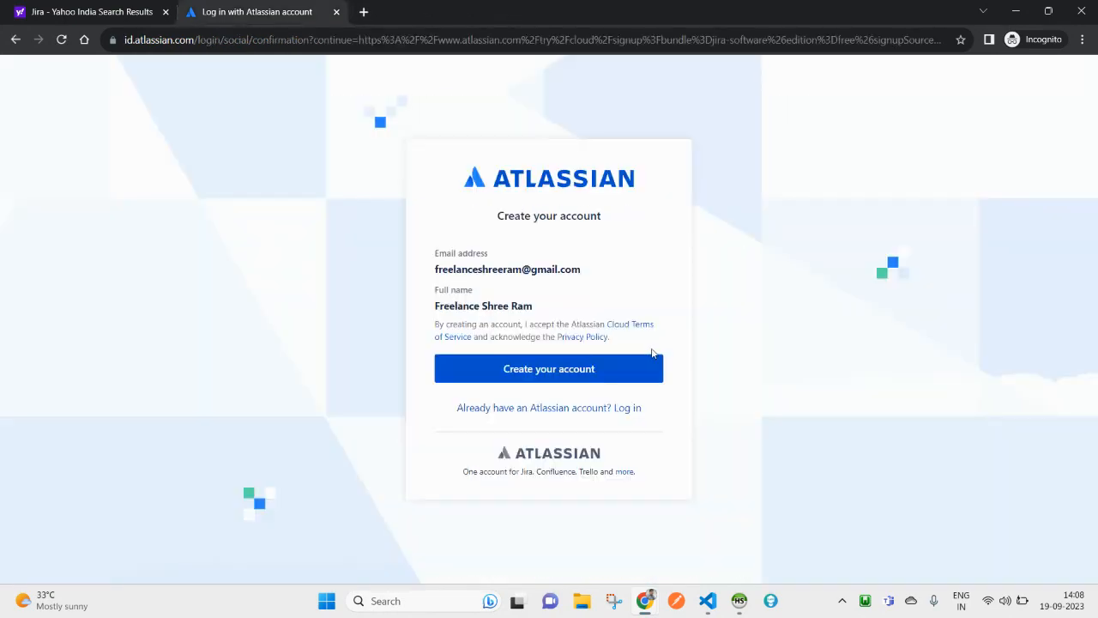
Step: Skim and close the Privacy Policy, then submit Create your account
left_click(592, 343)
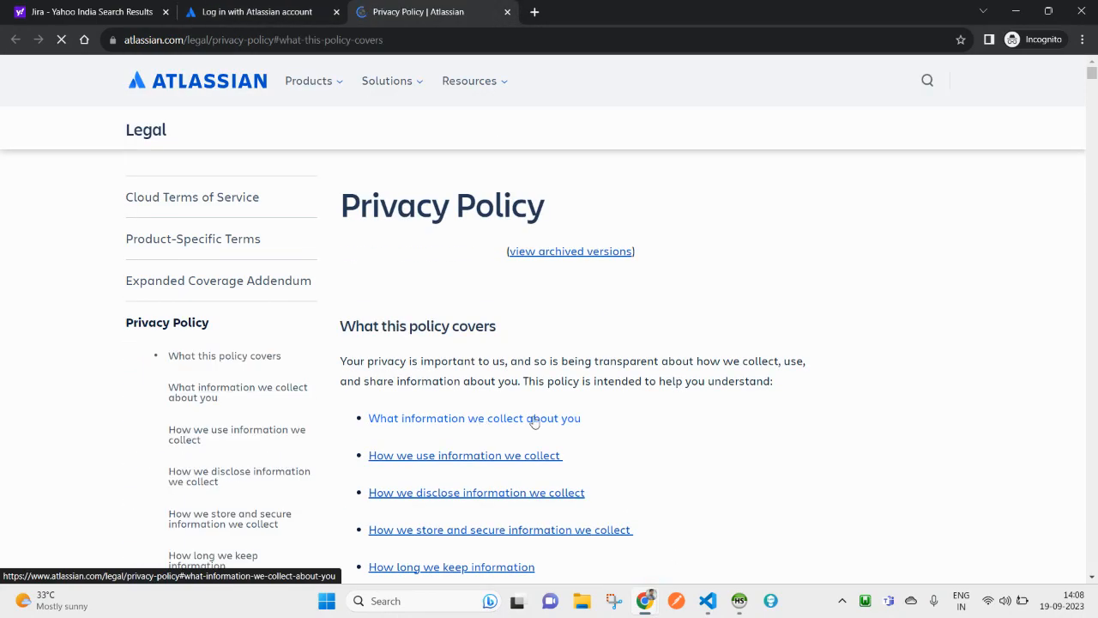
scroll(532, 420, "down", 15)
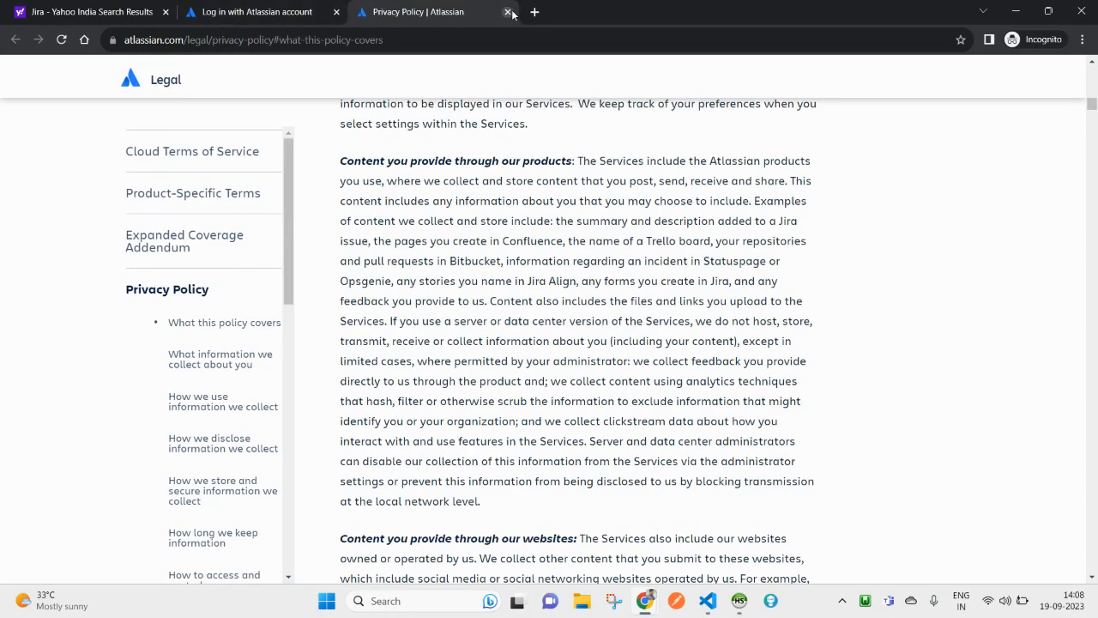
left_click(508, 12)
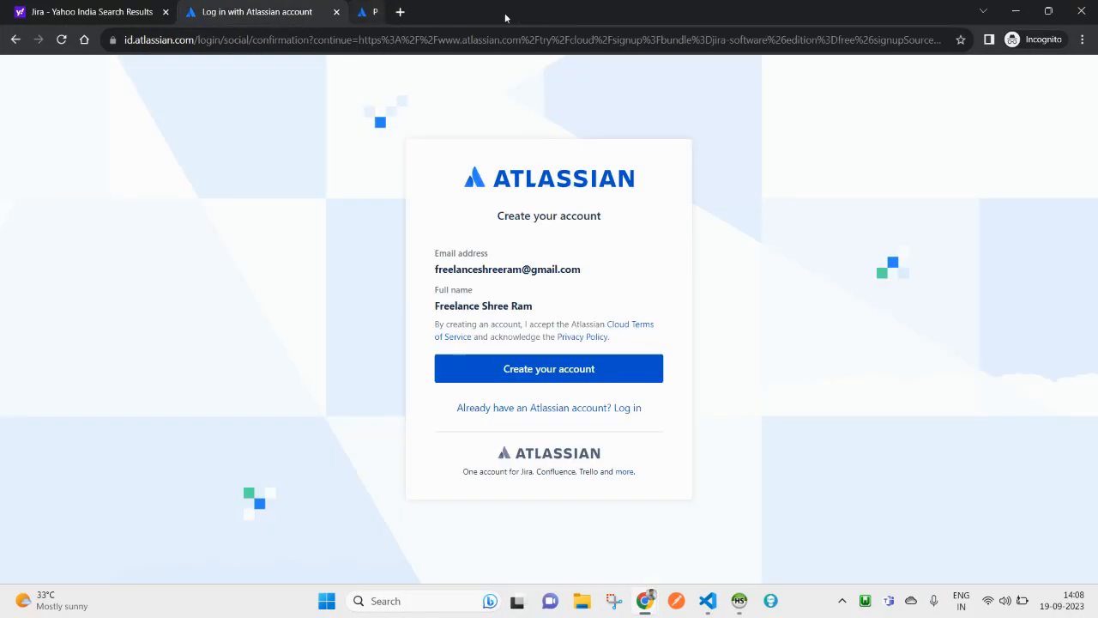
left_click(539, 377)
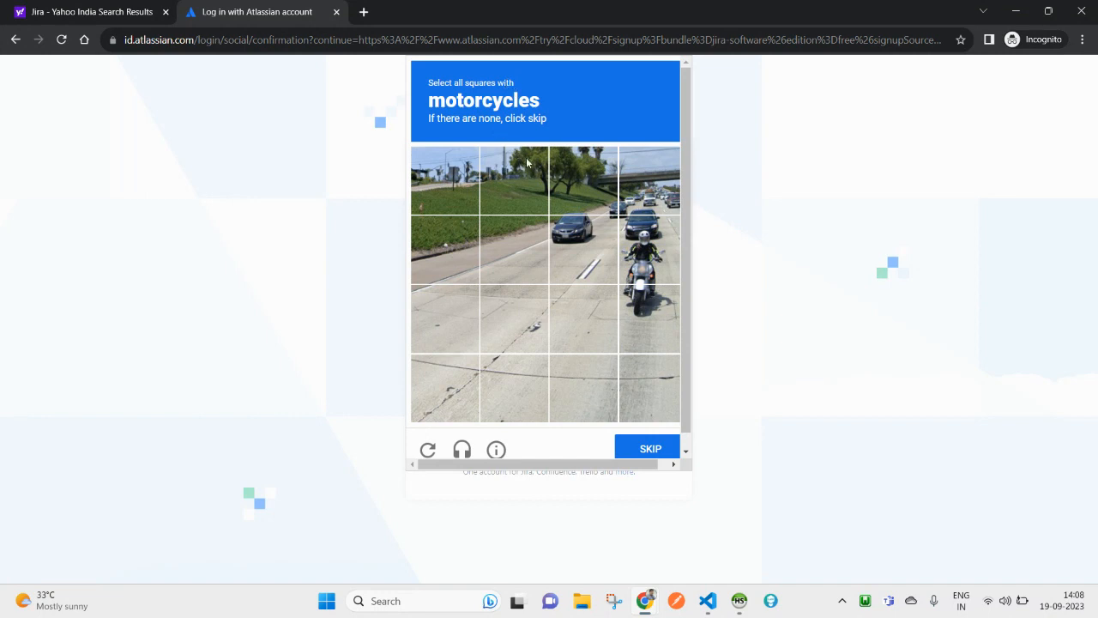
Step: Select the two motorcycle tiles in the first image check and move to the next
left_click(577, 247)
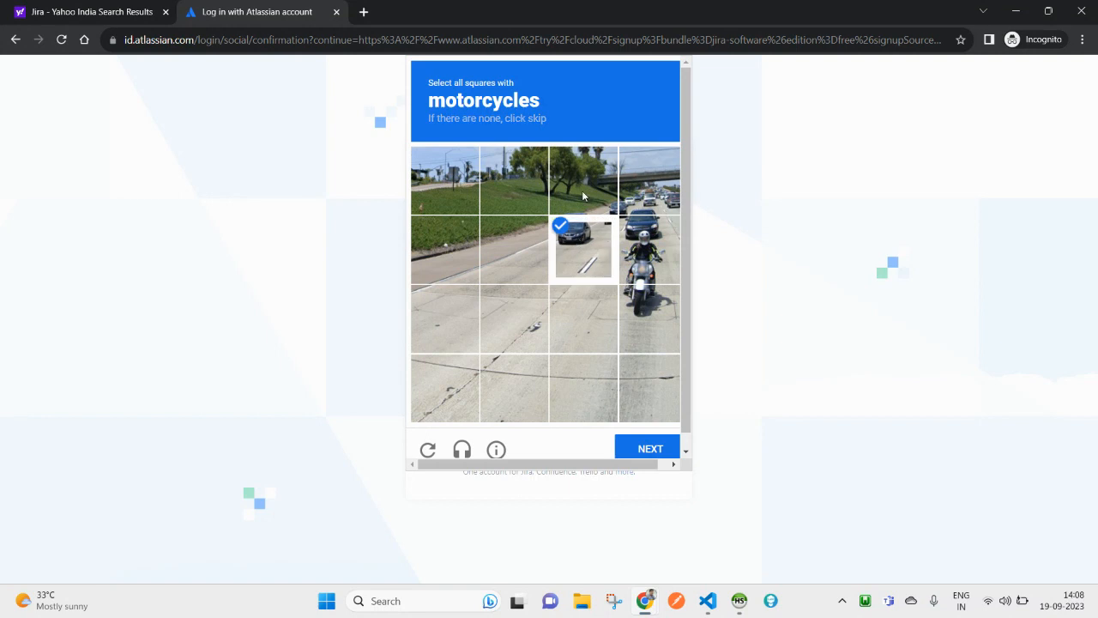
left_click(582, 245)
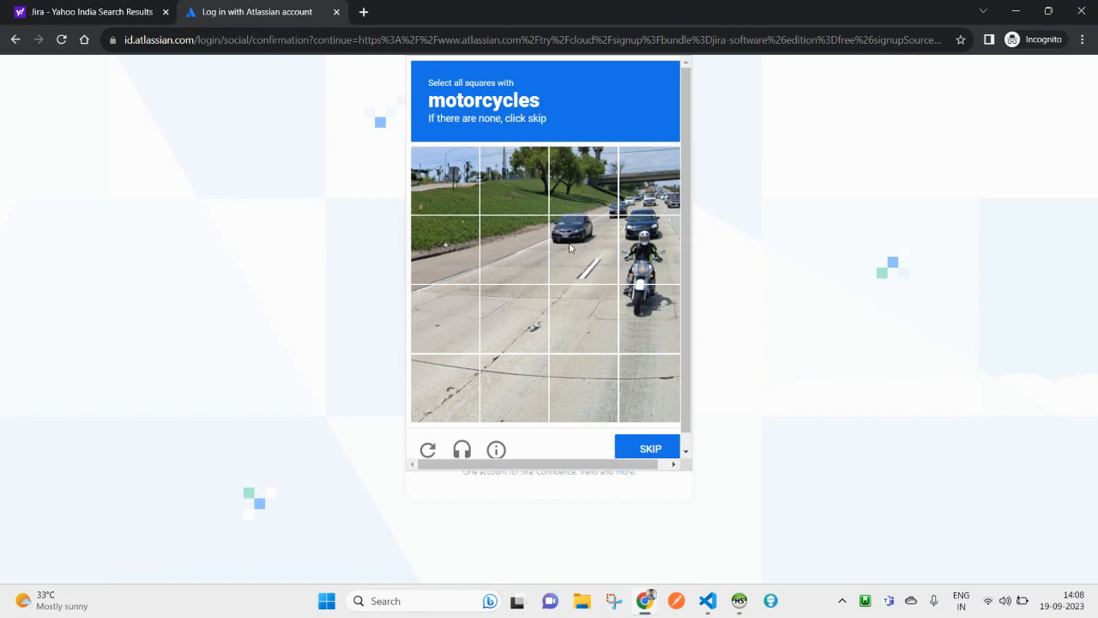
left_click(651, 263)
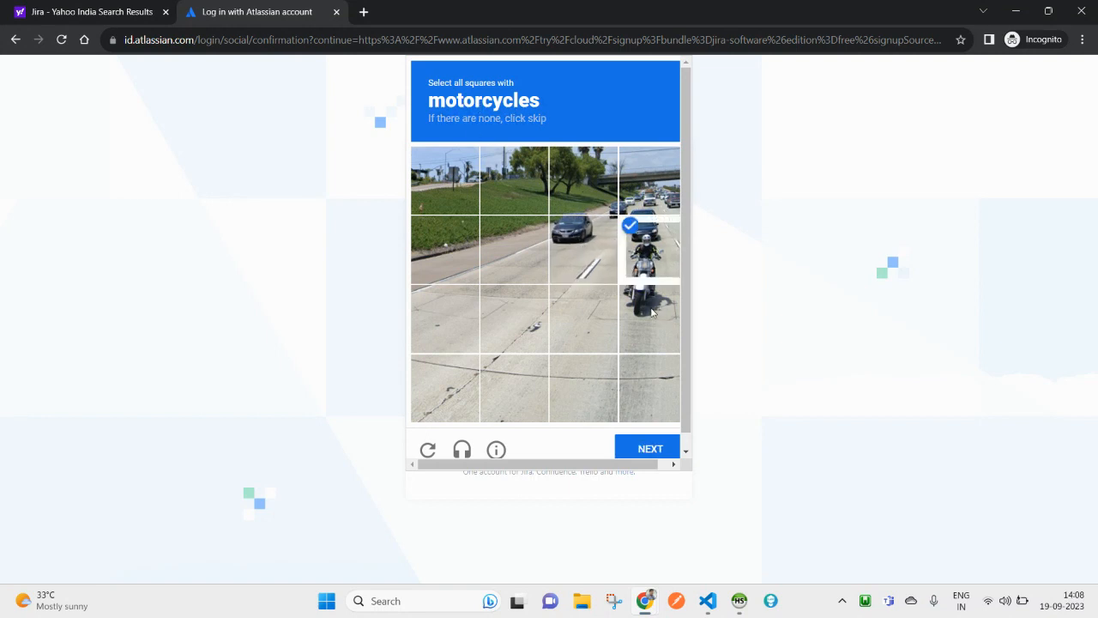
left_click(652, 312)
left_click(649, 449)
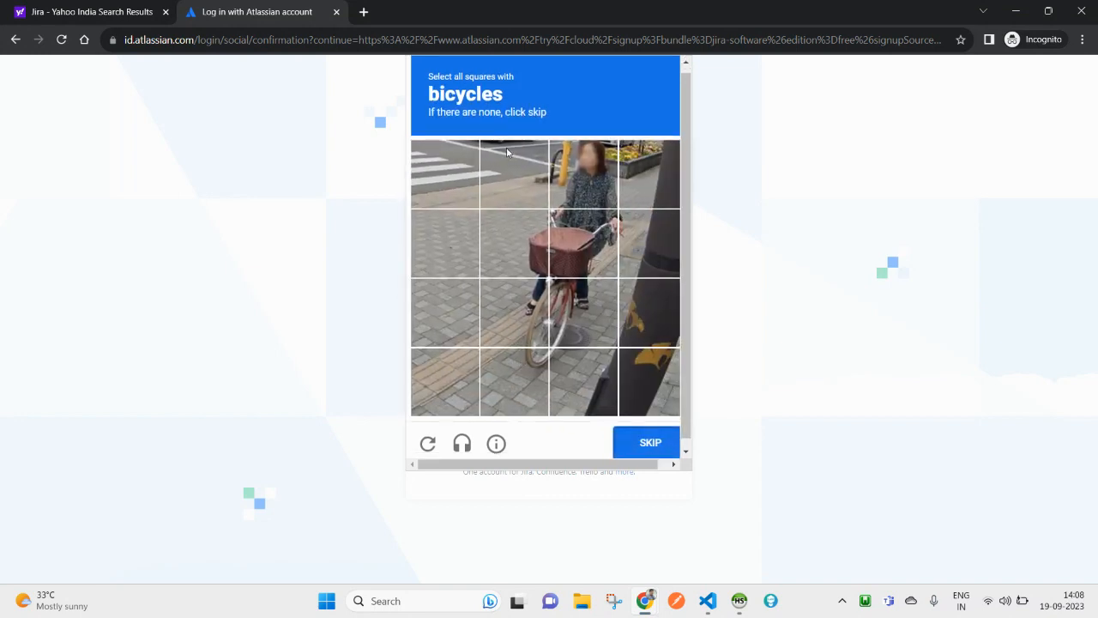
Step: Select all six bicycle tiles and verify the image challenge
left_click(531, 315)
left_click(558, 302)
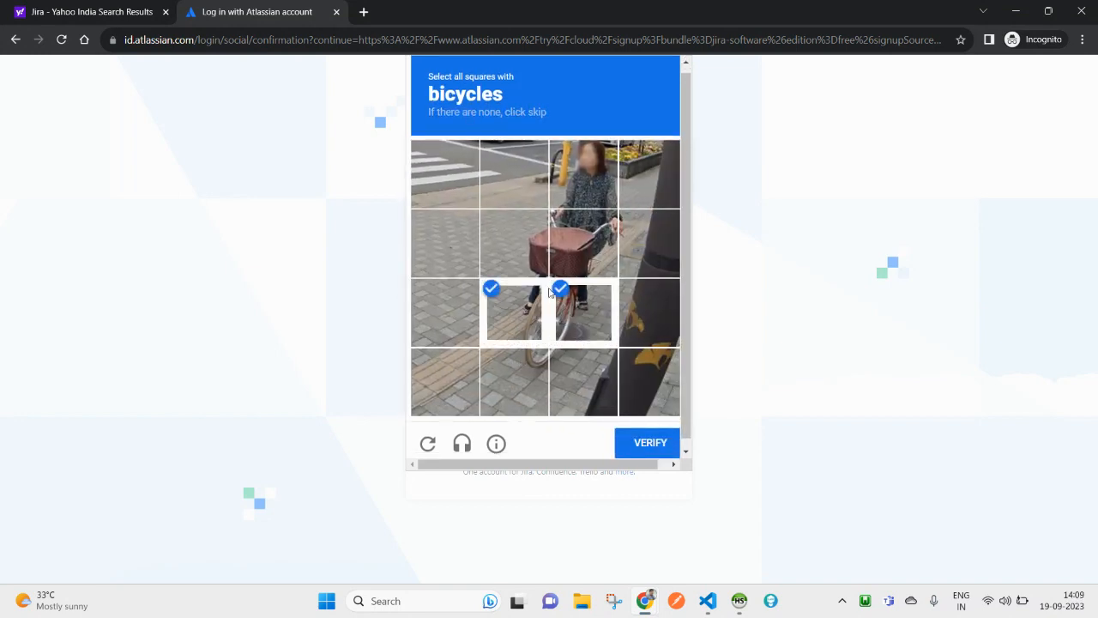
left_click(536, 256)
left_click(590, 256)
left_click(589, 198)
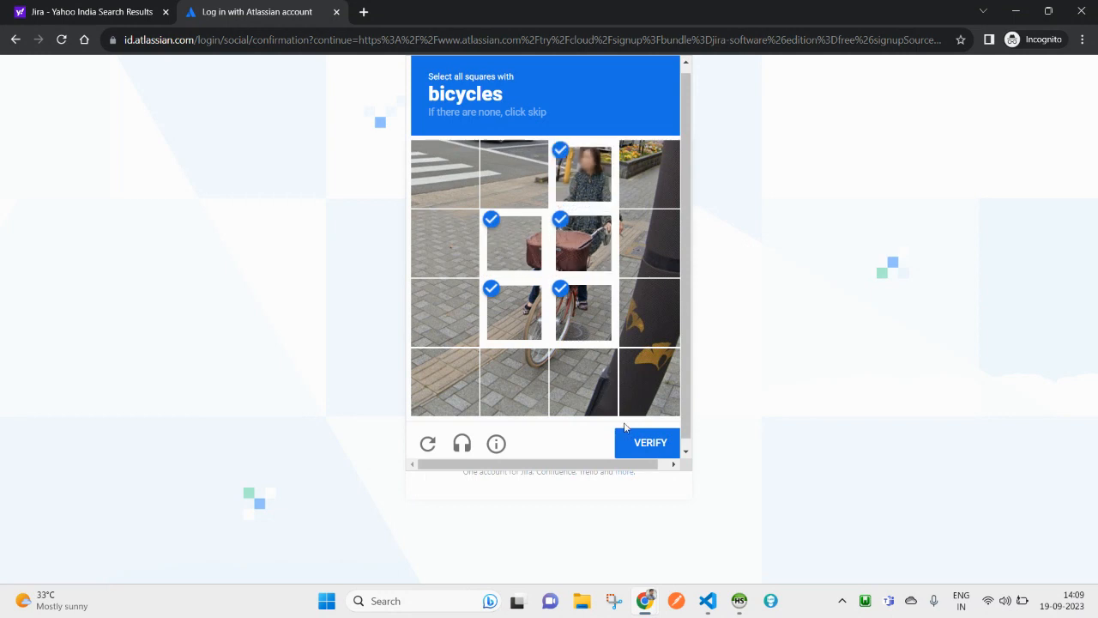
left_click(650, 251)
left_click(639, 444)
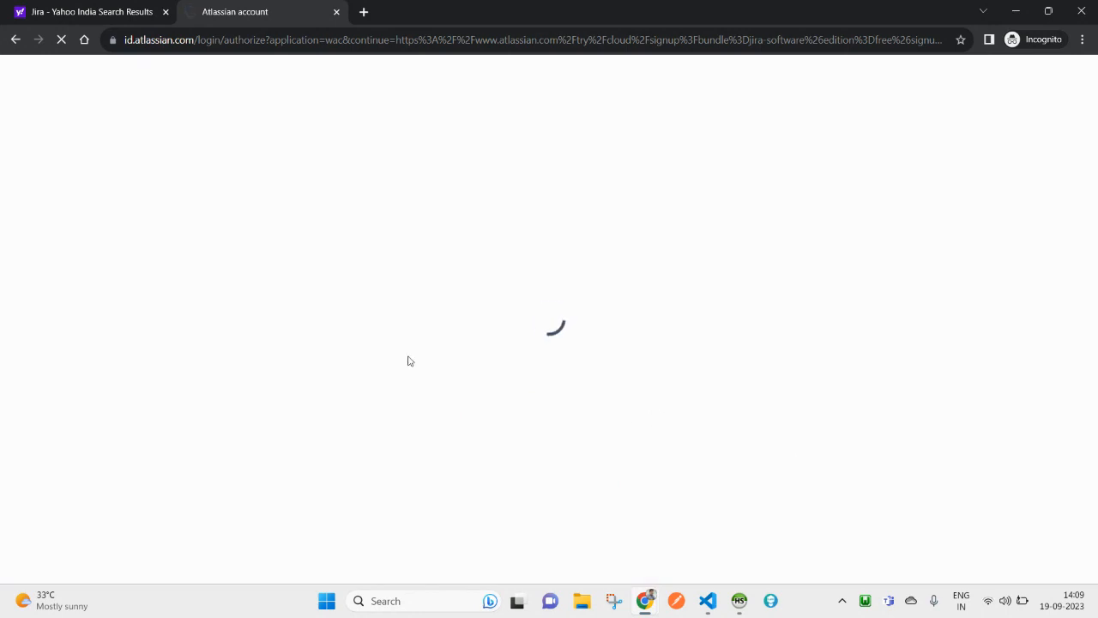
Step: Change the site name to lowercase 'eveloxgroup' with no space, then agree to create the site
key("BackSpace")
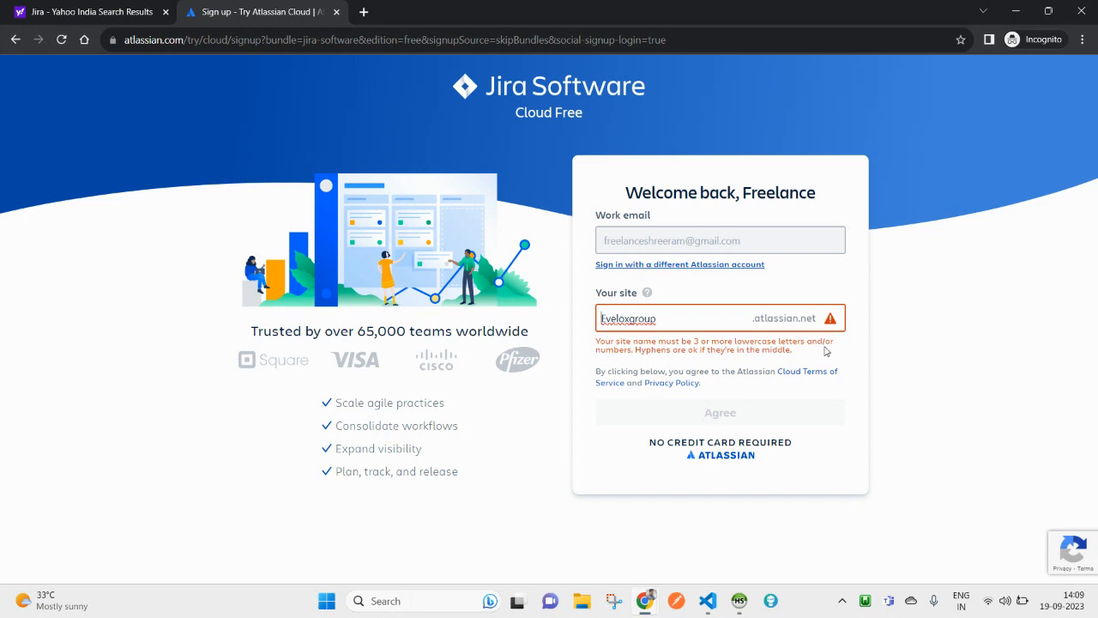
key("BackSpace")
double_click(651, 350)
left_click(662, 308)
key("Delete")
type("e")
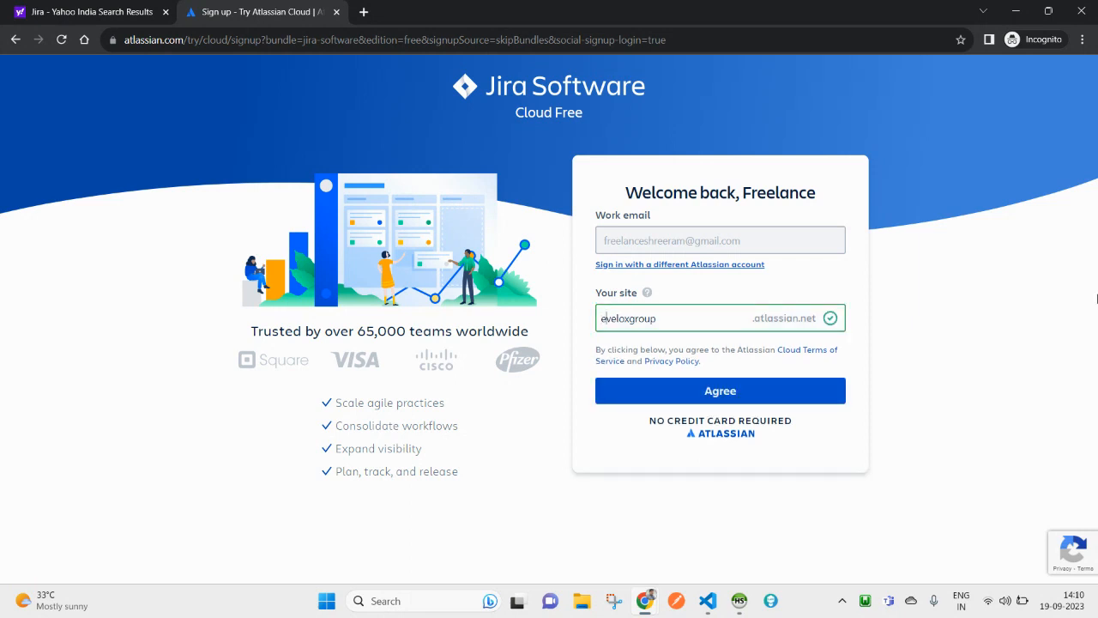
key("BackSpace")
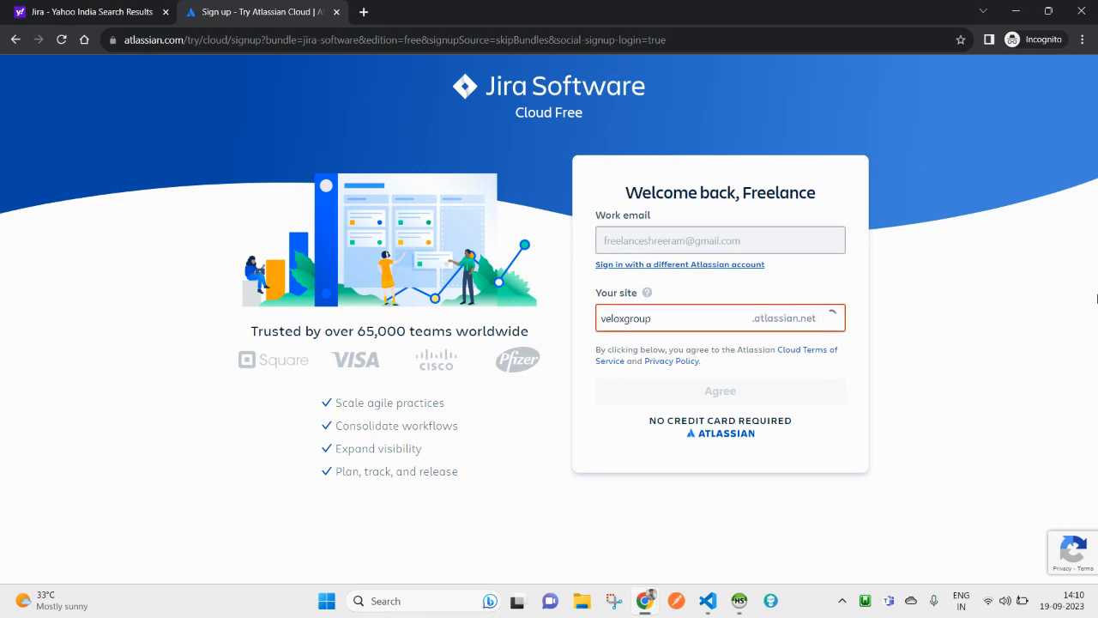
type("E")
key("BackSpace")
type("e")
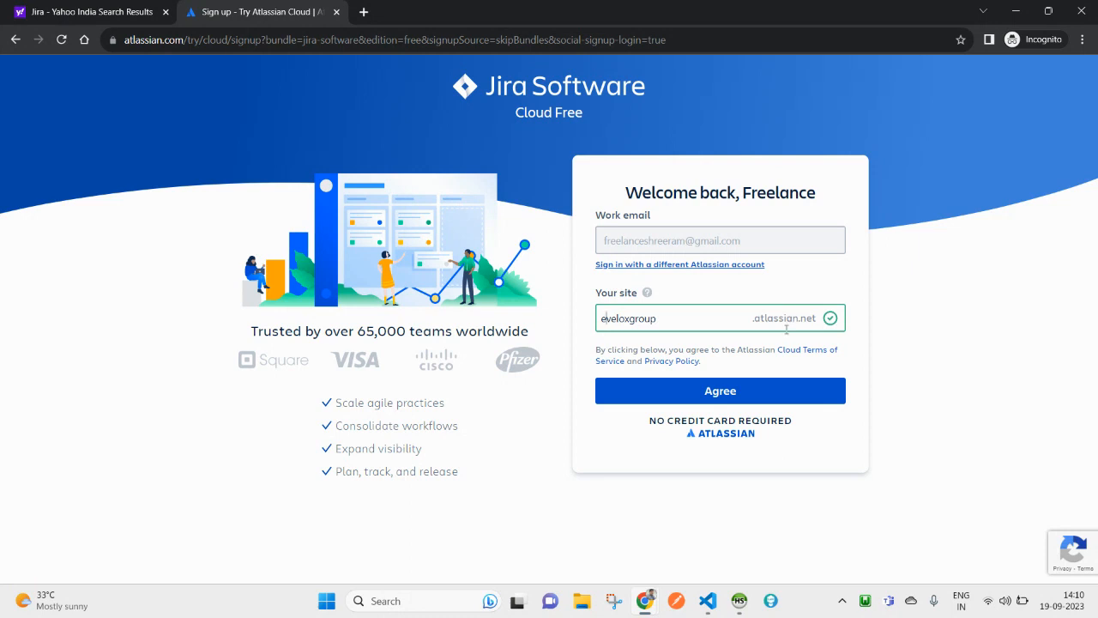
left_click(749, 393)
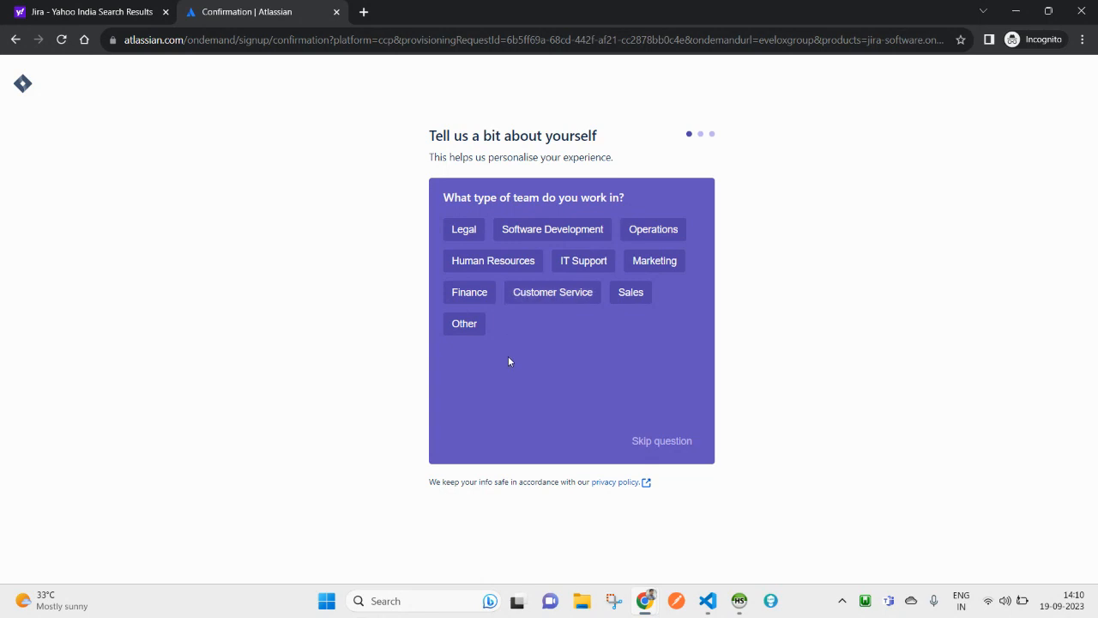
Step: Pick Software Development and Project Manager, tick all nine main tasks, and continue
left_click(530, 237)
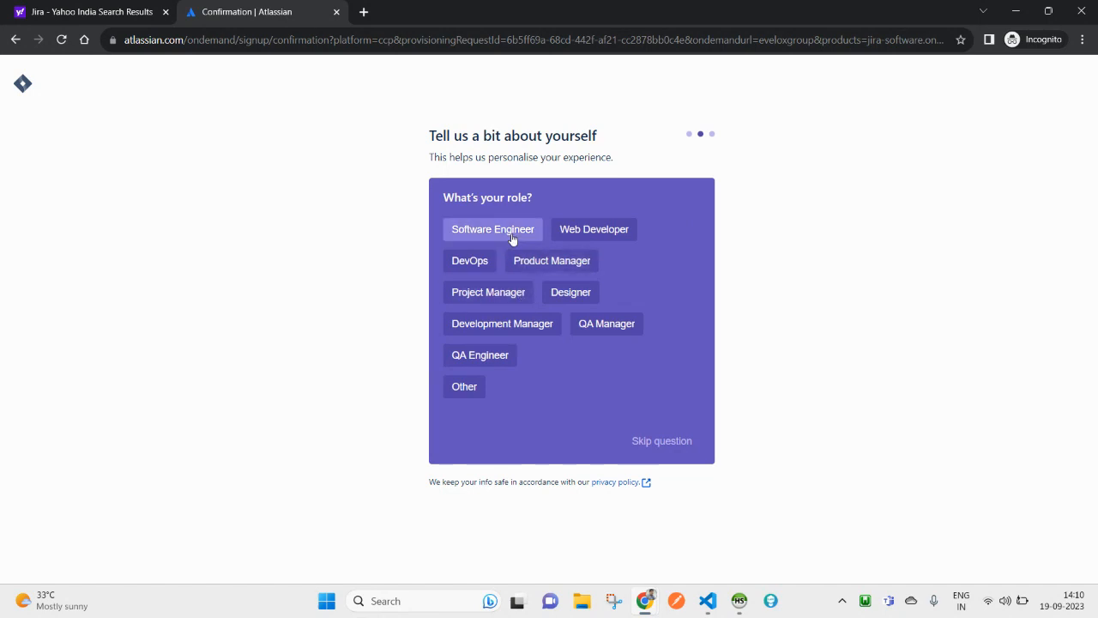
left_click(491, 295)
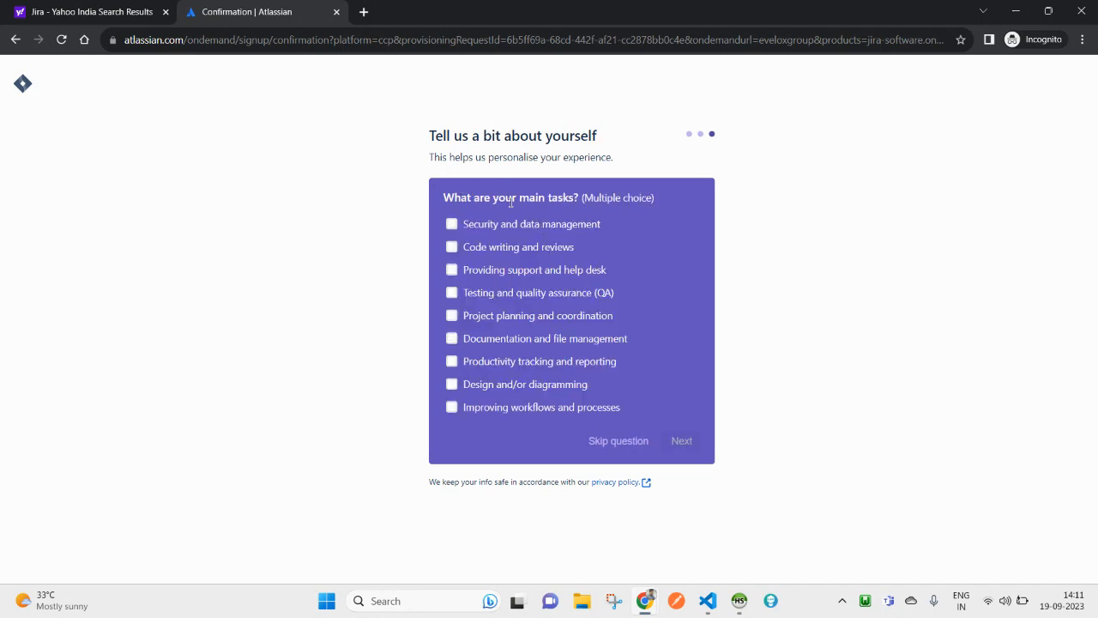
left_click(507, 225)
left_click(496, 248)
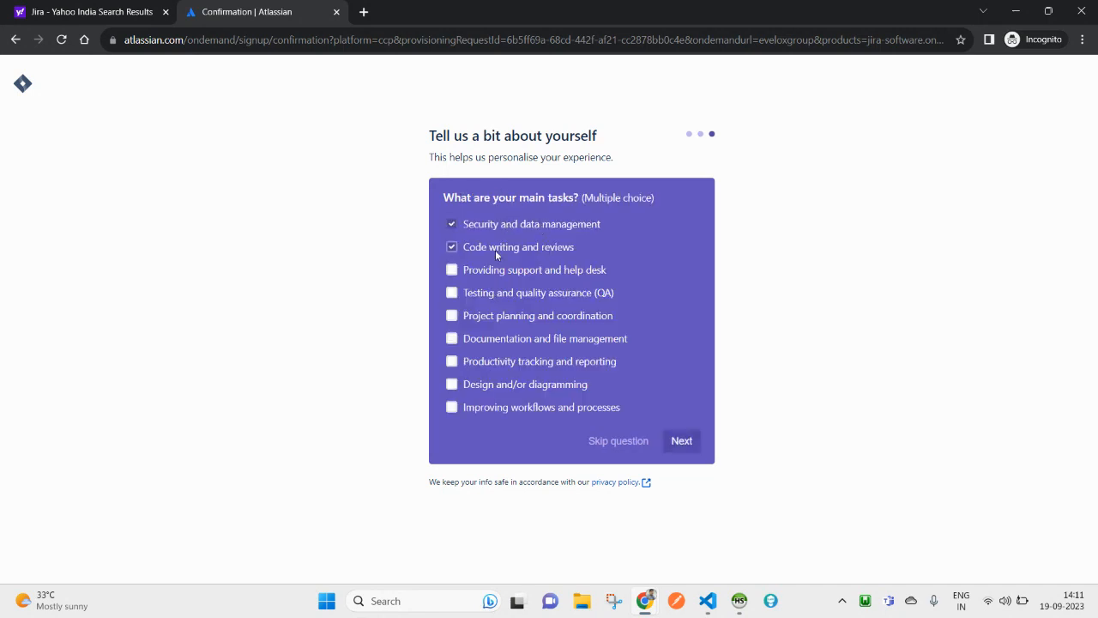
left_click(473, 316)
left_click(480, 364)
left_click(480, 363)
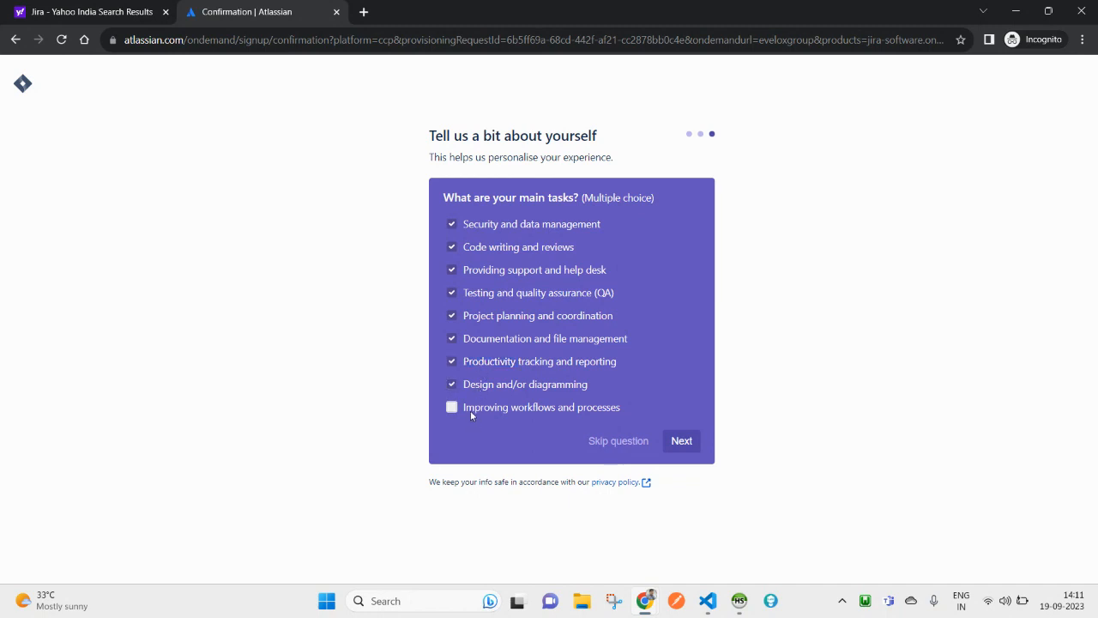
left_click(676, 450)
left_click(684, 447)
left_click(683, 447)
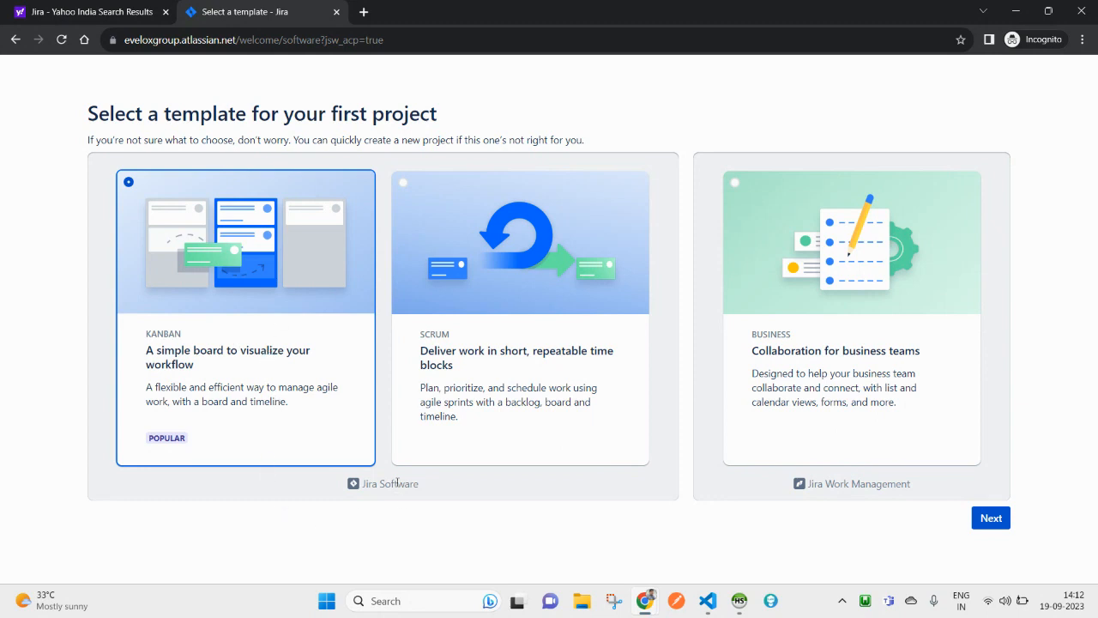
Step: Keep the Kanban template selected and create My Kanban Project
left_click(1000, 523)
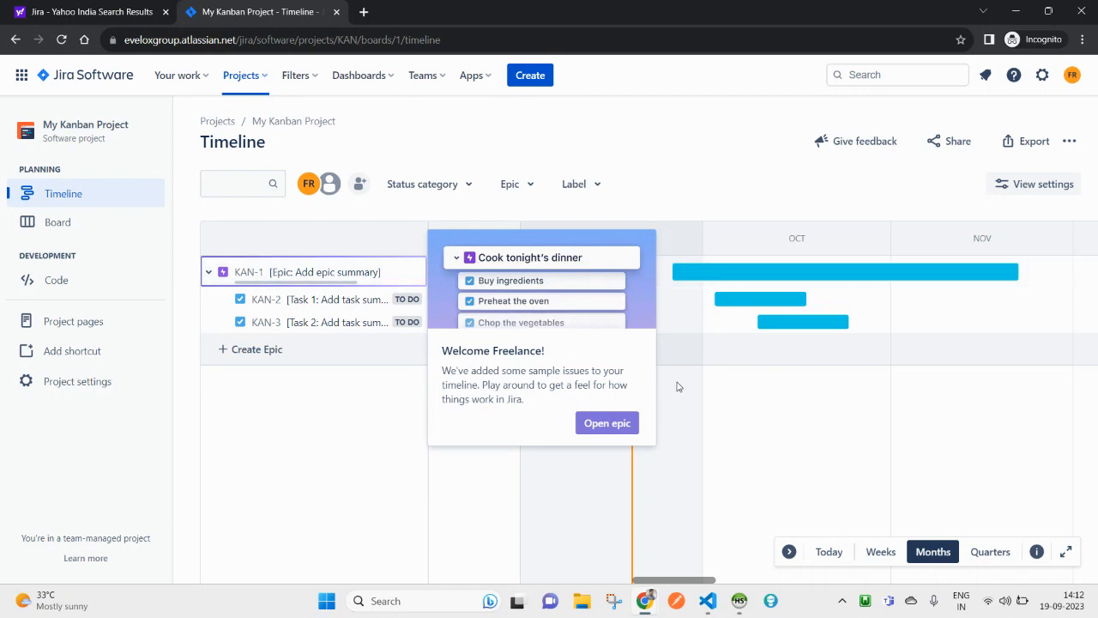
Step: Open and close sample epic KAN-1, then go to your profile from the account menu
left_click(610, 421)
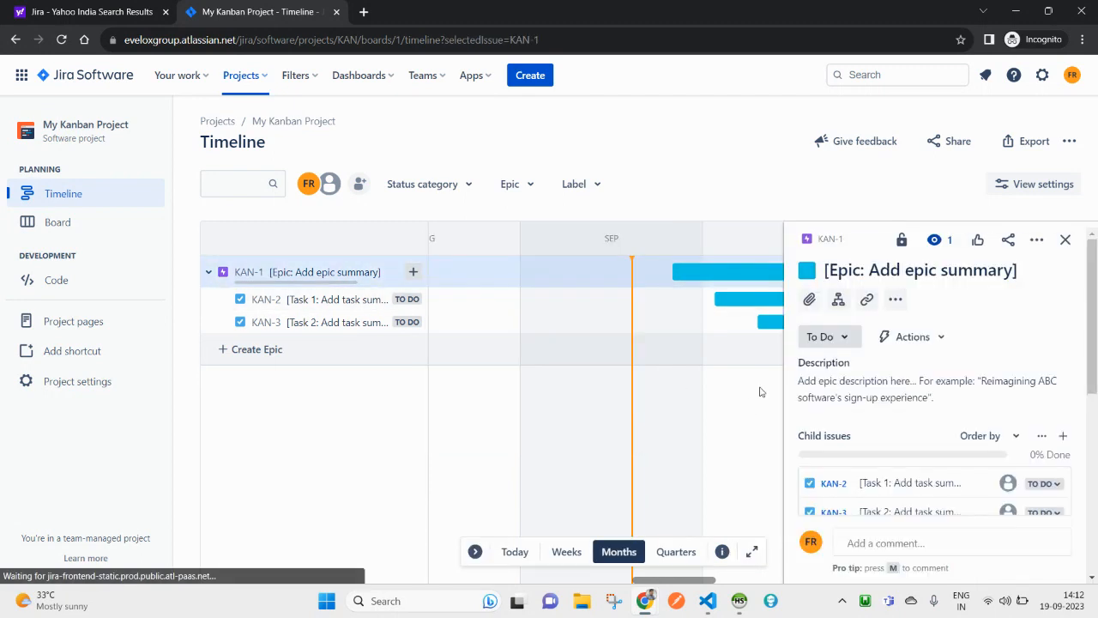
left_click(1065, 240)
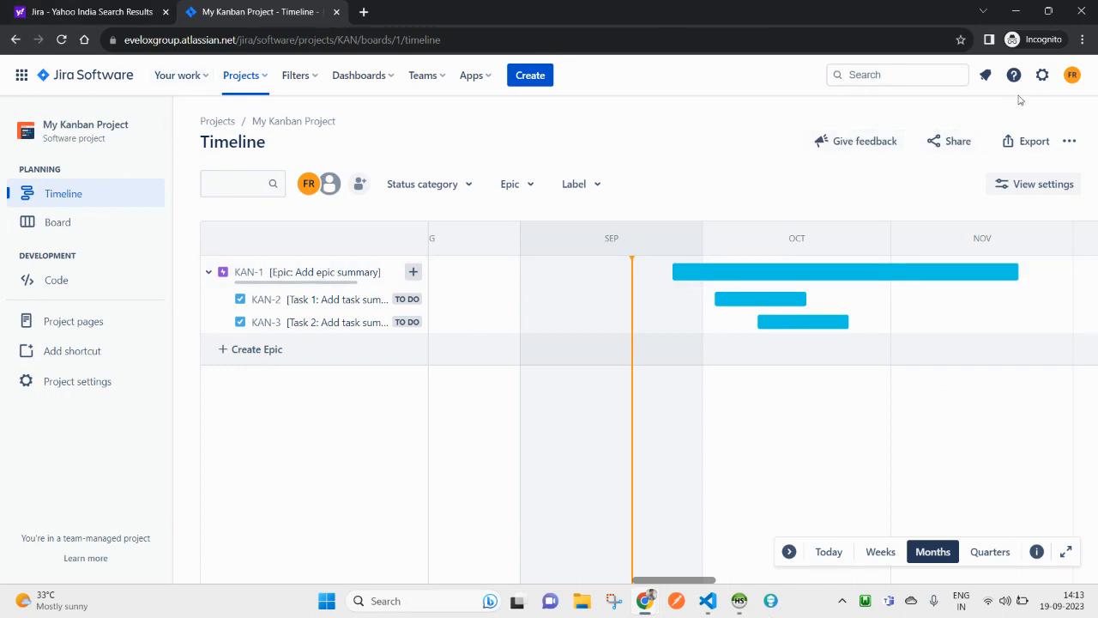
left_click(1072, 75)
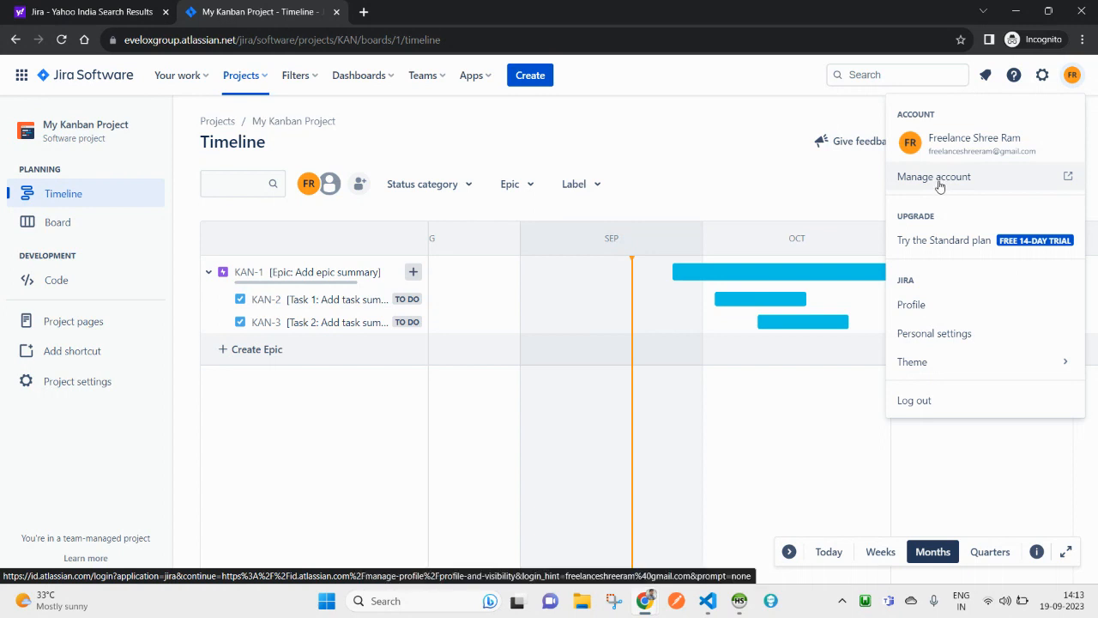
left_click(915, 309)
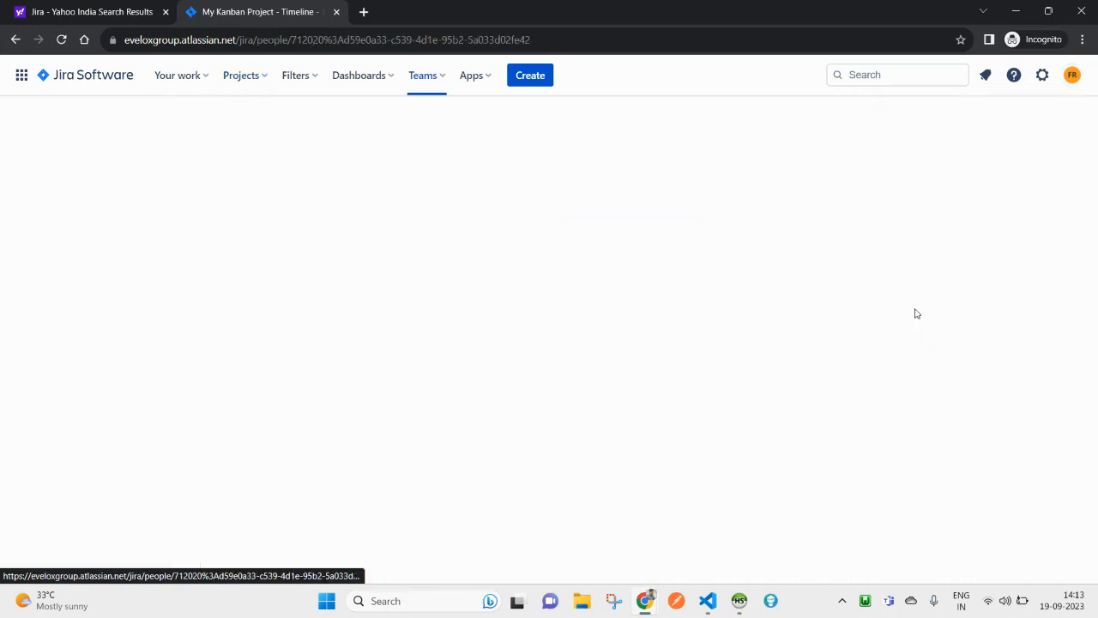
Step: View all recently worked-on issues, then open Personal settings from the account menu
scroll(589, 397, "down", 1)
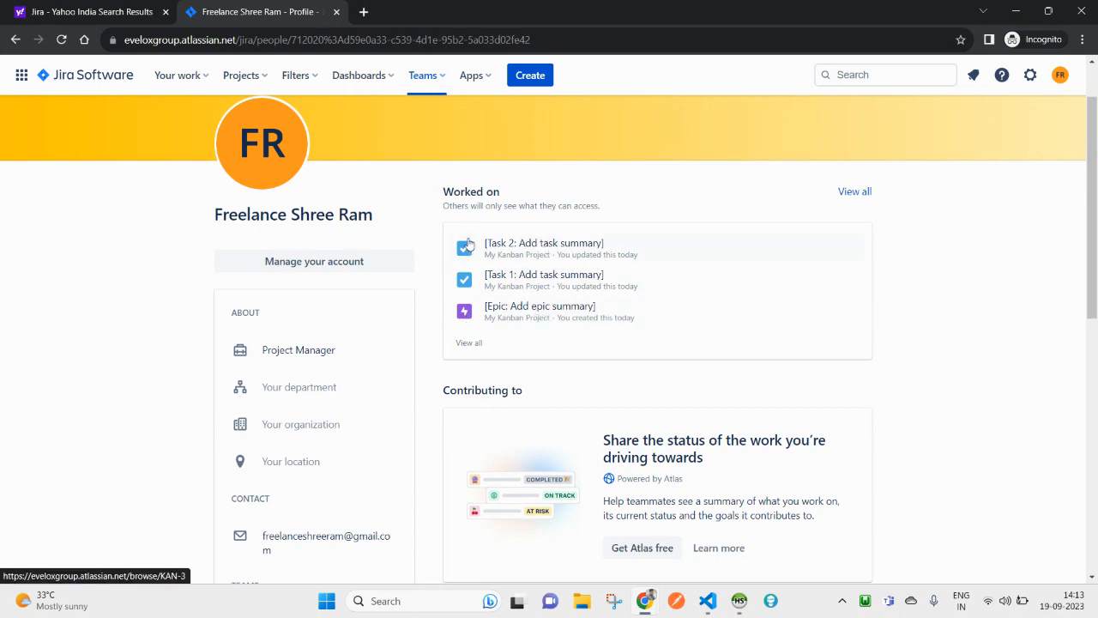
left_click(470, 344)
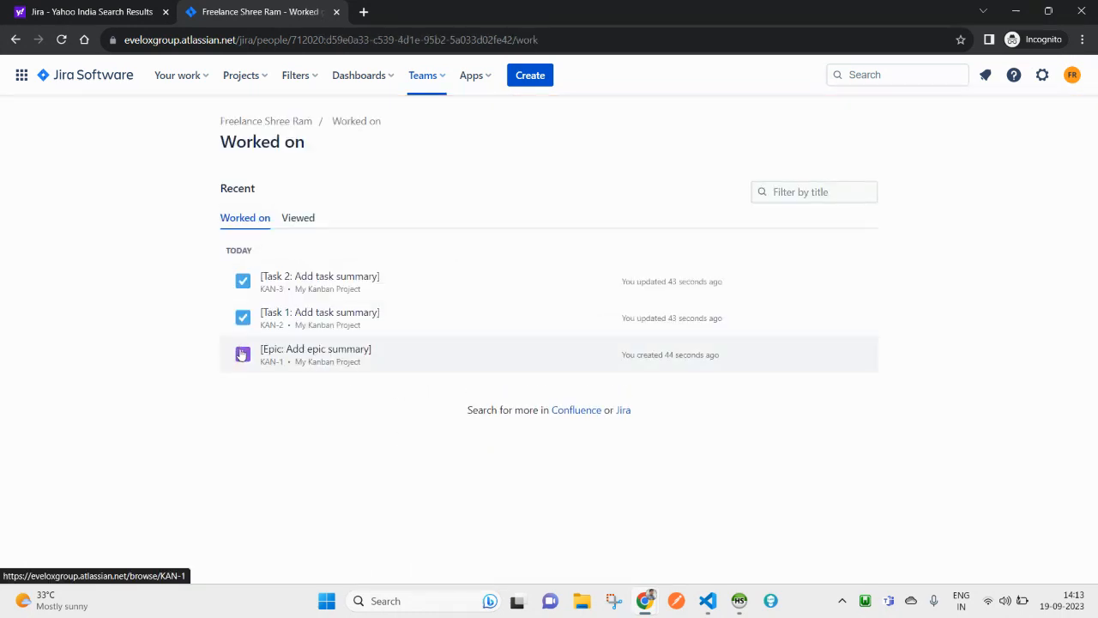
left_click(1072, 75)
left_click(941, 339)
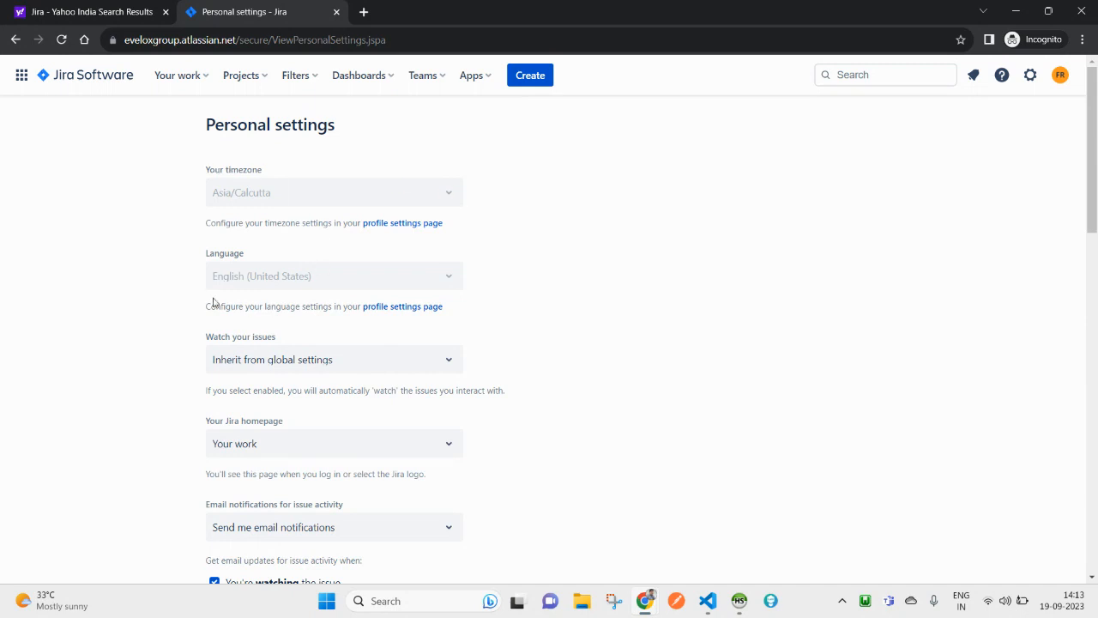
Step: Choose Dashboards in the Your Jira homepage dropdown
scroll(295, 410, "down", 2)
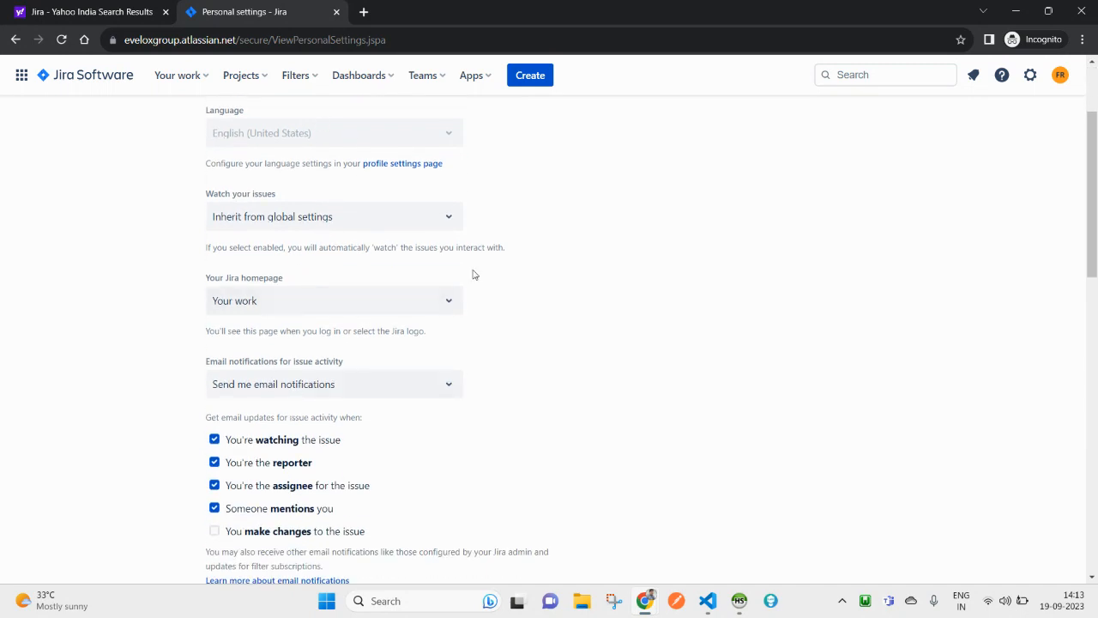
left_click(294, 310)
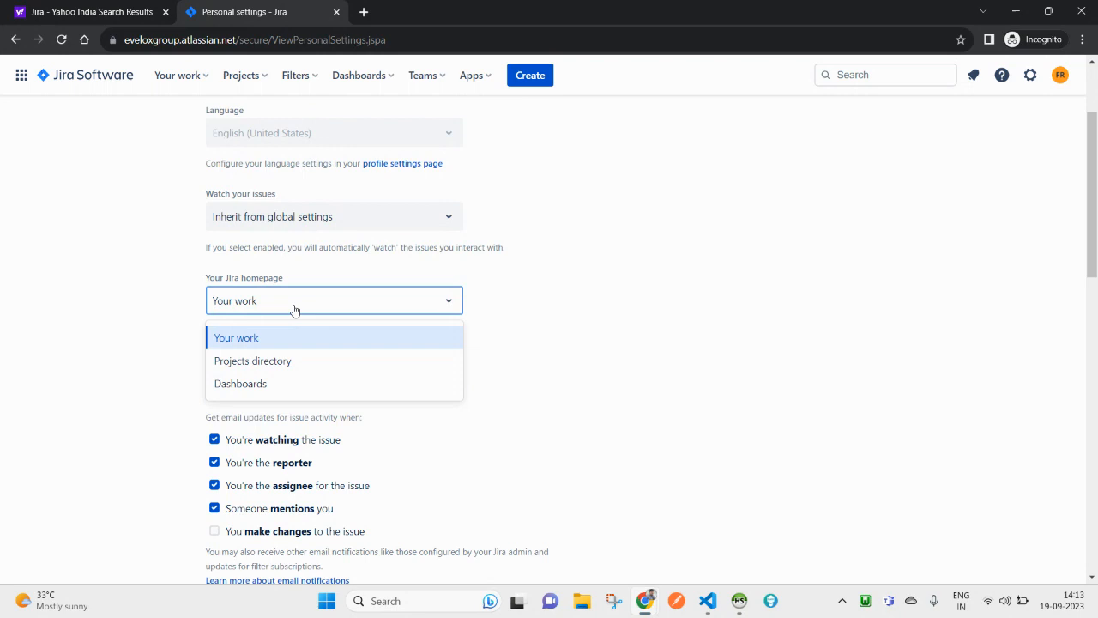
left_click(601, 300)
left_click(313, 309)
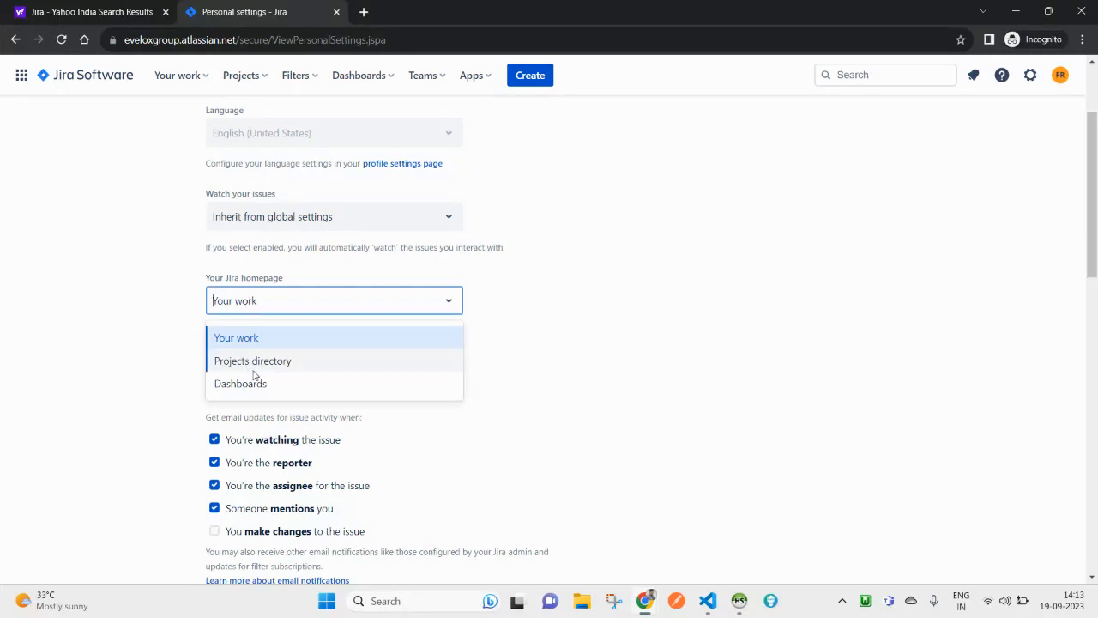
left_click(555, 364)
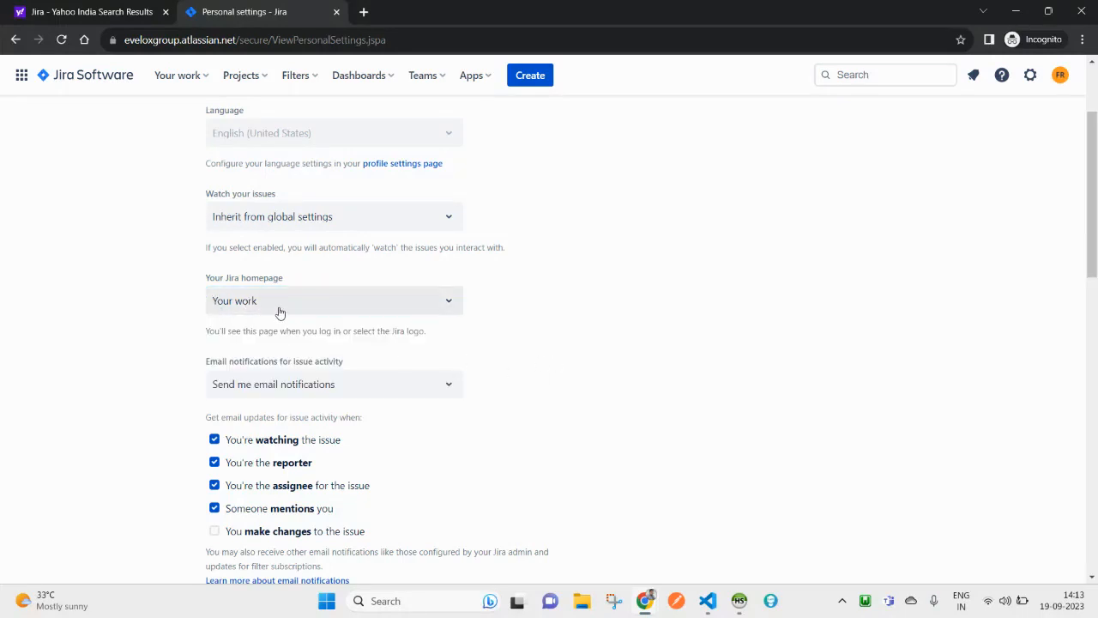
left_click(280, 313)
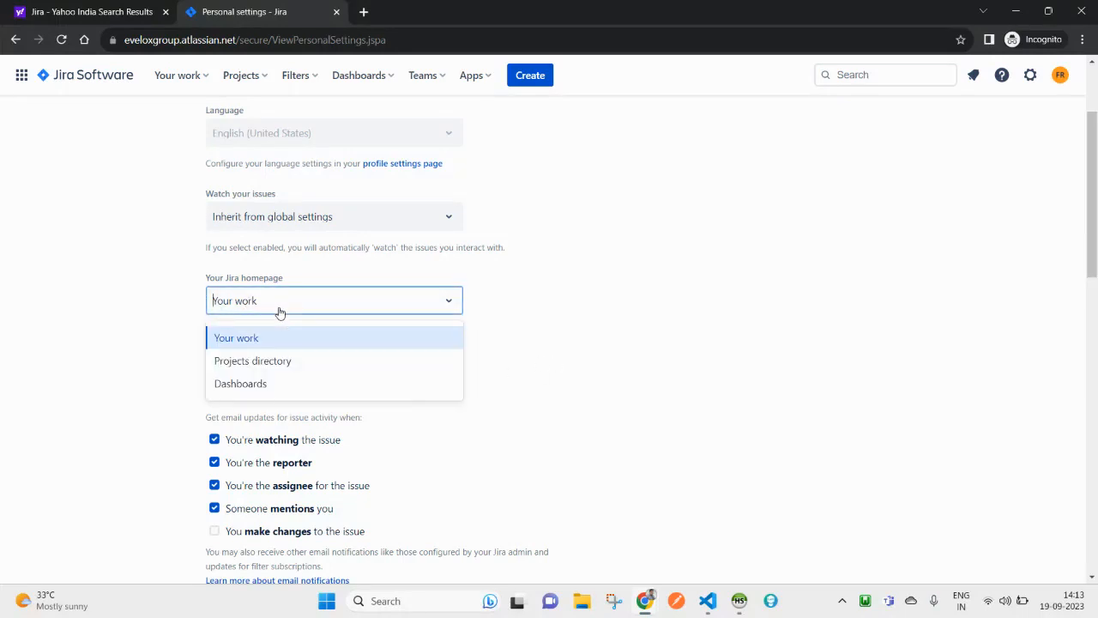
left_click(246, 389)
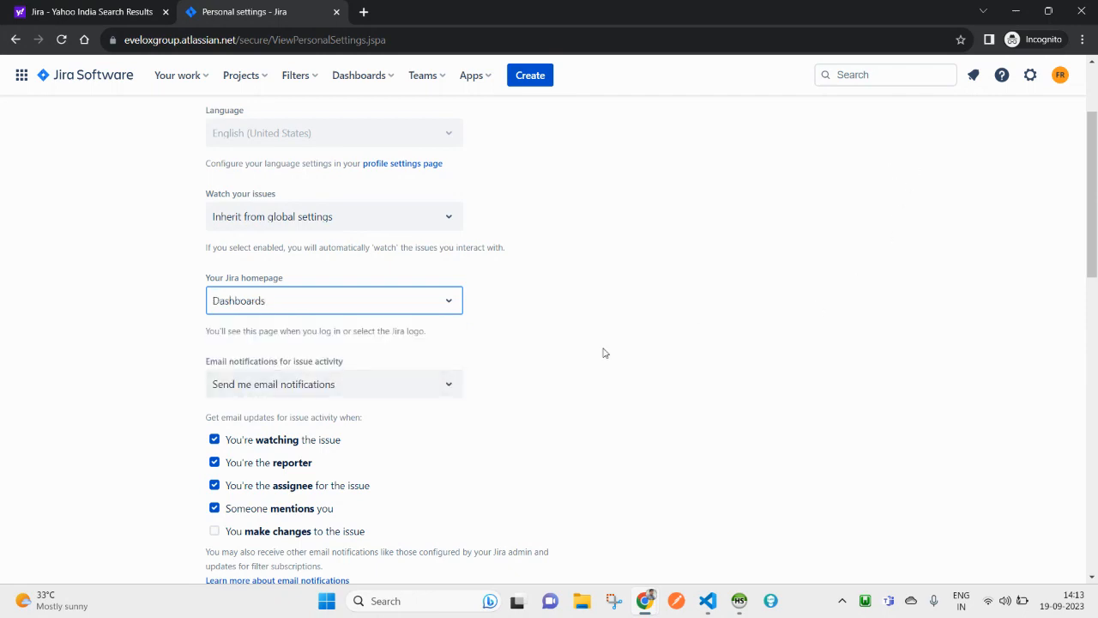
Step: Save the changes to the personal preferences
scroll(669, 206, "up", 2)
scroll(809, 335, "down", 7)
scroll(688, 297, "down", 4)
scroll(277, 216, "up", 4)
left_click(254, 185)
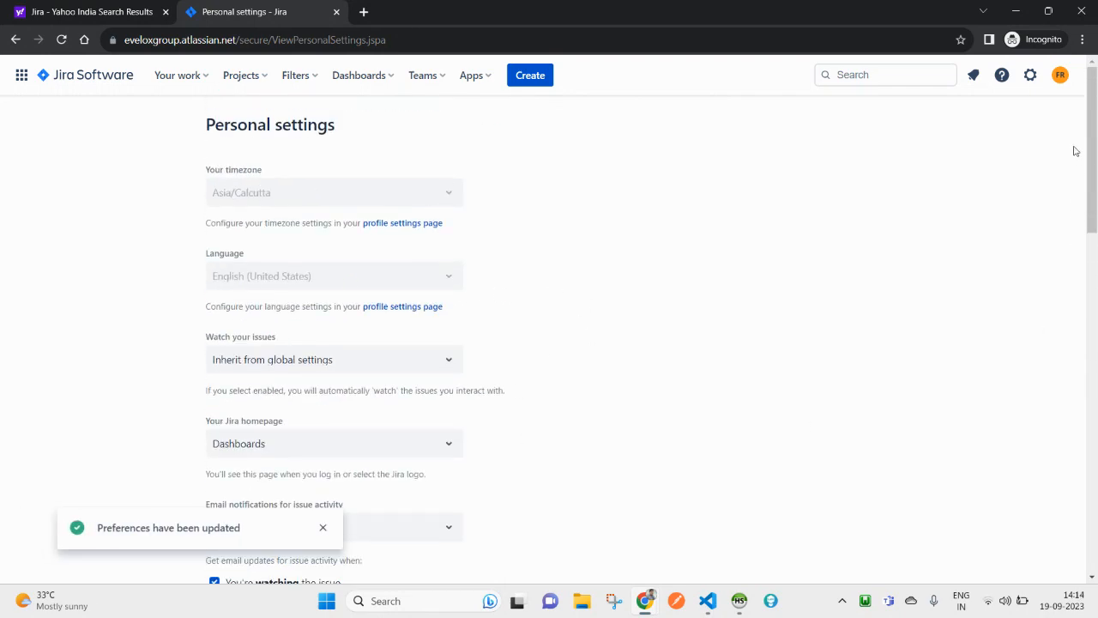
left_click(1061, 75)
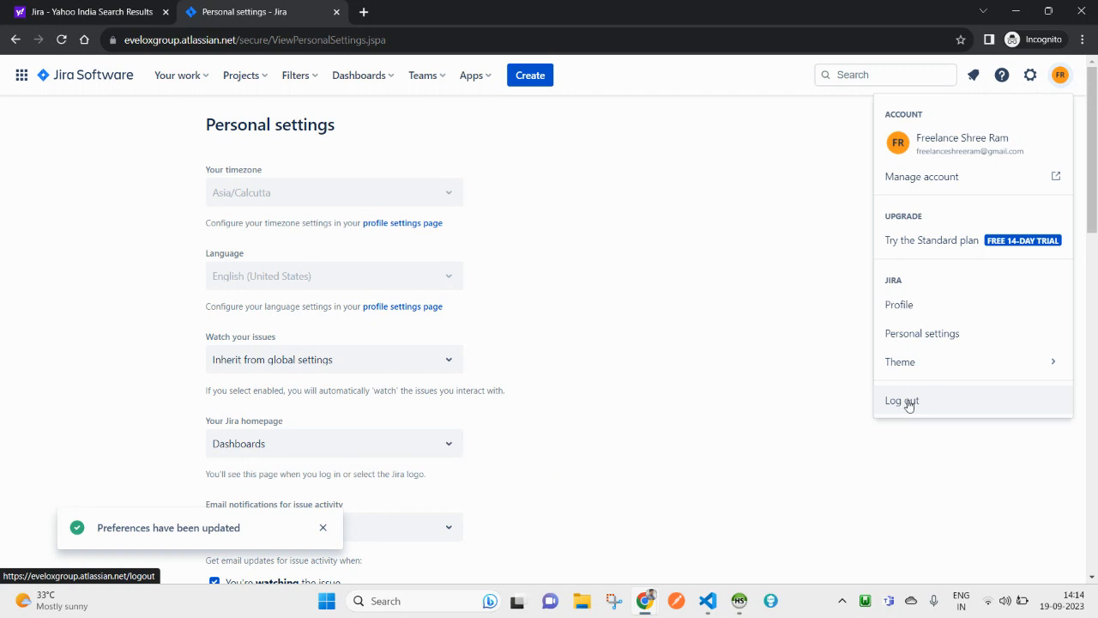
mouse_move(907, 364)
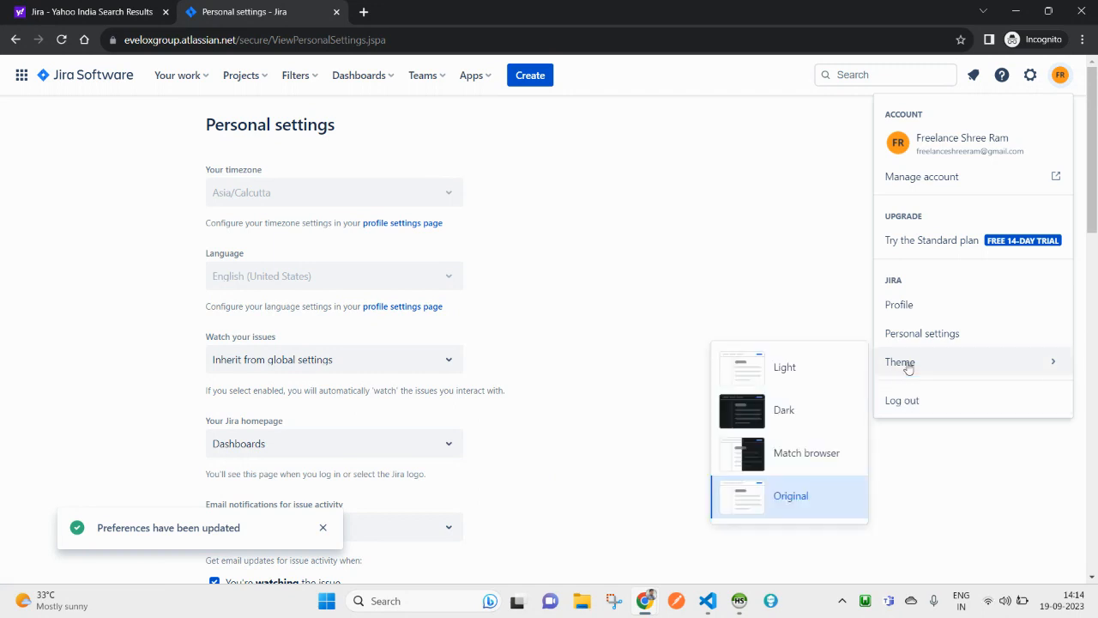
left_click(780, 417)
left_click(1060, 75)
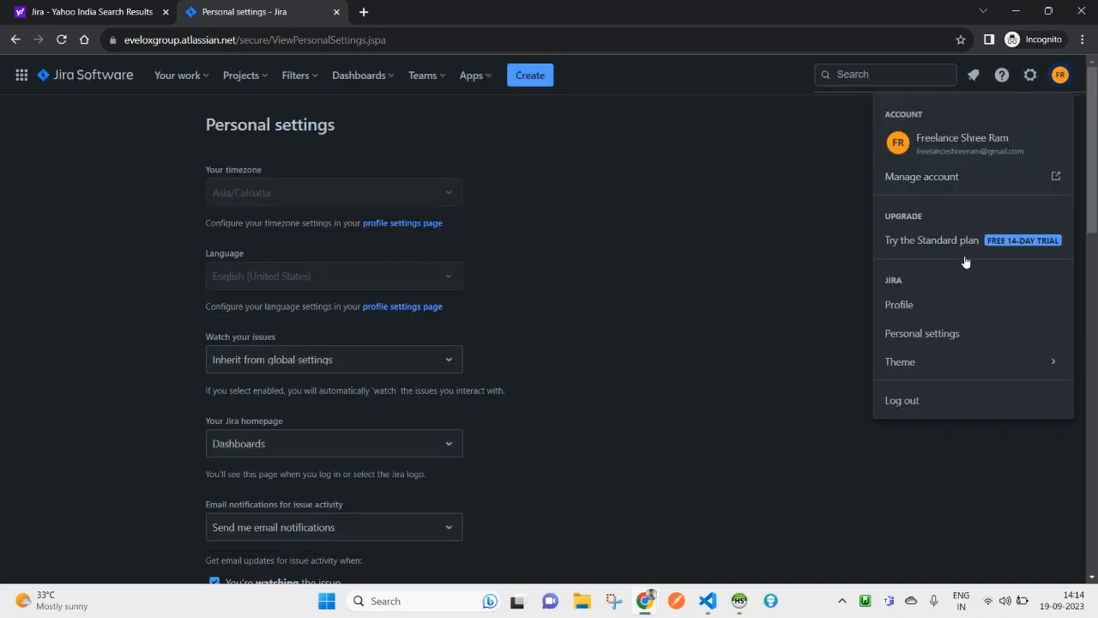
mouse_move(944, 364)
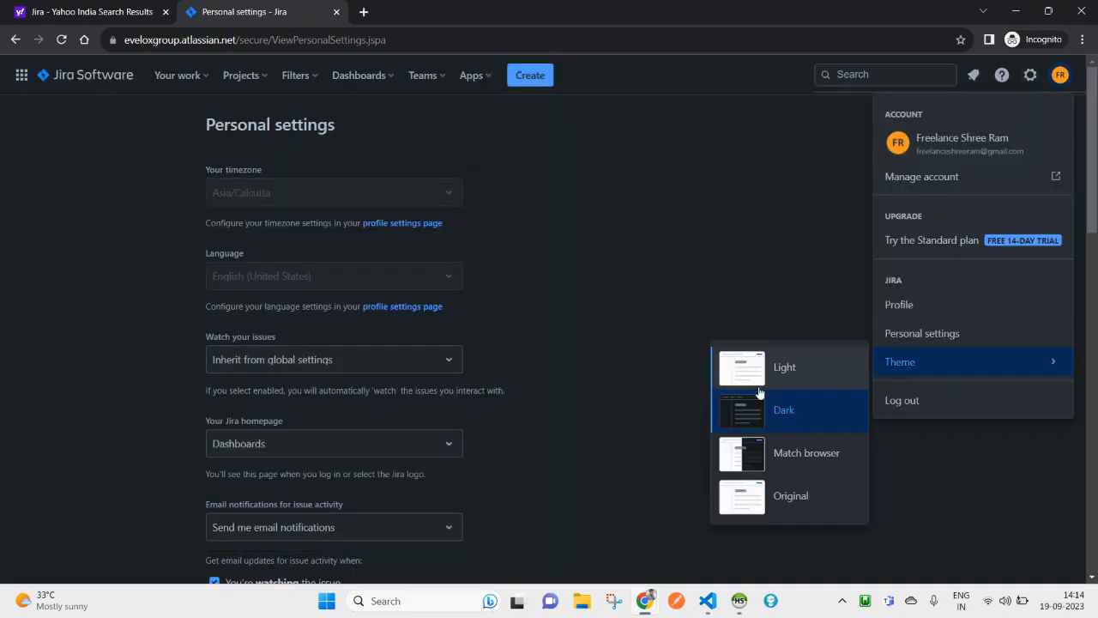
left_click(792, 473)
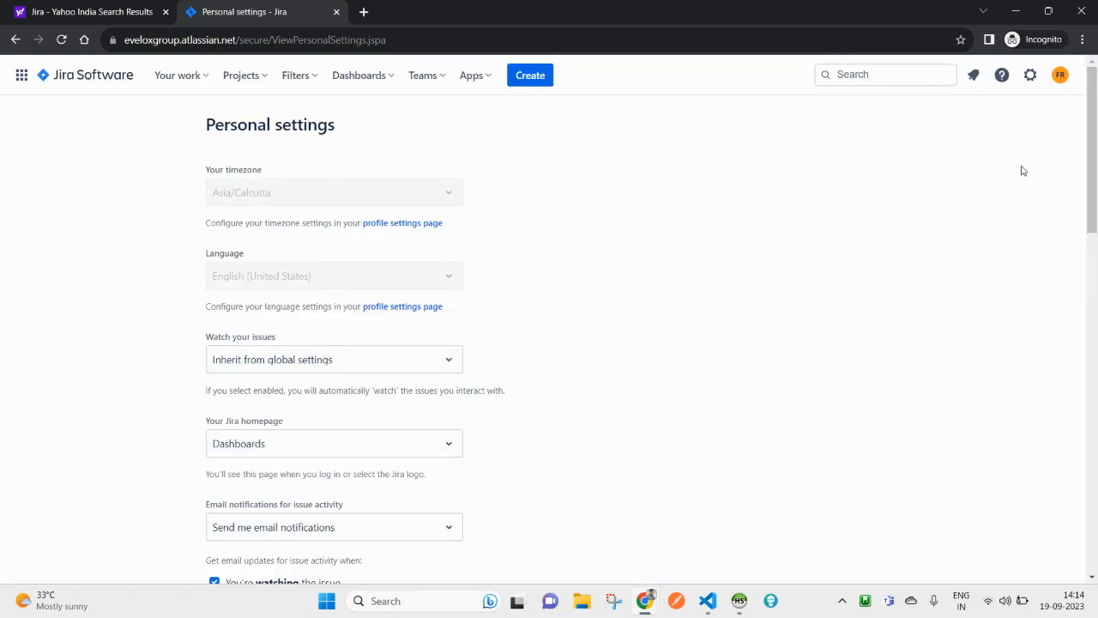
left_click(1060, 74)
mouse_move(923, 366)
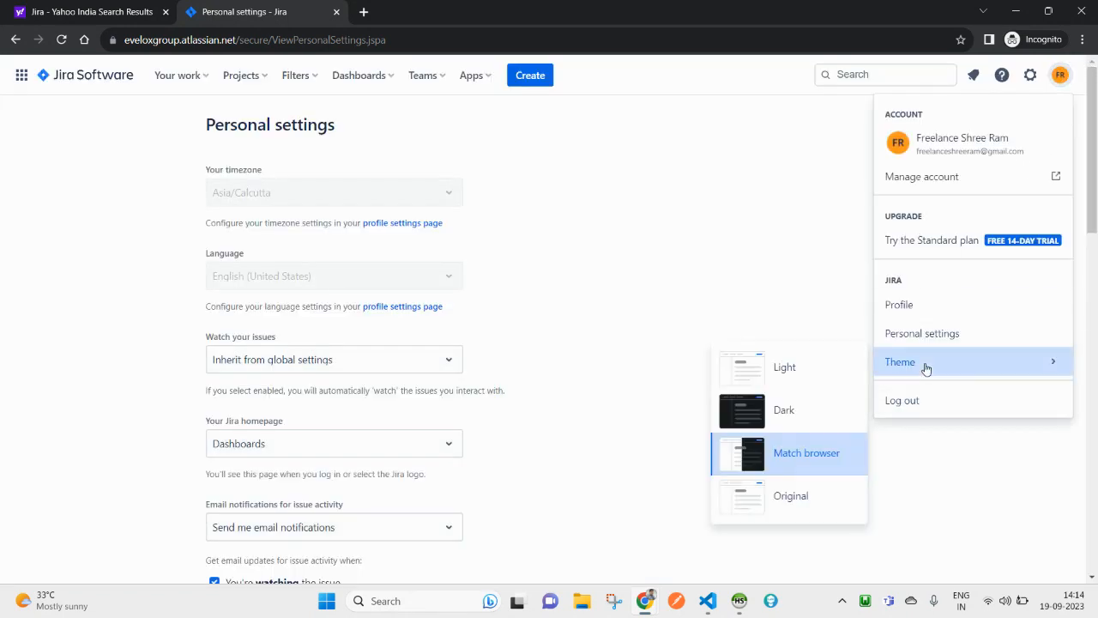
left_click(797, 496)
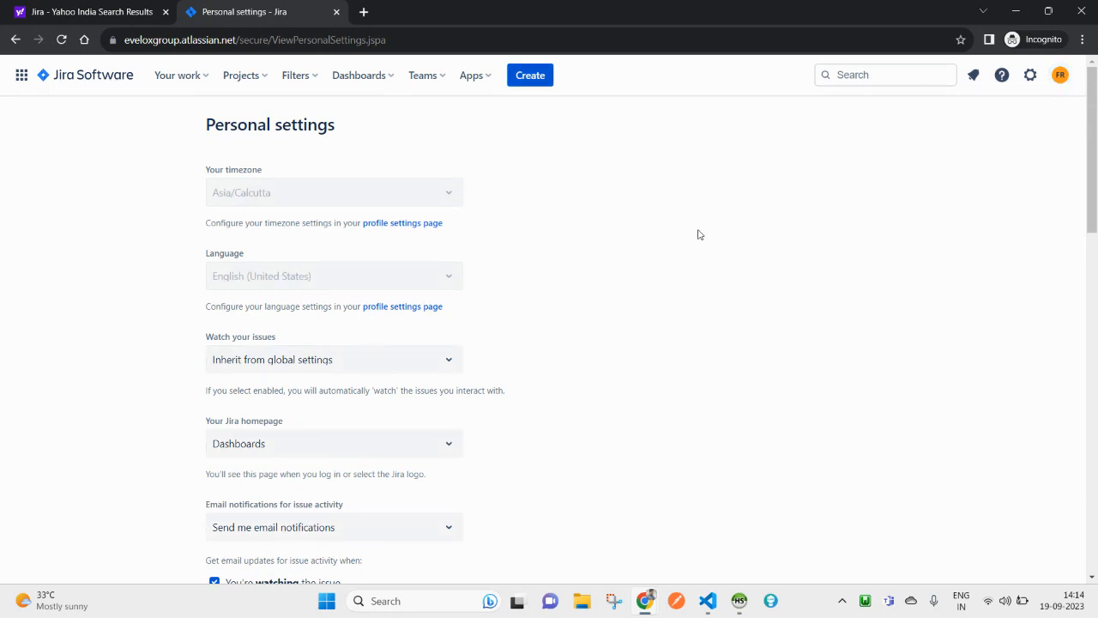
left_click(1059, 75)
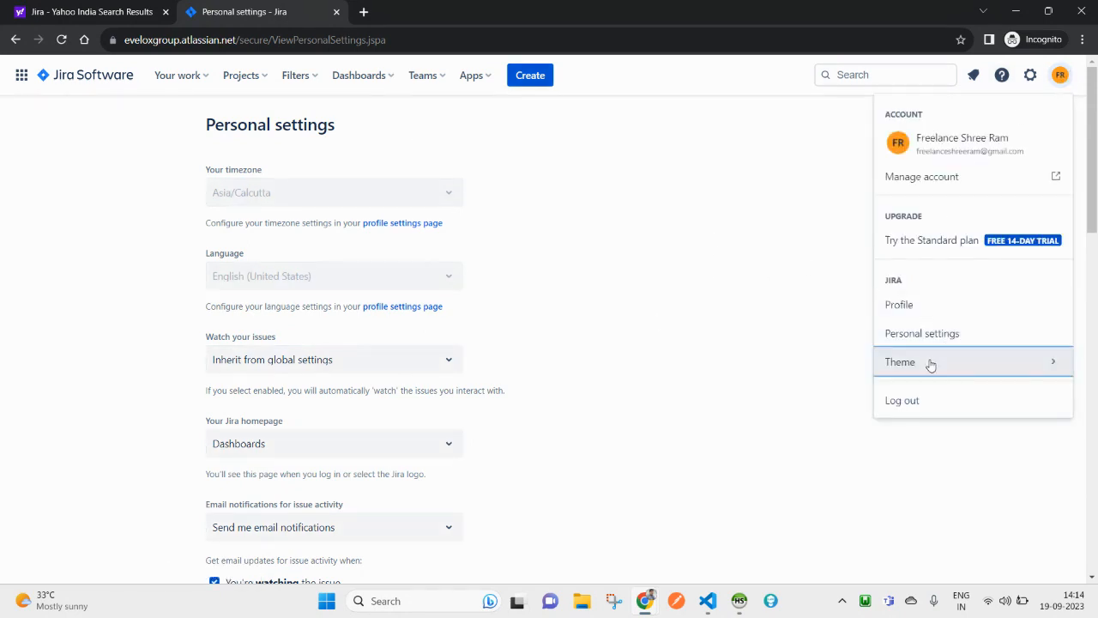
mouse_move(931, 365)
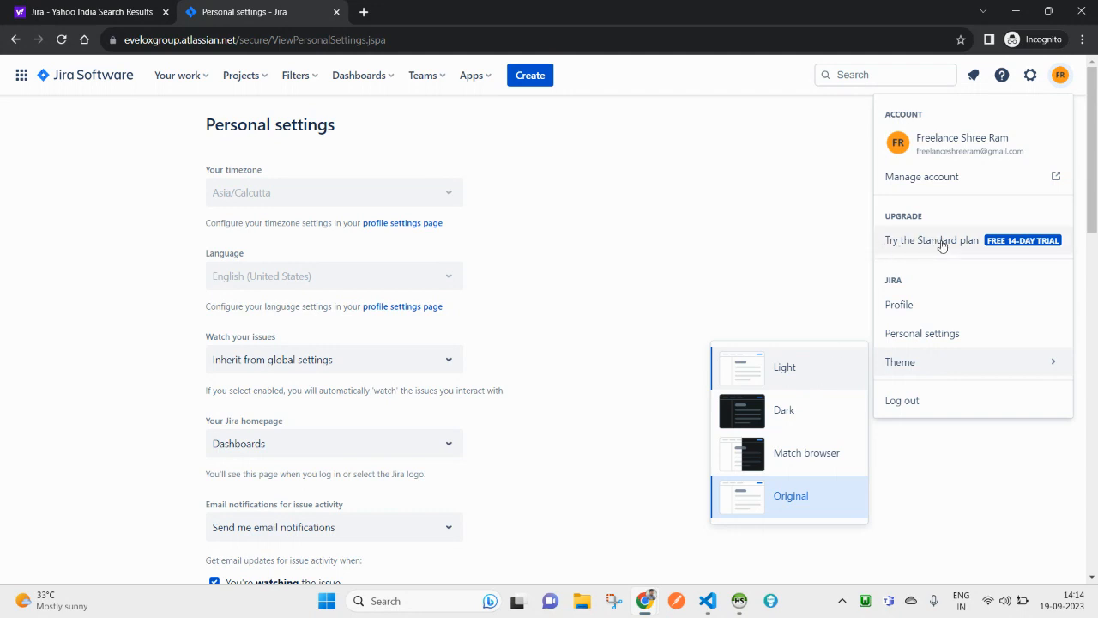
left_click(733, 186)
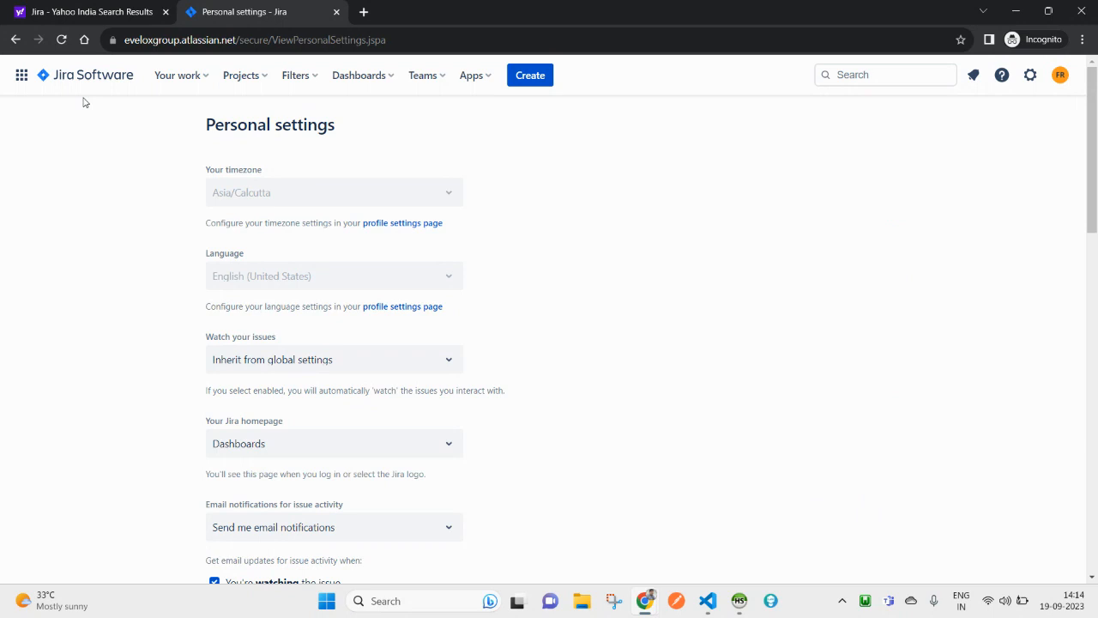
Step: Log out of Jira, then sign back in with the Google account to land on the Default dashboard
left_click(1061, 75)
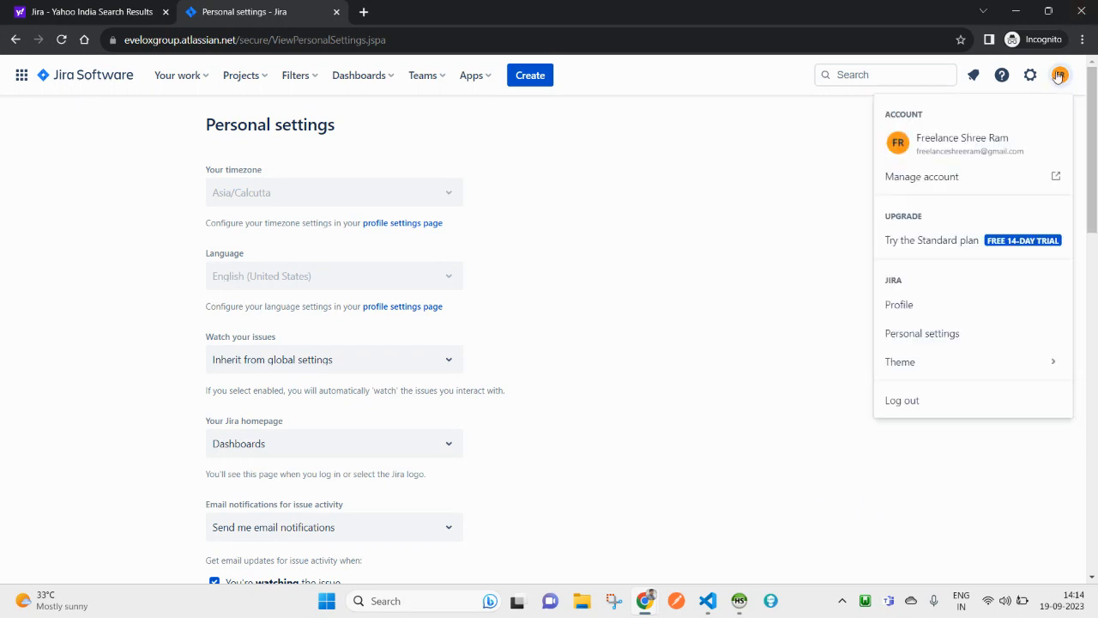
left_click(912, 401)
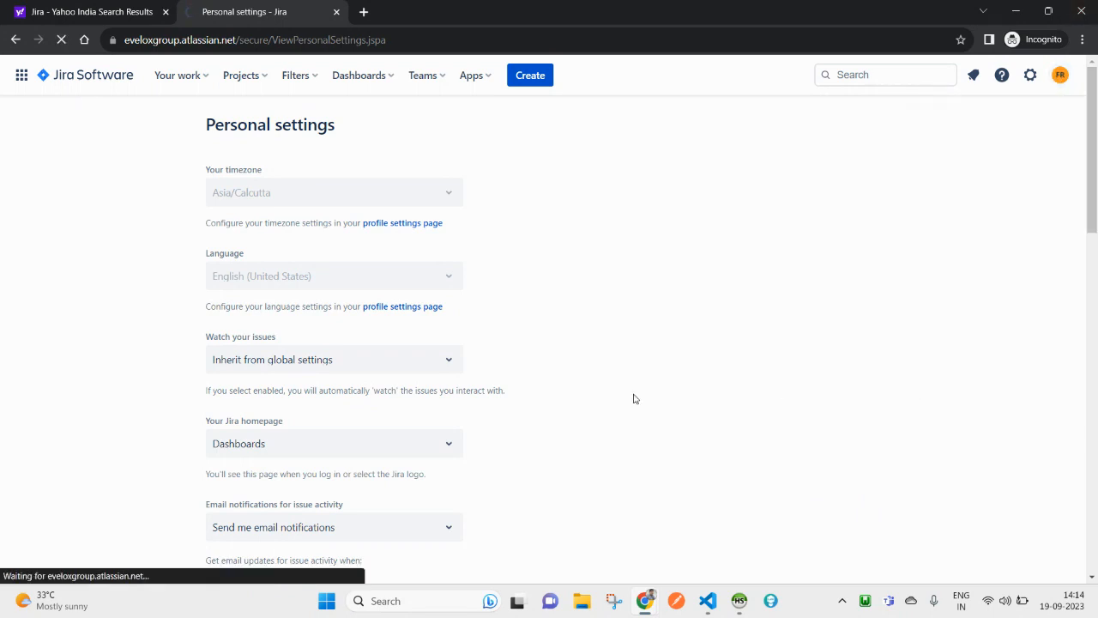
left_click(547, 338)
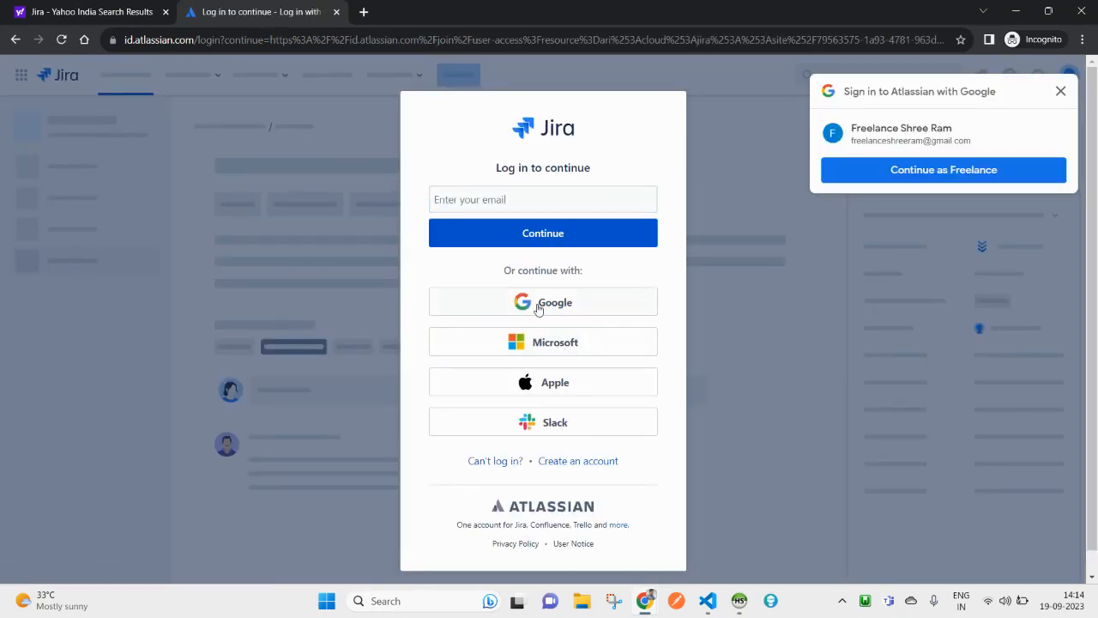
left_click(537, 309)
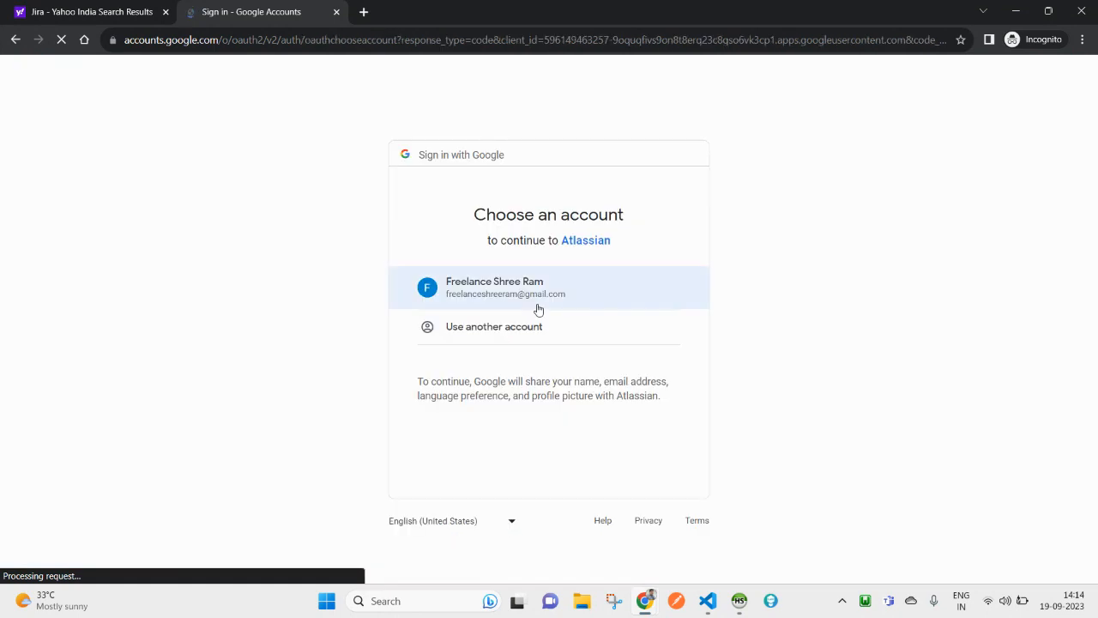
left_click(554, 293)
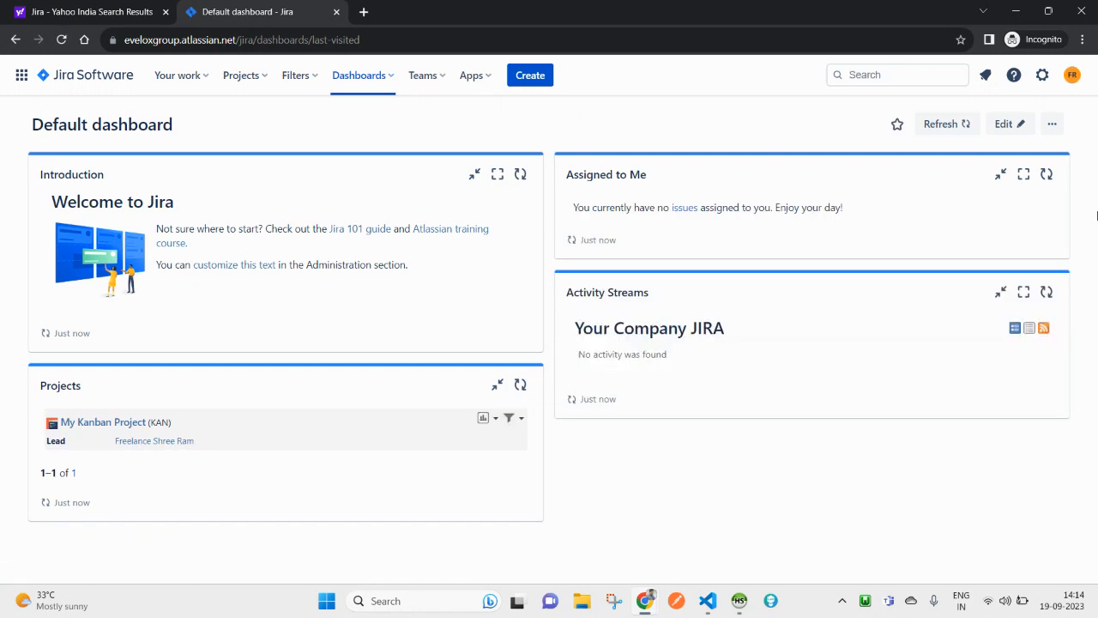
Step: Glance at the account and Projects menus, then return to the Personal settings page
left_click(1071, 75)
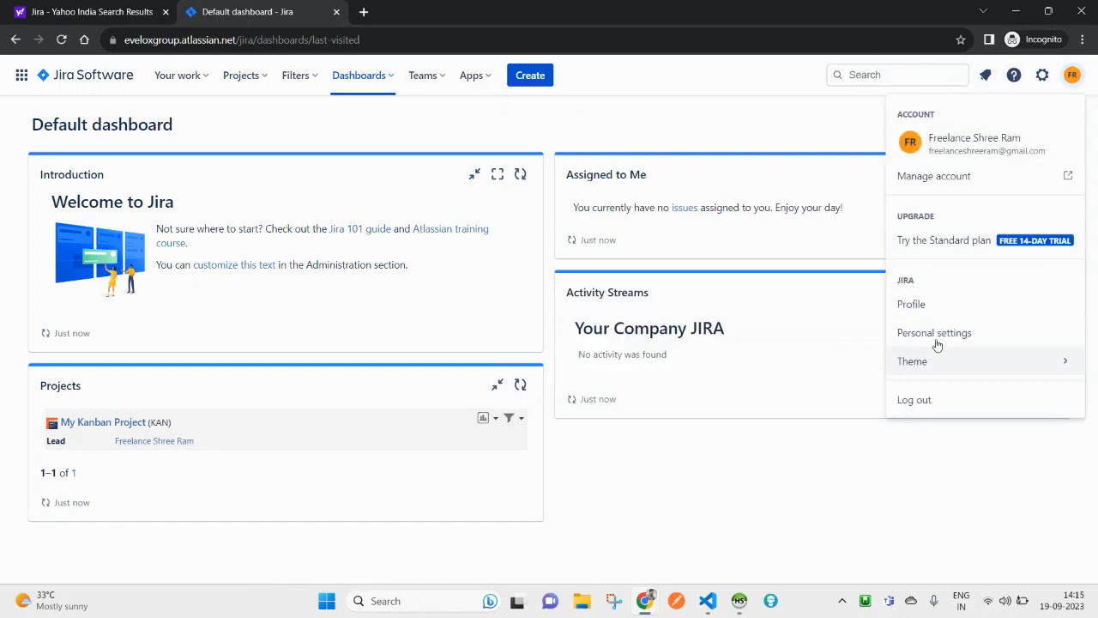
left_click(506, 103)
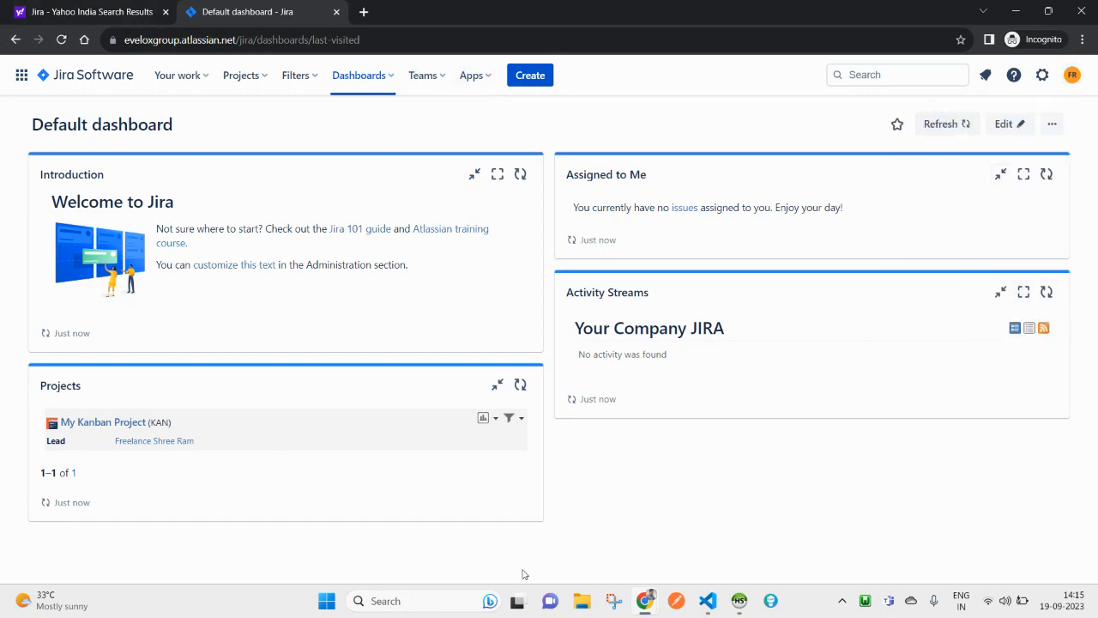
left_click(239, 79)
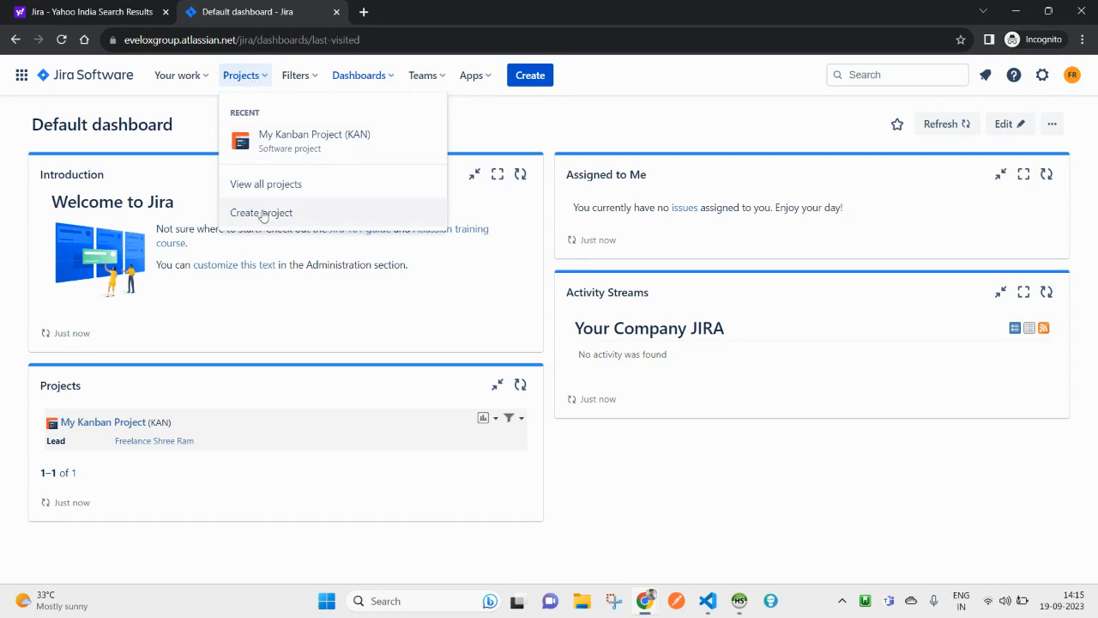
left_click(1072, 77)
left_click(946, 334)
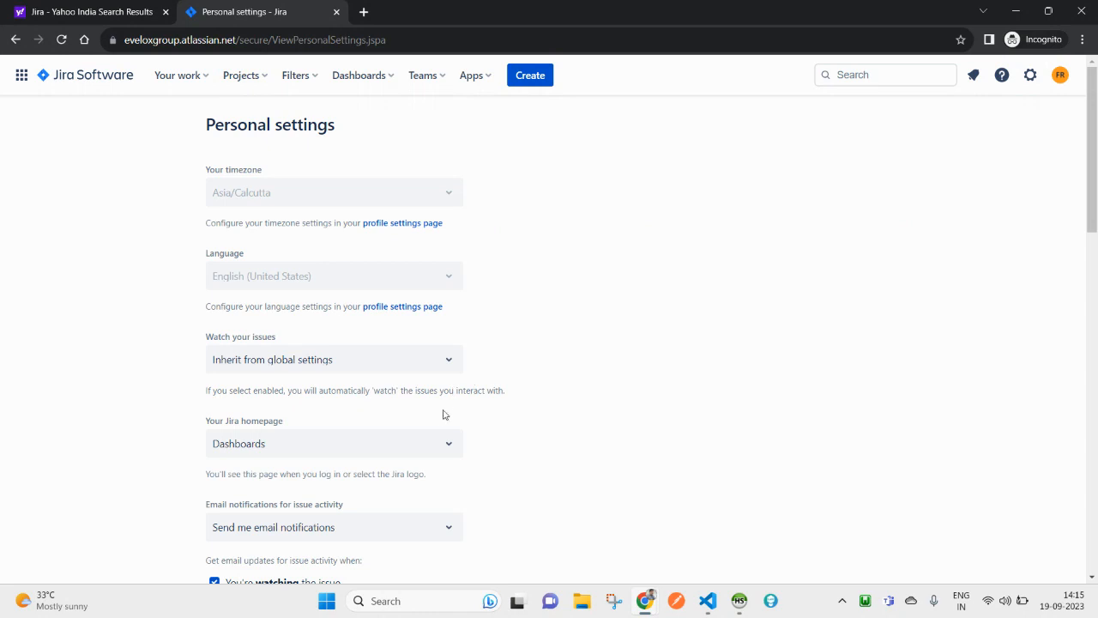
Step: Show the Your Jira homepage options, then go back to the Default dashboard
scroll(442, 419, "down", 3)
left_click(290, 232)
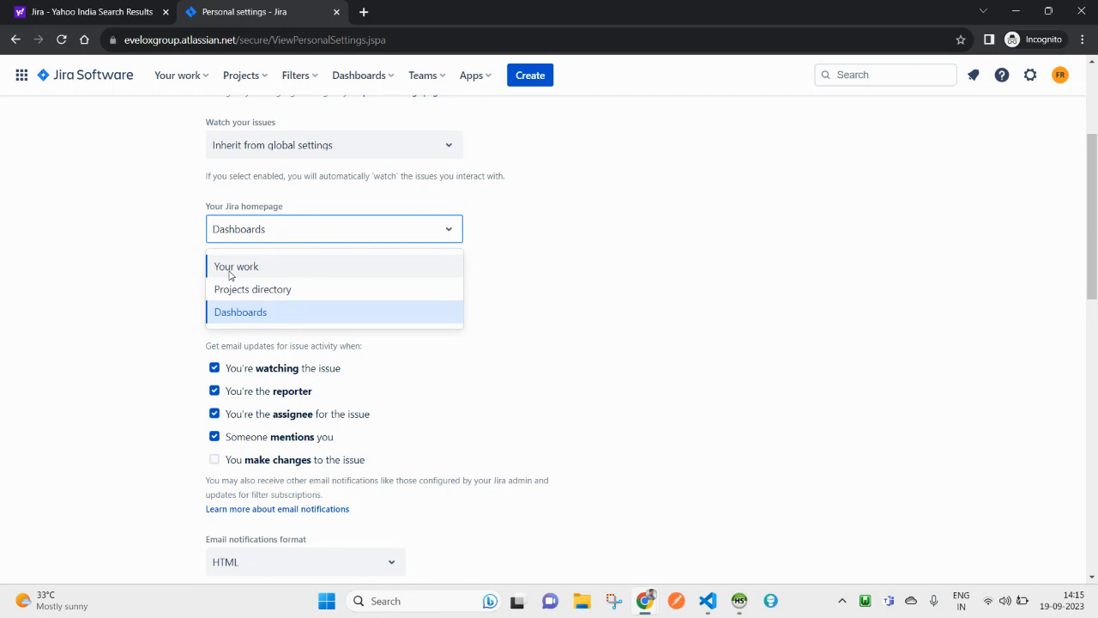
scroll(360, 103, "up", 3)
scroll(301, 432, "down", 2)
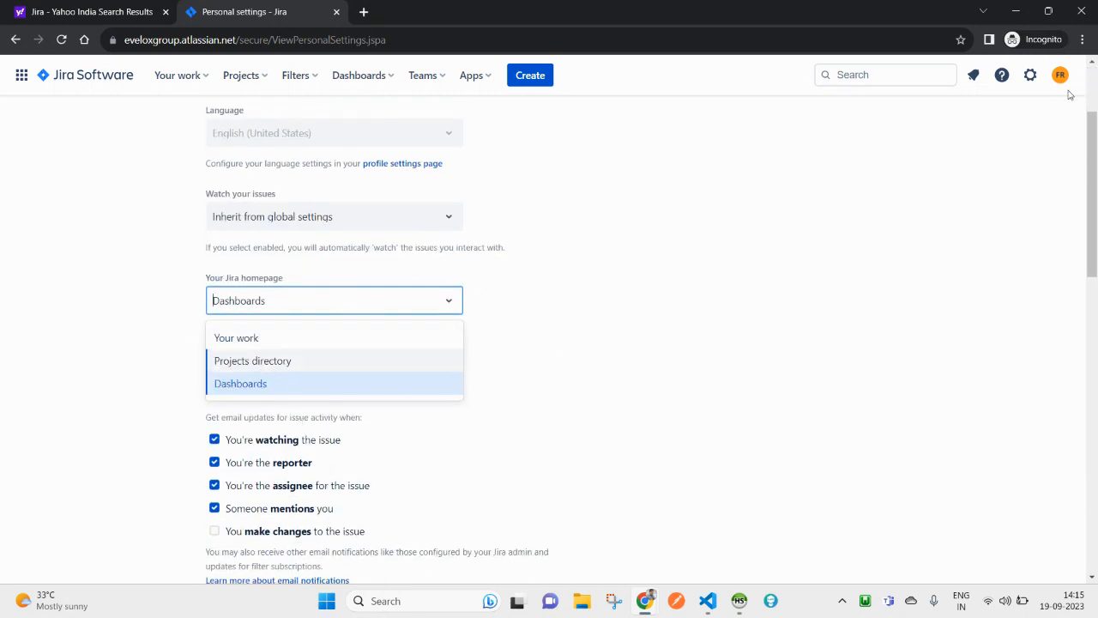
scroll(335, 299, "up", 2)
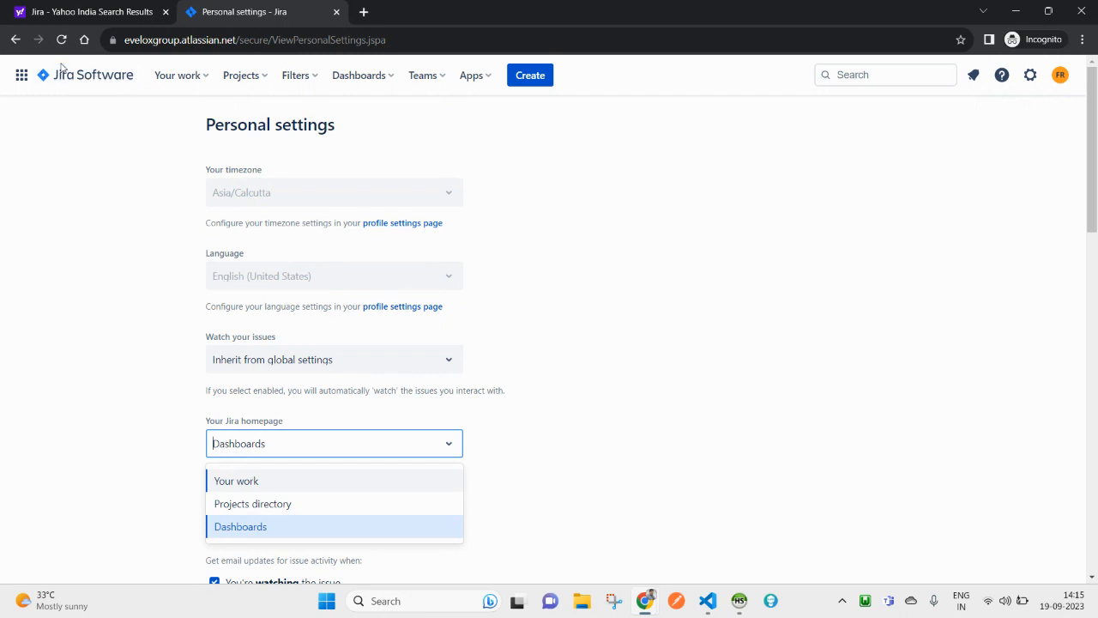
left_click(88, 83)
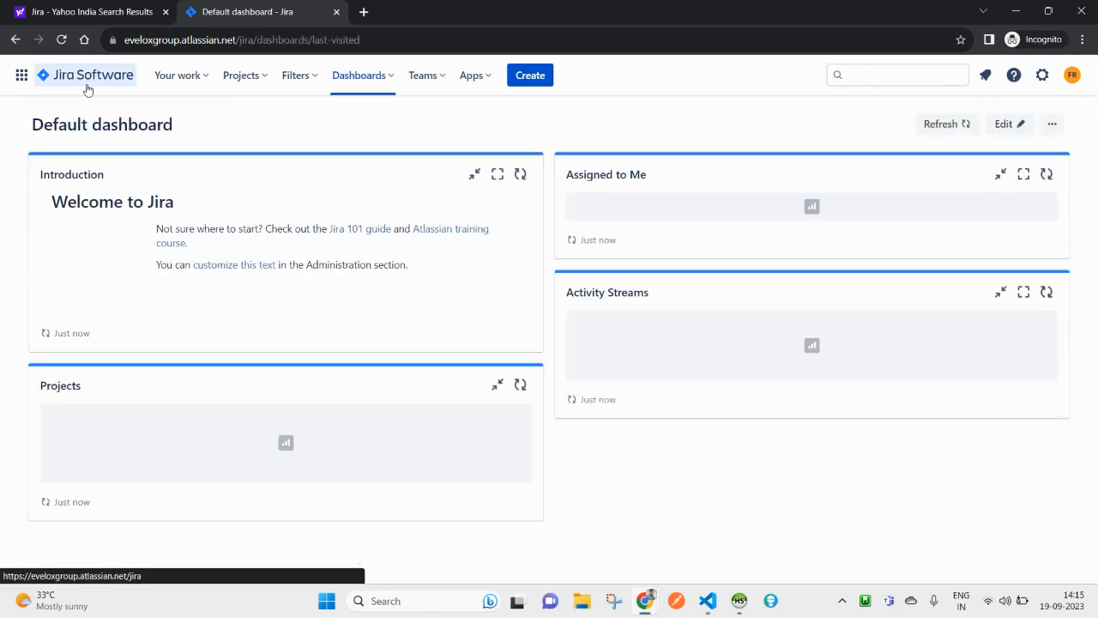
left_click(252, 82)
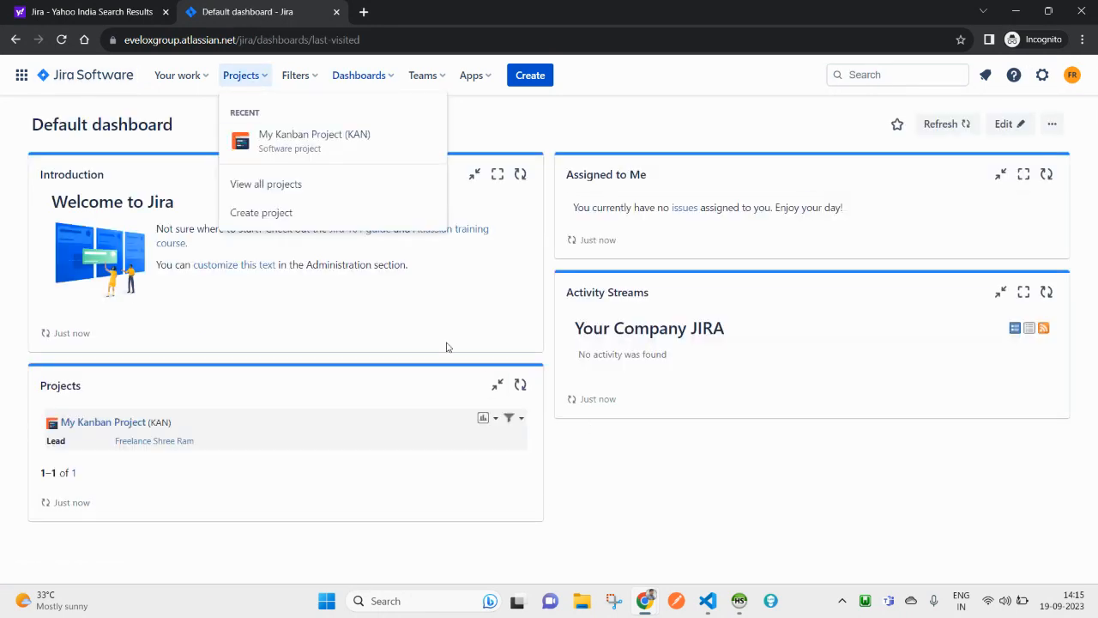
mouse_move(650, 606)
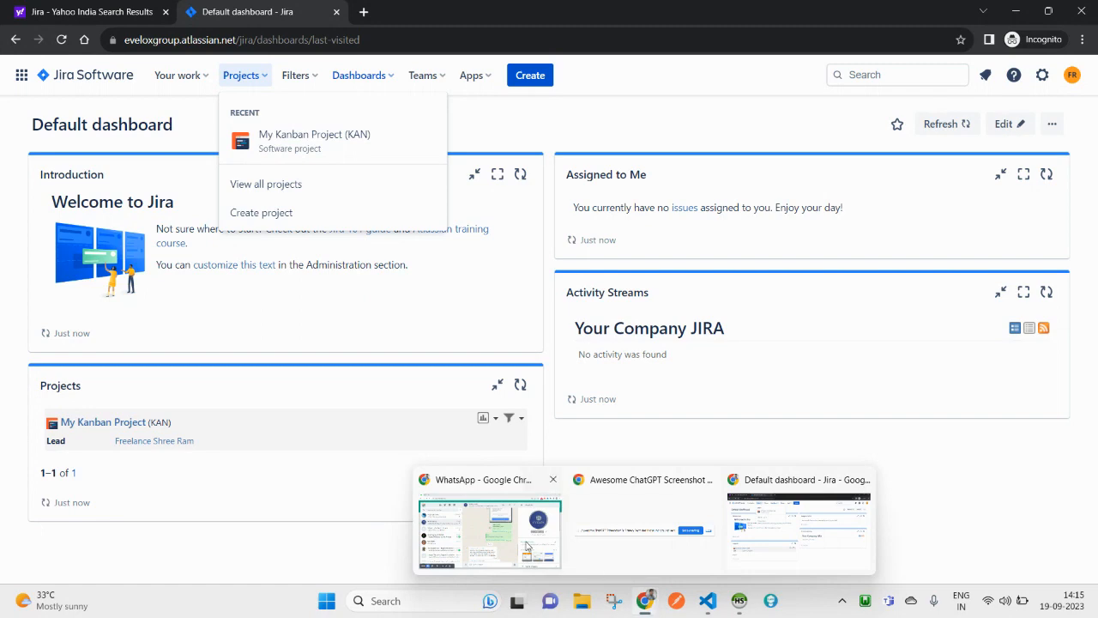
left_click(528, 506)
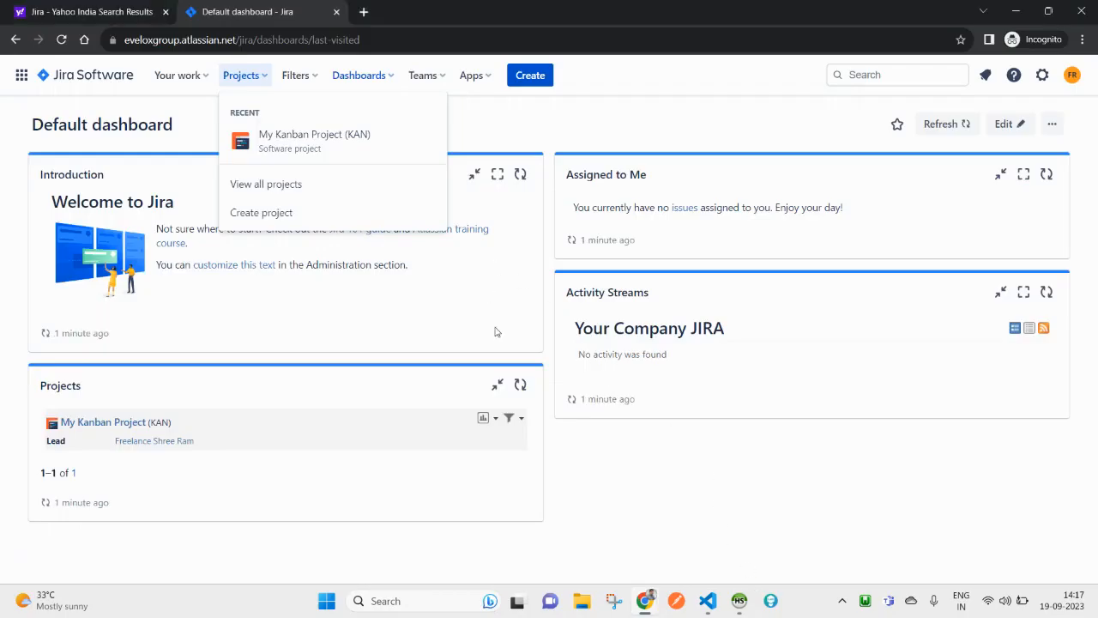
key("alt+Tab")
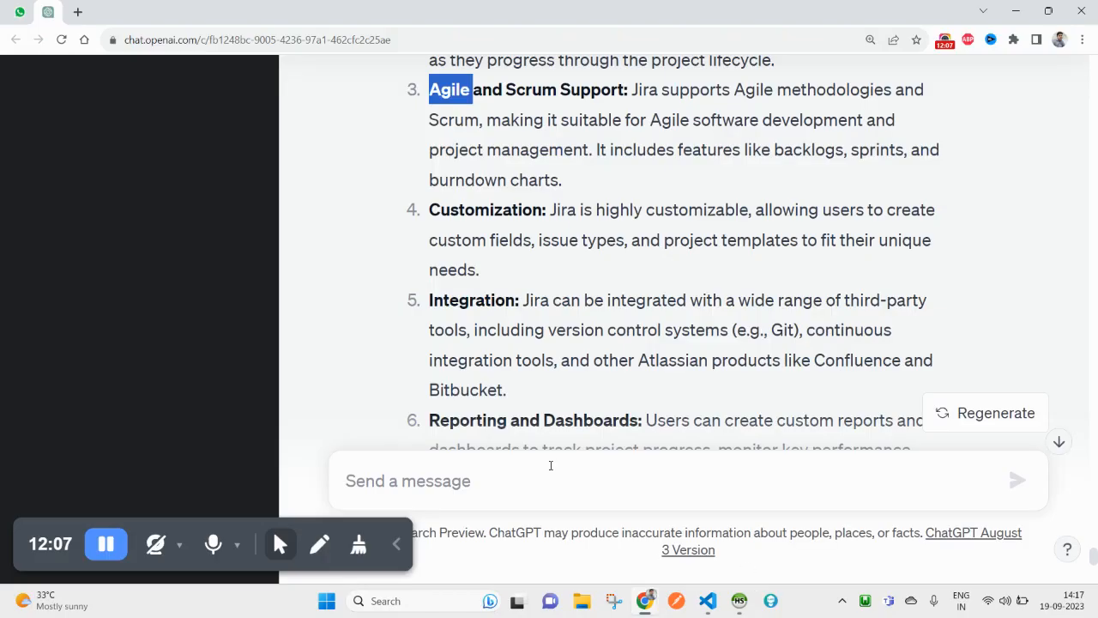
key("alt+Tab")
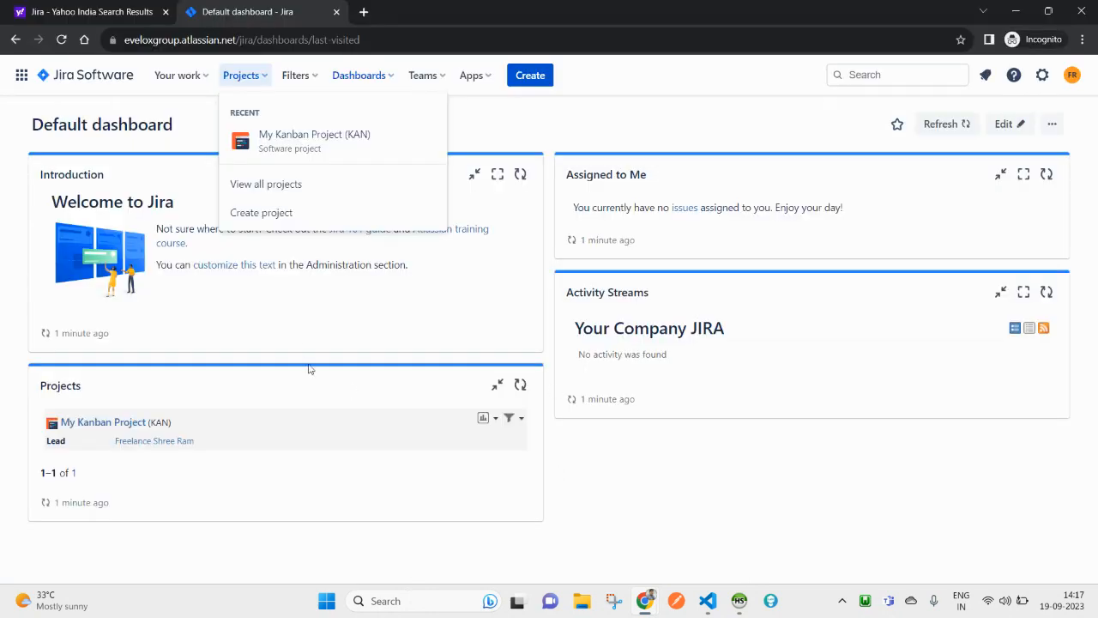
Step: Start a new project from the Kanban template as a team-managed project
left_click(279, 222)
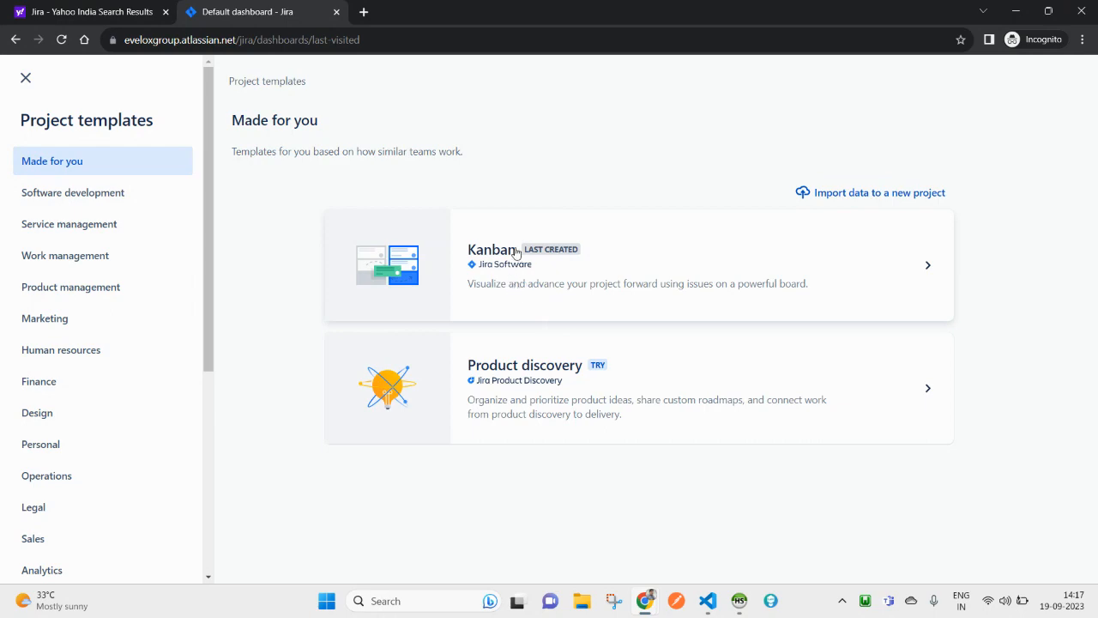
left_click(617, 284)
scroll(932, 510, "down", 5)
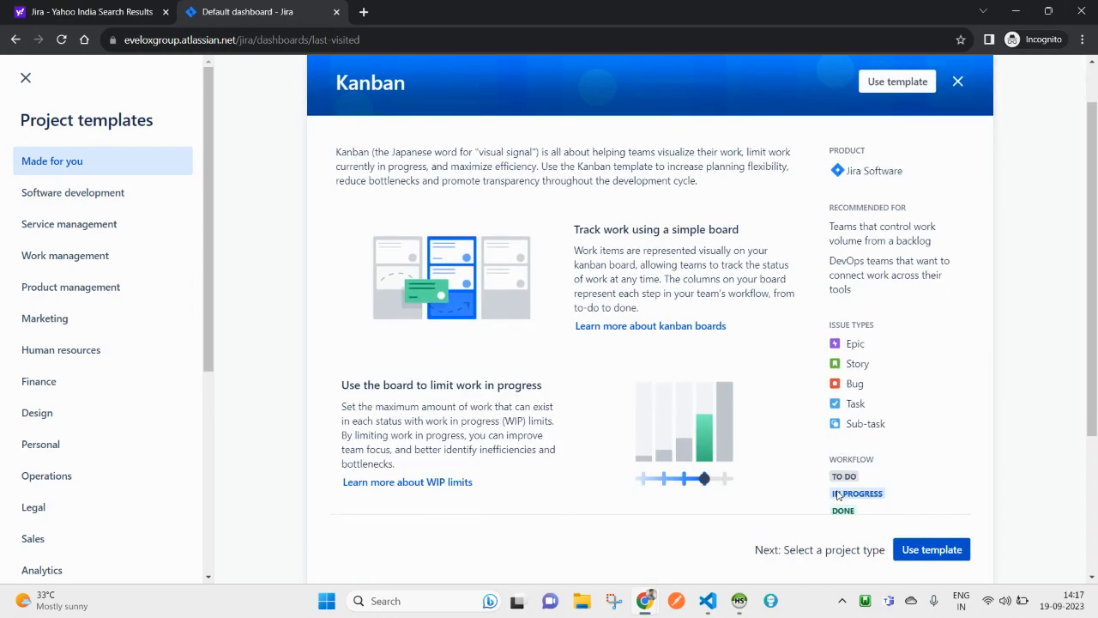
left_click(931, 533)
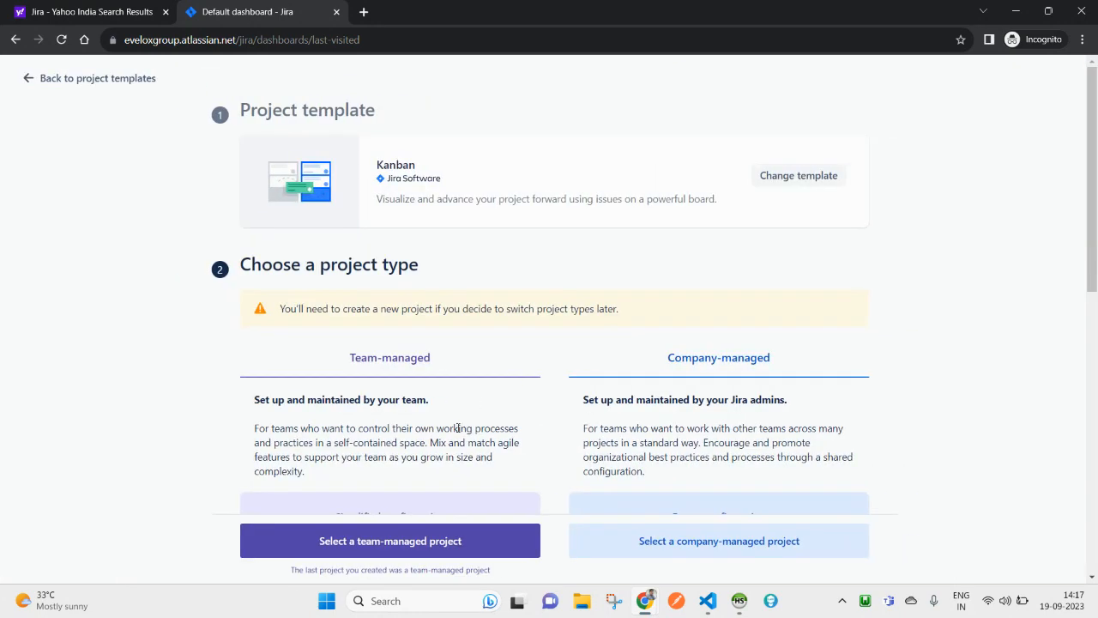
scroll(464, 424, "down", 10)
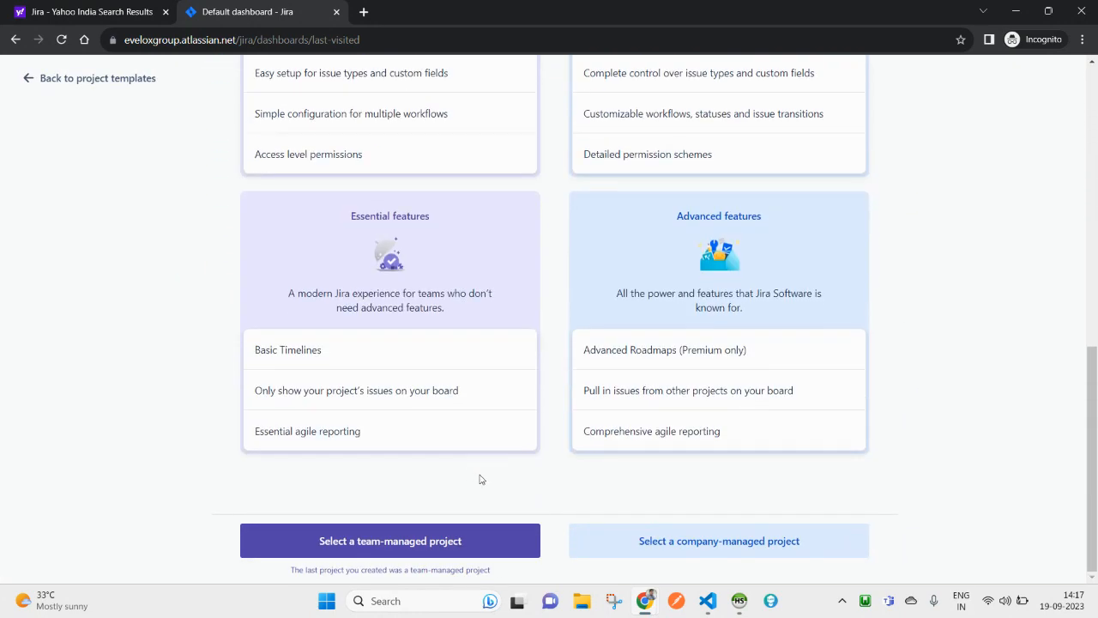
left_click(351, 550)
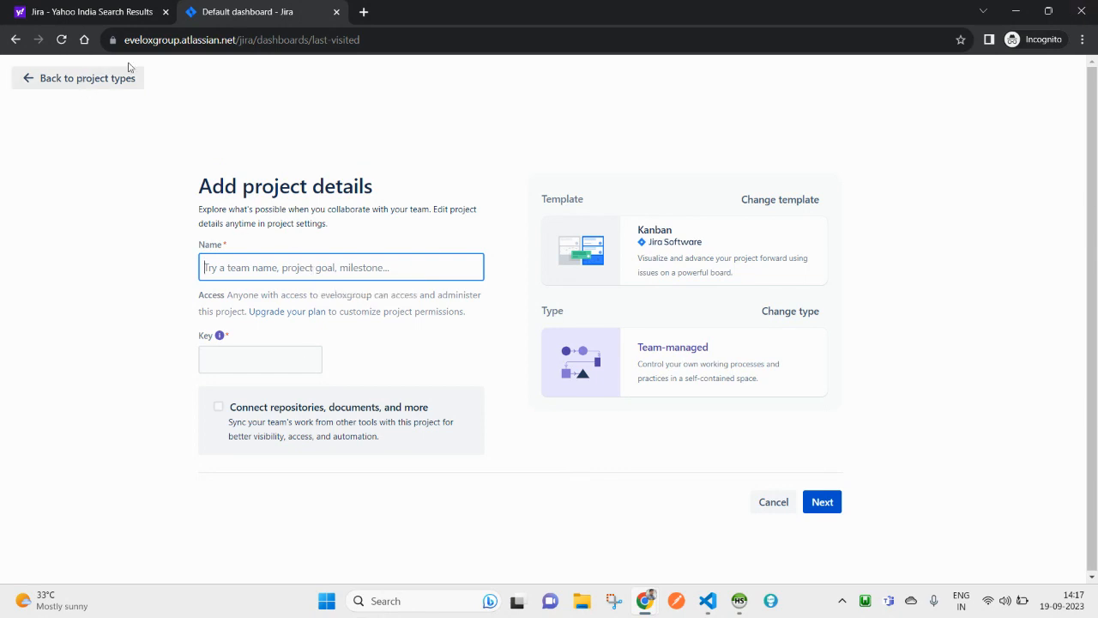
Step: Name the project 'evelox-group' by pasting 'eveloxgroup' from the site address and adding a hyphen
left_click(142, 38)
double_click(175, 48)
key("ctrl+c")
left_click(248, 268)
key("ctrl+v")
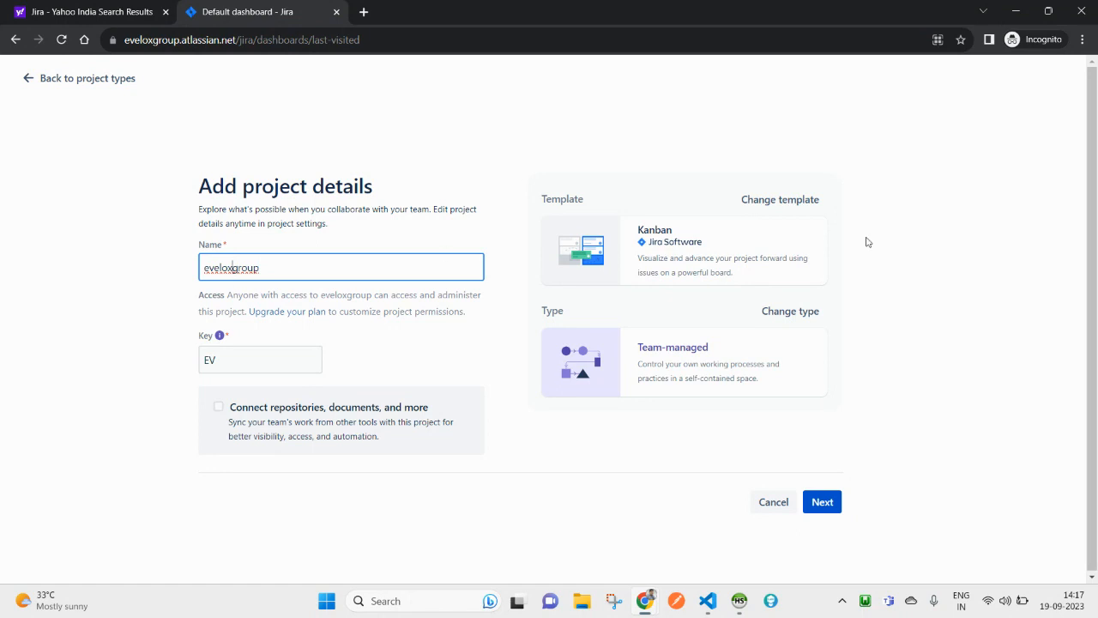
type("-")
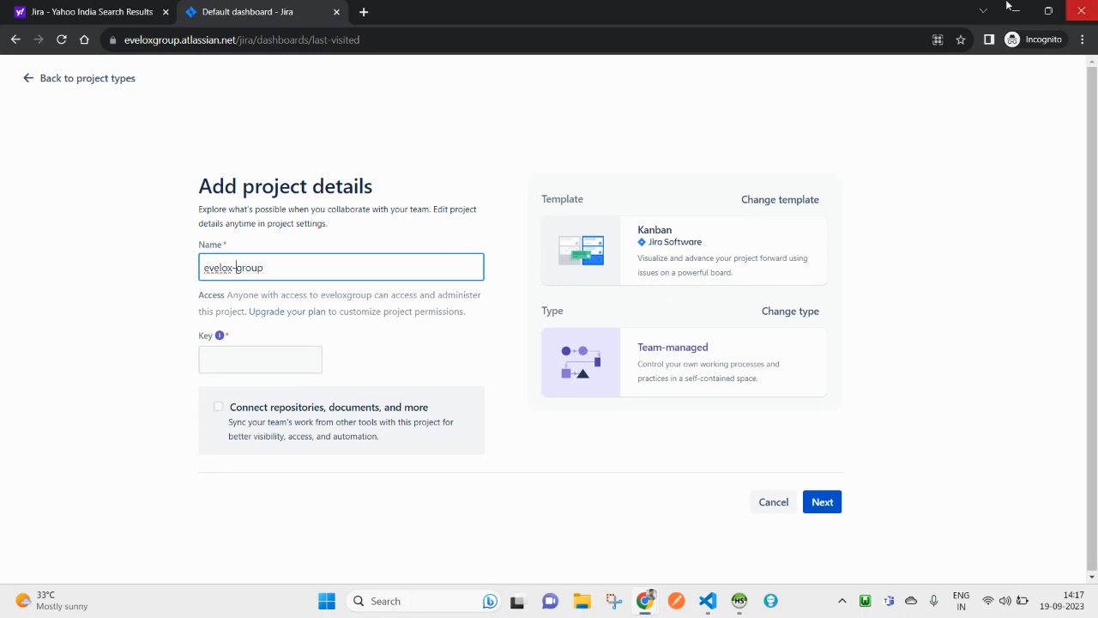
left_click(411, 369)
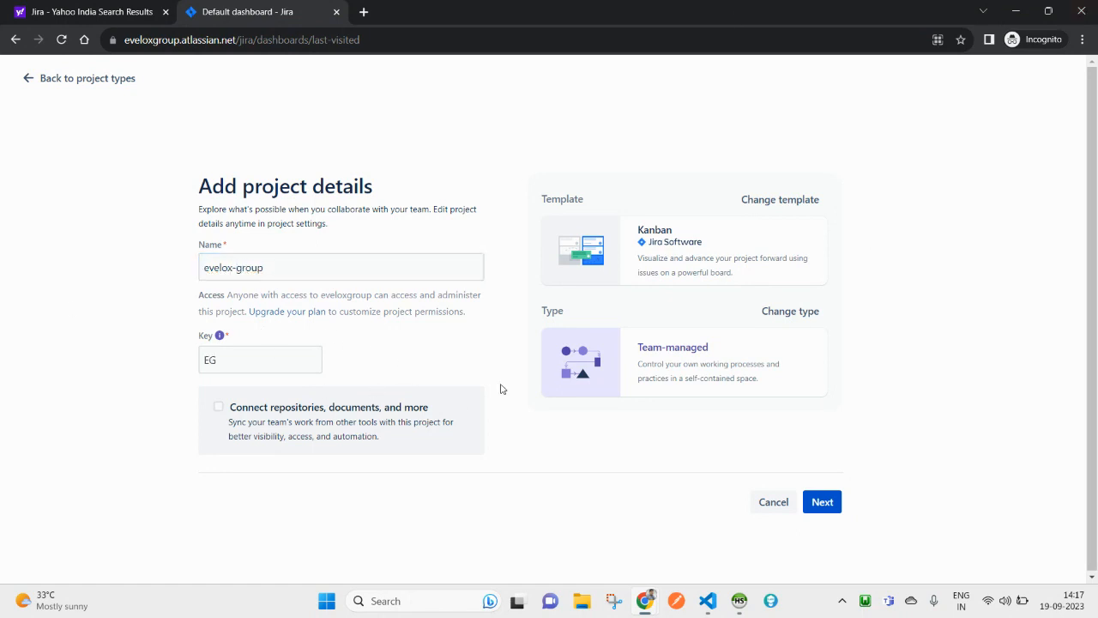
Step: Create the EG project and open its board, dismissing the creation notice
left_click(824, 502)
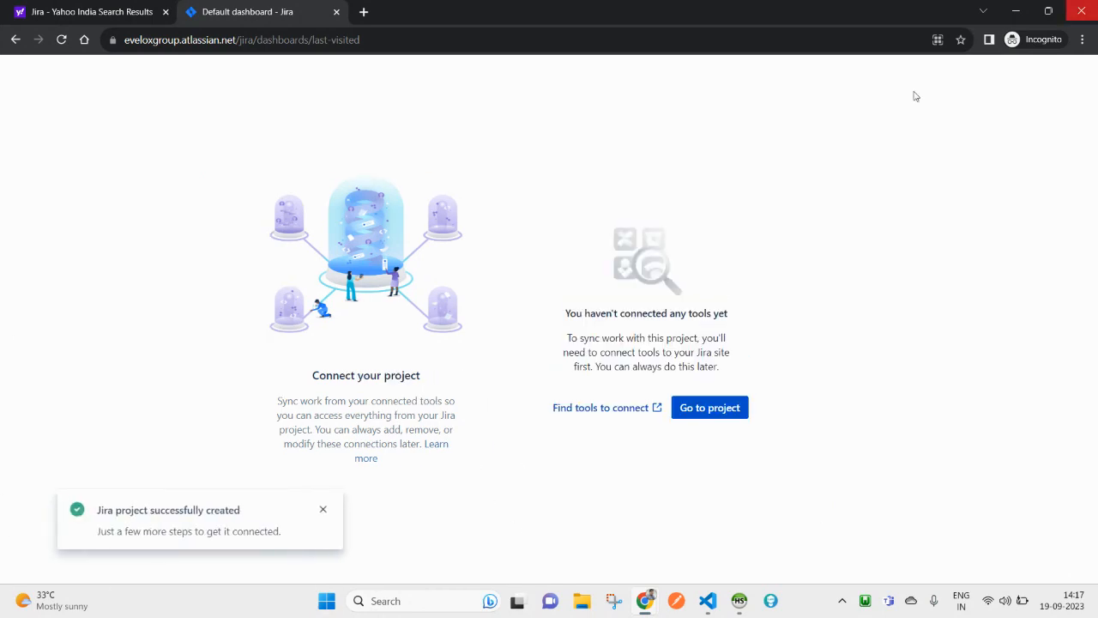
left_click(703, 414)
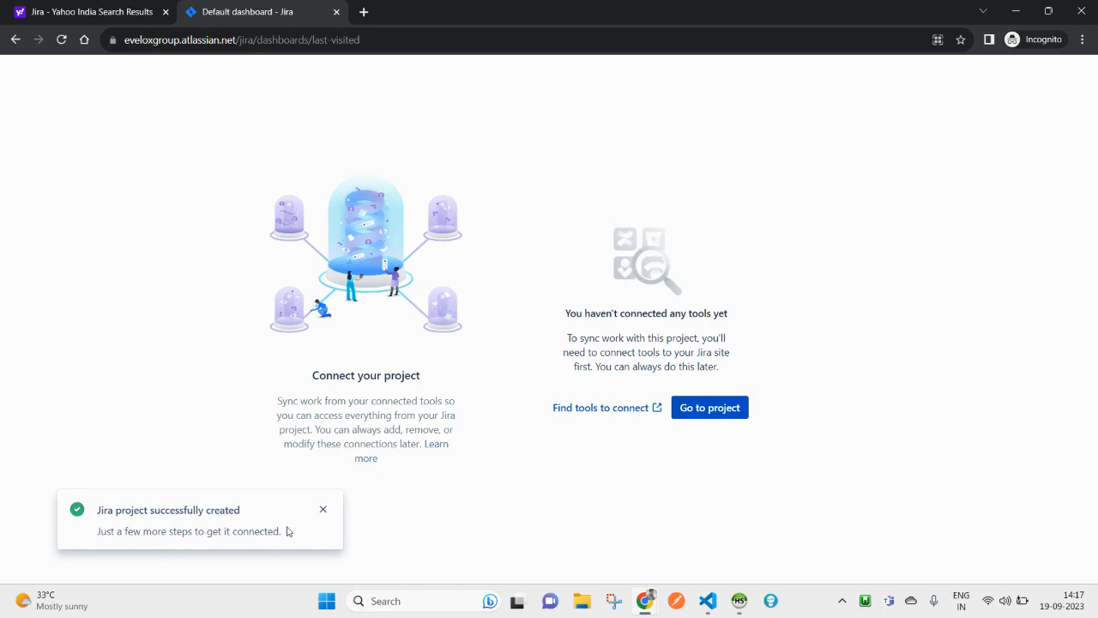
left_click(319, 511)
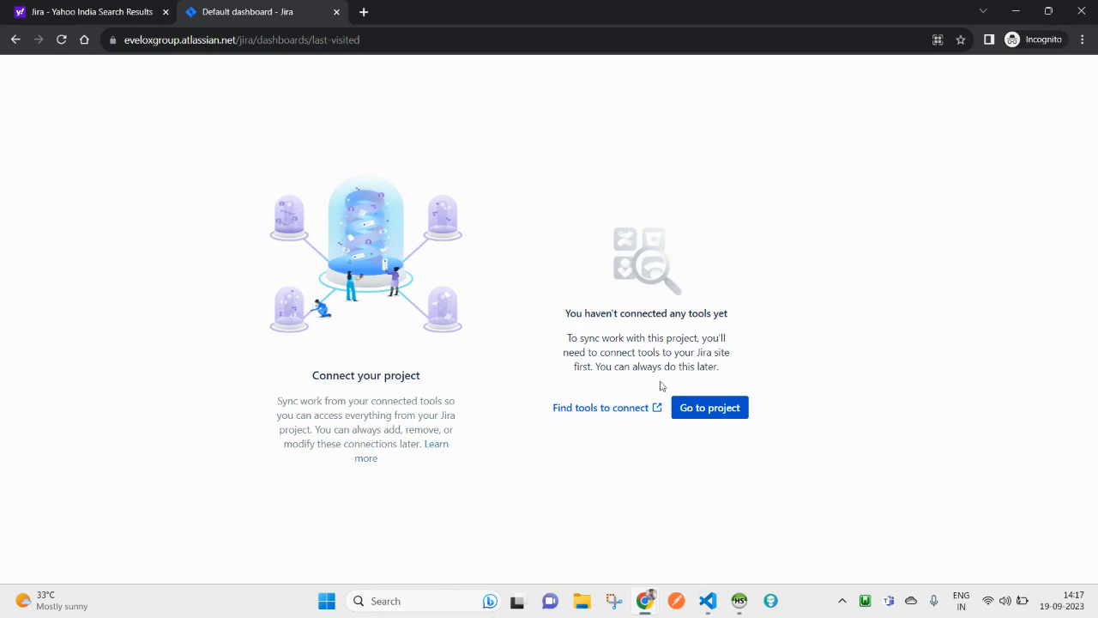
left_click(713, 409)
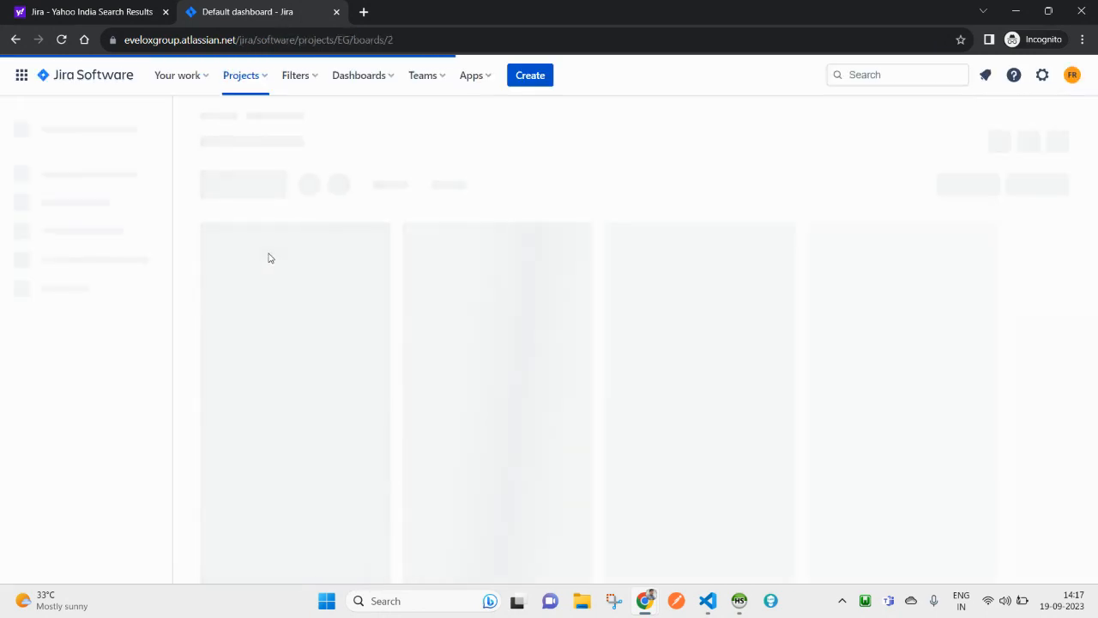
Step: Explore the EG board's recent projects list, board actions and TO DO new-issue entry
left_click(263, 84)
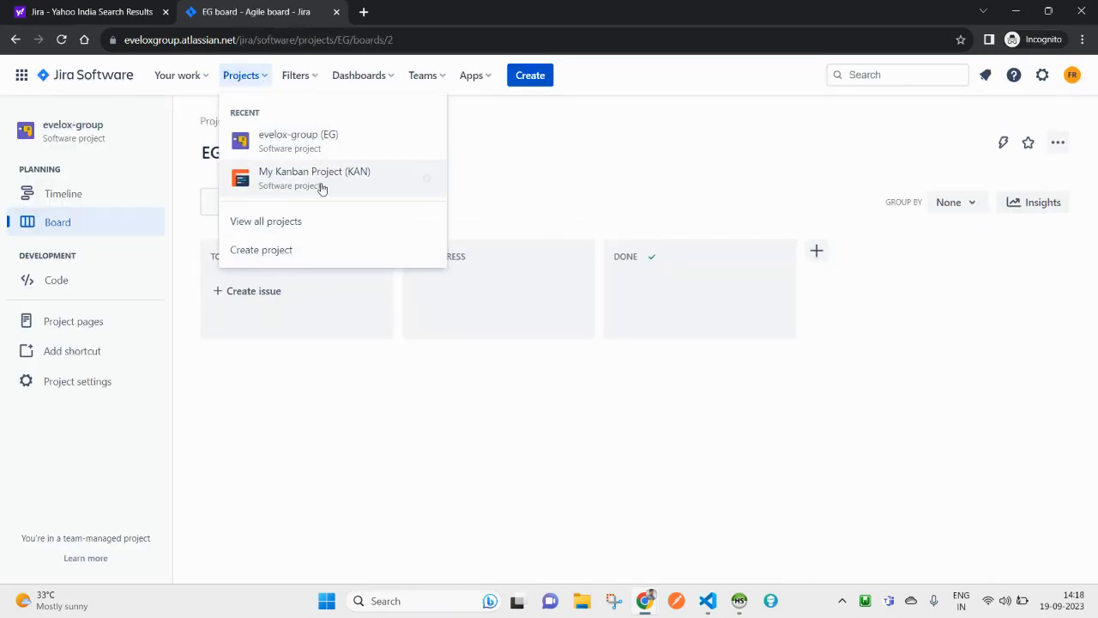
left_click(289, 157)
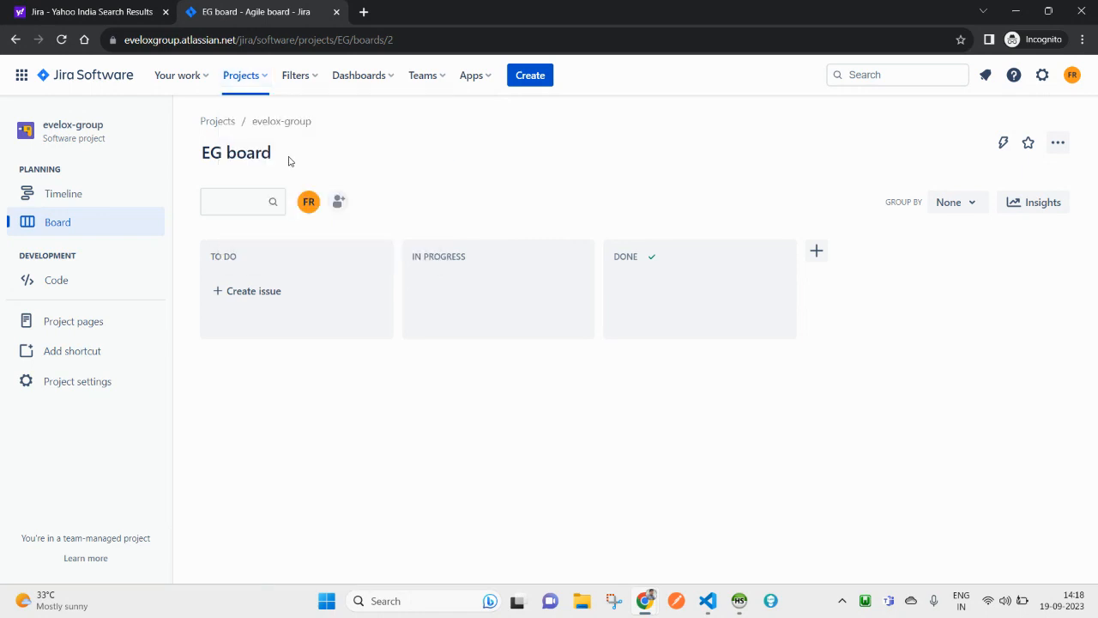
left_click(1052, 150)
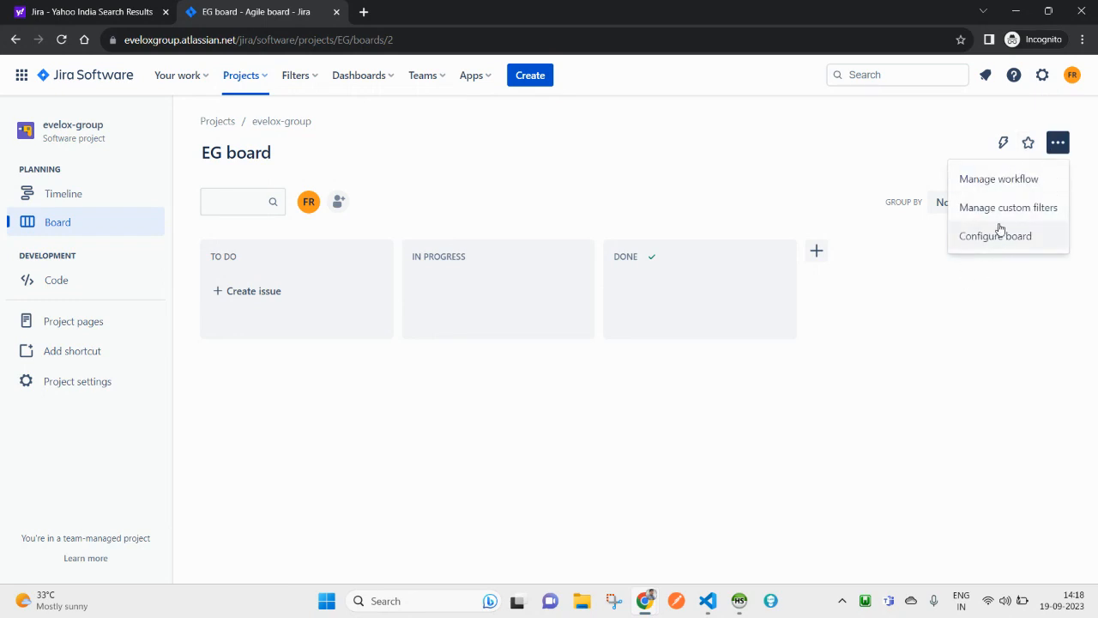
left_click(500, 144)
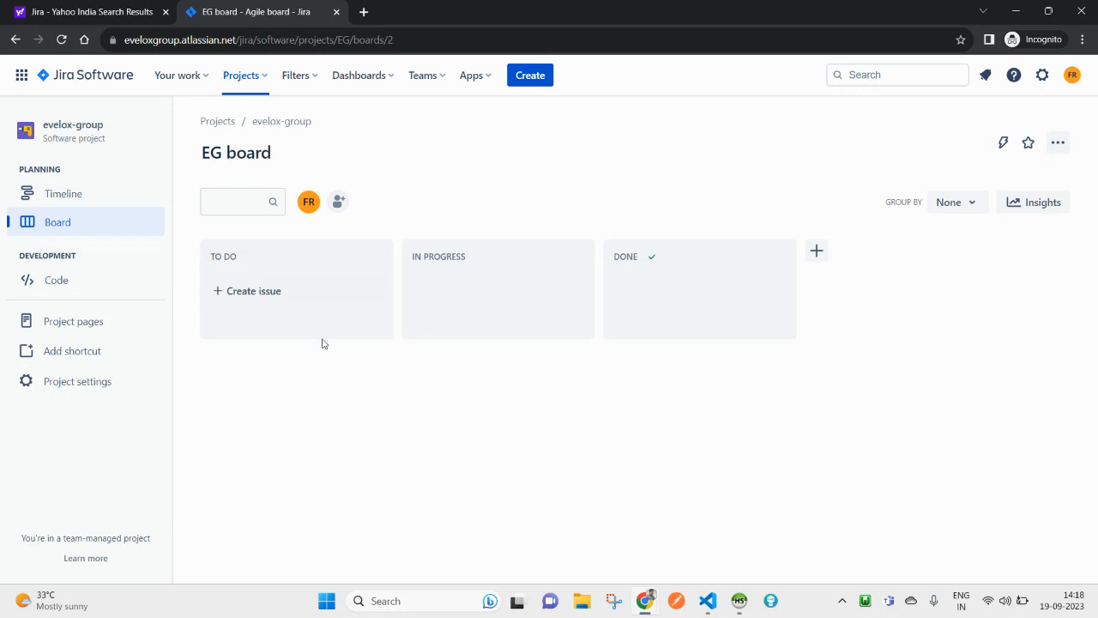
left_click(223, 293)
left_click(473, 217)
left_click(219, 296)
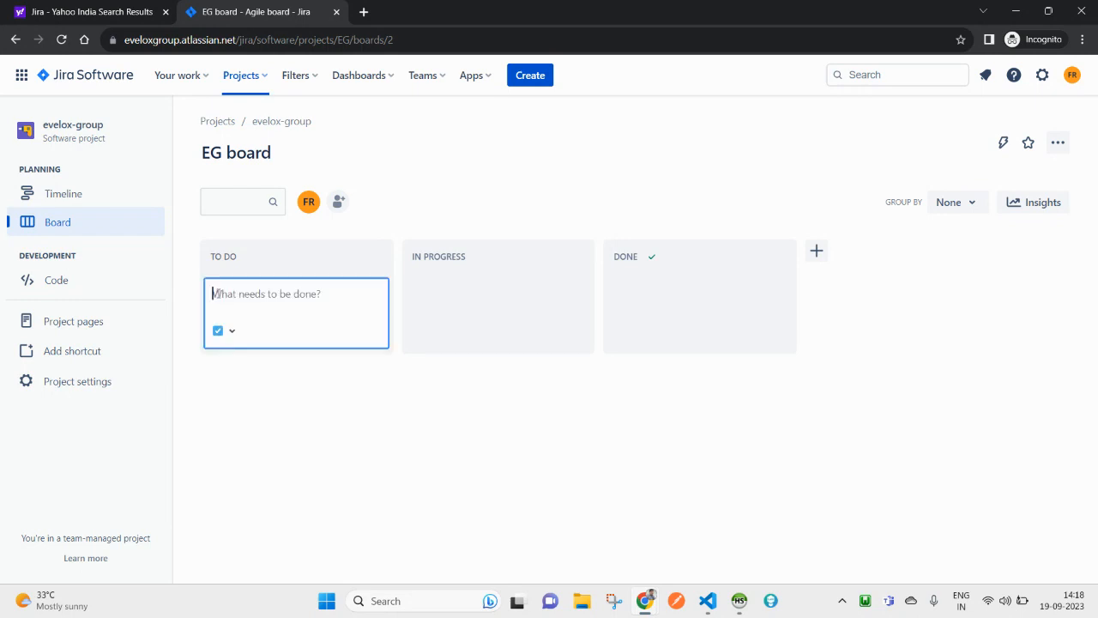
Step: Choose View all projects from the Projects menu
left_click(244, 79)
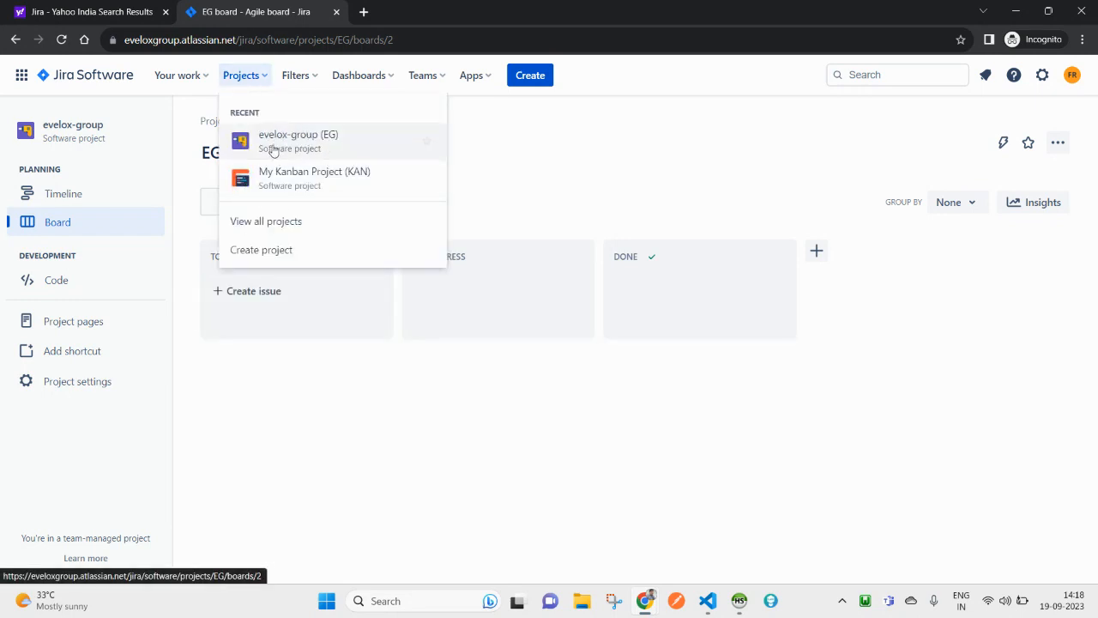
left_click(350, 152)
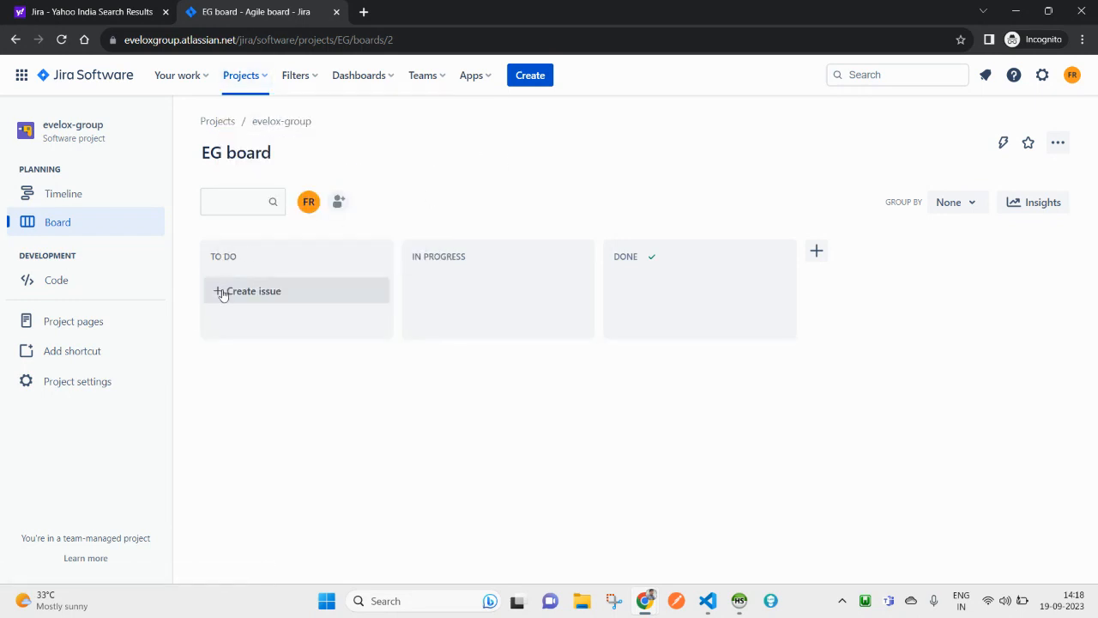
left_click(255, 83)
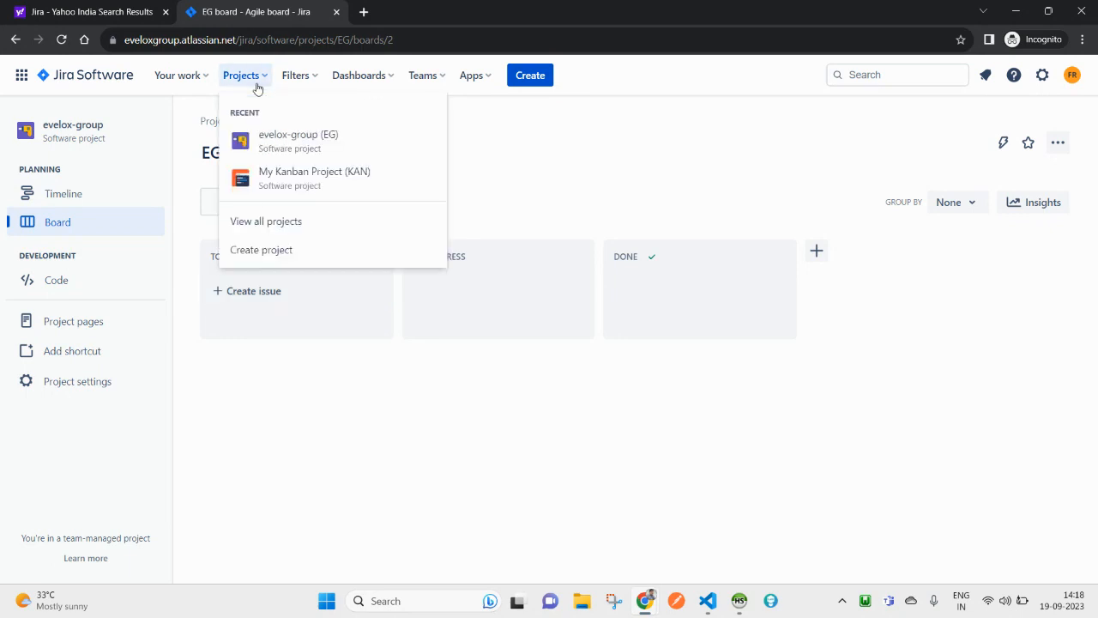
left_click(265, 223)
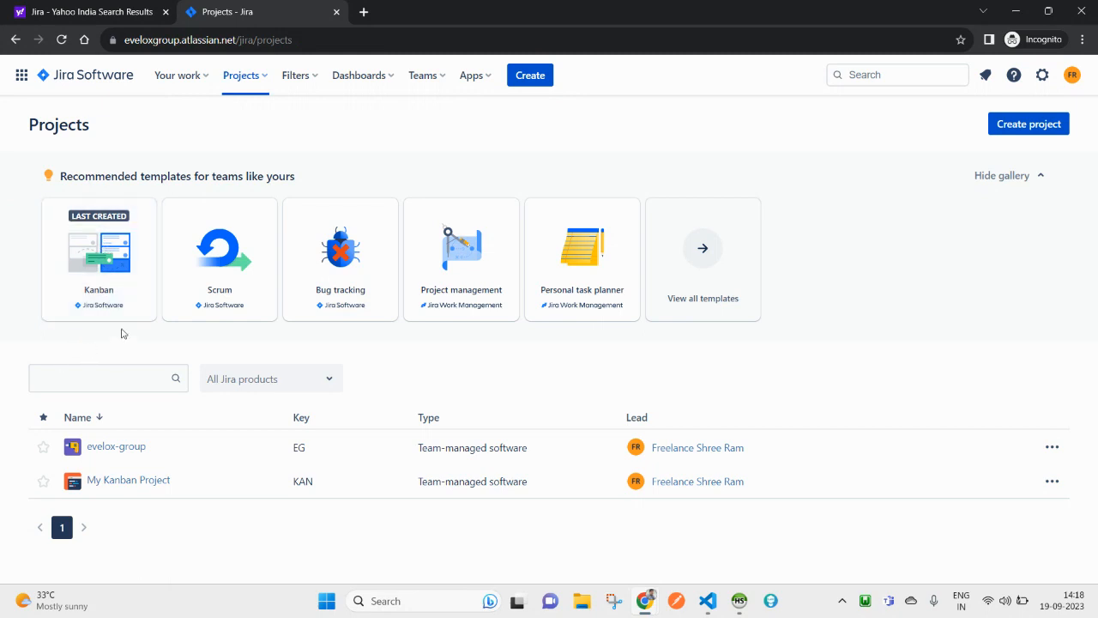
Step: Open the My Kanban Project board, then switch back to the evelox-group board
left_click(143, 486)
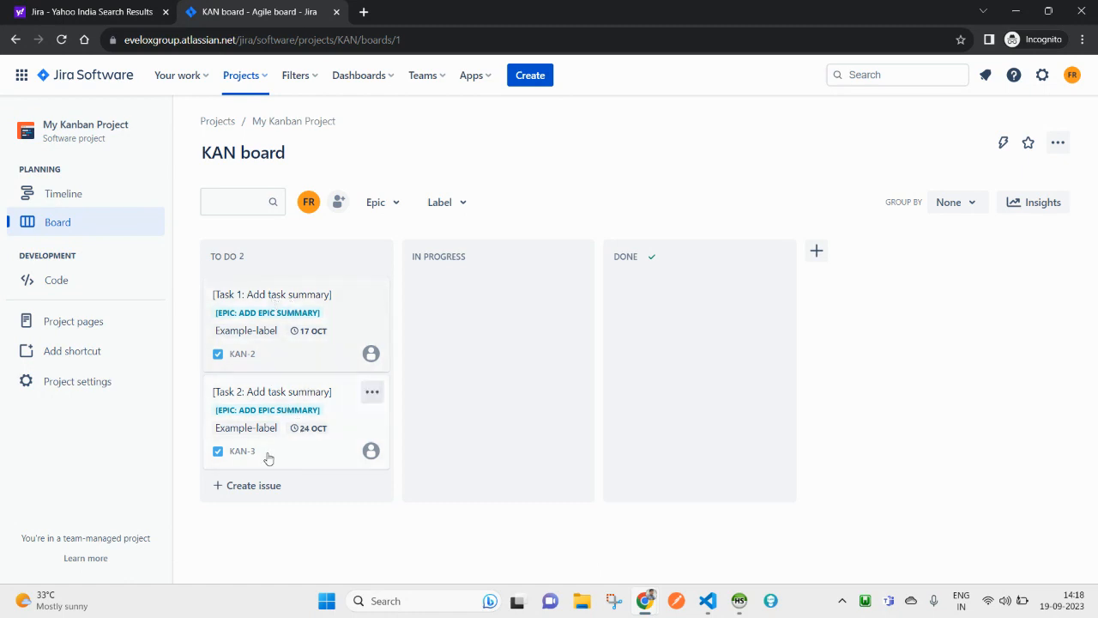
left_click(249, 79)
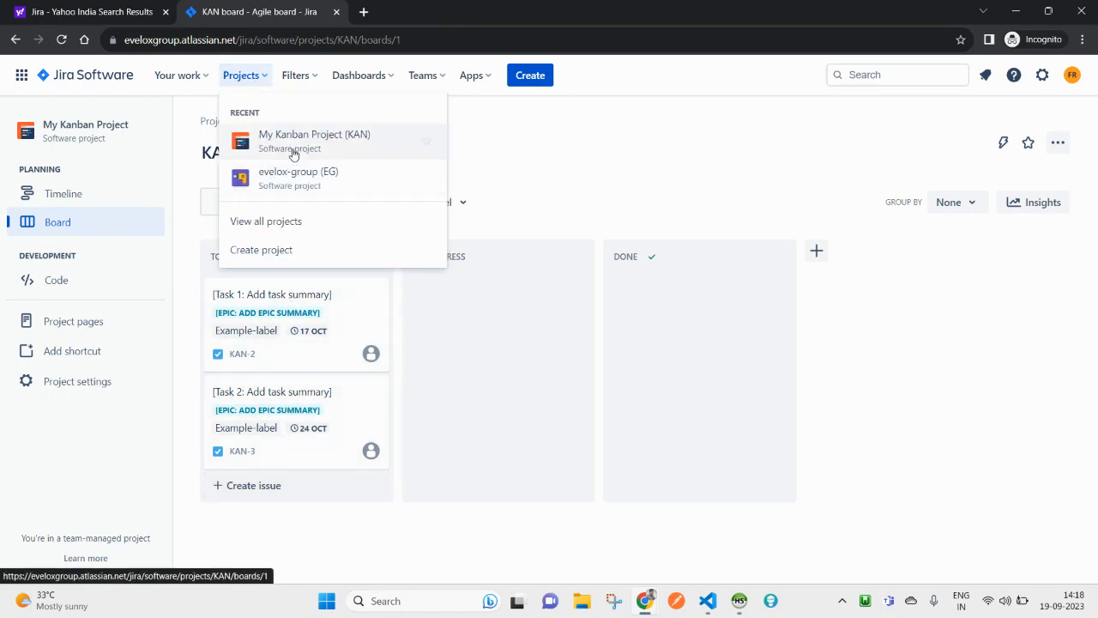
left_click(289, 187)
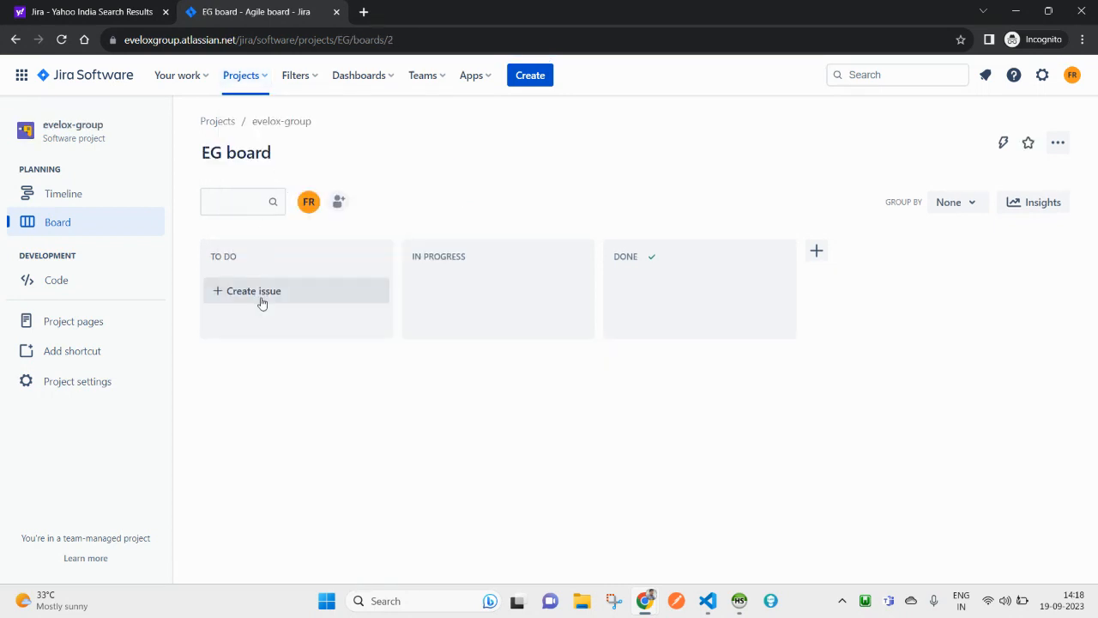
Step: Start a new TO DO issue and open the project's issue type settings from its type dropdown
left_click(227, 292)
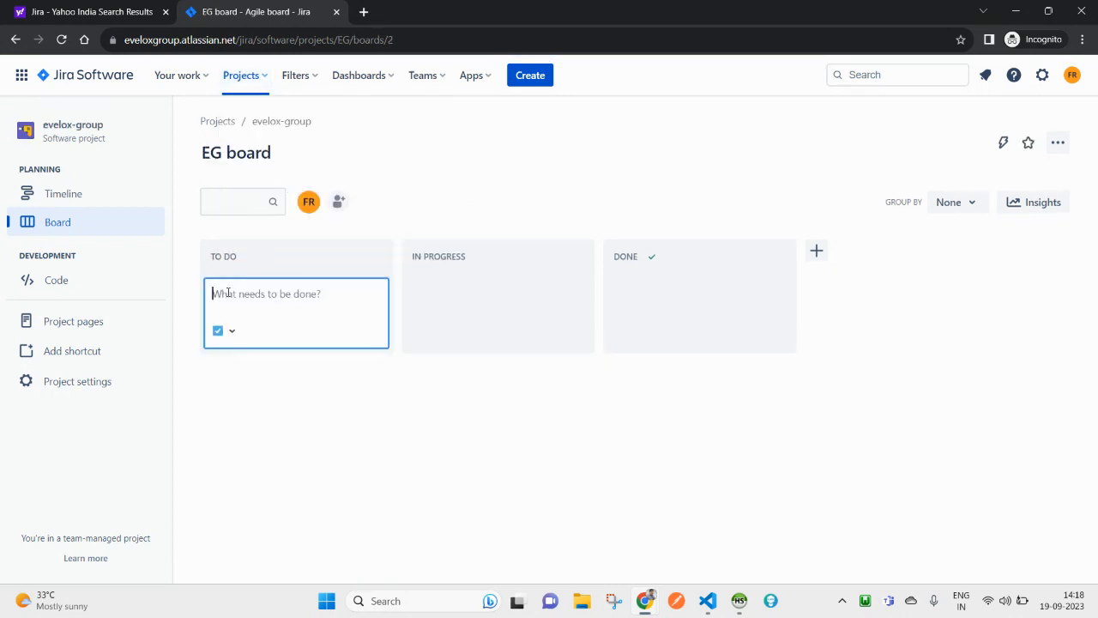
left_click(254, 391)
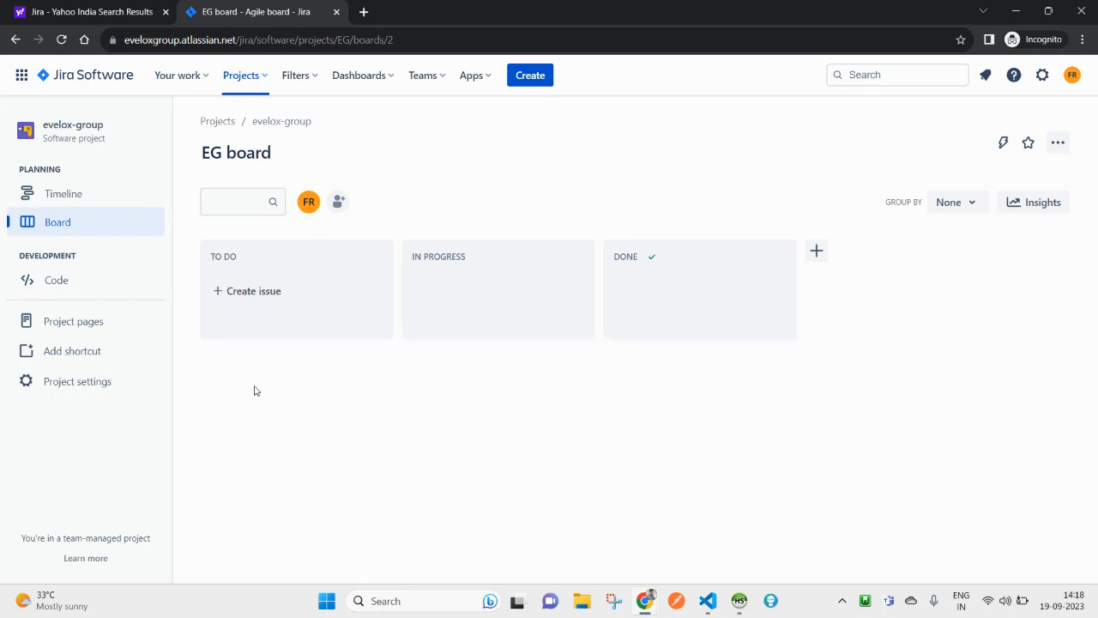
left_click(230, 296)
left_click(232, 330)
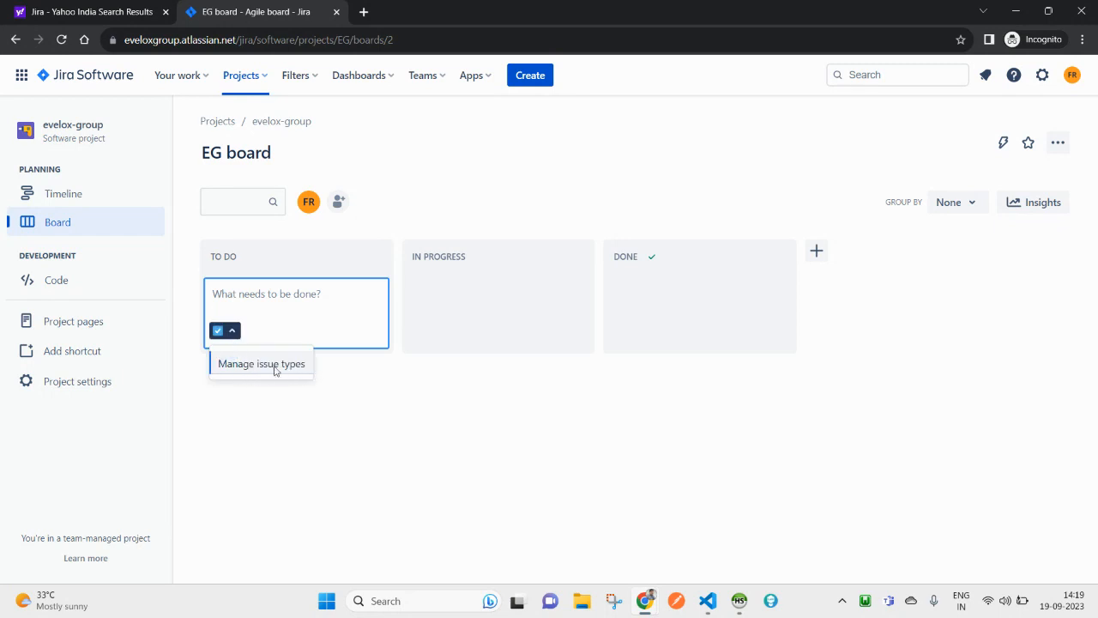
left_click(263, 366)
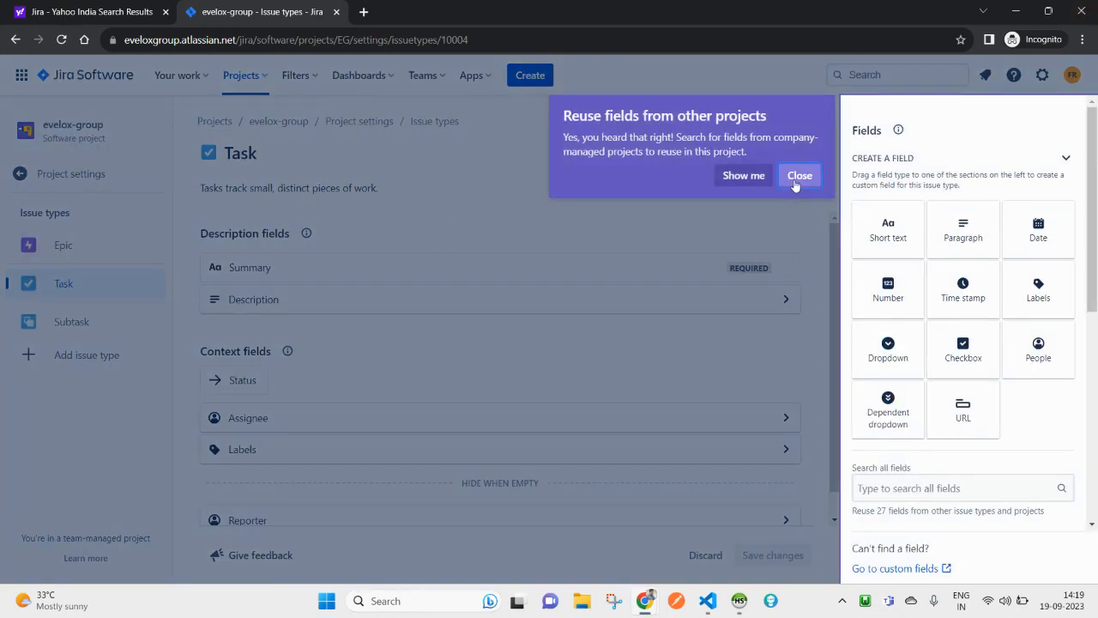
Step: Dismiss the announcement and tour, then review the Epic, Task and Subtask issue types
left_click(794, 179)
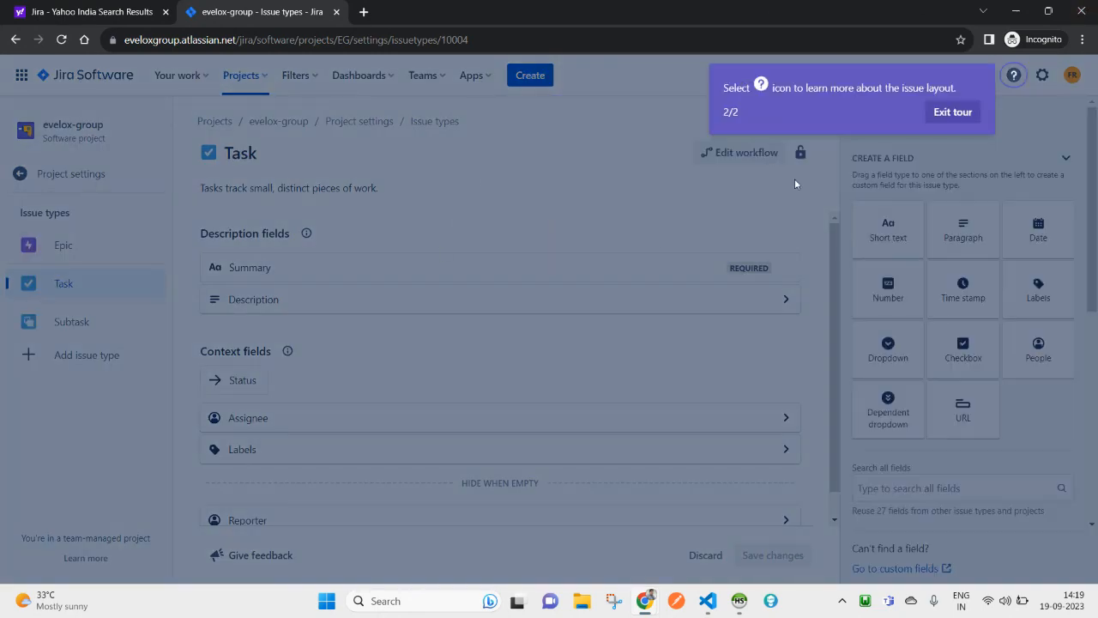
left_click(953, 113)
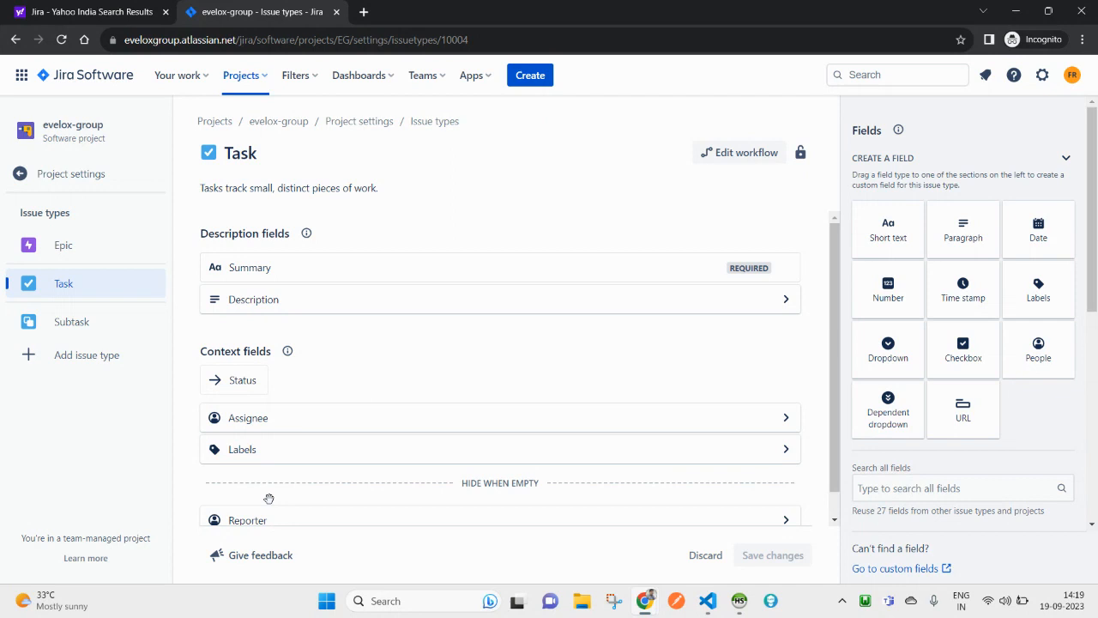
scroll(357, 396, "down", 1)
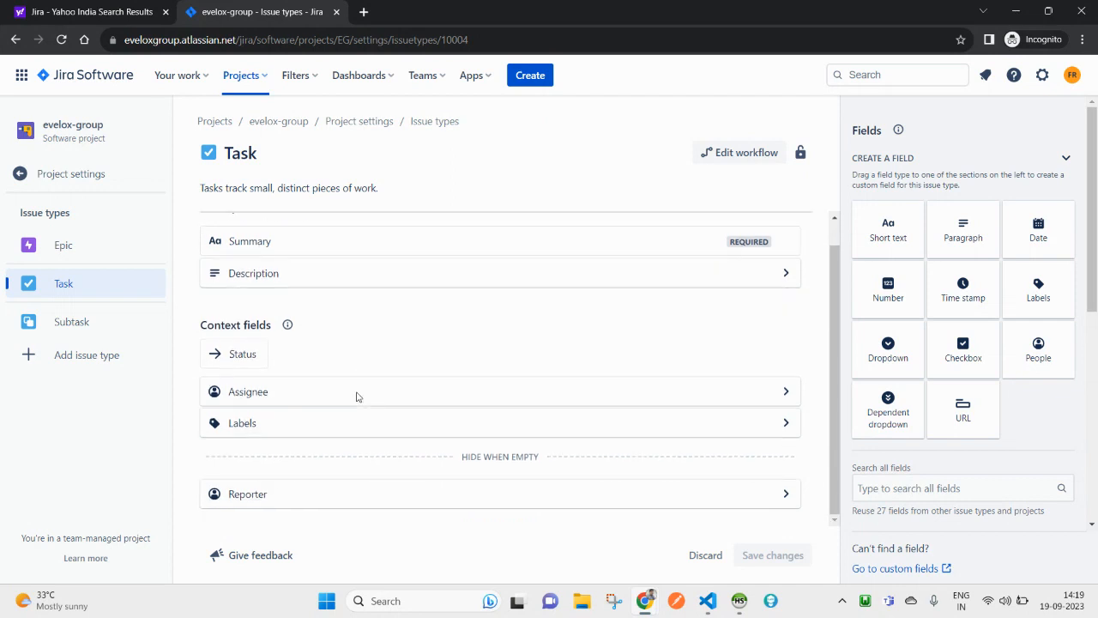
left_click(60, 248)
left_click(63, 284)
left_click(85, 333)
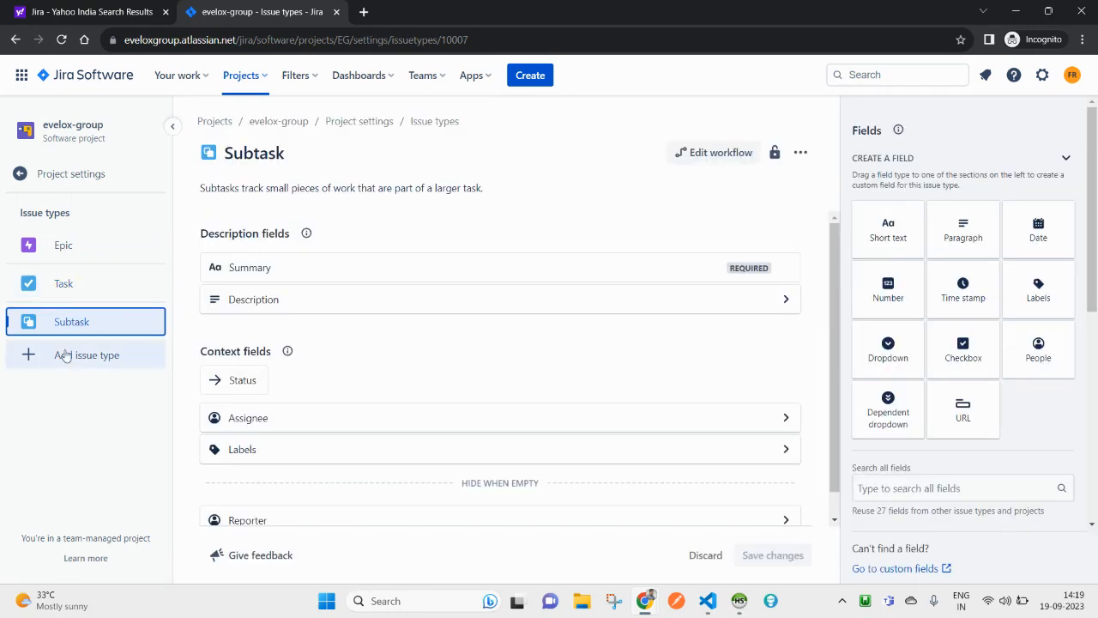
Step: Add the suggested Bug issue type and check each type's fields
left_click(65, 364)
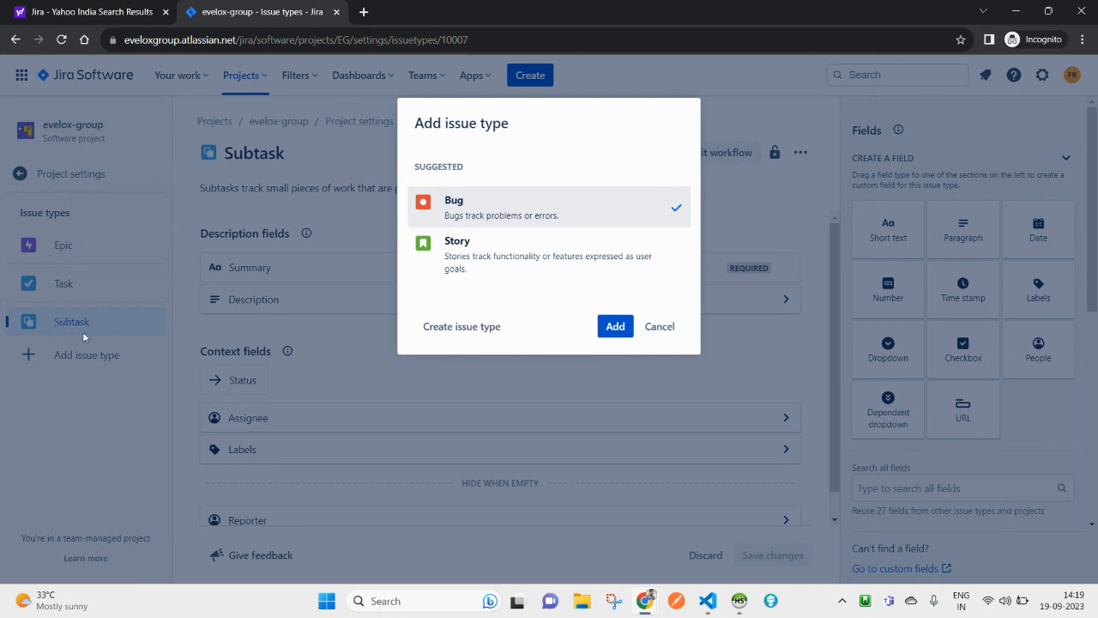
left_click(617, 330)
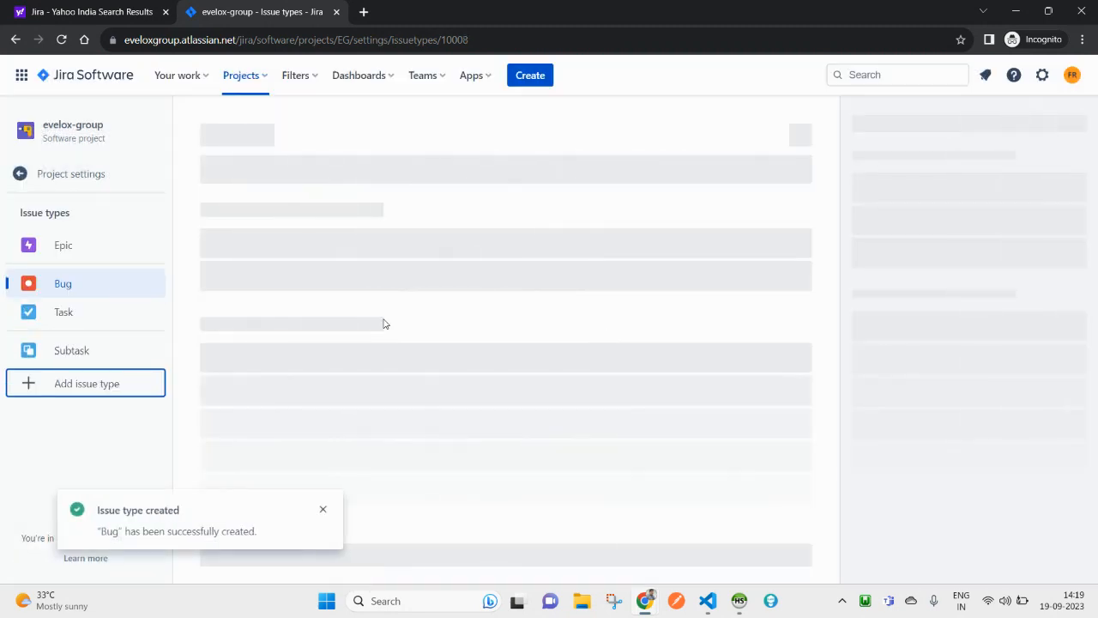
left_click(64, 252)
left_click(67, 288)
left_click(67, 317)
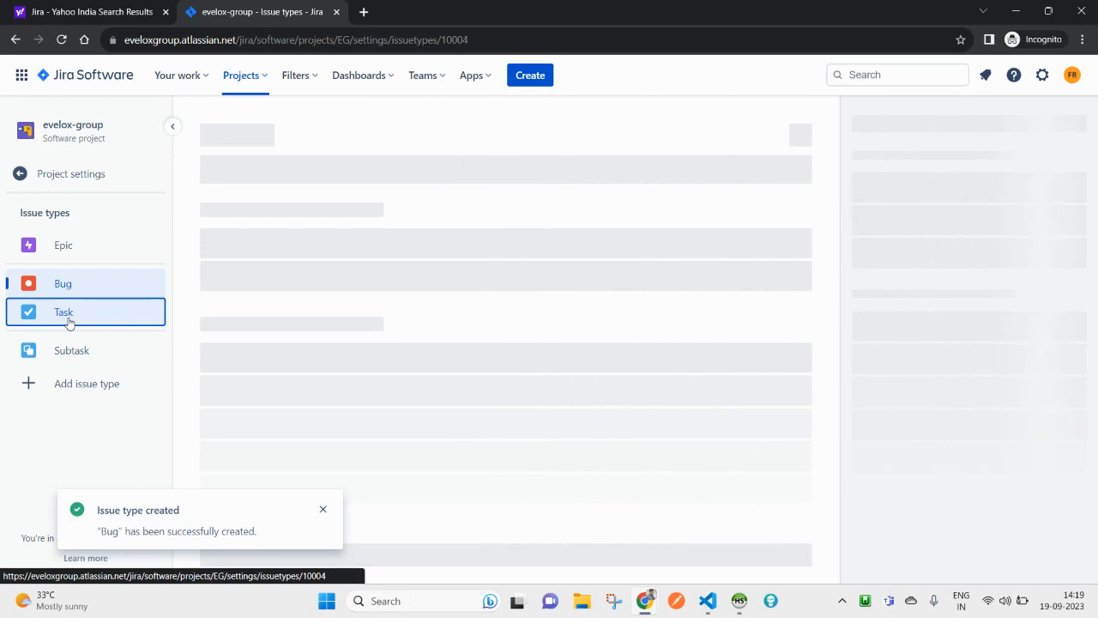
left_click(68, 350)
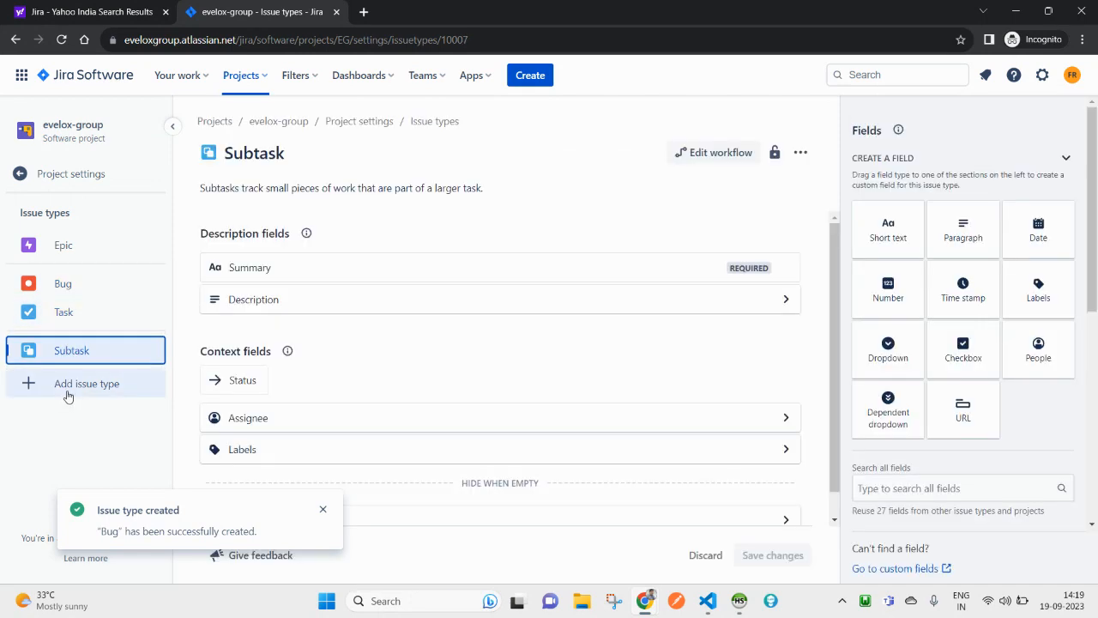
Step: Add the suggested Story issue type and review Epic, Bug and Story
left_click(66, 388)
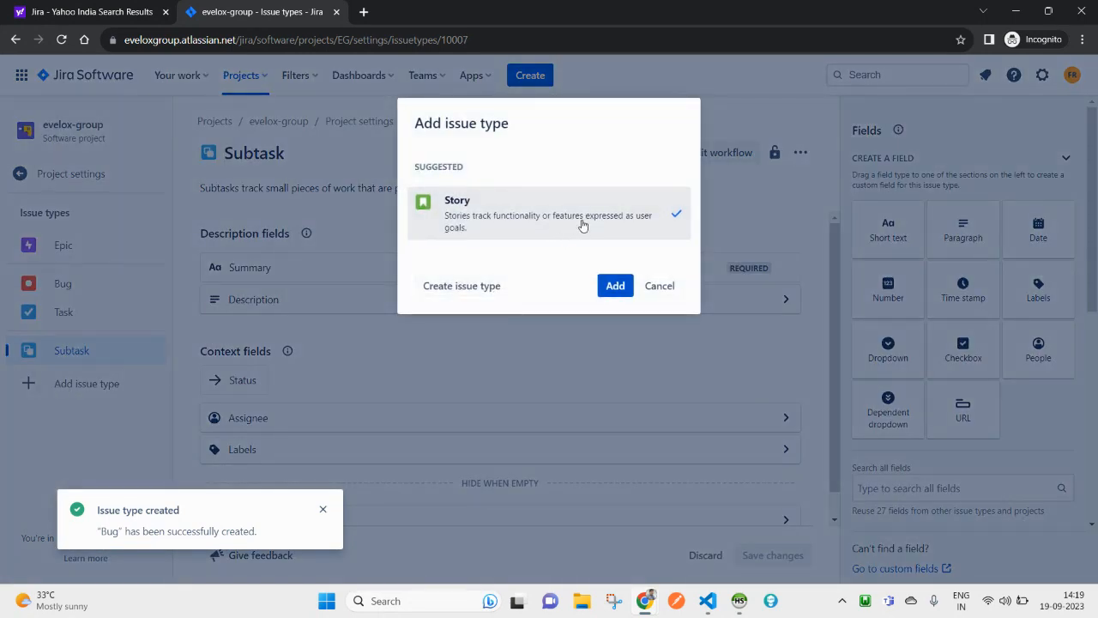
left_click(615, 291)
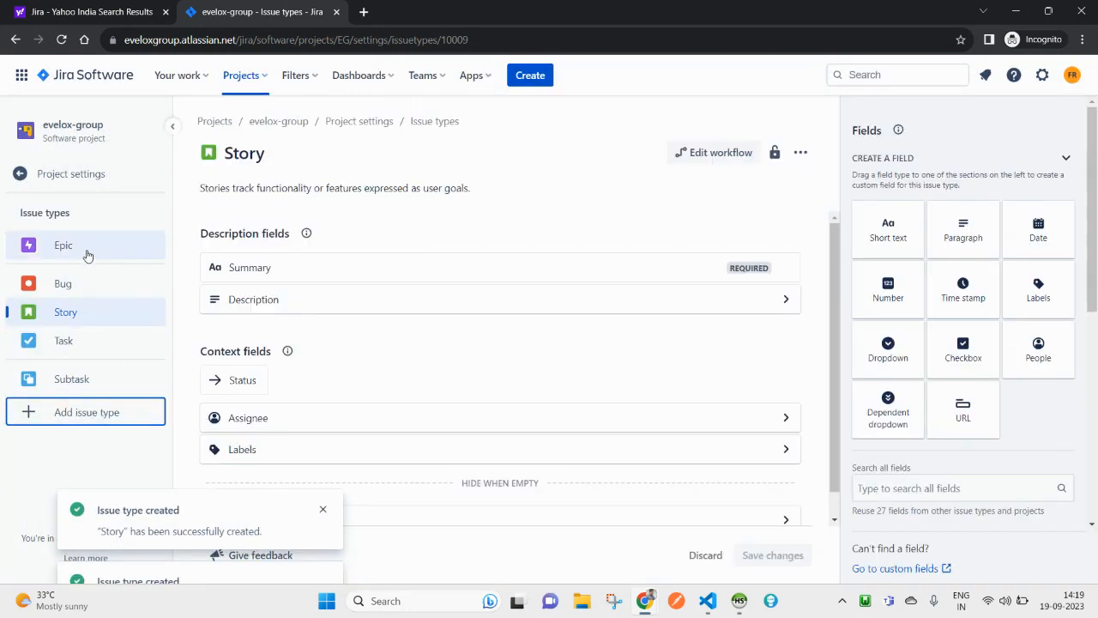
left_click(88, 254)
left_click(84, 290)
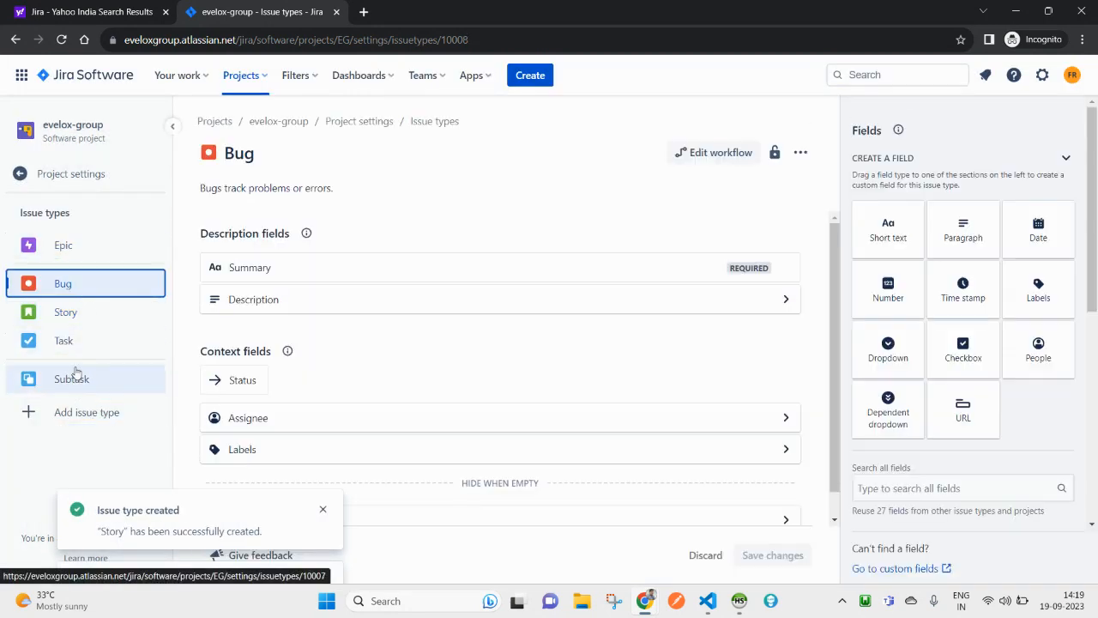
left_click(66, 312)
left_click(65, 258)
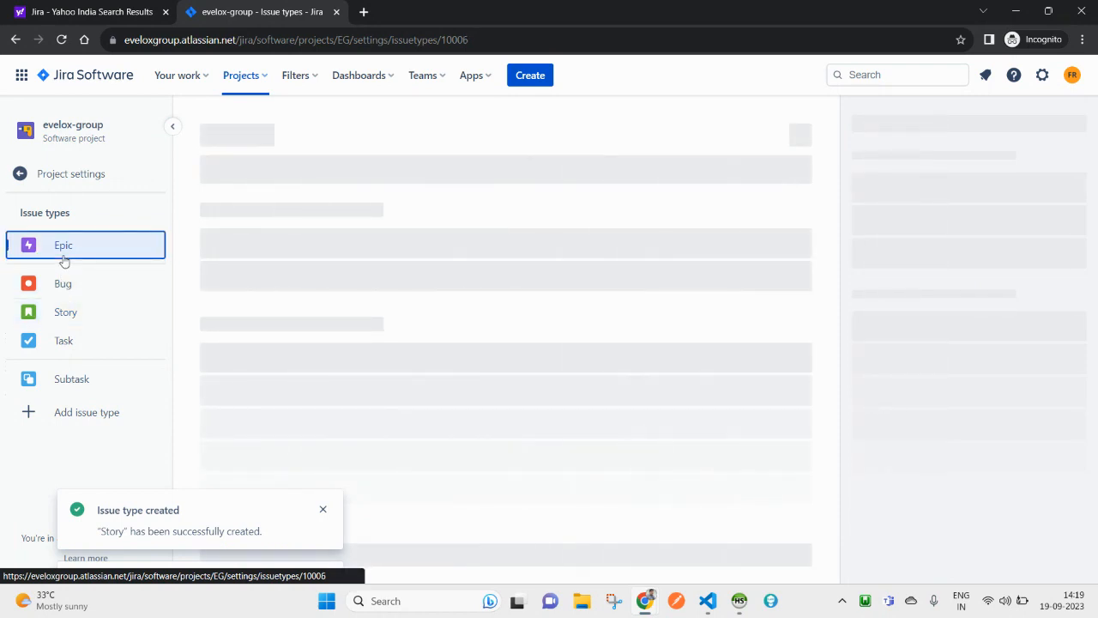
left_click(64, 285)
left_click(65, 256)
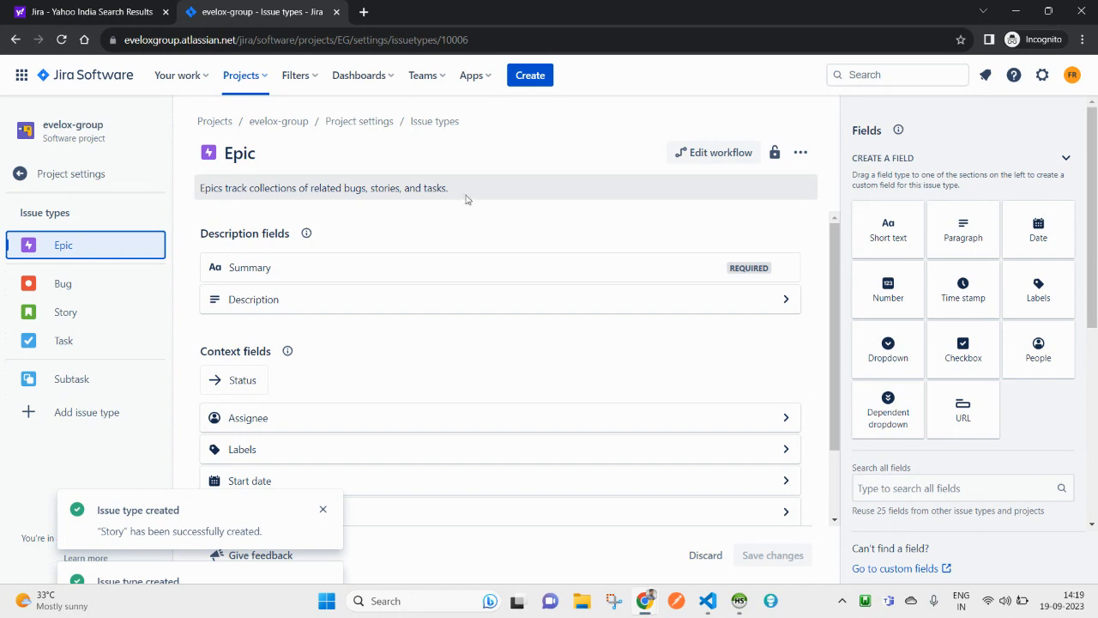
Step: Try editing the Epic issue type's description, typing 'Epics'
double_click(213, 187)
type("Epics")
left_click(456, 189)
key("ctrl+a")
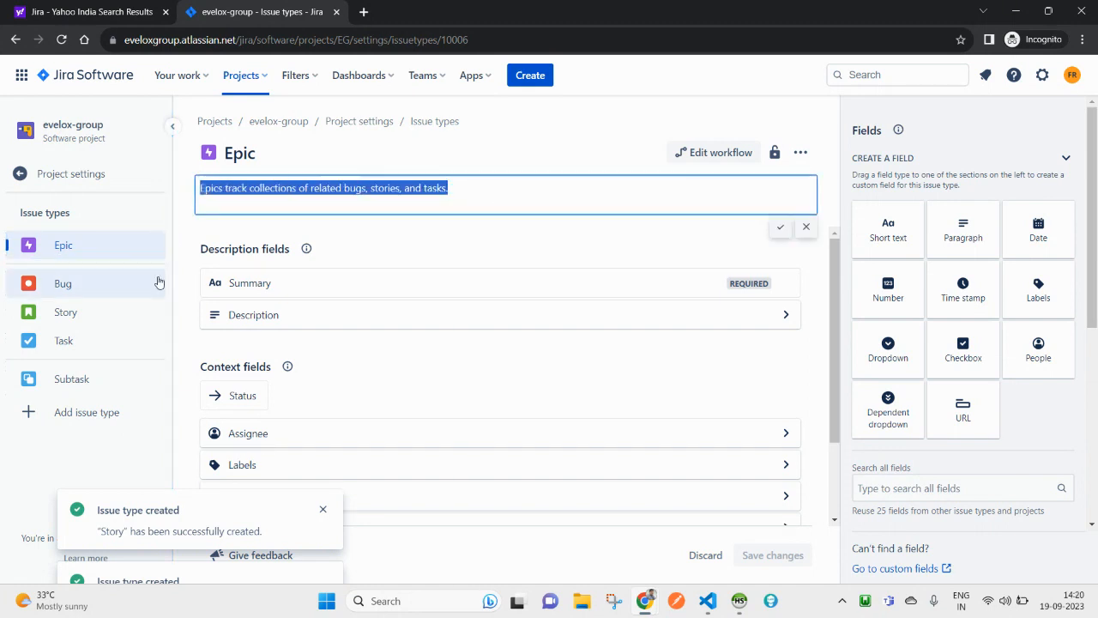
left_click(57, 347)
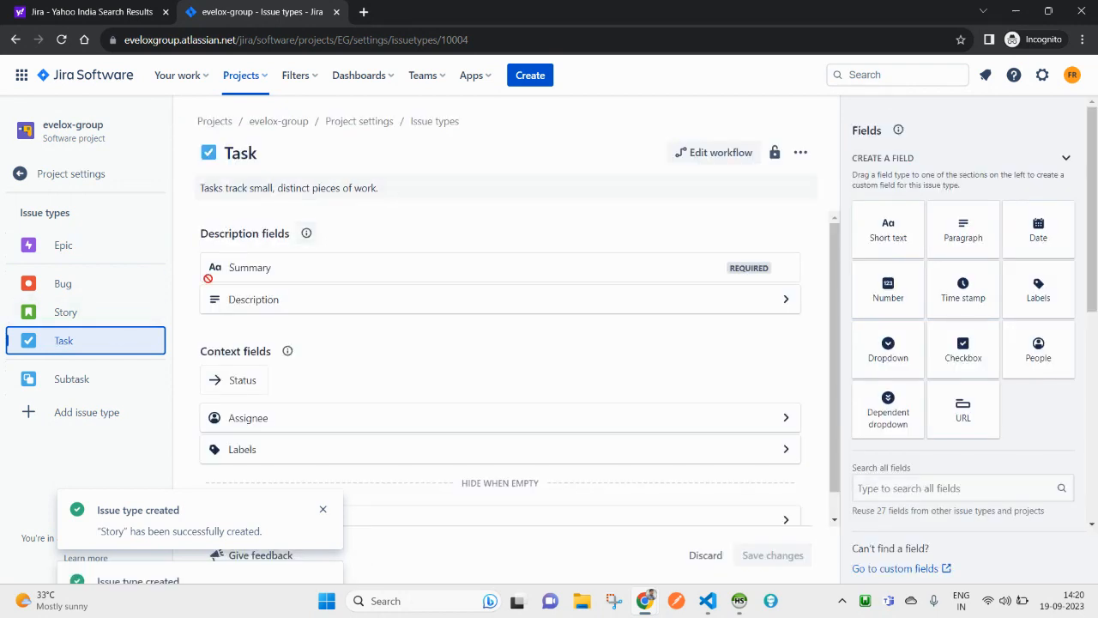
Step: Browse the Story, Task, Subtask and Epic issue types, abandoning a Subtask description edit
left_click(81, 311)
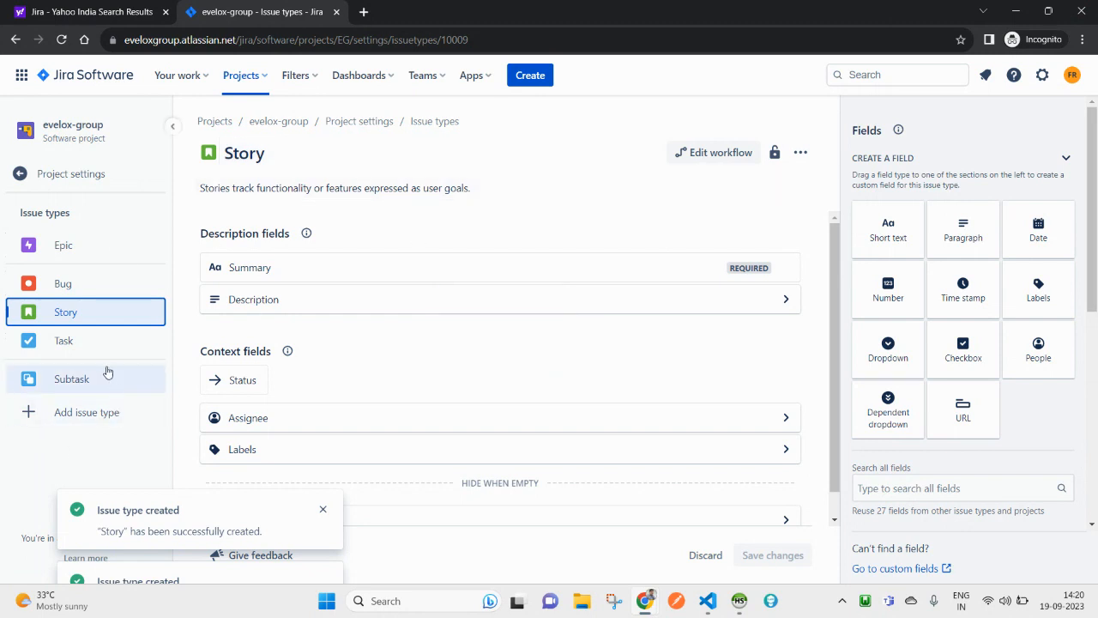
left_click(69, 342)
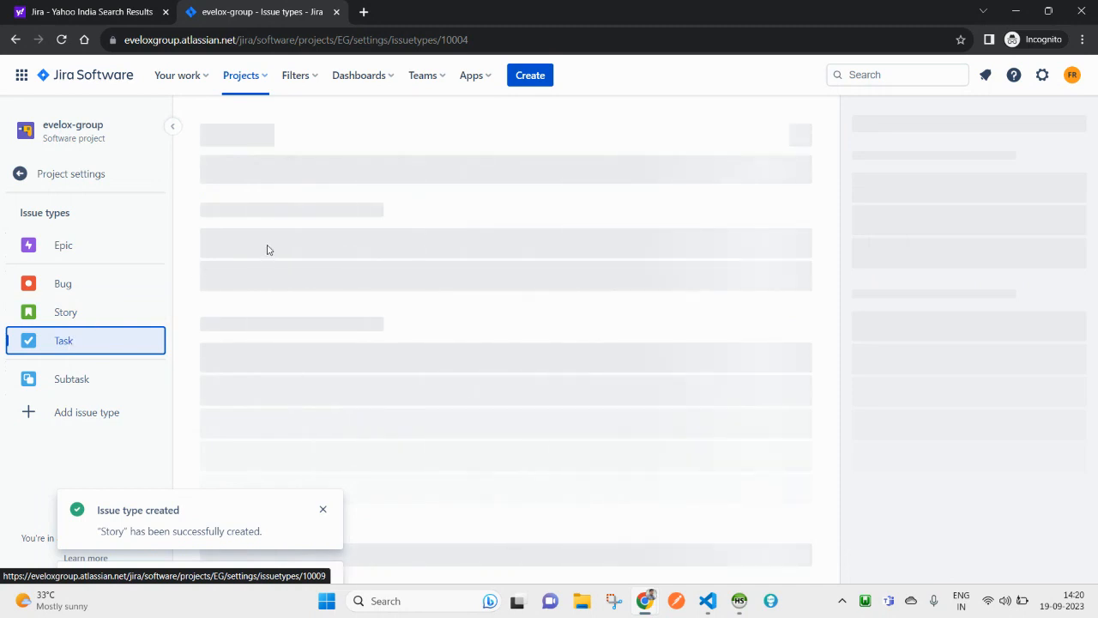
left_click(82, 380)
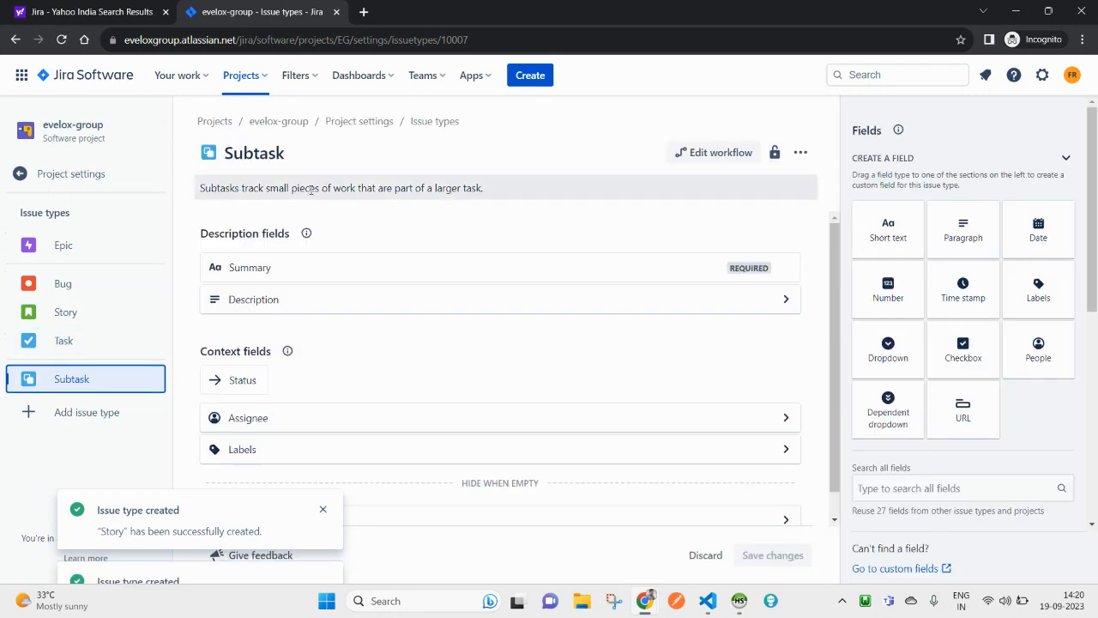
left_click(487, 191)
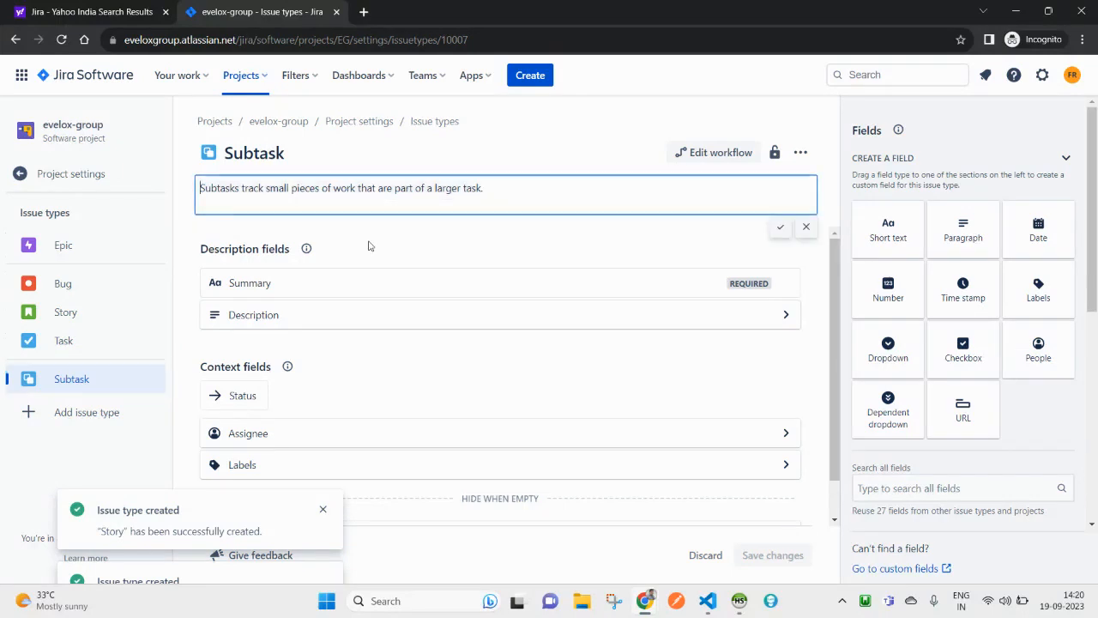
left_click(68, 350)
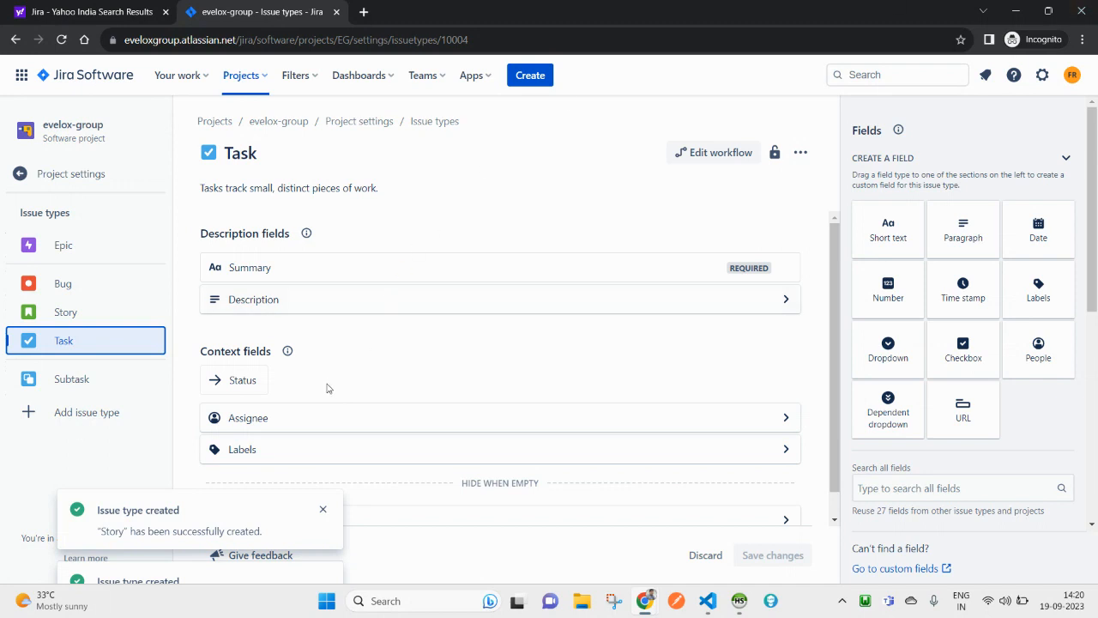
left_click(73, 385)
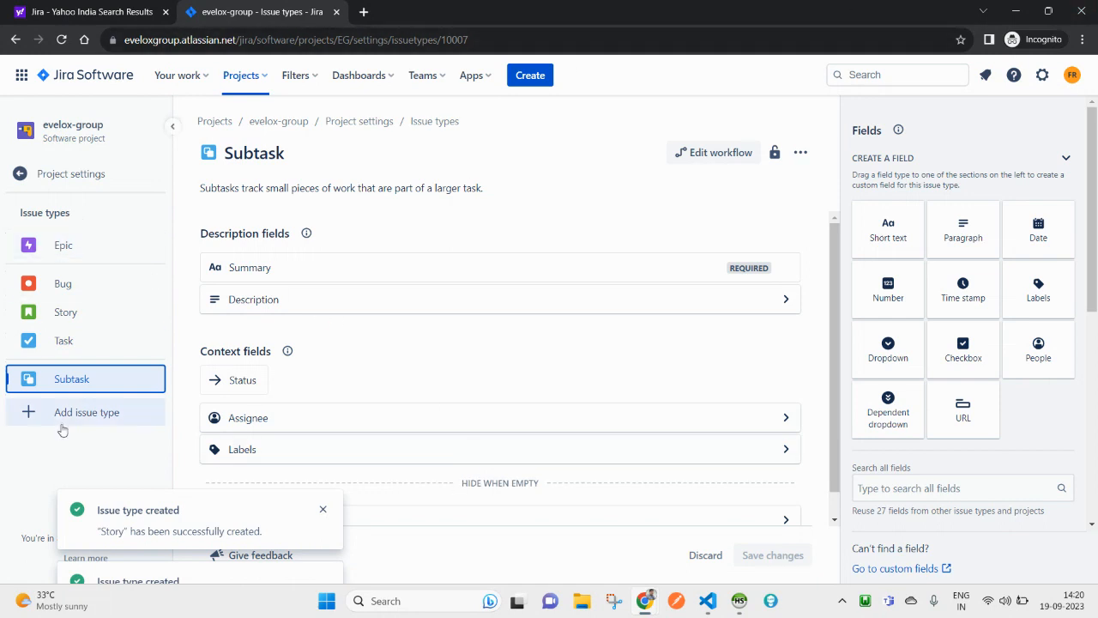
left_click(86, 254)
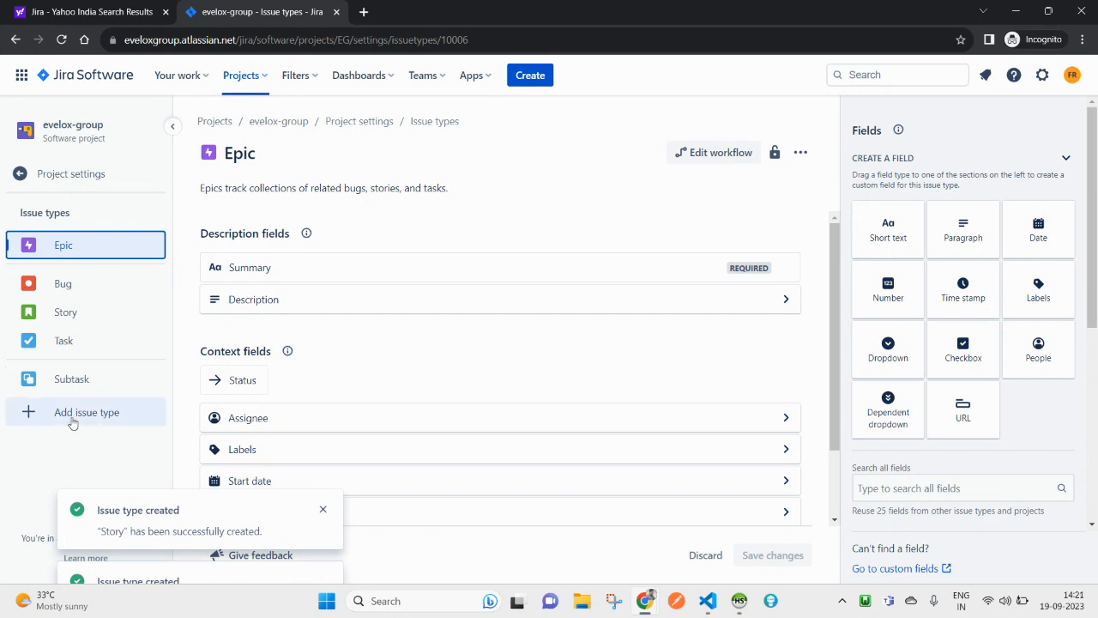
Step: Dismiss the Story and Bug notifications and open the Create issue type form
left_click(324, 511)
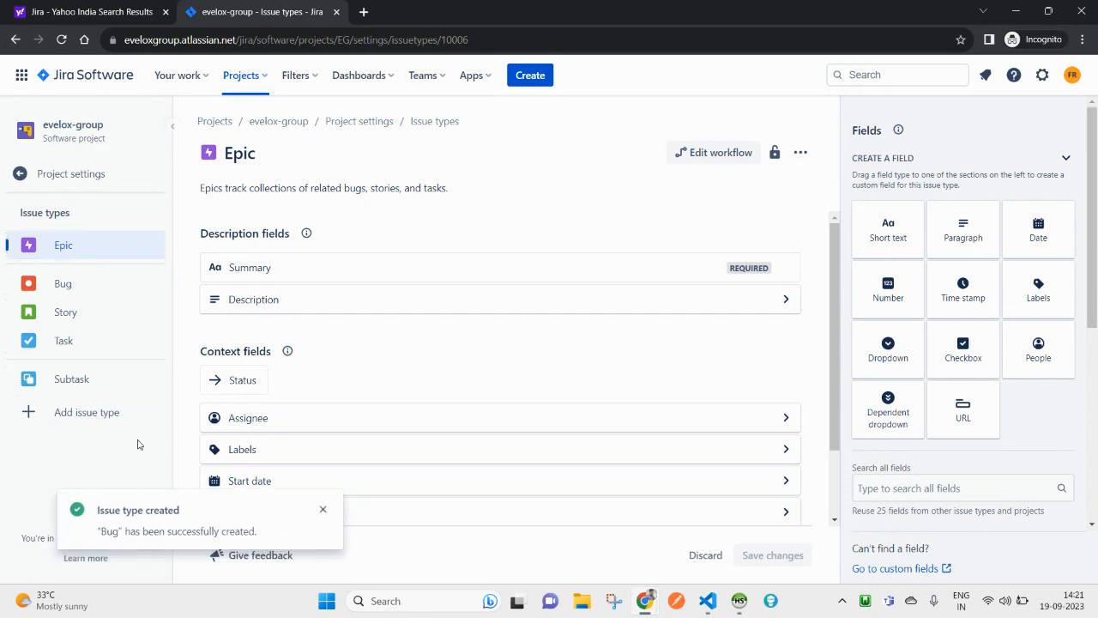
left_click(324, 510)
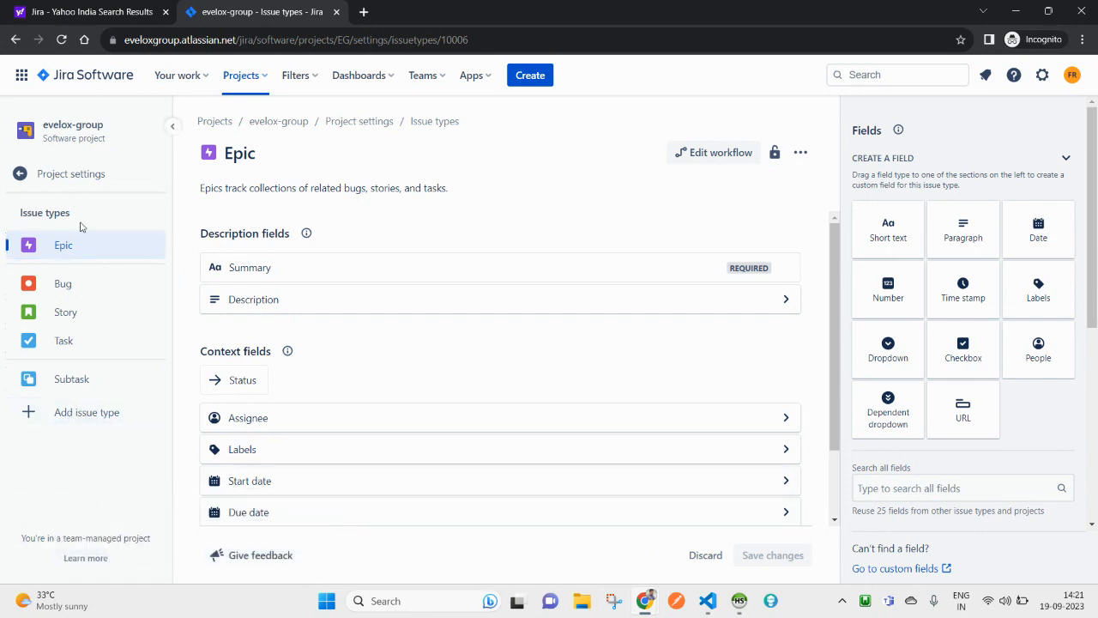
left_click(82, 412)
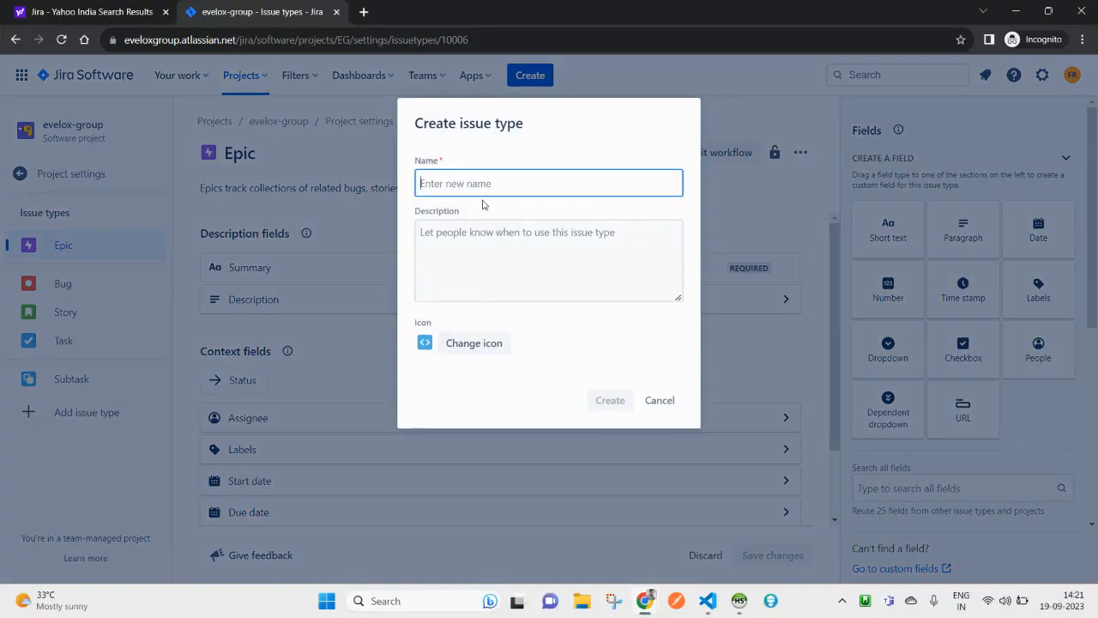
Step: Name the issue type 'Critical Issue' and describe it as must be resolved within 24 hours
left_click(440, 187)
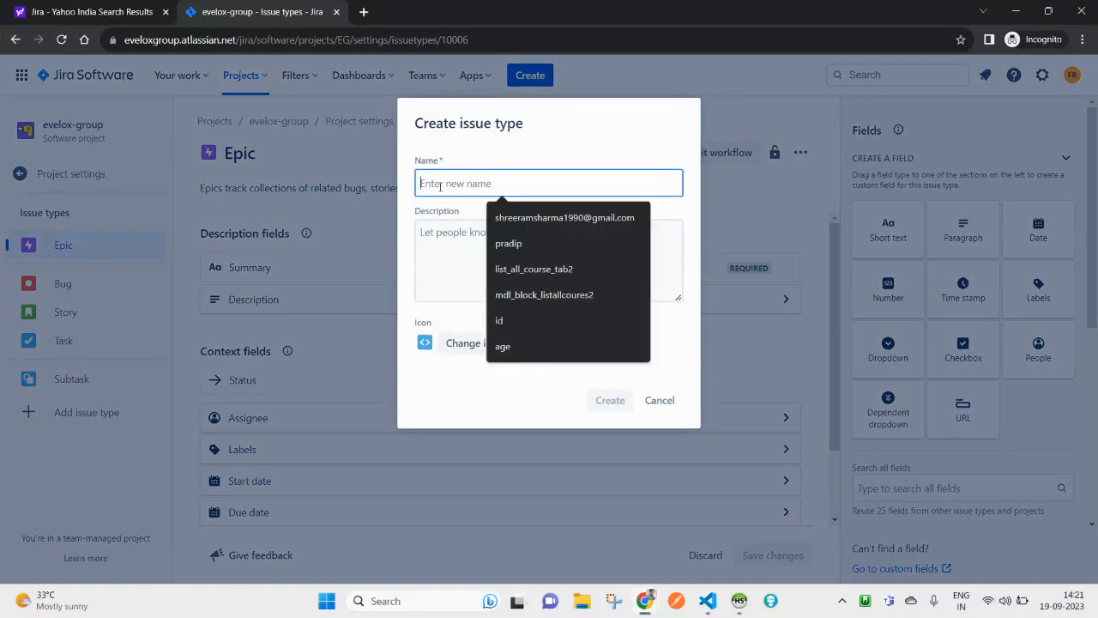
type("M")
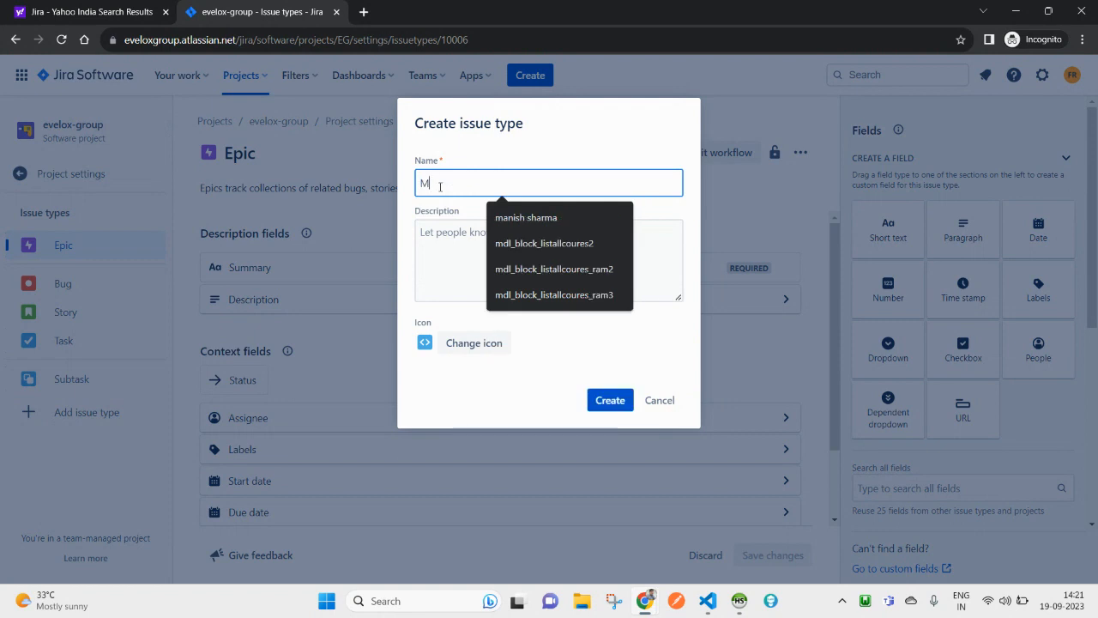
key("BackSpace")
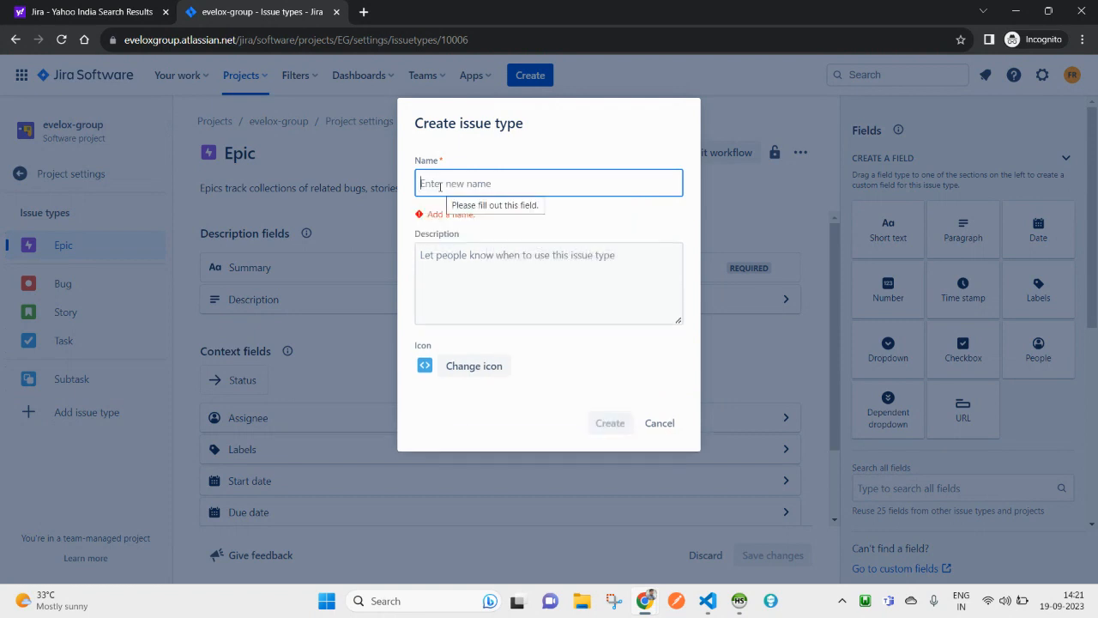
type("My-Issue")
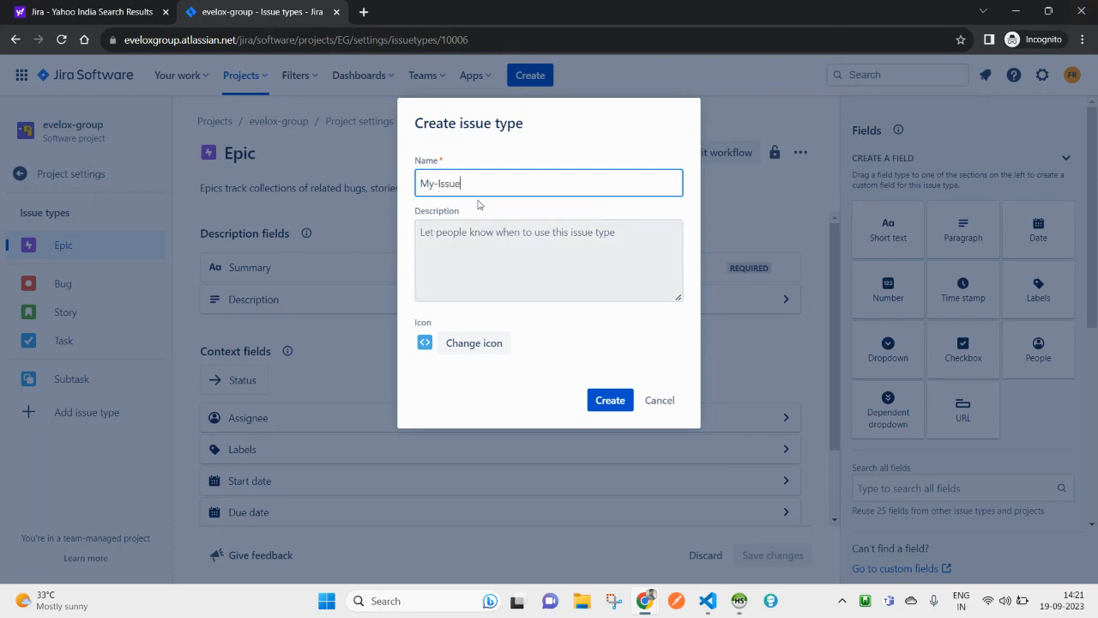
left_click_drag(466, 182, 391, 183)
type("Critical")
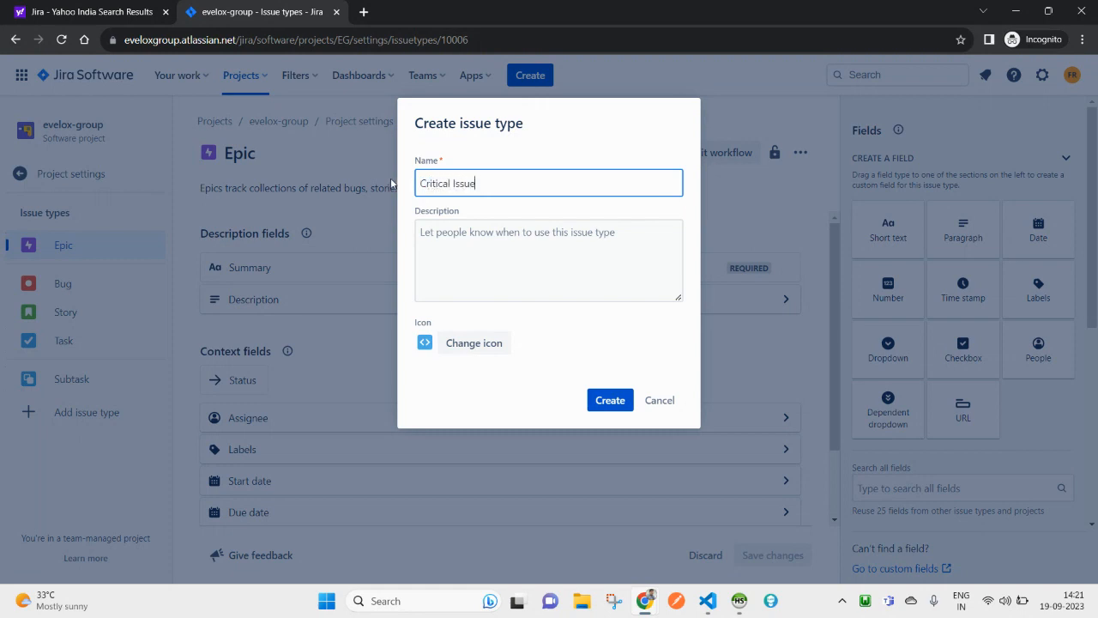
key("ctrl+a")
key("ctrl+c")
left_click(533, 292)
key("ctrl+v")
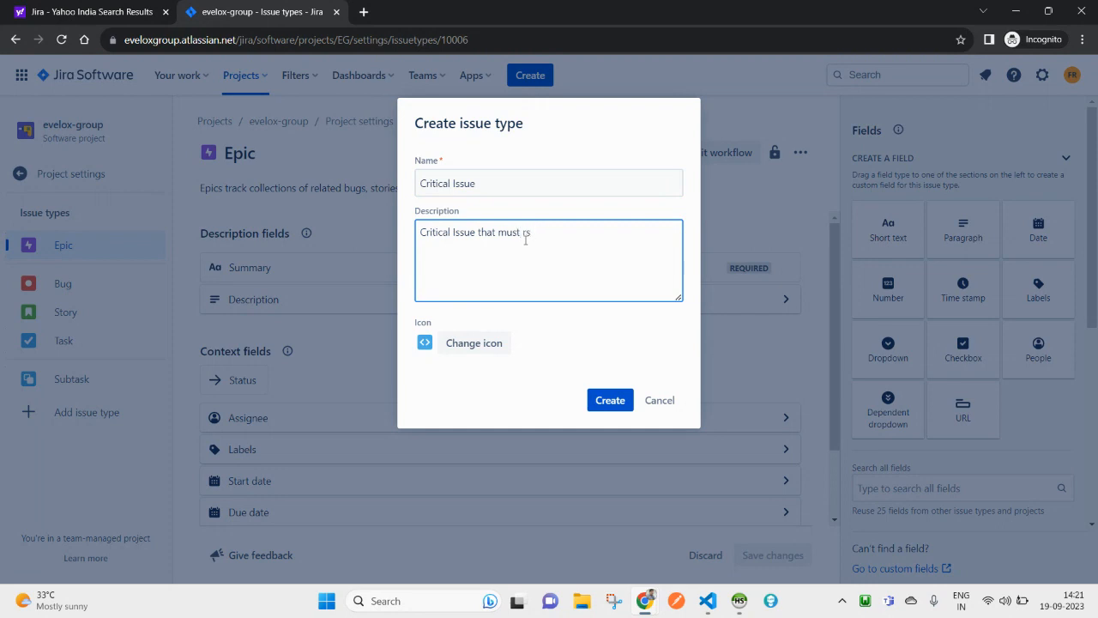
type("d within 24 hours")
Step: Give it the pulse icon from the default icons and create the issue type
left_click(428, 348)
left_click(476, 345)
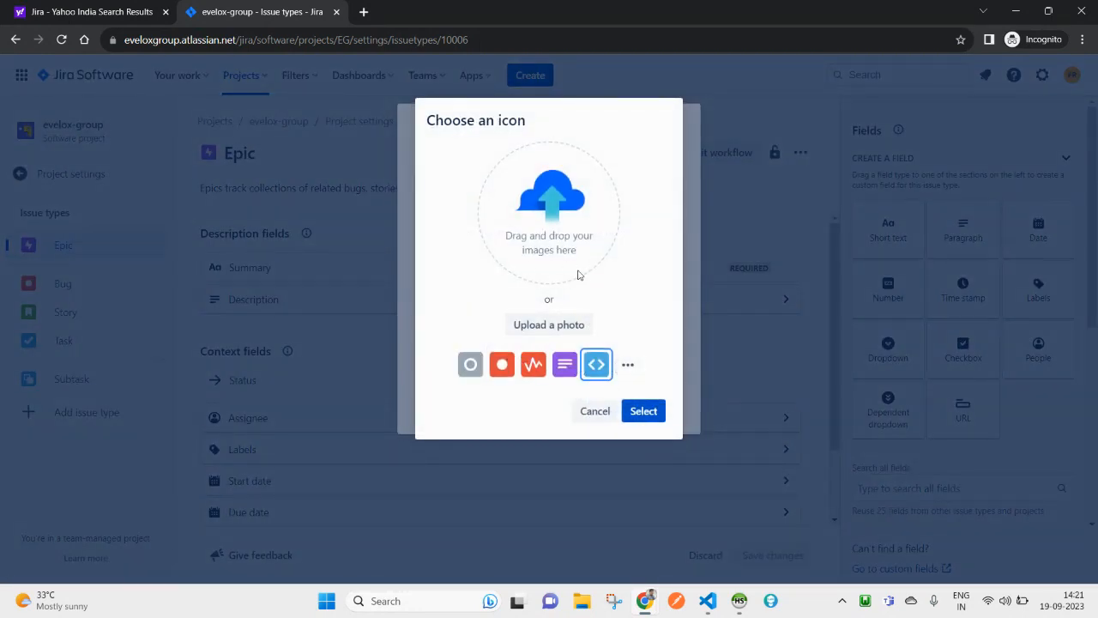
left_click(629, 367)
scroll(573, 308, "down", 2)
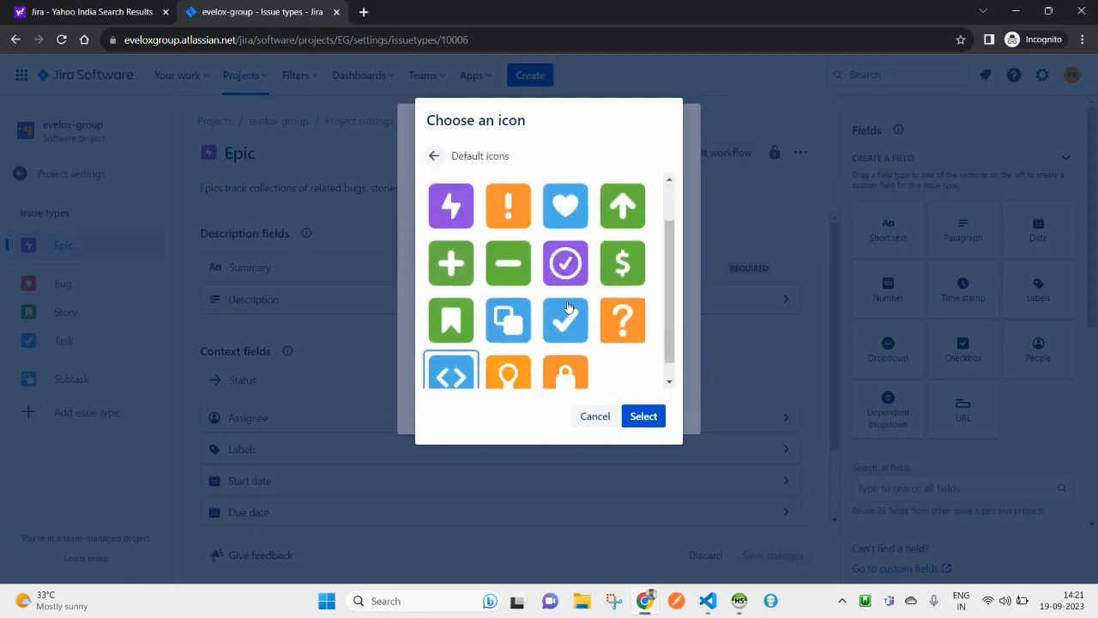
scroll(553, 312, "up", 2)
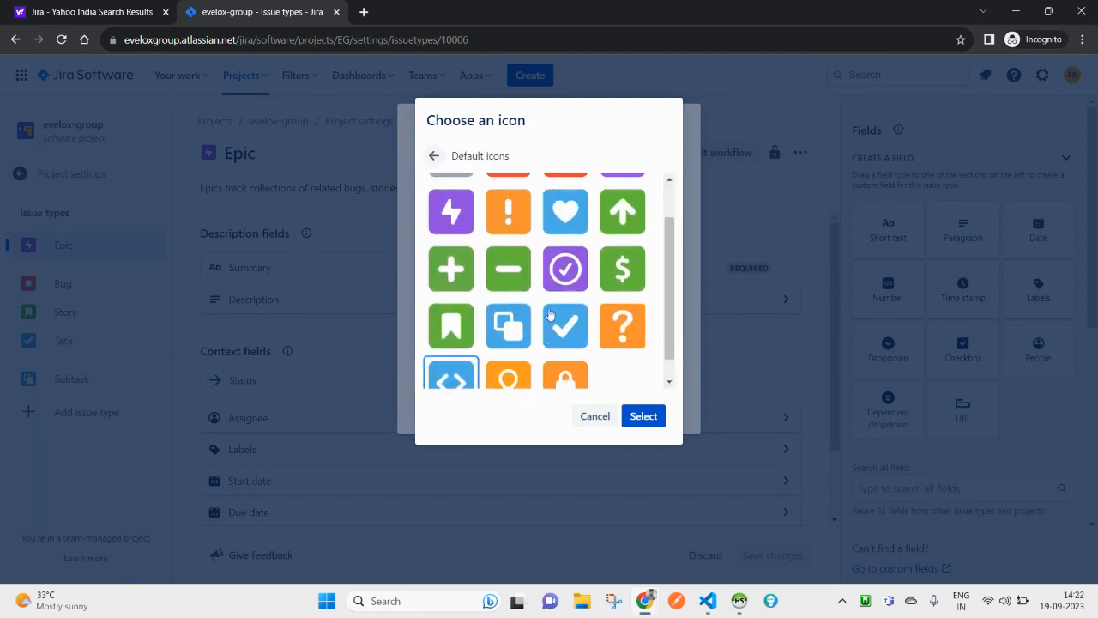
scroll(575, 317, "down", 1)
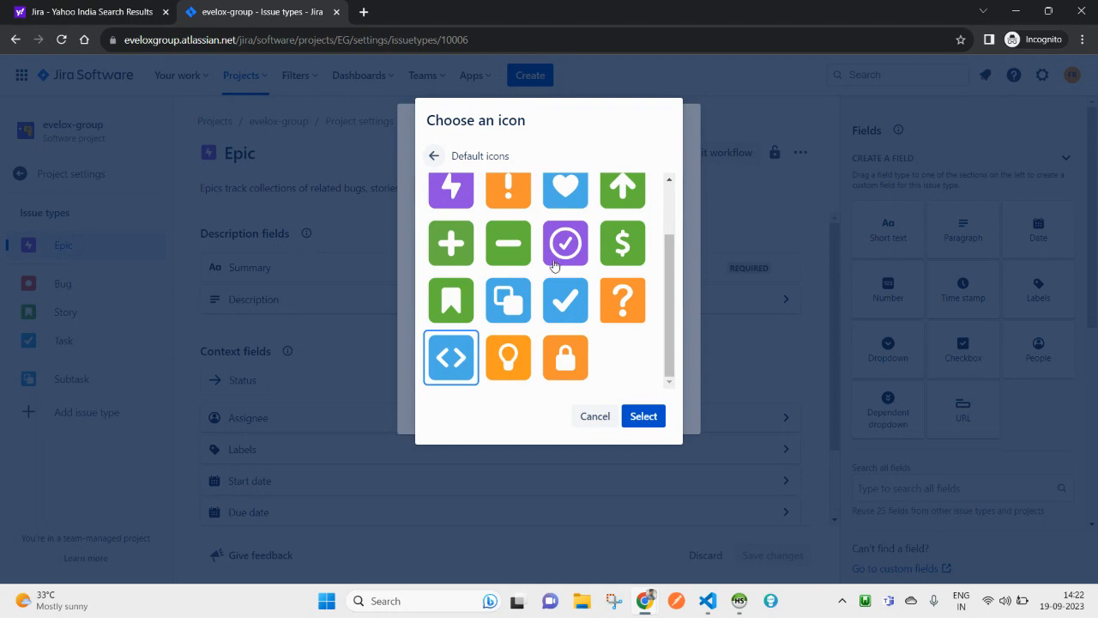
scroll(541, 274, "up", 1)
left_click(564, 224)
left_click(642, 416)
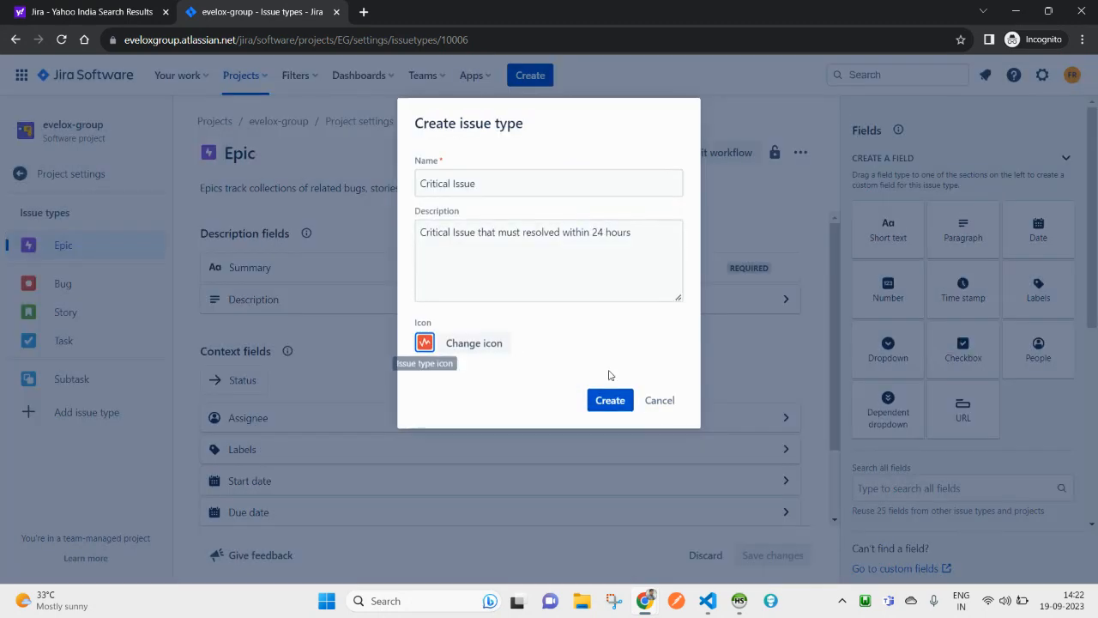
left_click(604, 404)
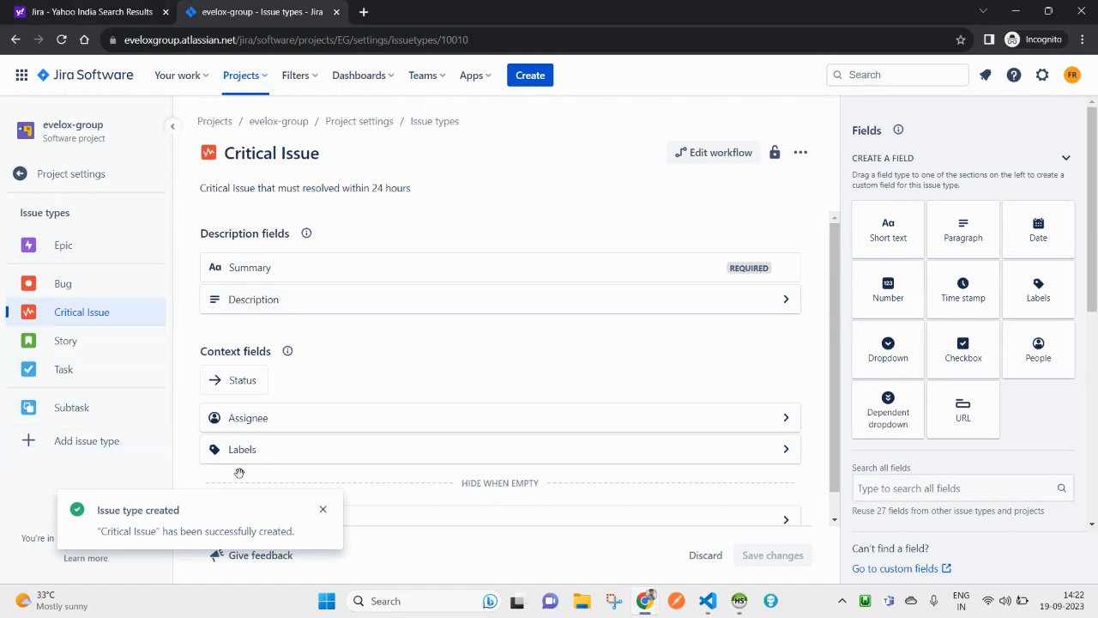
Step: Dismiss the confirmation and look over the Critical Issue type's title and description without changes
left_click(322, 511)
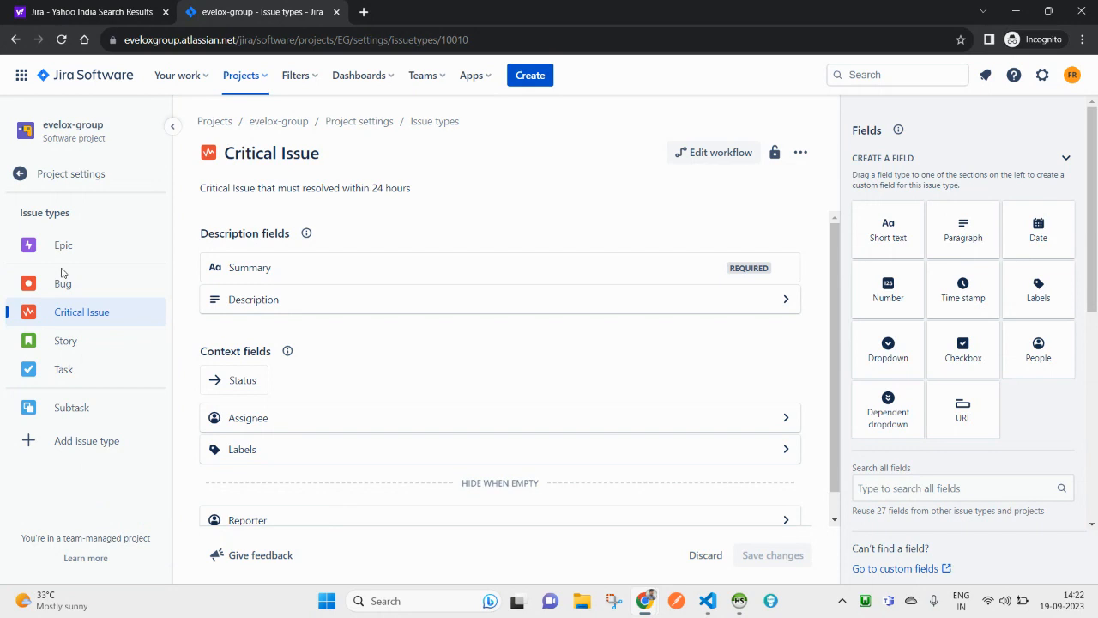
left_click(57, 453)
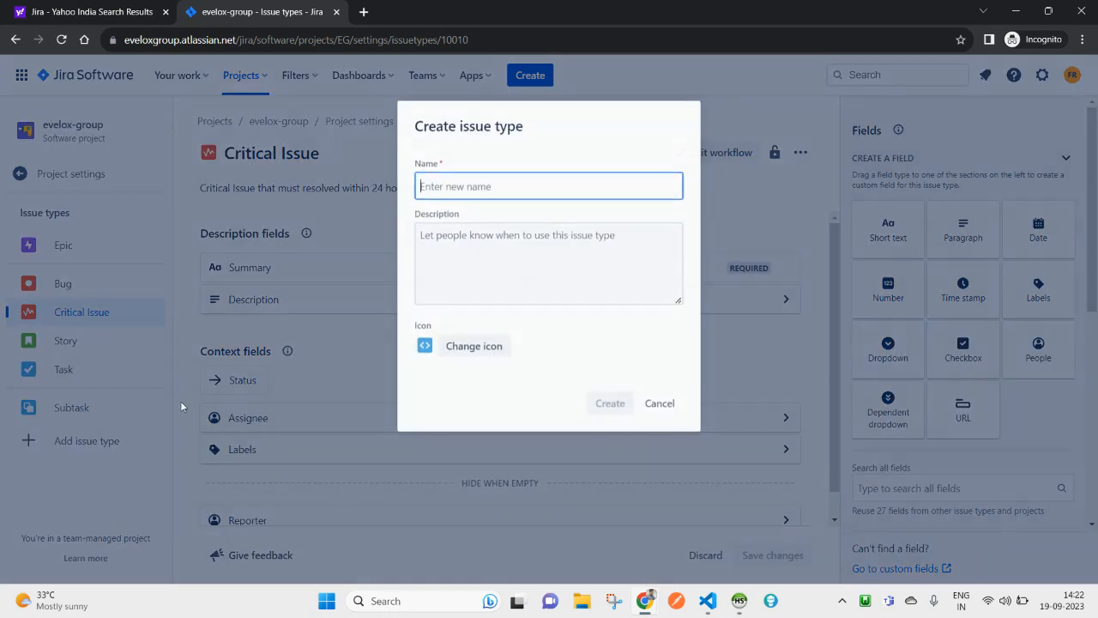
left_click(660, 401)
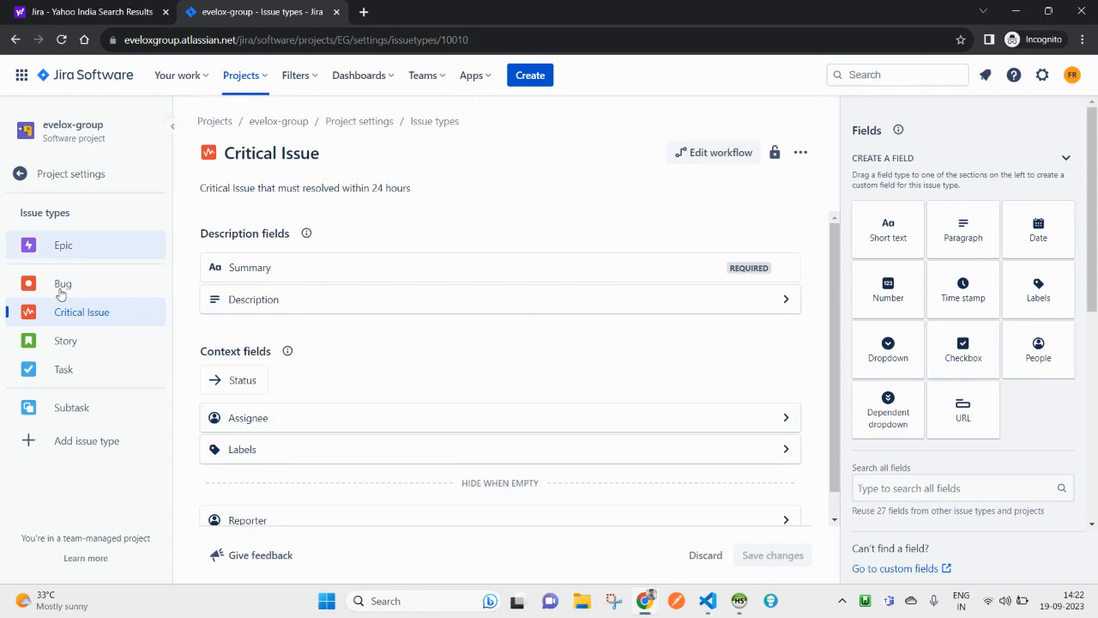
double_click(244, 155)
left_click(243, 154)
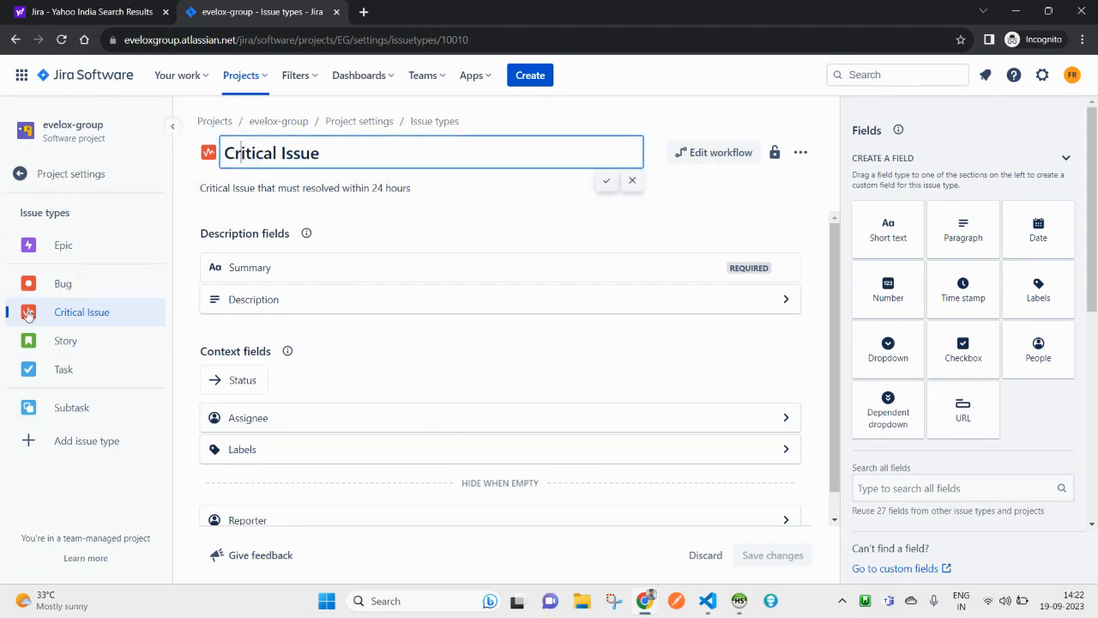
left_click(69, 319)
left_click(223, 188)
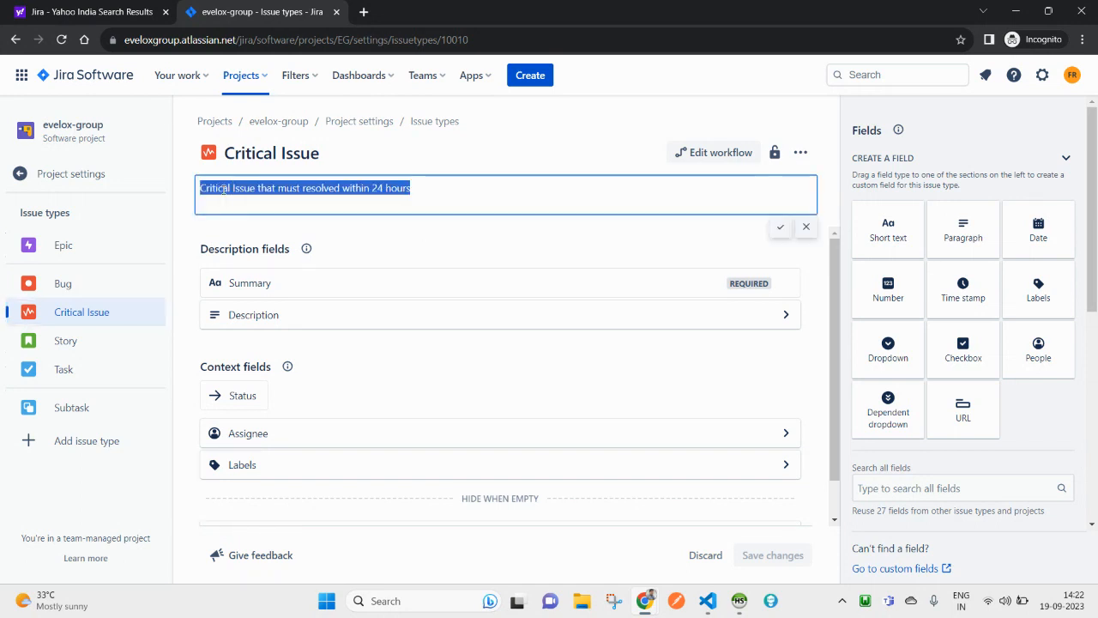
left_click_drag(443, 189, 200, 180)
Step: Begin editing the Task type description, then leave for Subtask, discarding unsaved changes
left_click(64, 367)
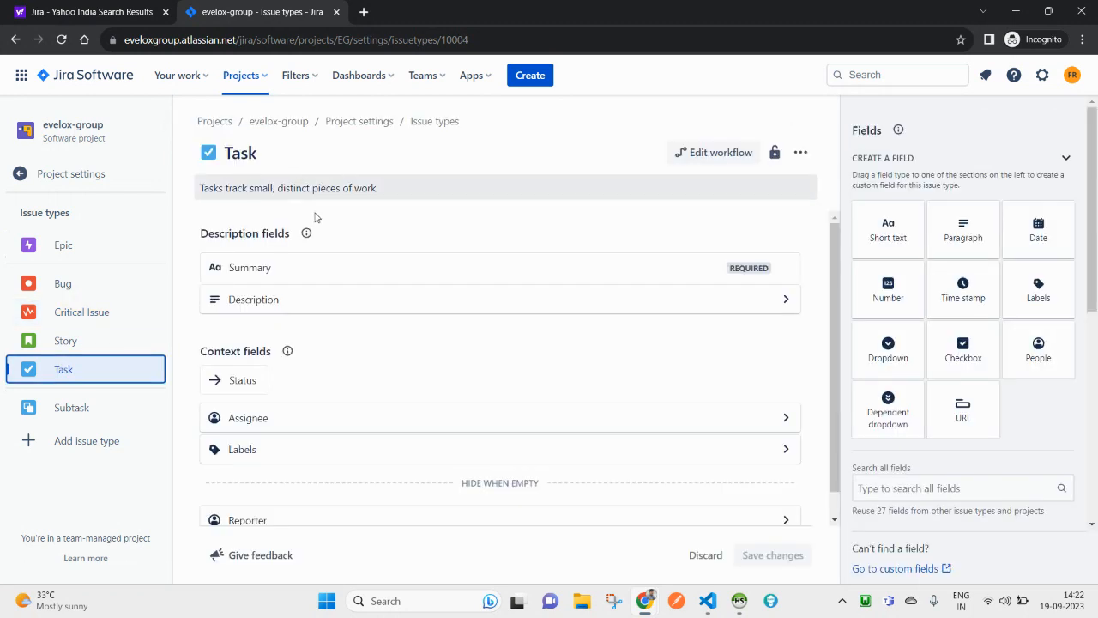
left_click(303, 196)
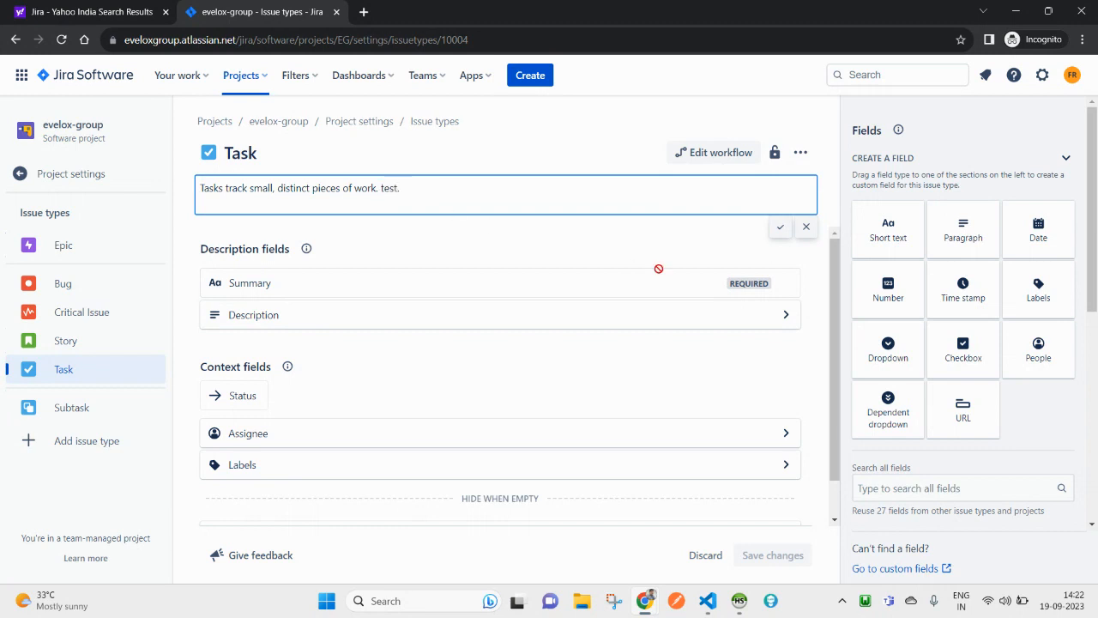
left_click(780, 227)
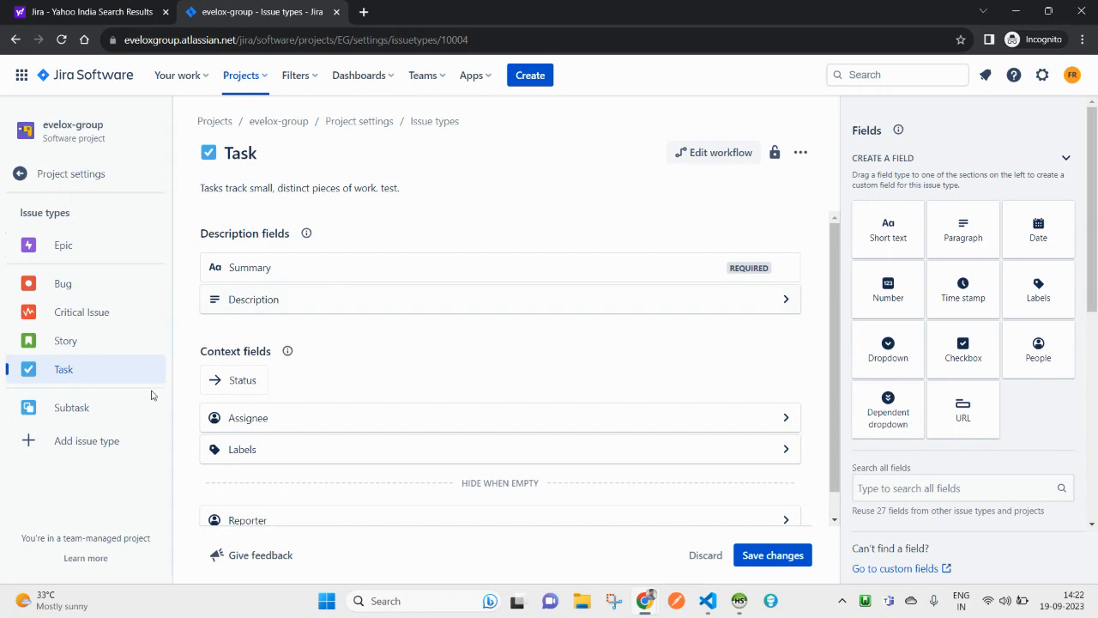
left_click(78, 409)
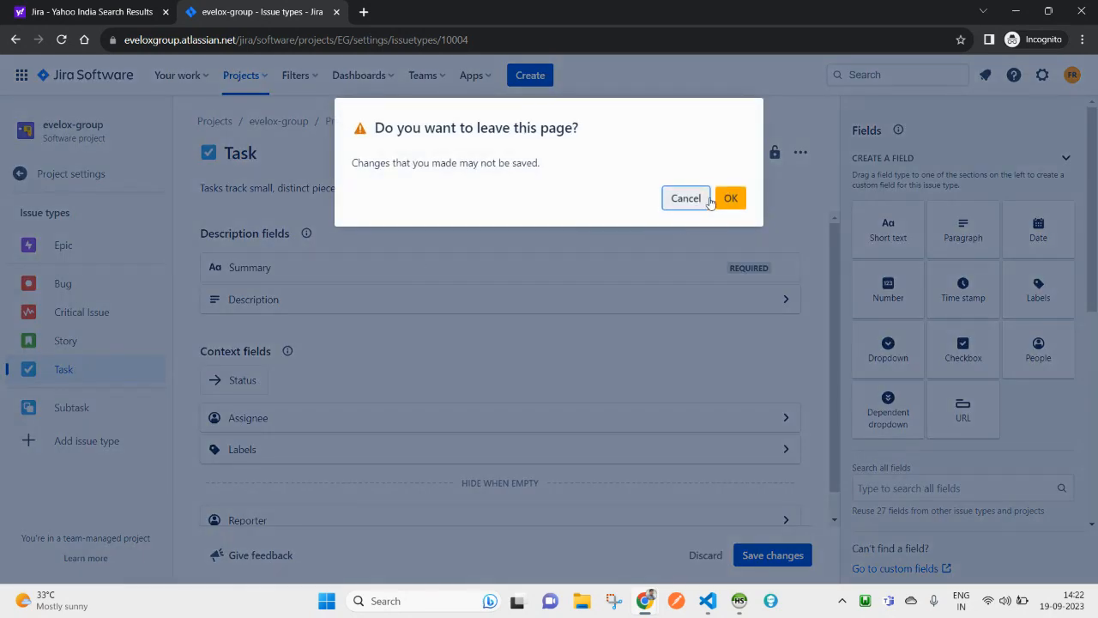
left_click(730, 199)
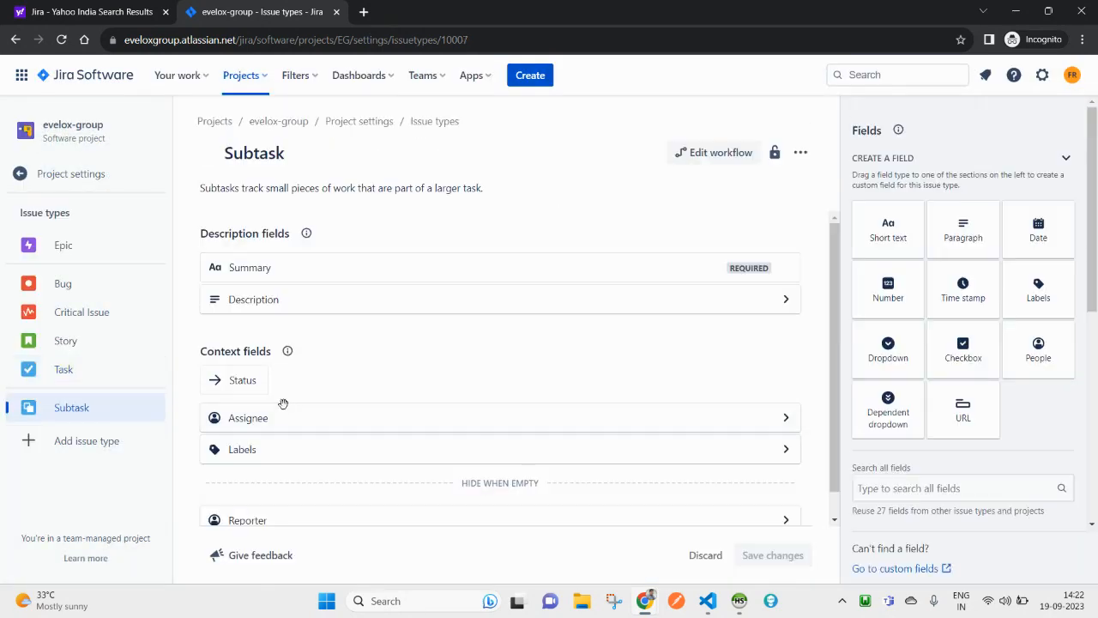
Step: Append ' Test' to the Task description and save the changes
left_click(79, 378)
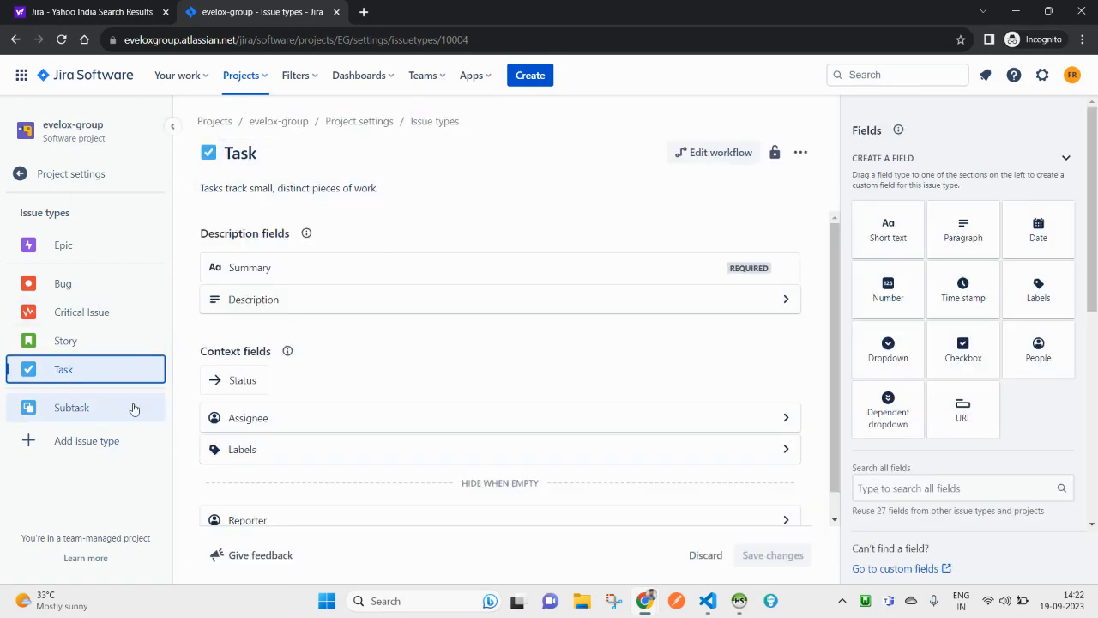
left_click(357, 189)
left_click(429, 191)
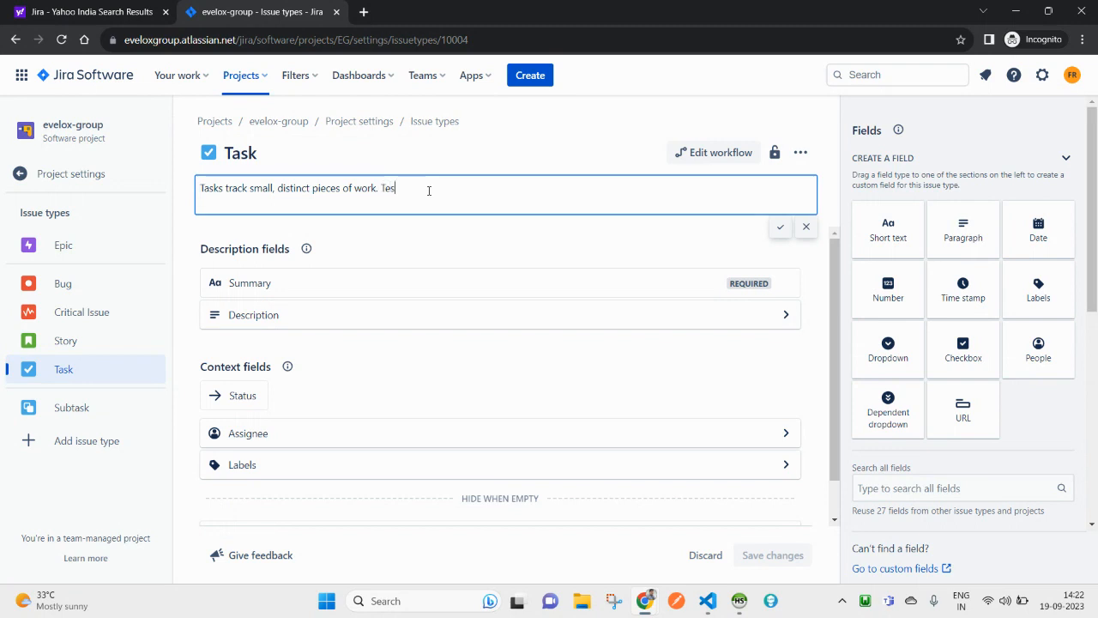
left_click(781, 228)
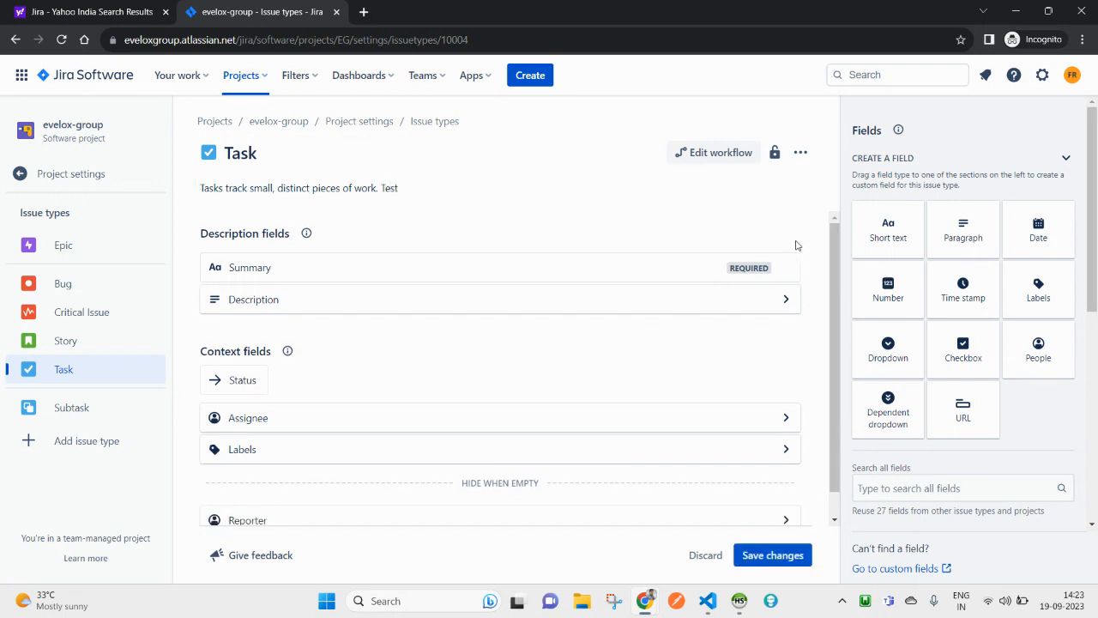
left_click(772, 564)
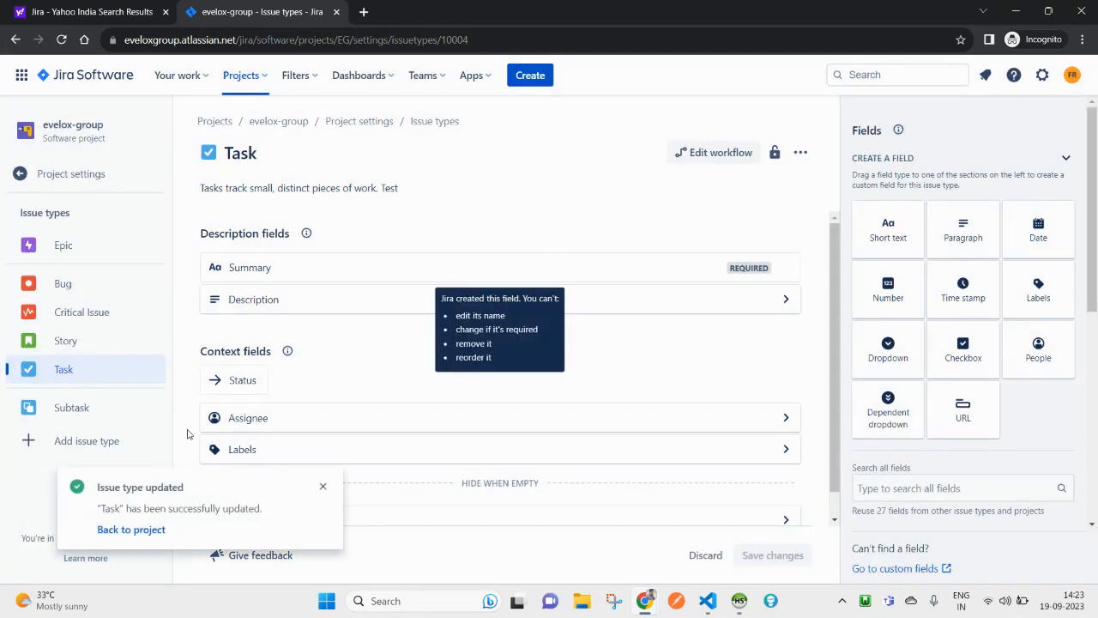
Step: Recheck the saved 'Test' wording on the Task type after visiting Story, then glance at the projects list
left_click(64, 343)
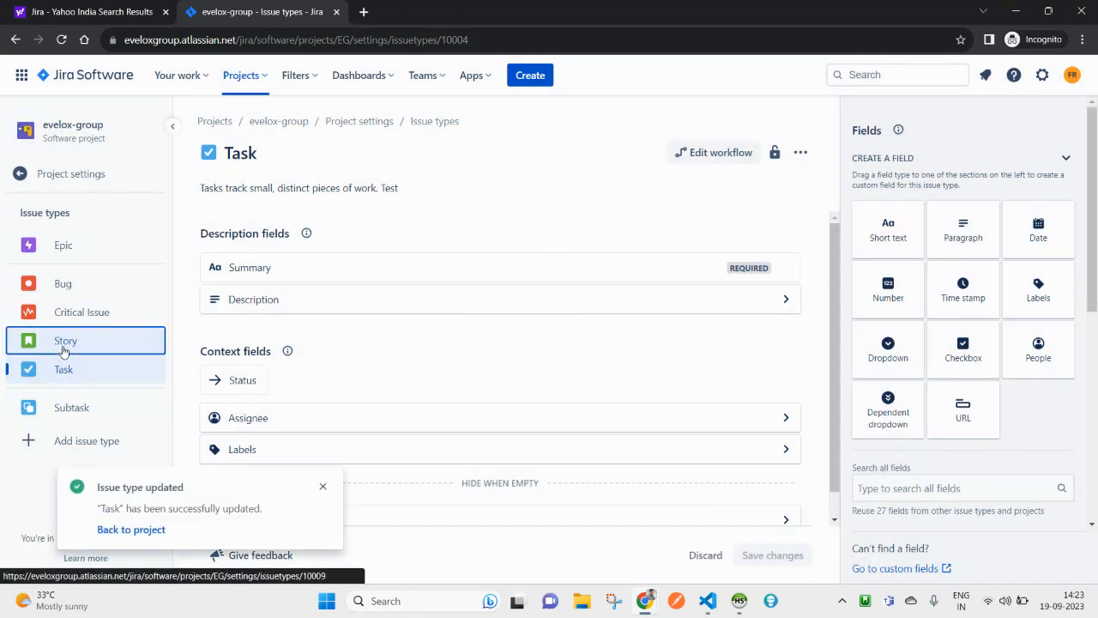
left_click(69, 382)
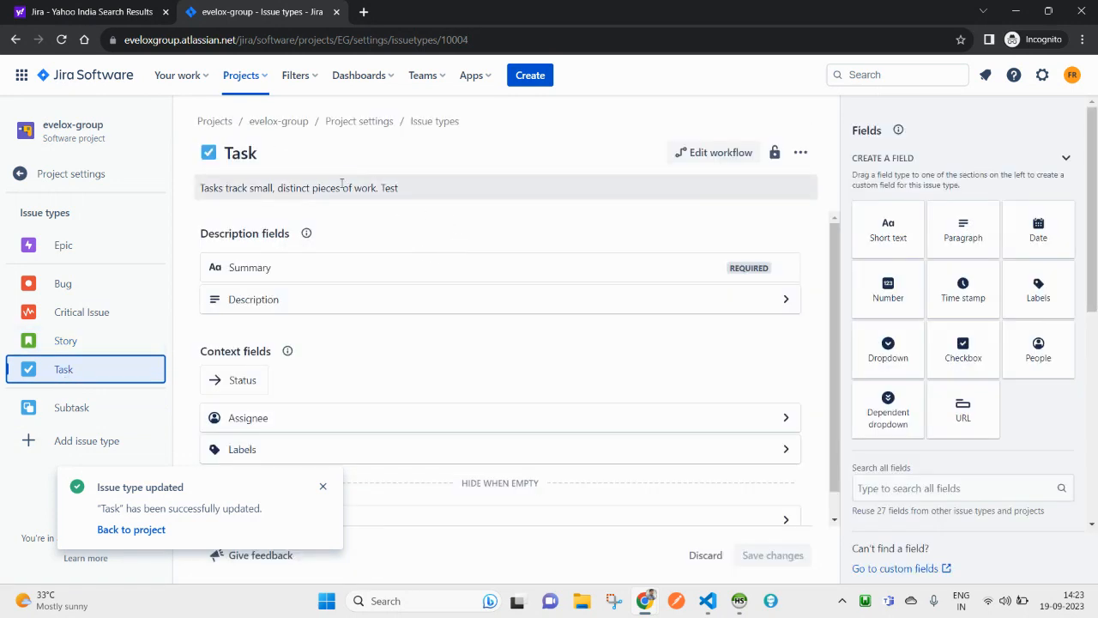
left_click(389, 189)
double_click(390, 189)
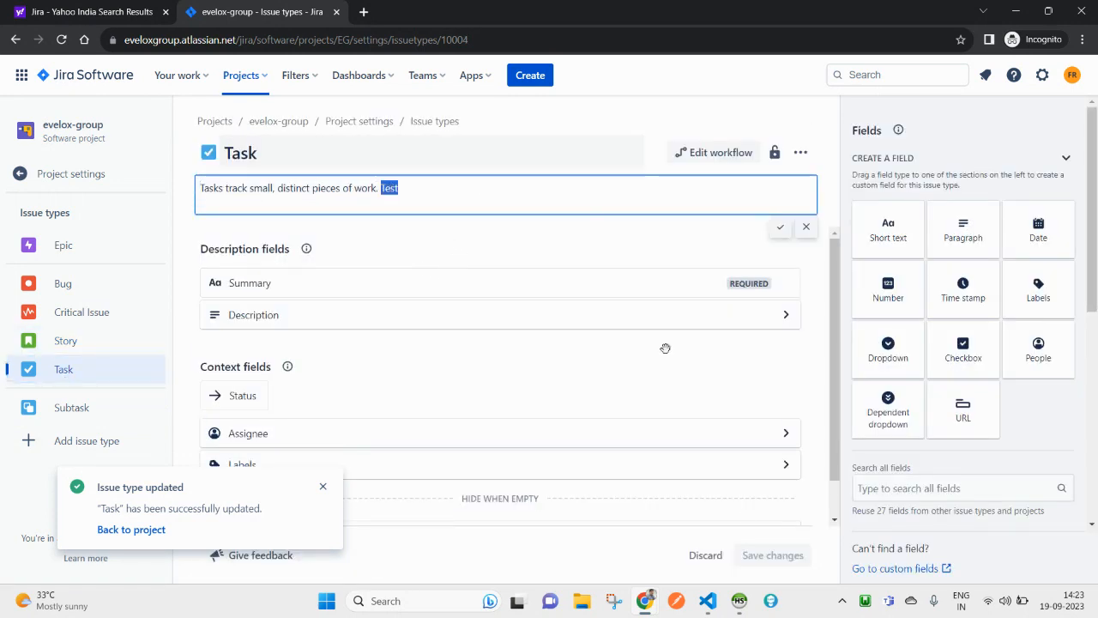
scroll(335, 455, "down", 1)
left_click(323, 487)
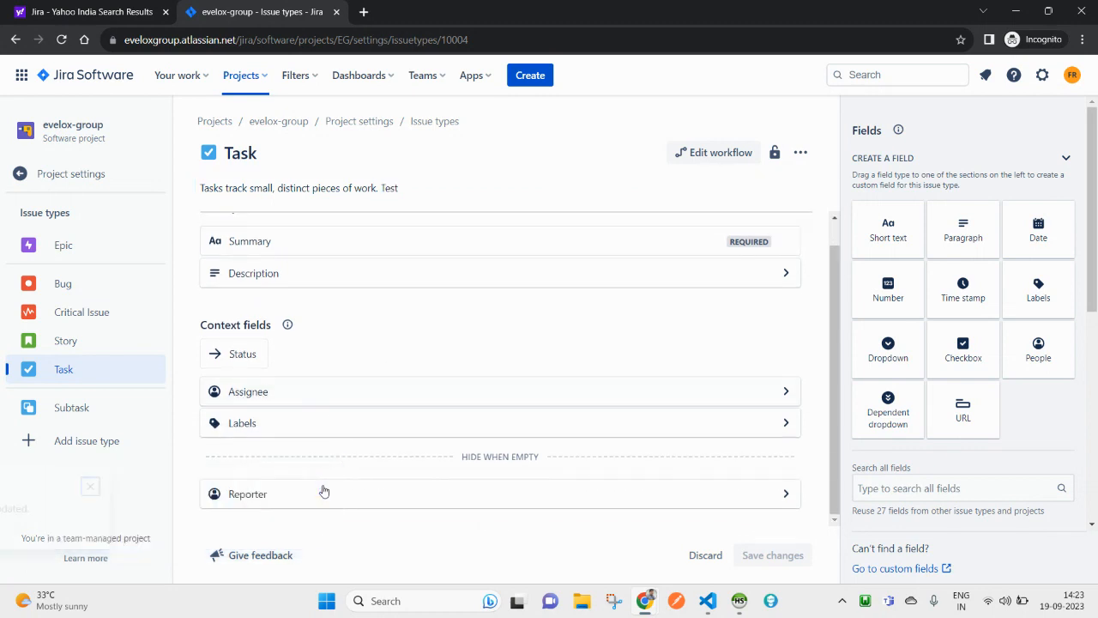
scroll(209, 337, "up", 1)
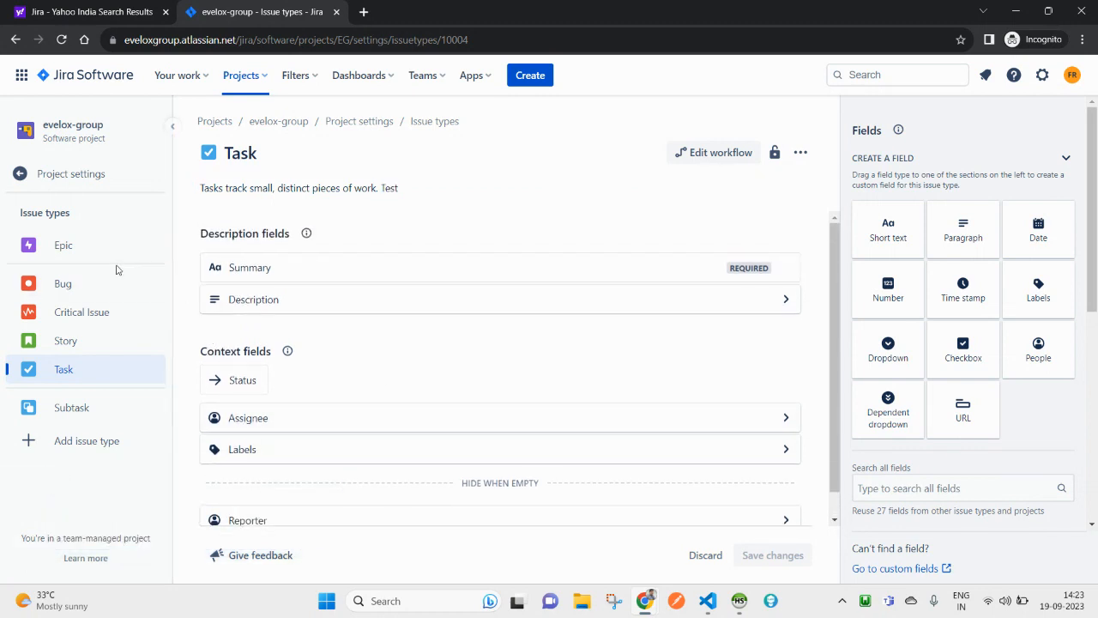
left_click(244, 83)
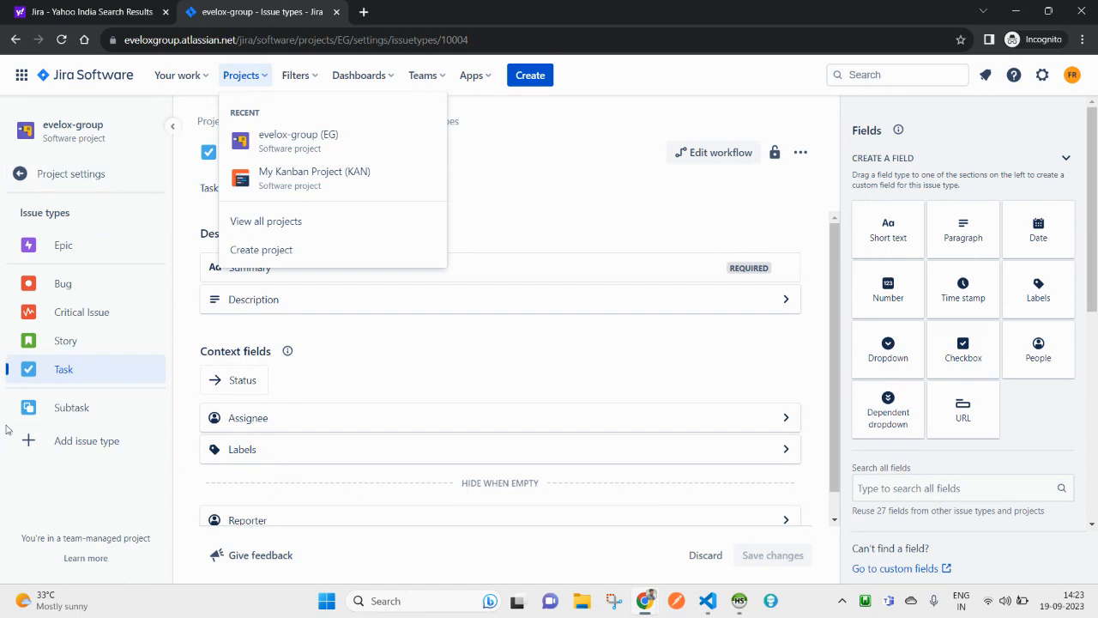
left_click(48, 504)
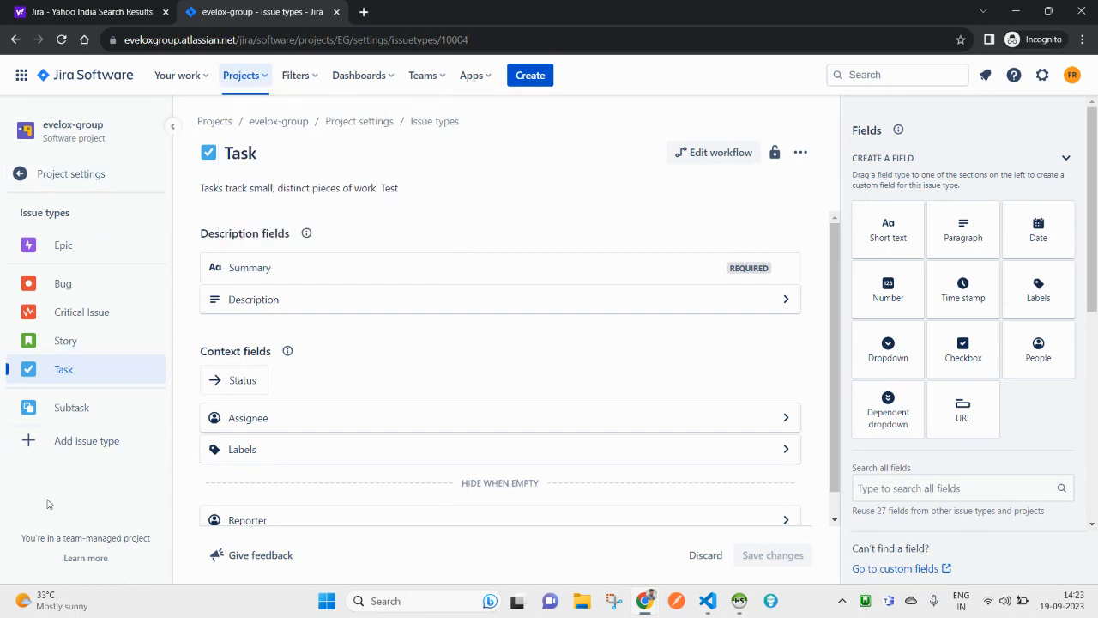
Step: Open the project from the full list of all projects
left_click(263, 86)
left_click(280, 225)
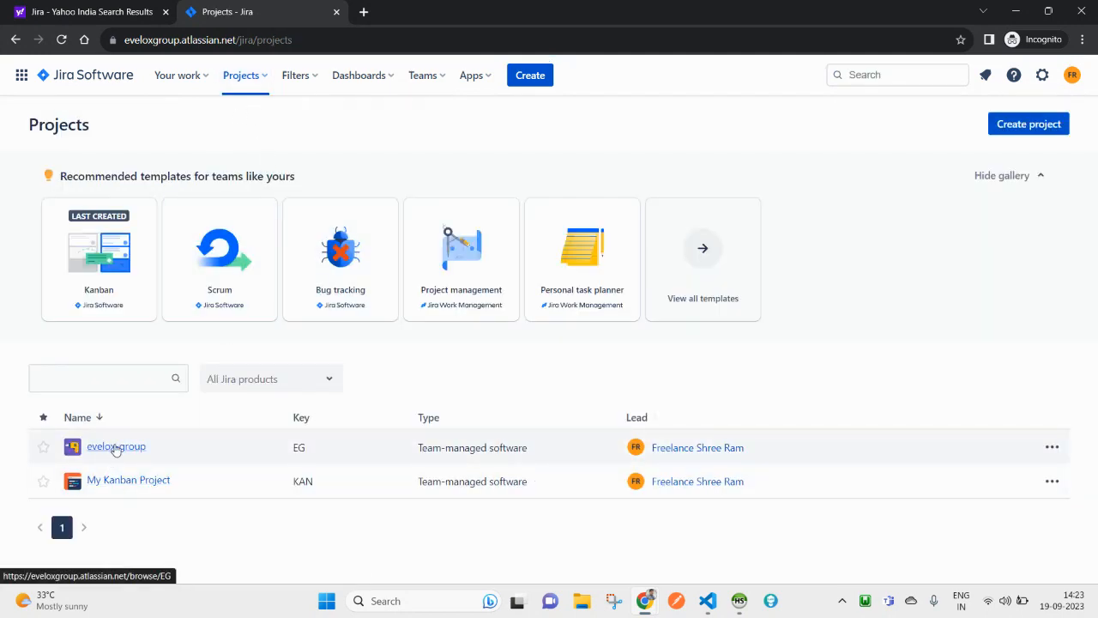
left_click(127, 481)
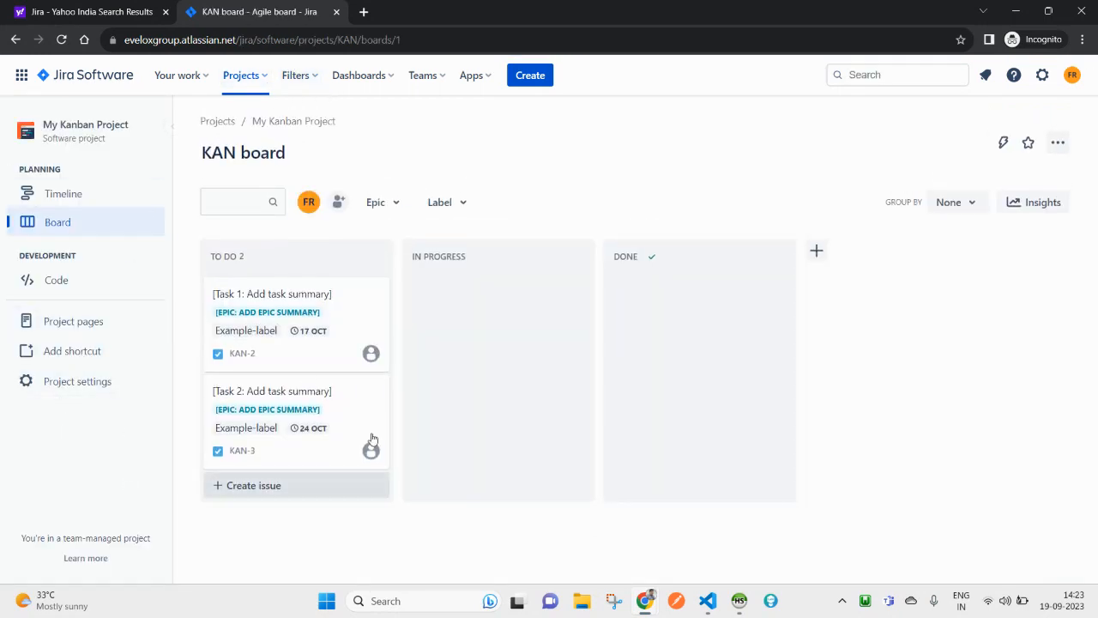
Step: Browse My Kanban Project's Access, Notifications and Issue types settings, highlighting the project name
left_click(68, 385)
left_click(36, 243)
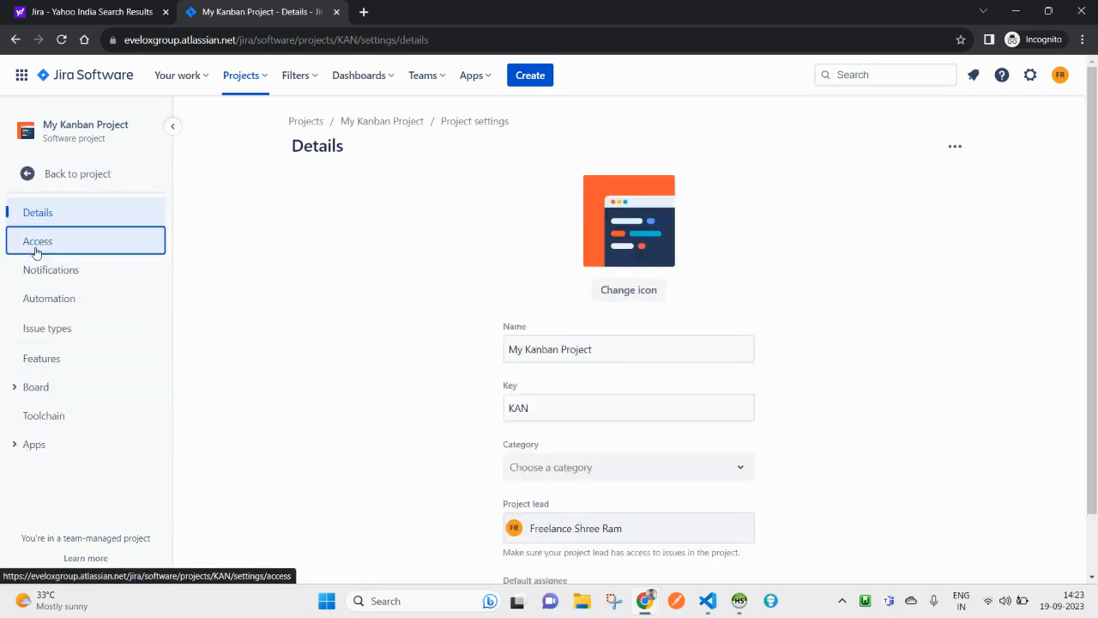
left_click(43, 272)
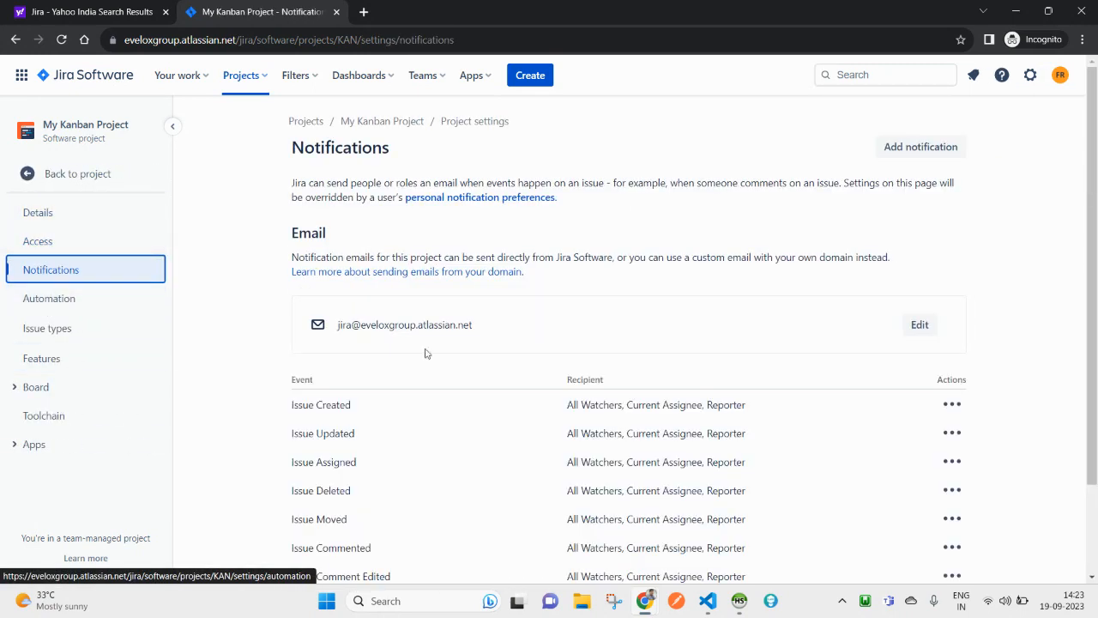
scroll(692, 447, "down", 3)
left_click(57, 330)
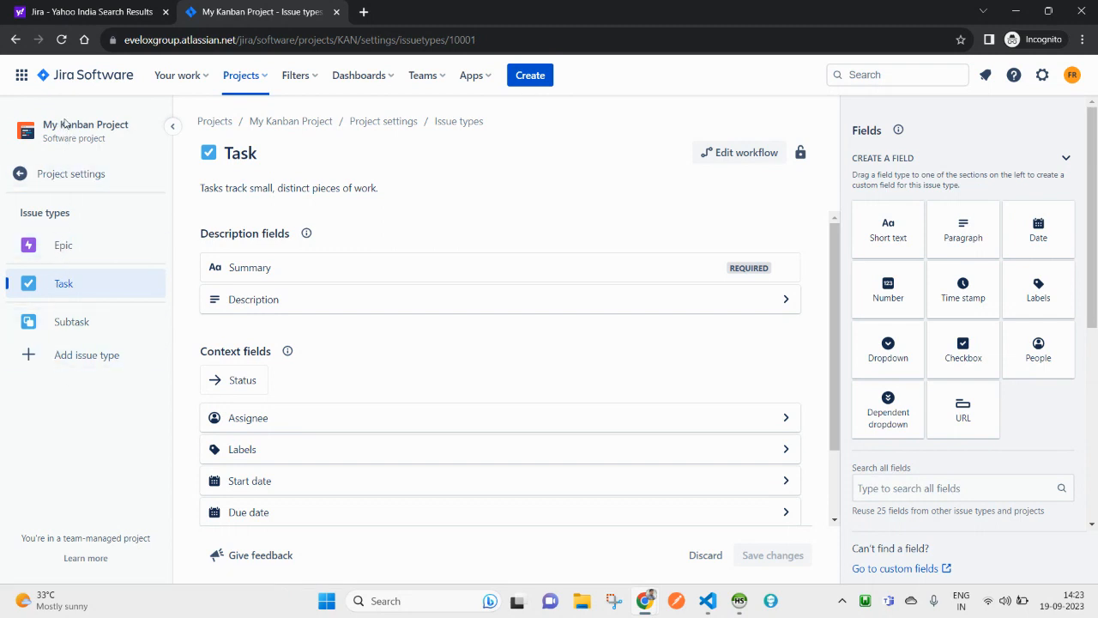
left_click_drag(131, 127, 47, 129)
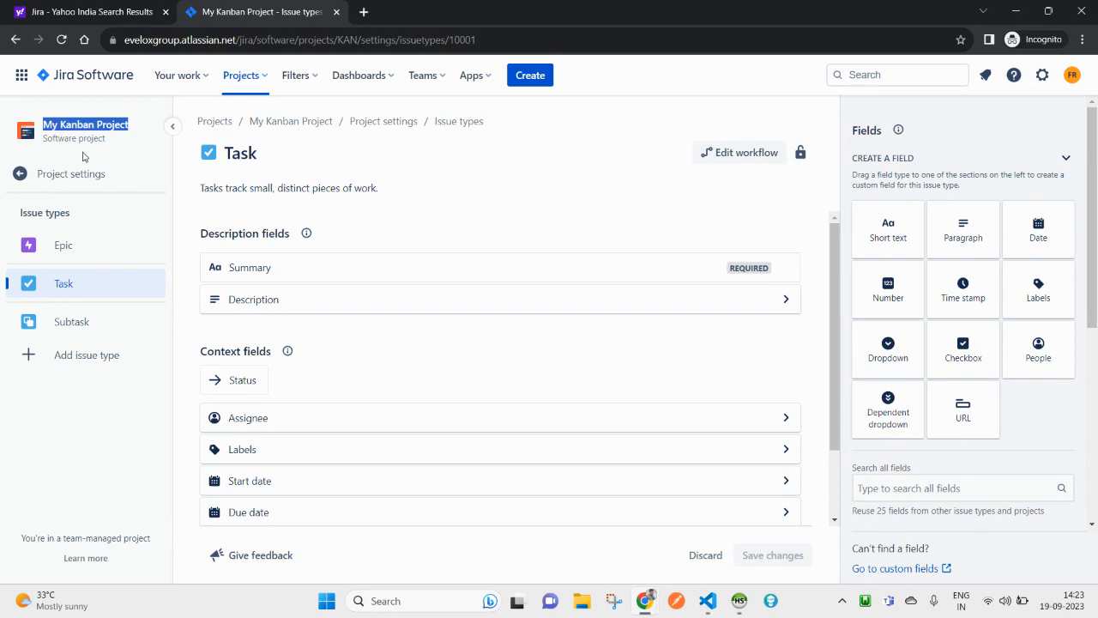
left_click(244, 78)
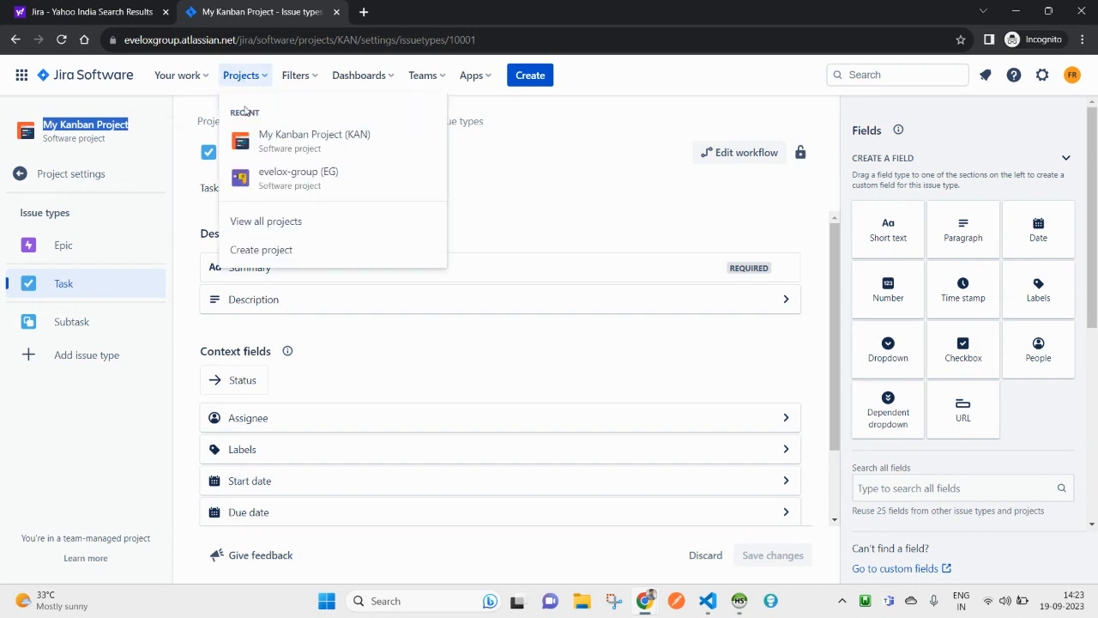
Step: Switch to evelox-group and view its issue types in Project settings
left_click(283, 184)
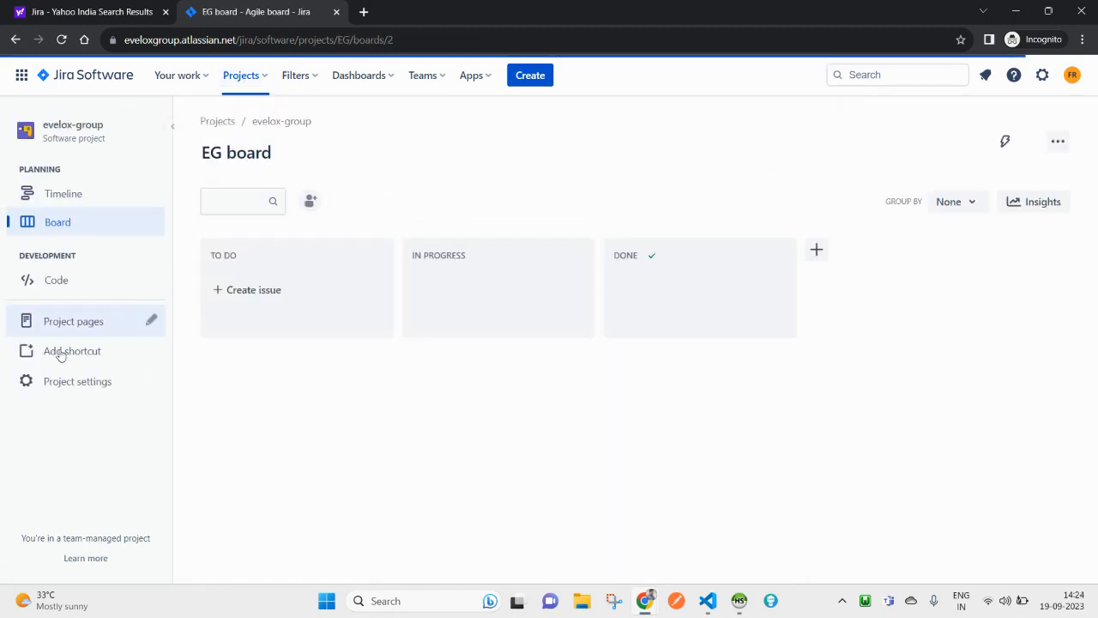
left_click(62, 383)
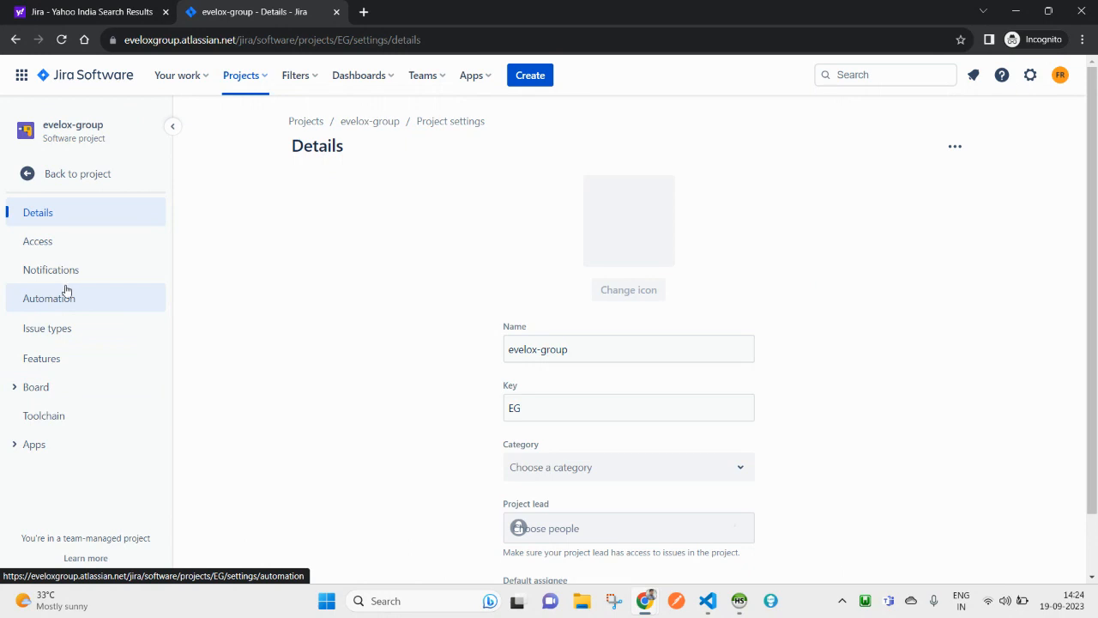
left_click(43, 331)
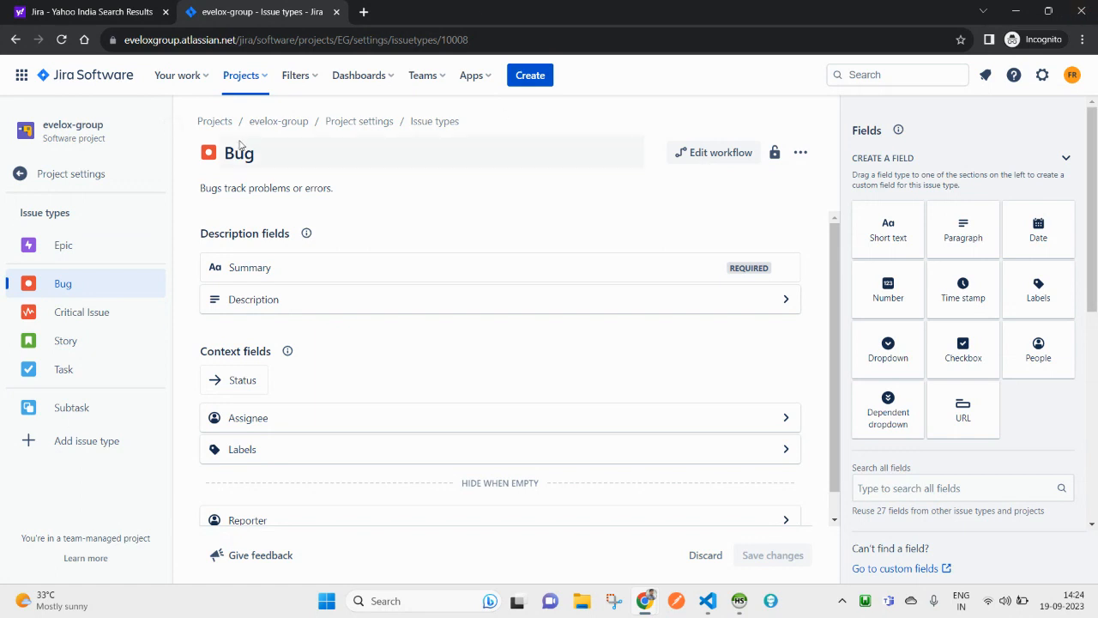
Step: Check the evelox-group timeline, return to the EG board and start a new To Do issue
left_click(243, 76)
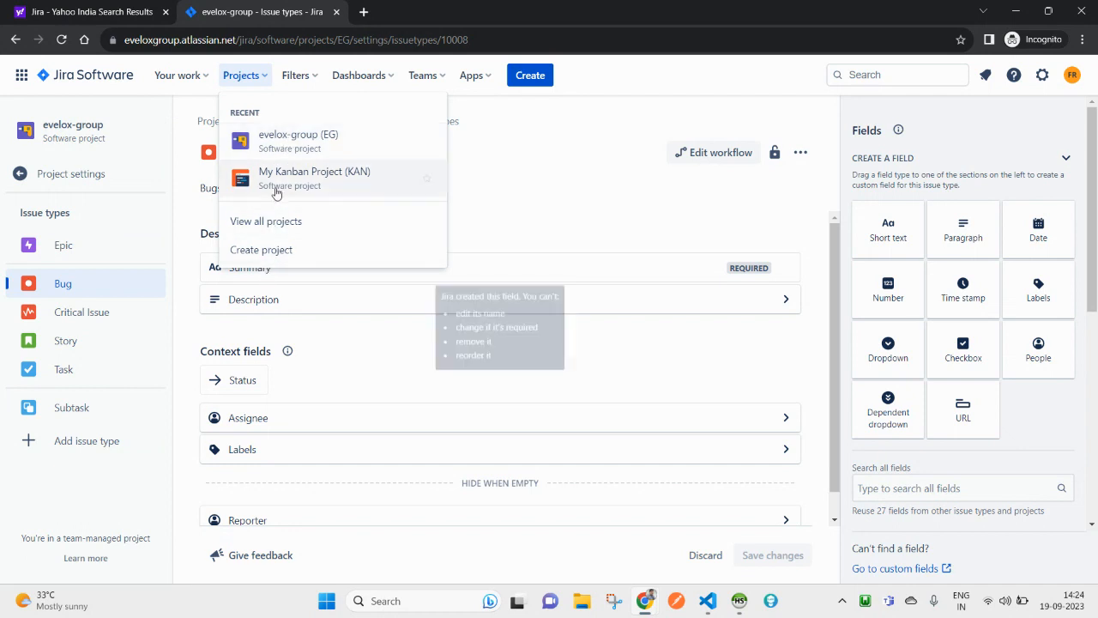
left_click(273, 145)
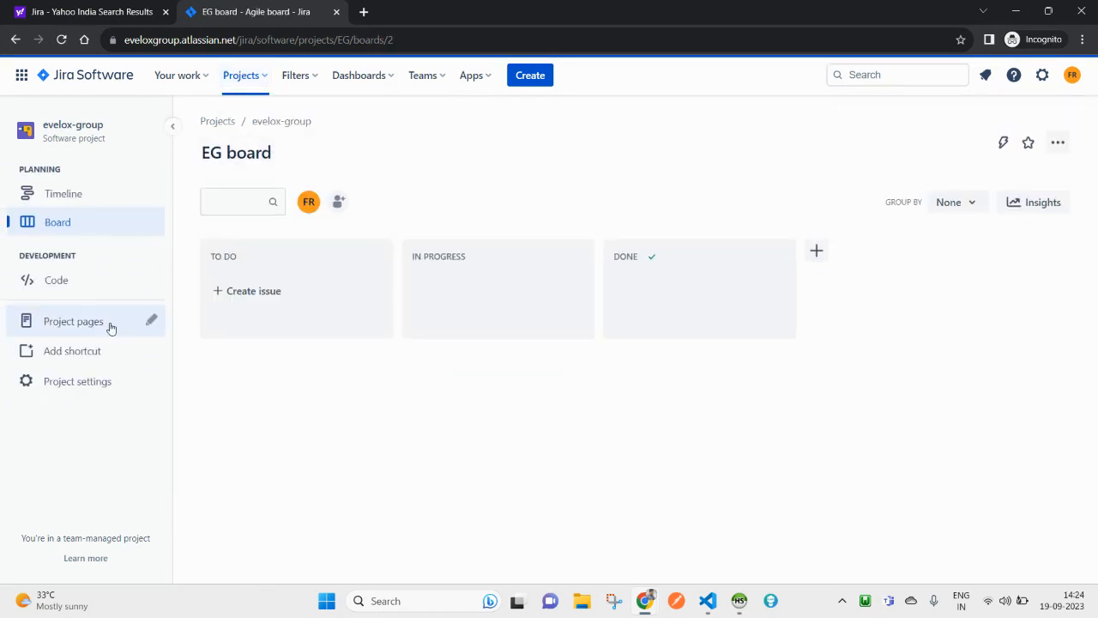
left_click(63, 199)
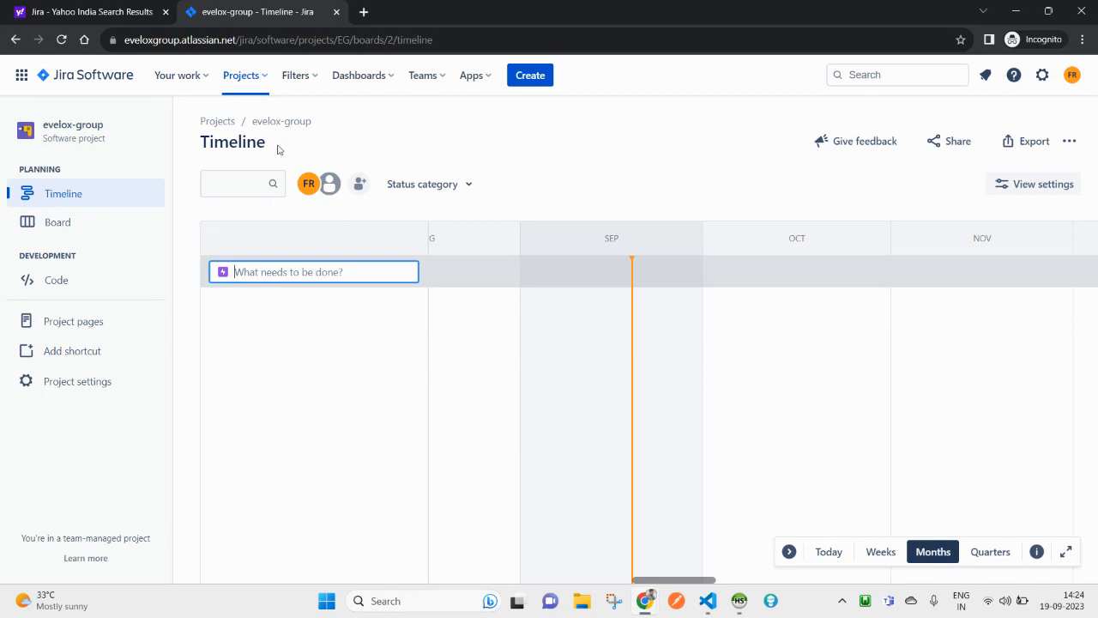
left_click(247, 80)
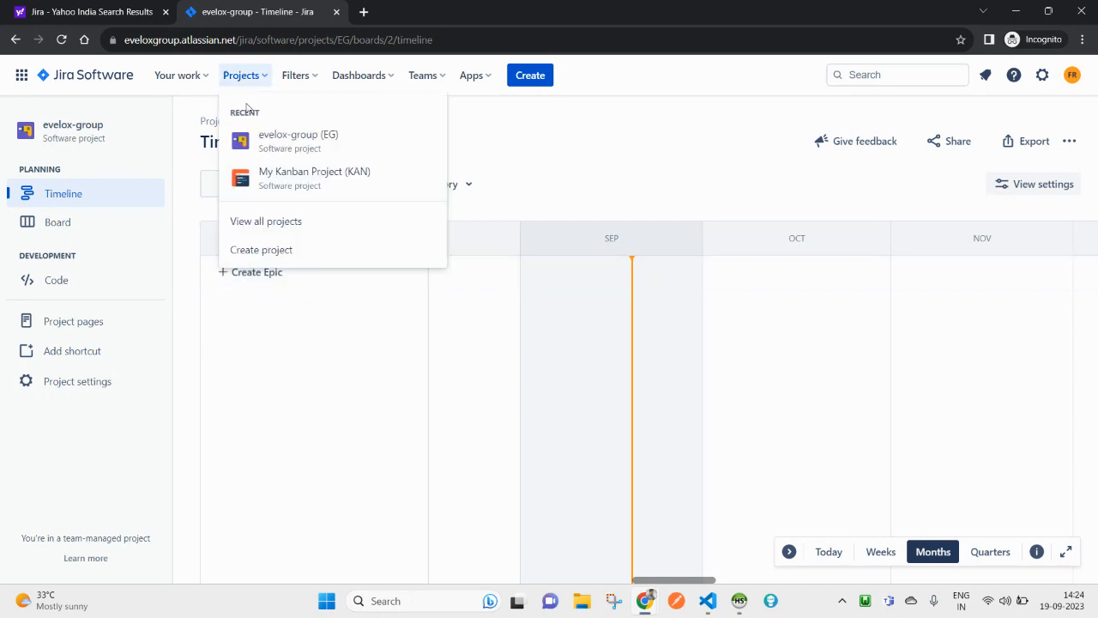
left_click(301, 140)
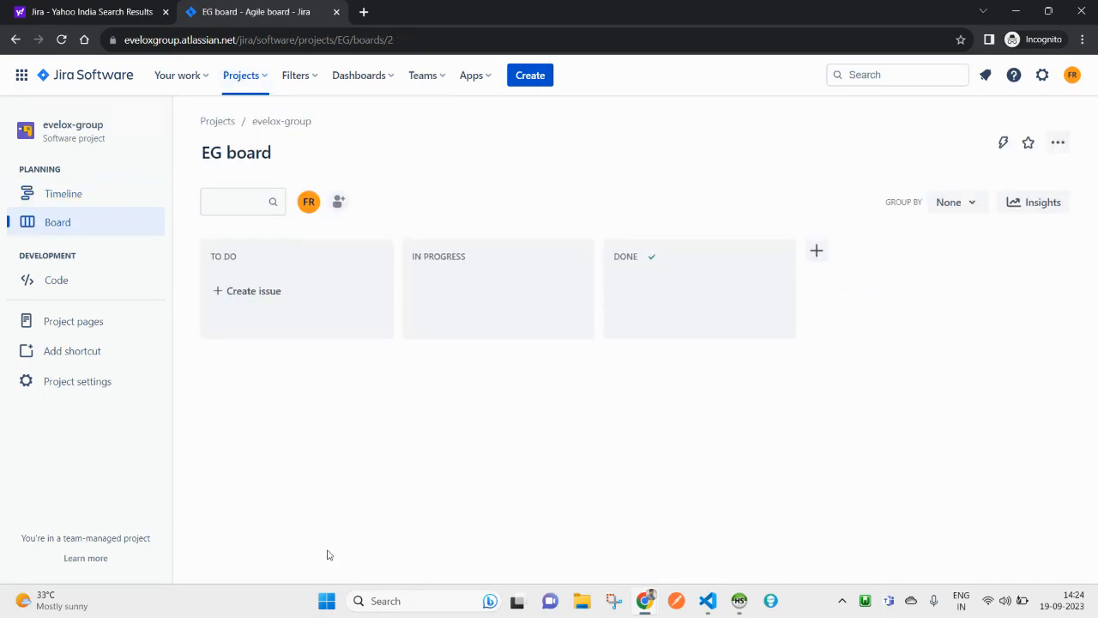
left_click(245, 294)
left_click(232, 333)
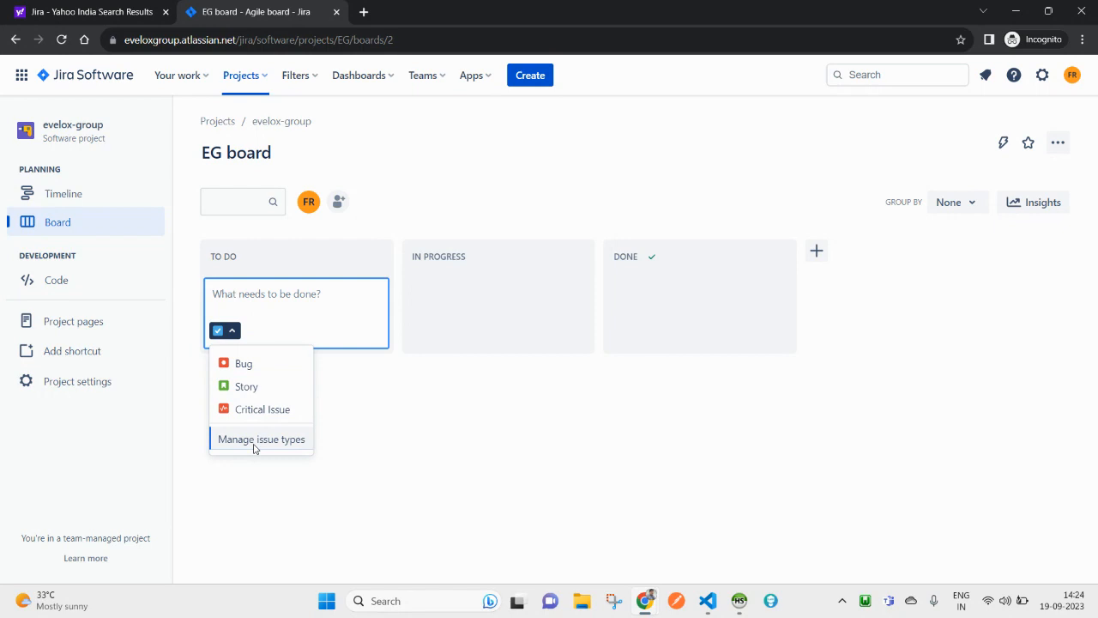
left_click(392, 316)
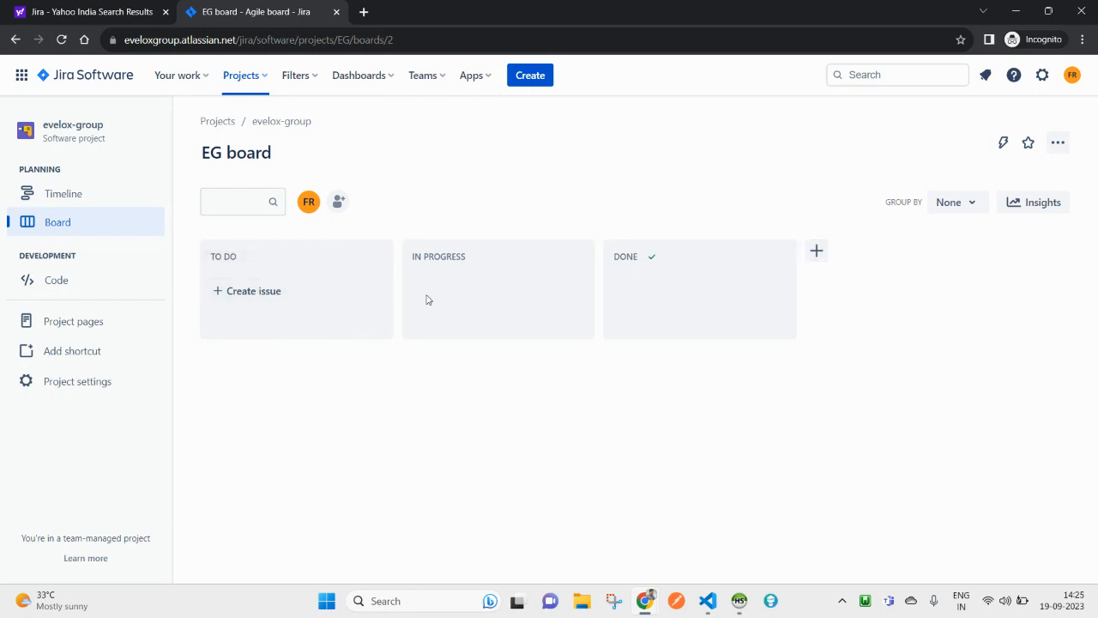
Step: Create two new board columns named Verified and Closed with + Create column
left_click(816, 251)
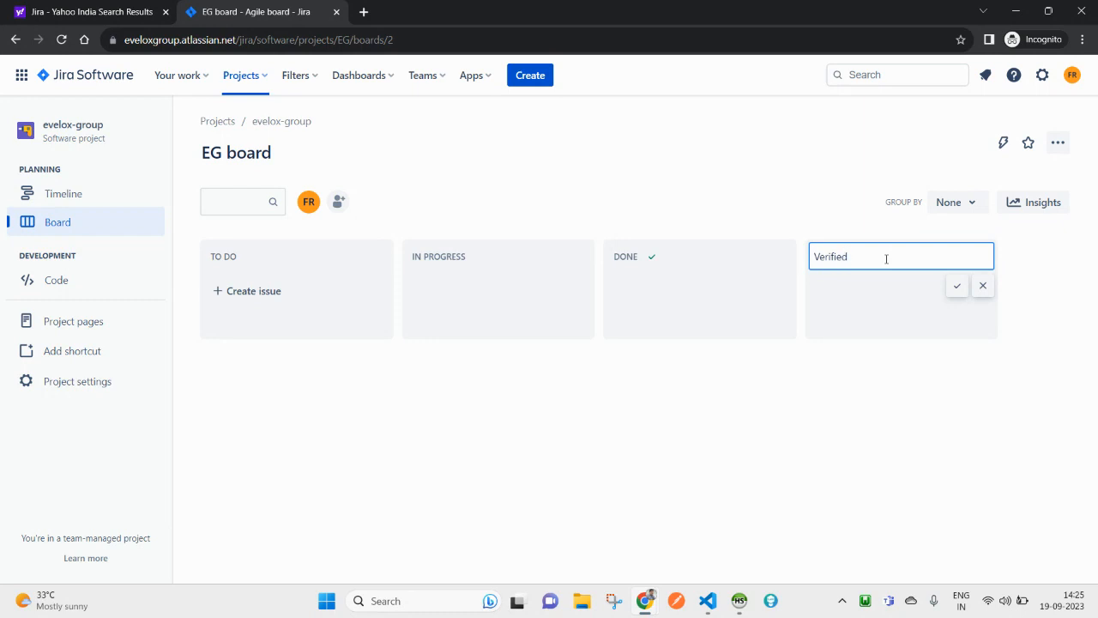
left_click(955, 294)
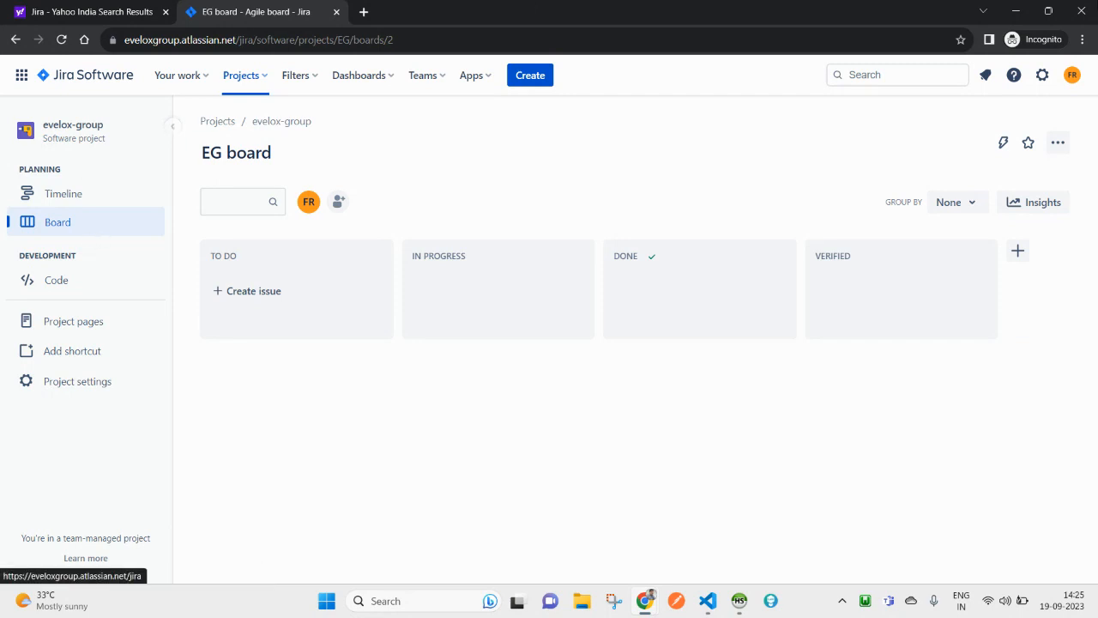
left_click(1017, 251)
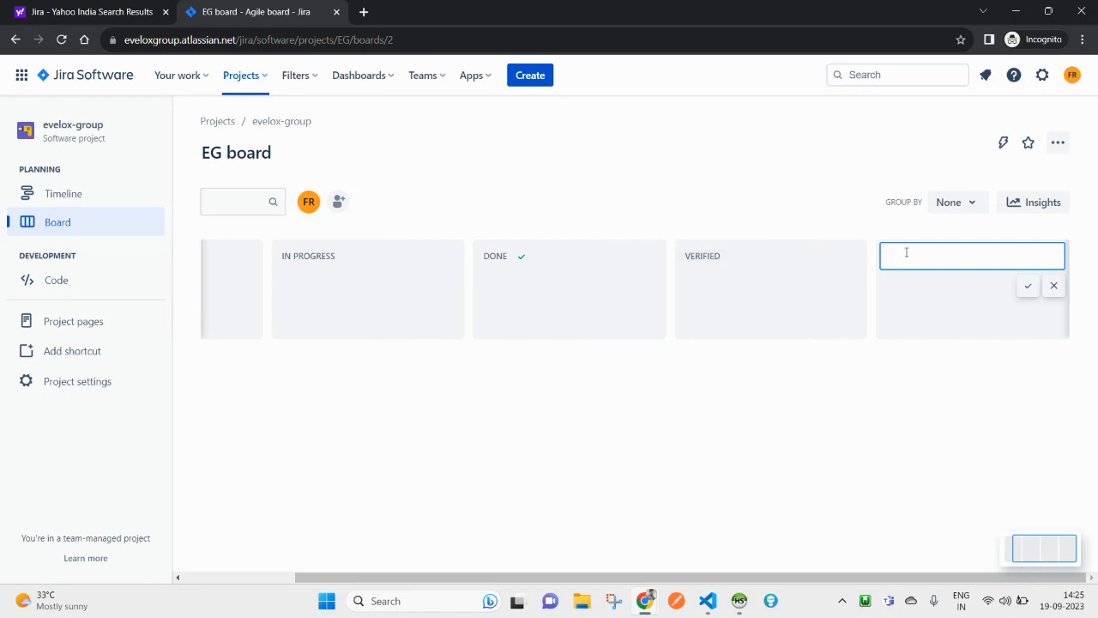
type("Closed")
left_click(1029, 288)
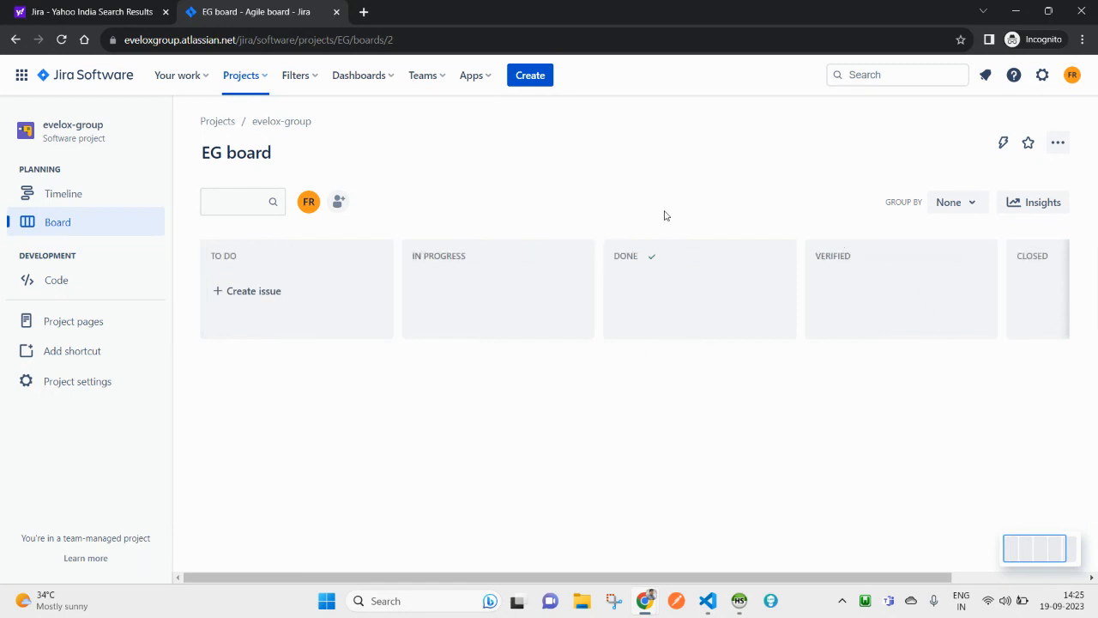
left_click(613, 602)
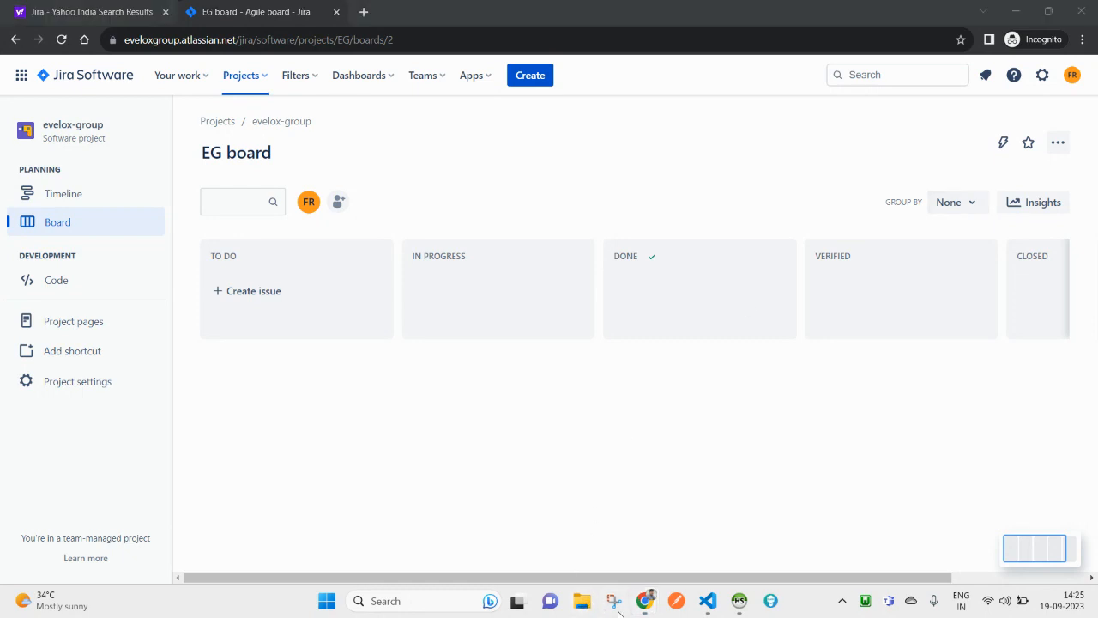
Step: Take a rectangular snip of the board's columns and open it for annotation
left_click(388, 150)
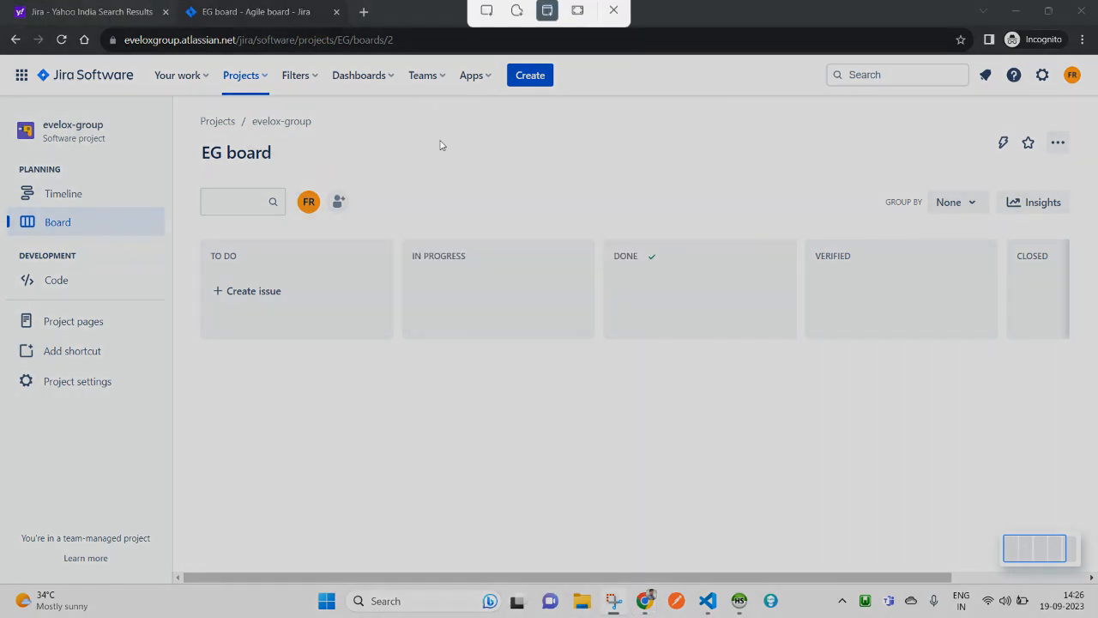
left_click(486, 27)
left_click_drag(169, 213, 1082, 426)
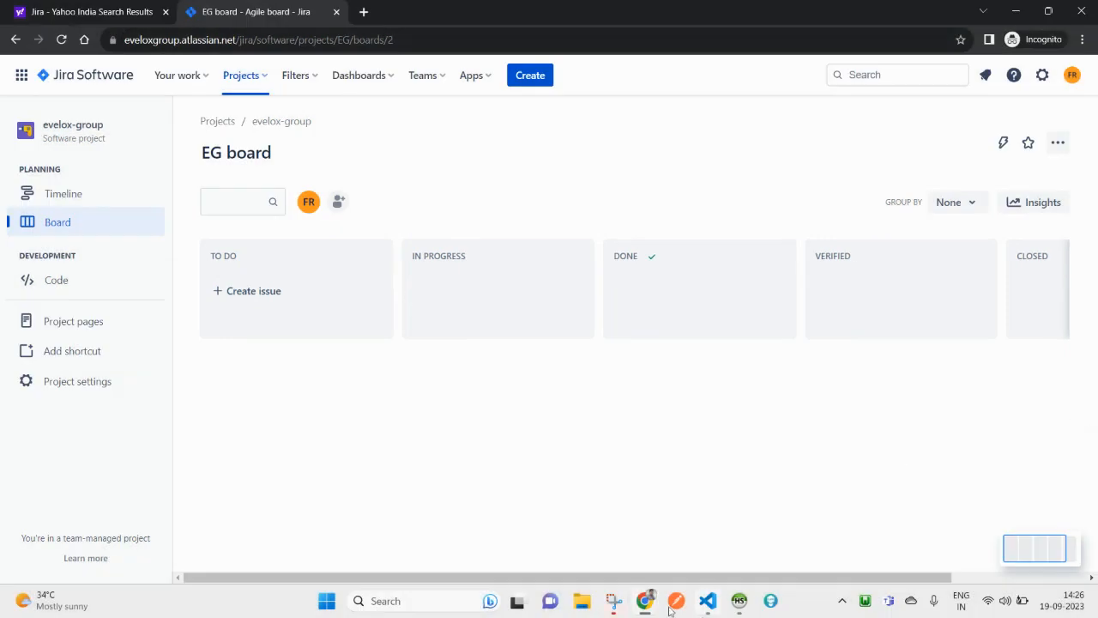
left_click(616, 606)
left_click_drag(960, 119, 755, 92)
Step: Circle DONE and tick VERIFIED in pink, mark CLOSED, then close the snip
mouse_move(463, 324)
left_mouse_down()
mouse_move(530, 241)
mouse_move(448, 300)
mouse_move(484, 319)
left_mouse_up()
mouse_move(599, 299)
left_mouse_down()
mouse_move(609, 326)
mouse_move(678, 234)
left_mouse_up()
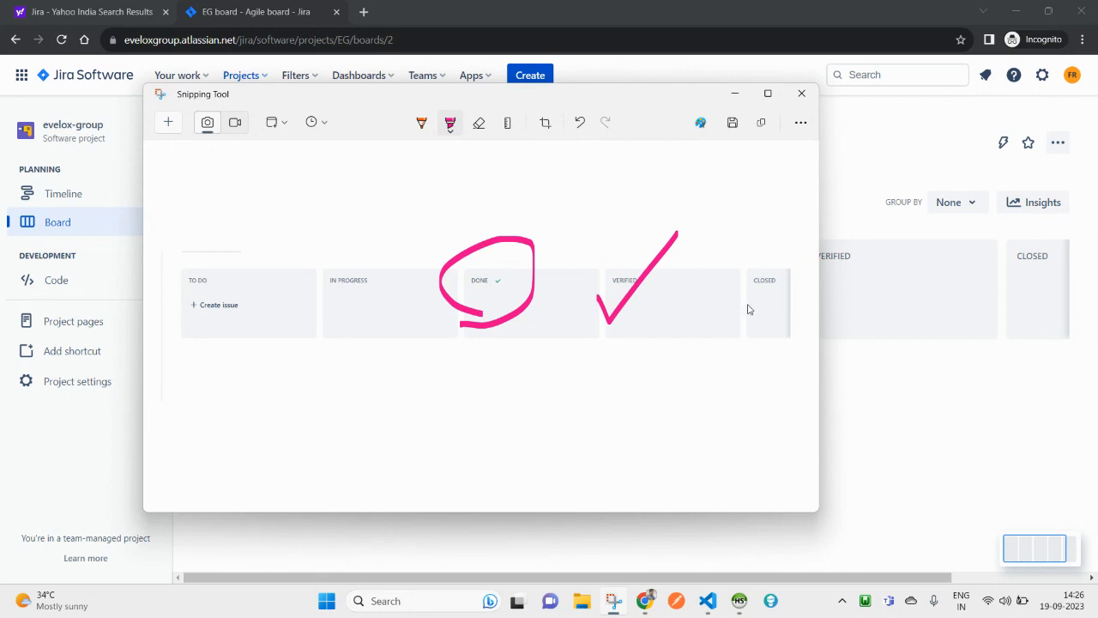
left_click_drag(743, 288, 751, 323)
left_click(801, 93)
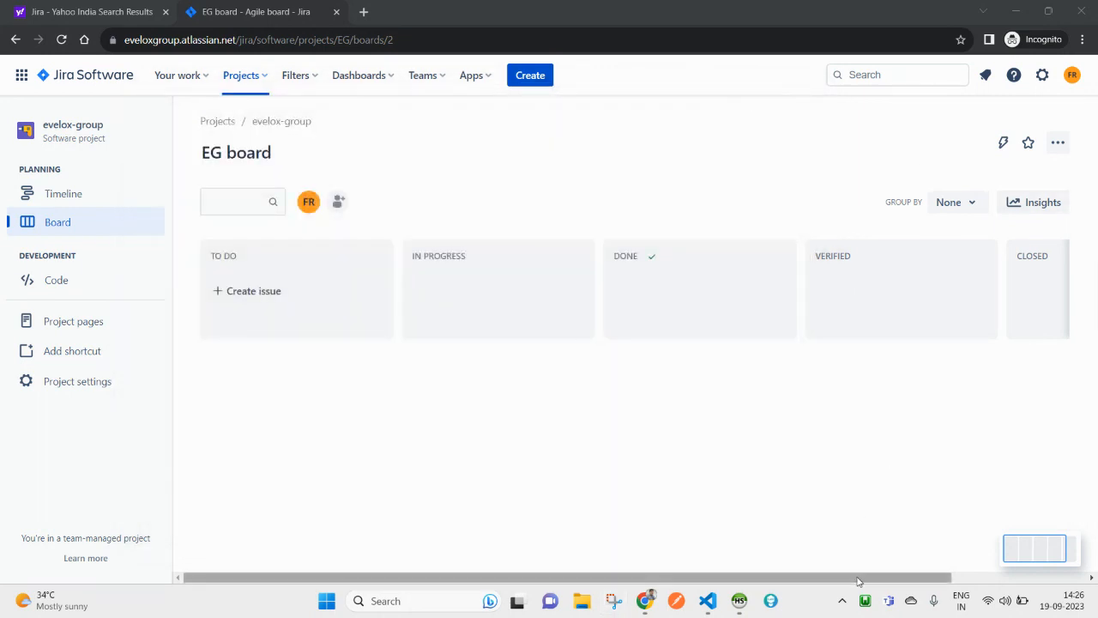
left_click_drag(860, 580, 1020, 551)
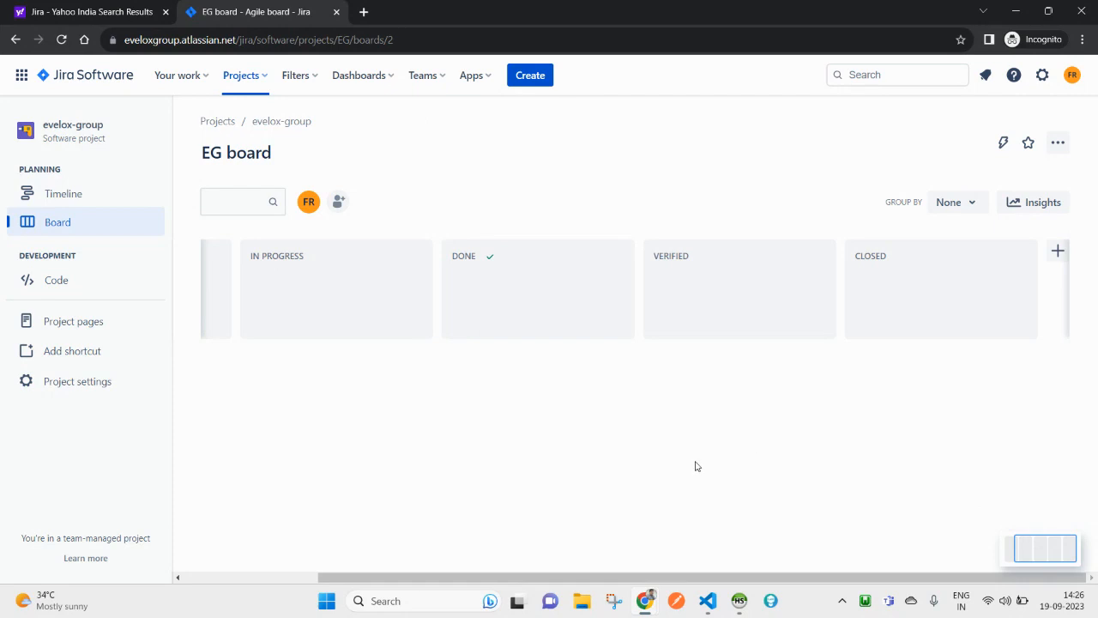
left_click_drag(485, 579, 274, 561)
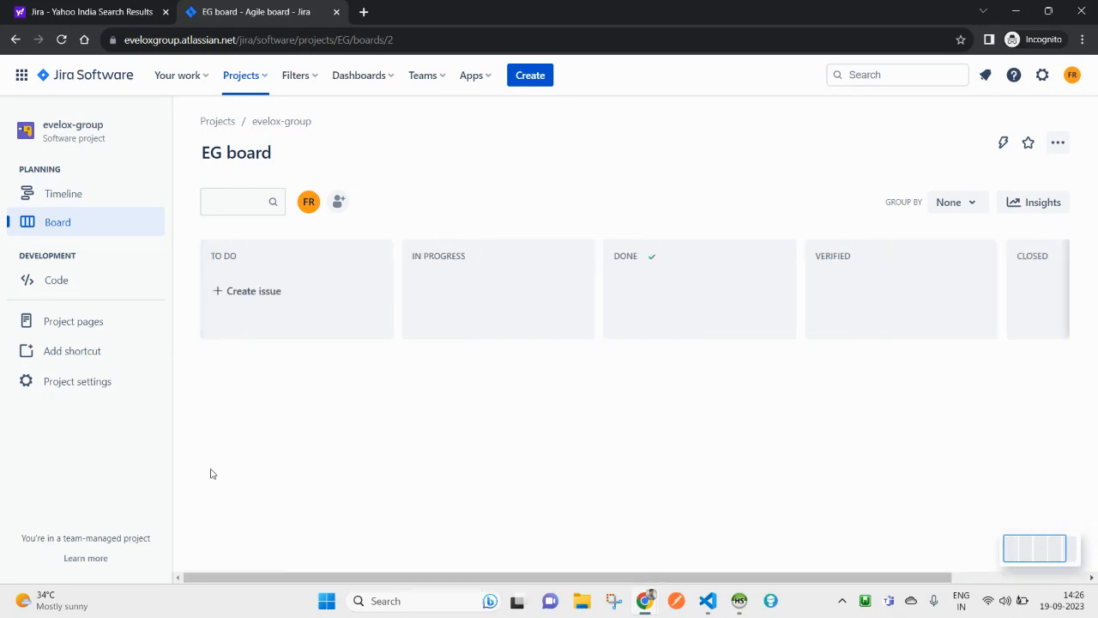
left_click(248, 295)
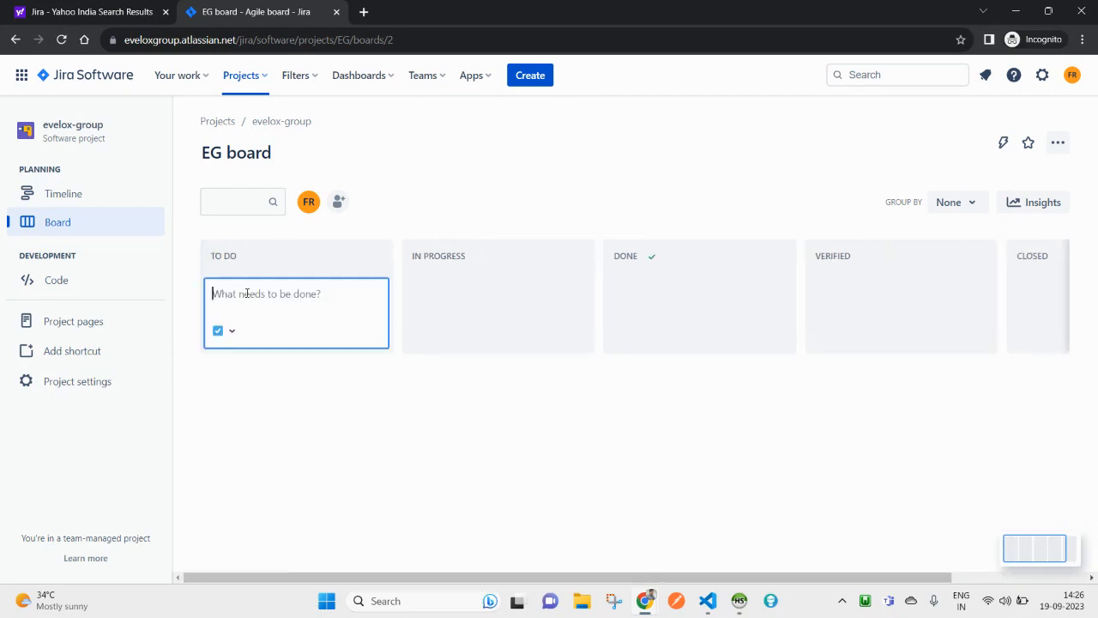
left_click(579, 403)
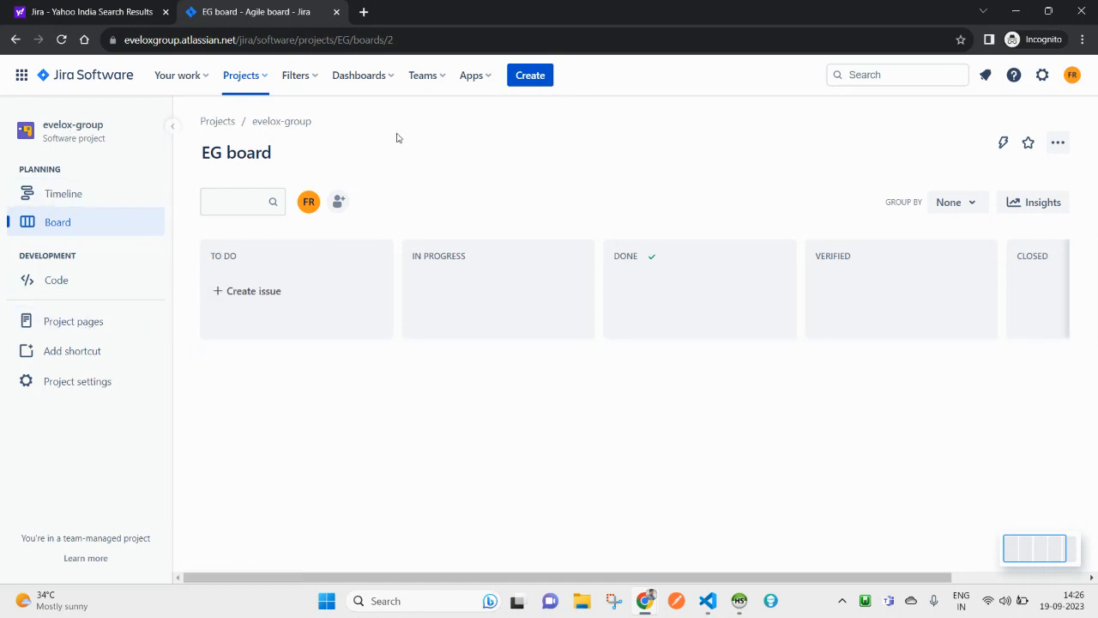
Step: Open the new issue form and keep Task as the issue type
left_click(528, 83)
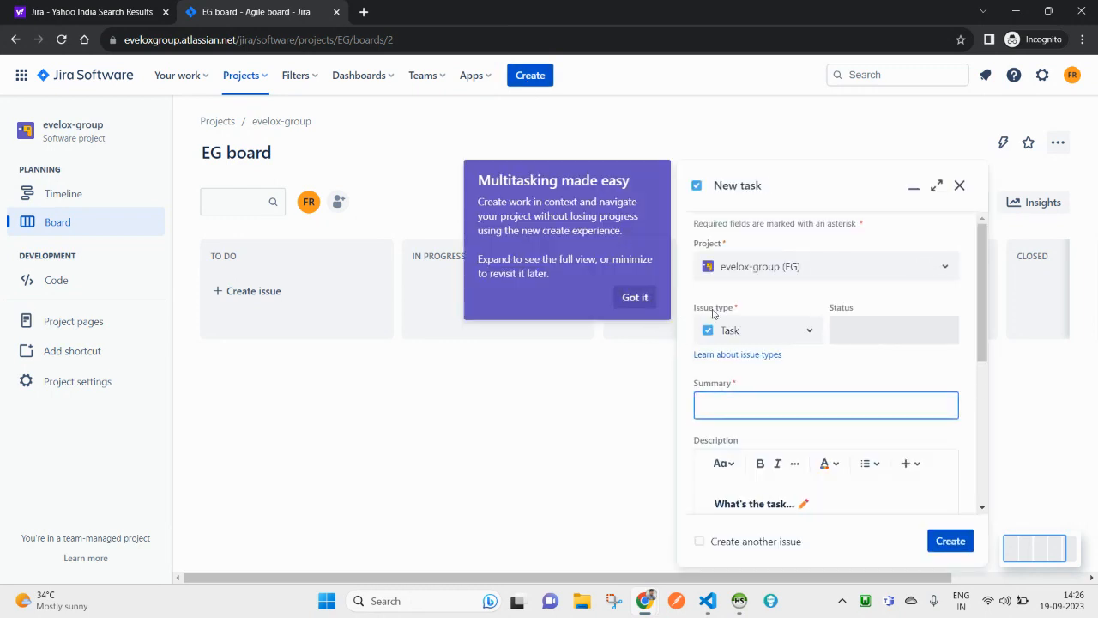
left_click(810, 334)
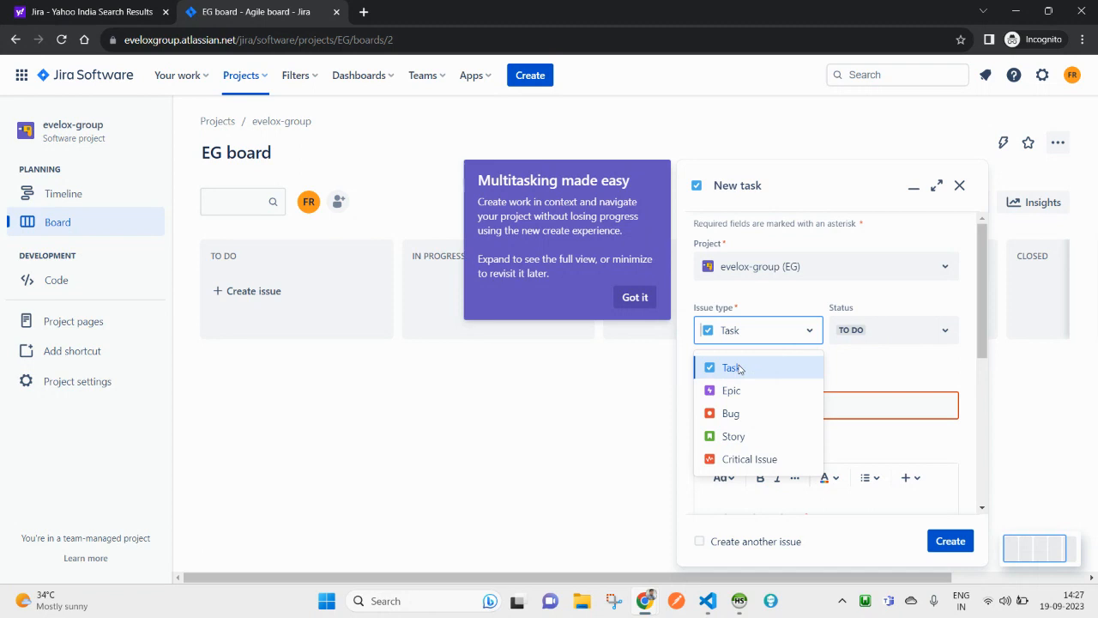
left_click(873, 373)
Step: Enter 'Website Development' as the summary and expand the form to full size
left_click(784, 403)
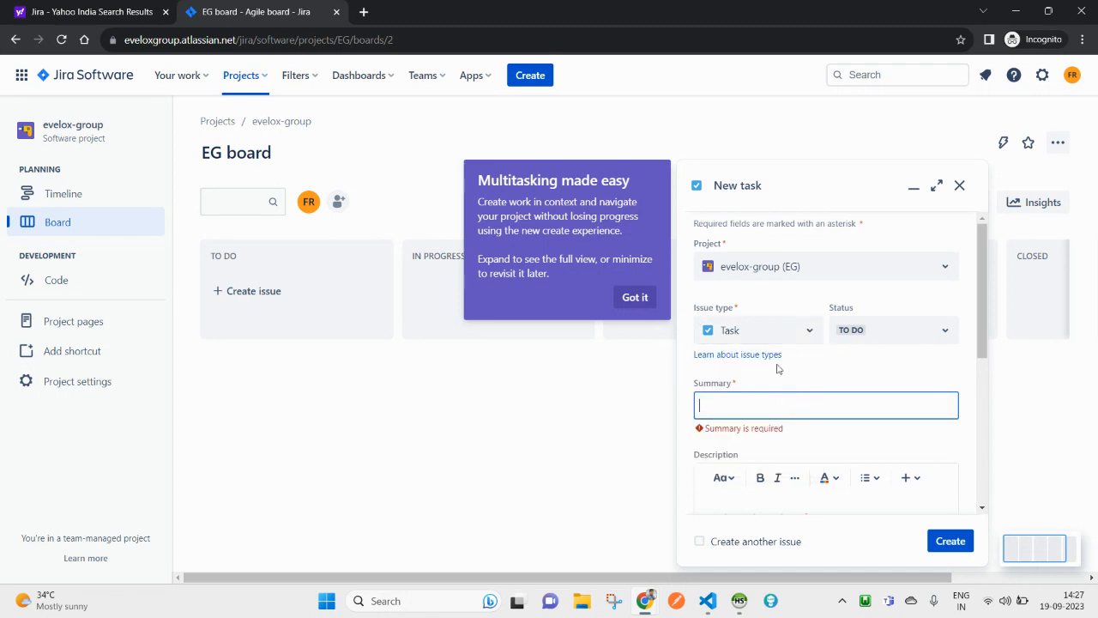
type("C")
key("BackSpace")
type("Cre")
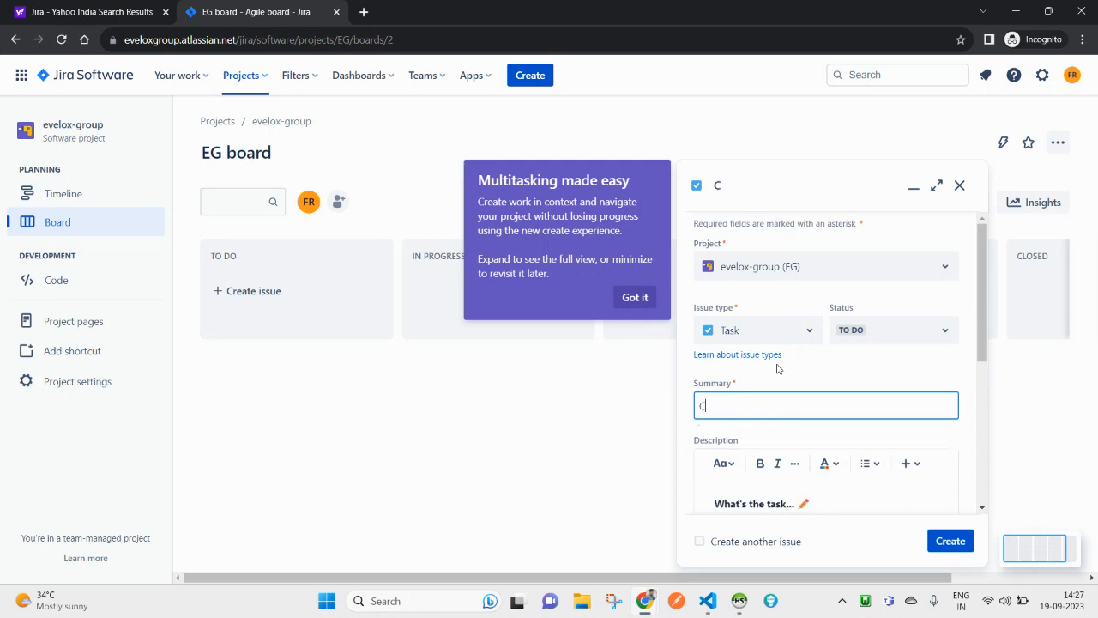
key("BackSpace")
key("BackSpace")
type("Website De")
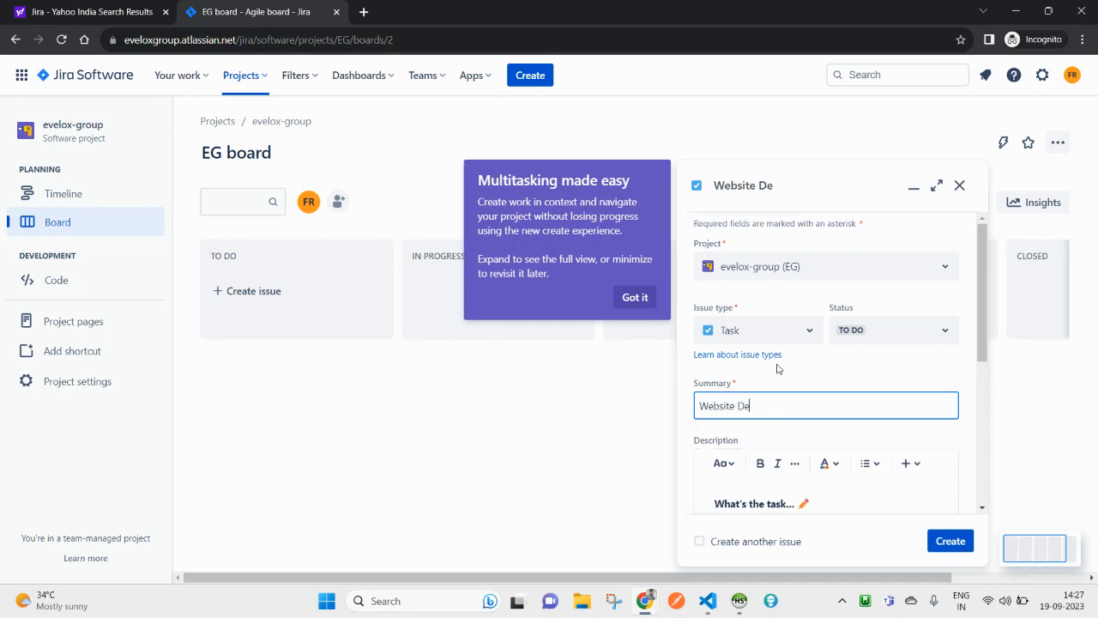
type("velopment")
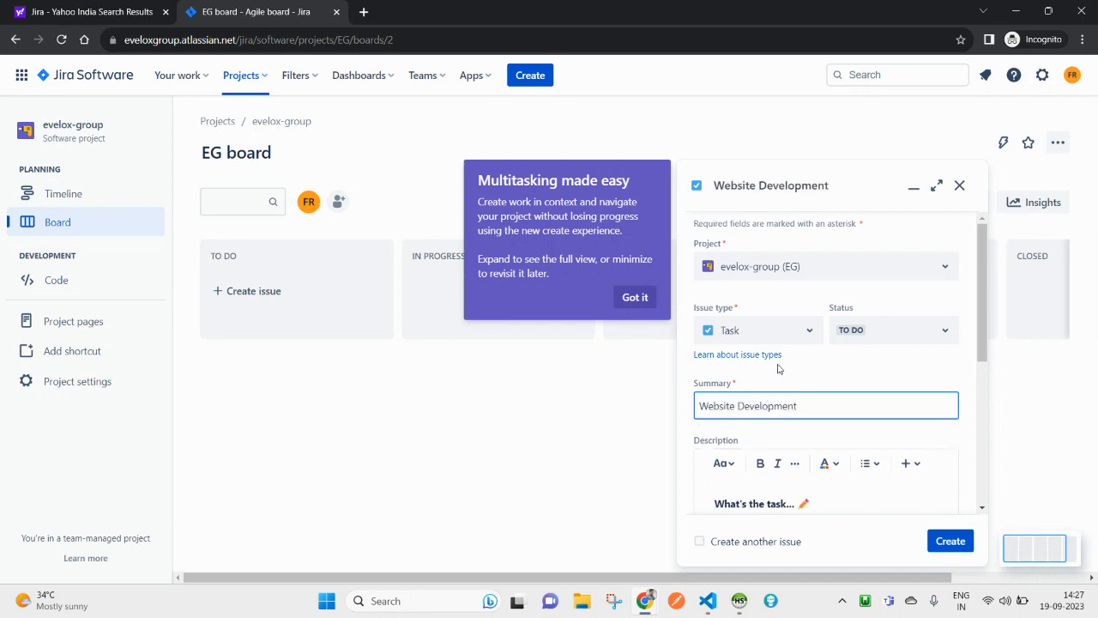
scroll(816, 400, "down", 1)
triple_click(821, 333)
key("ctrl+c")
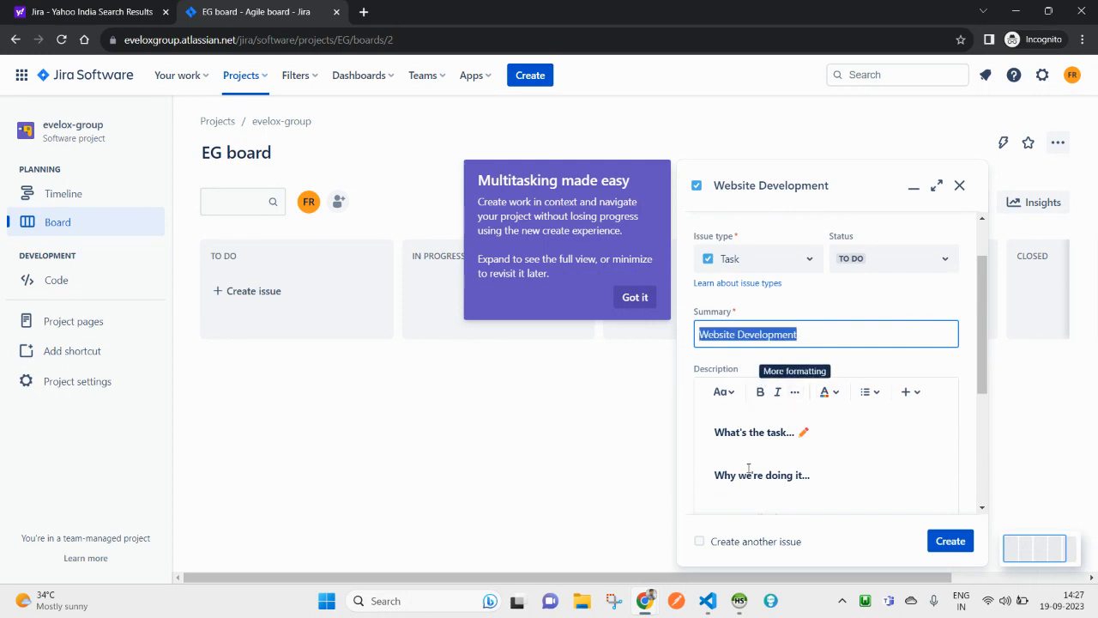
scroll(749, 468, "down", 1)
scroll(786, 396, "down", 1)
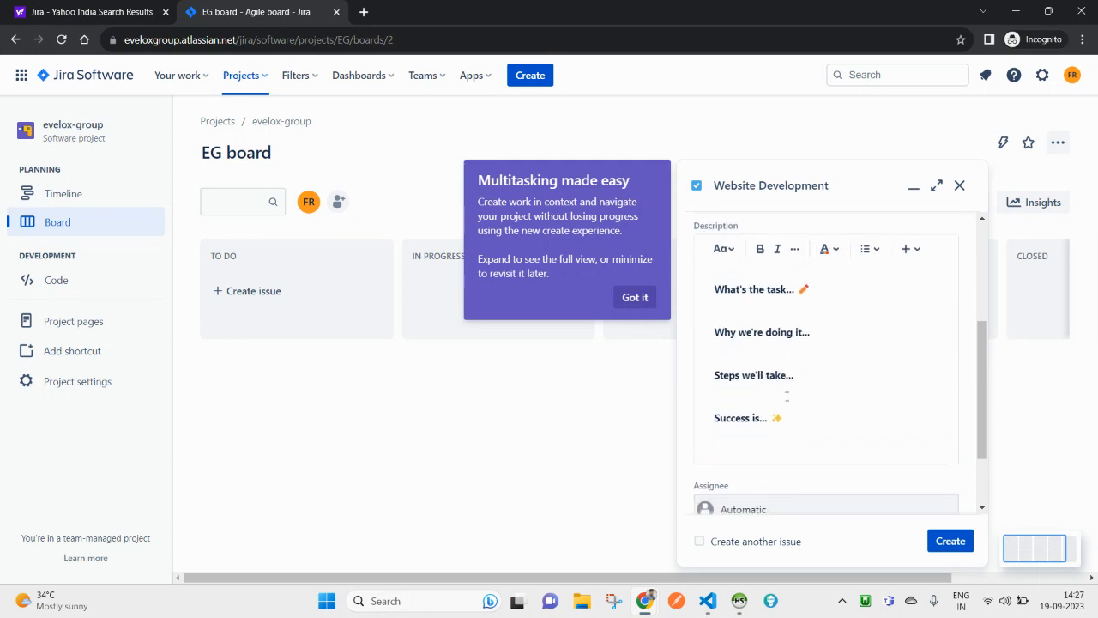
left_click(936, 186)
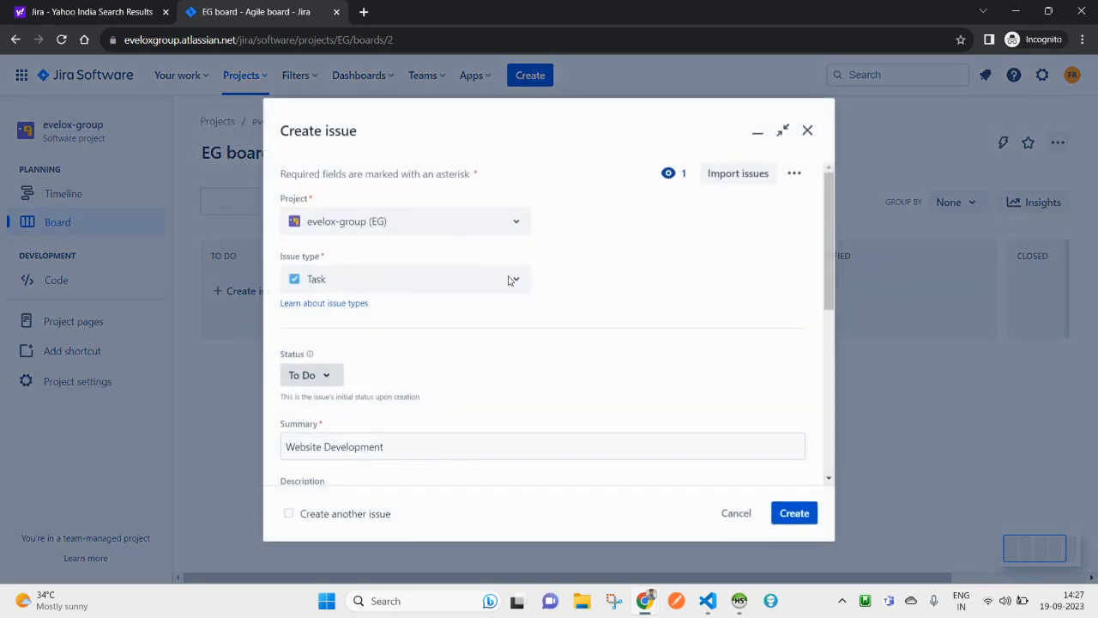
Step: Reopen the full-size form and select the description's 'What's the task...' placeholder line
scroll(603, 363, "down", 5)
scroll(666, 206, "up", 5)
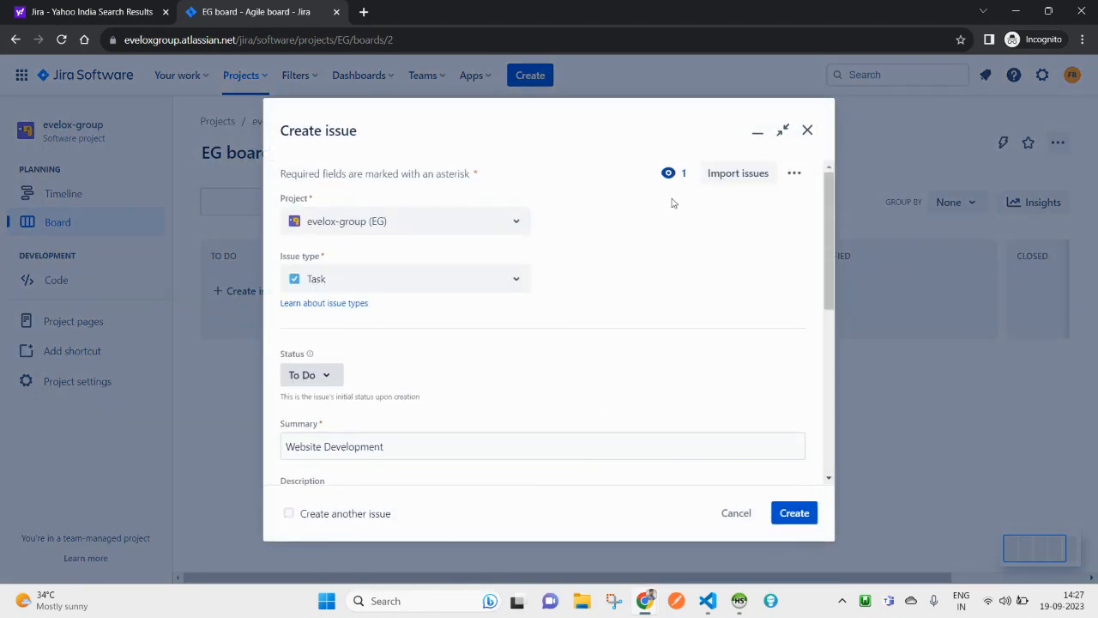
left_click(785, 133)
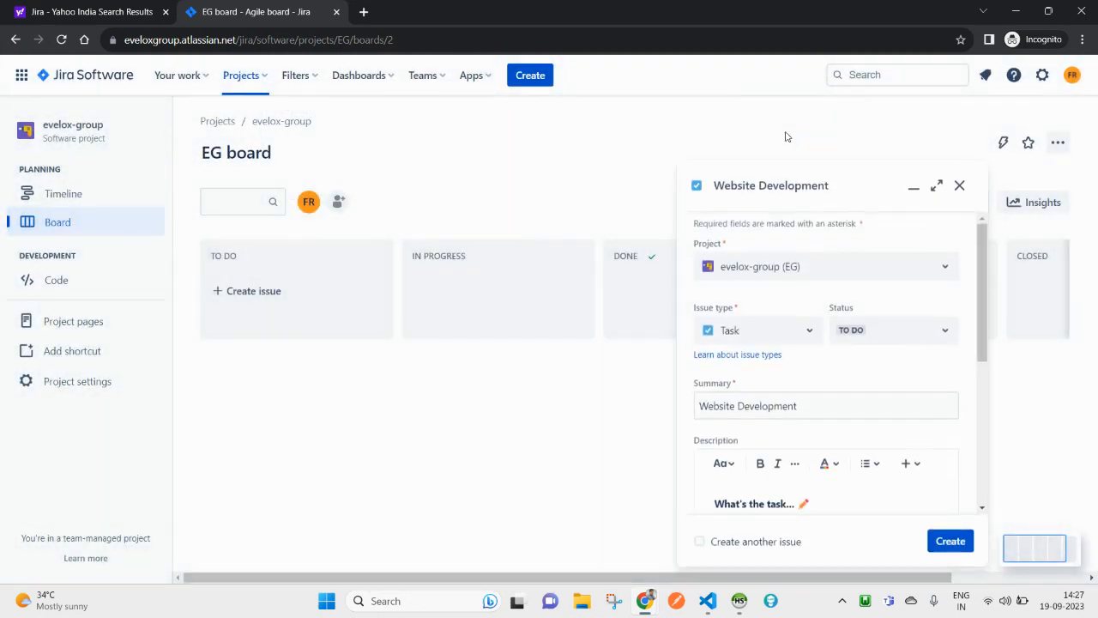
left_click(937, 188)
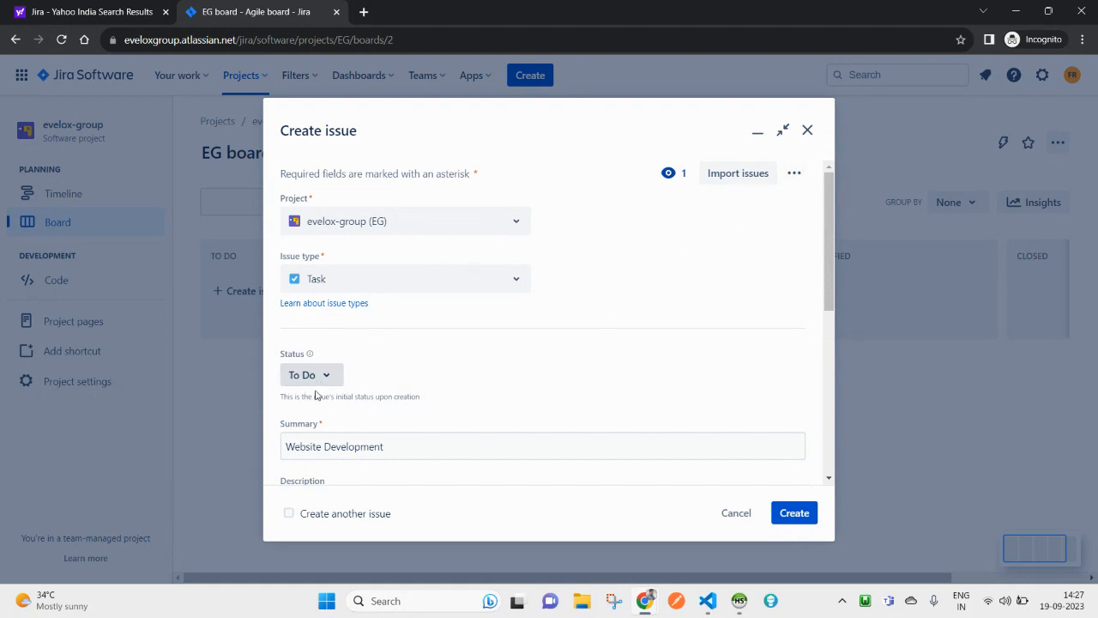
scroll(320, 396, "down", 5)
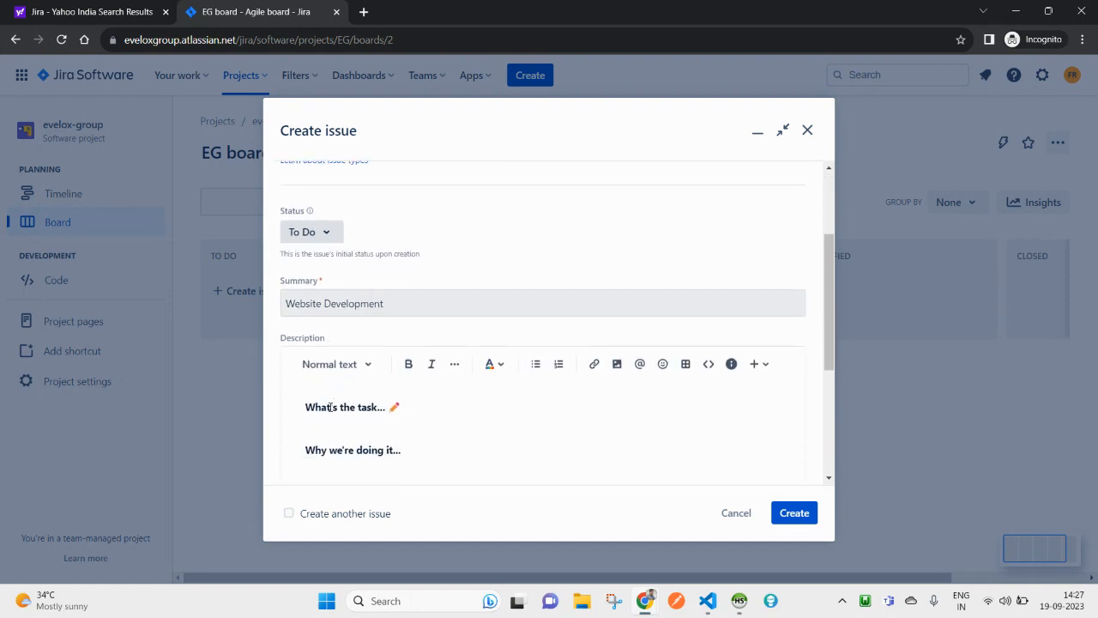
left_click(455, 414)
scroll(457, 415, "down", 1)
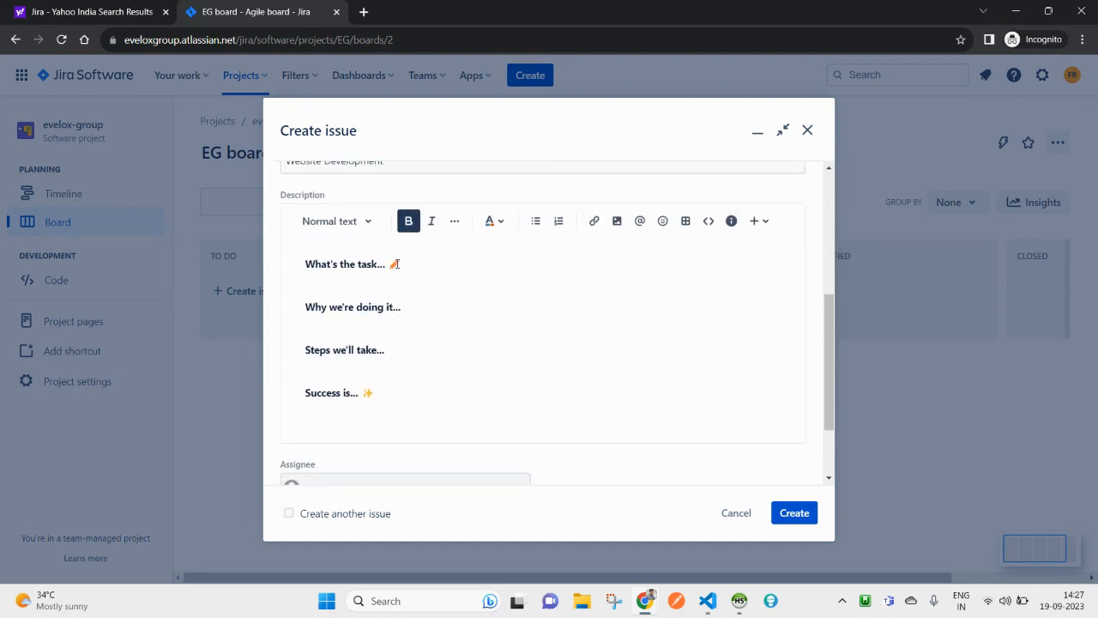
left_click_drag(386, 265, 279, 269)
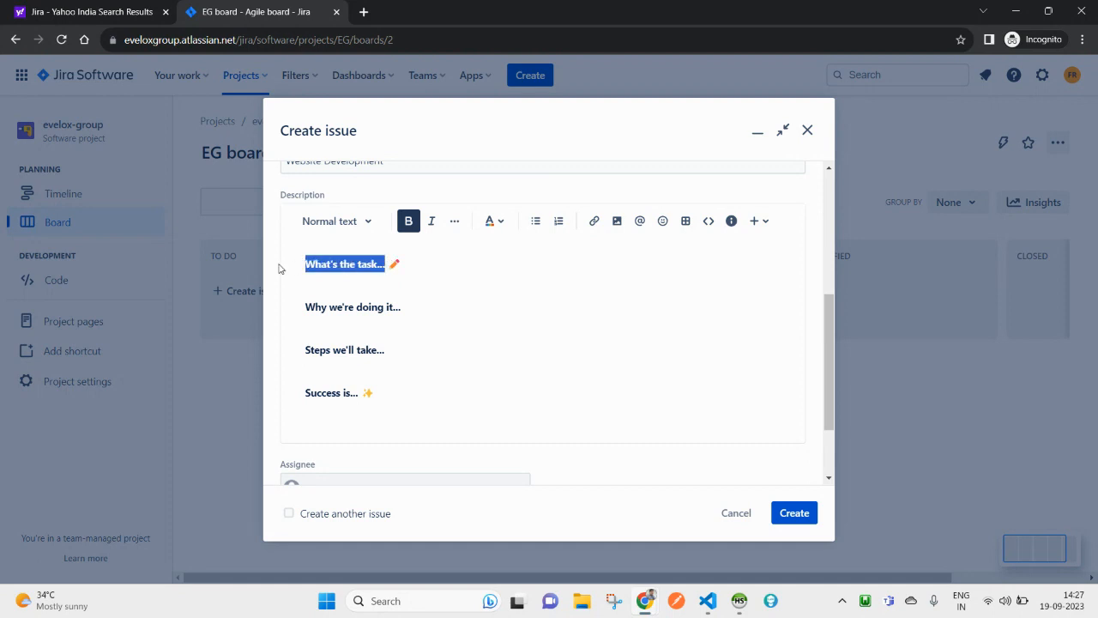
Step: Replace it with an intro line saying the Website Development work will include the items below
type("Thi")
key("BackSpace")
key("BackSpace")
key("BackSpace")
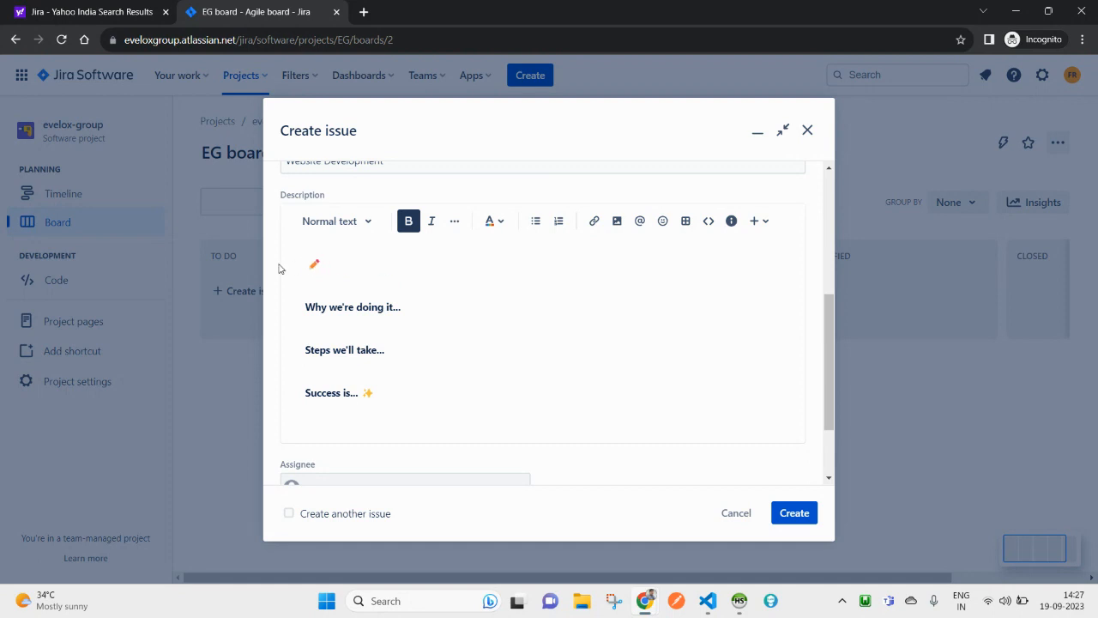
key("ctrl+v")
type("work")
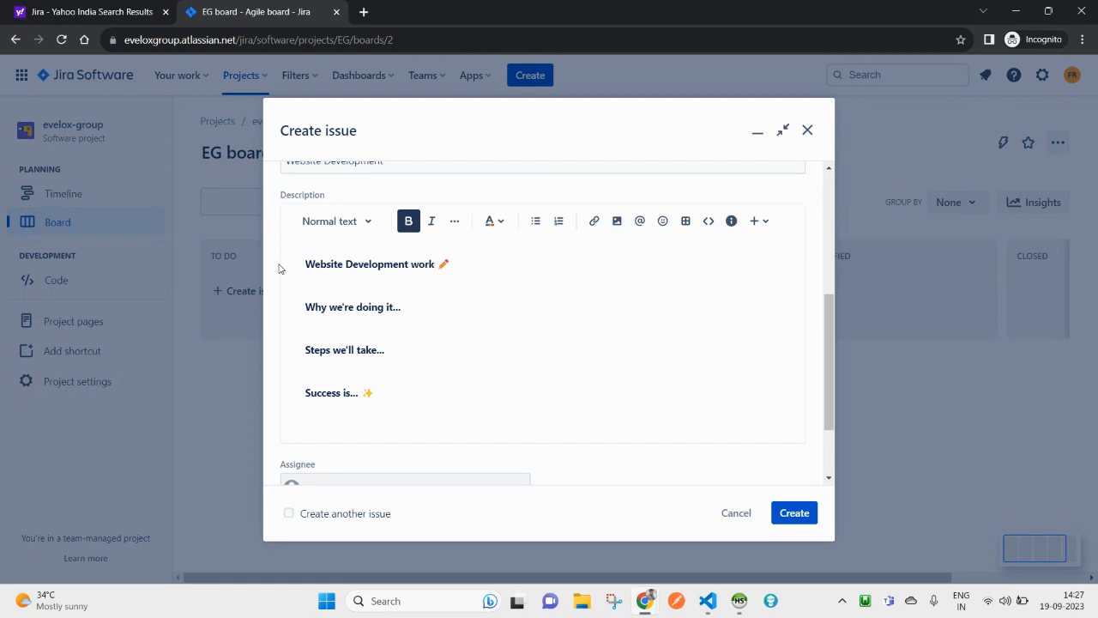
type(" - that will include system")
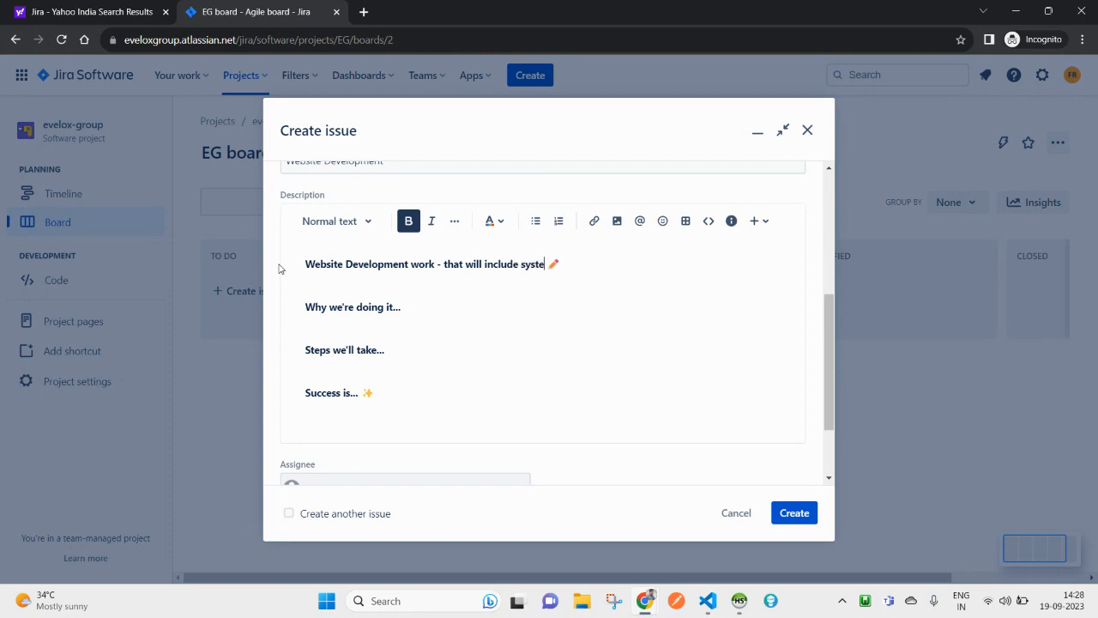
key("BackSpace")
key("BackSpace")
key("BackSpace")
key("BackSpace")
key("BackSpace")
key("BackSpace")
type("below:")
key("Return")
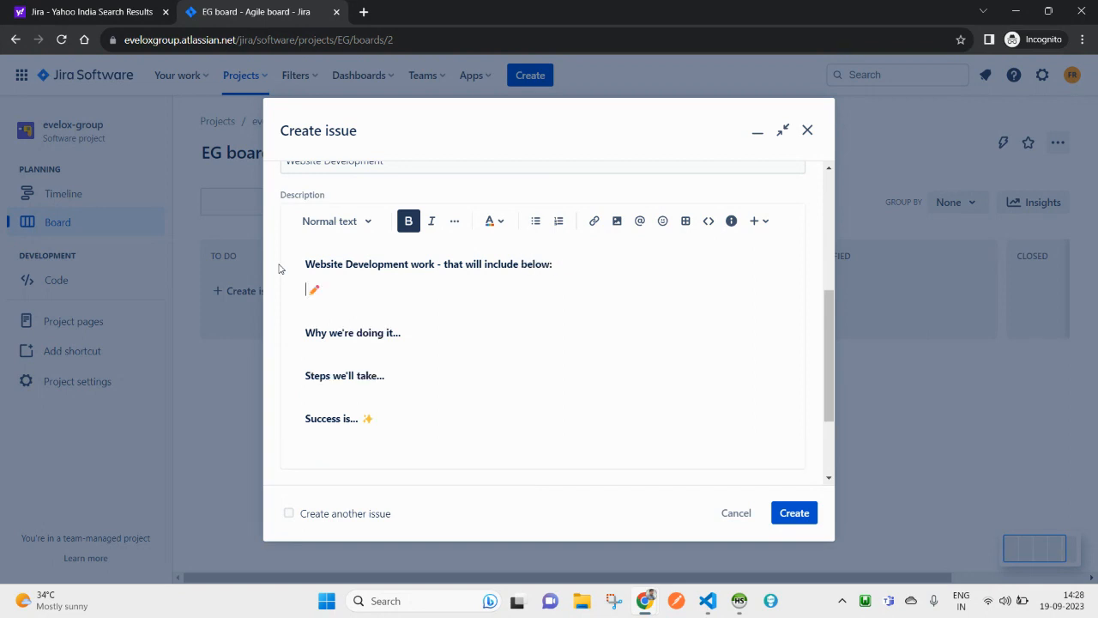
Step: List System Requirement gathering and System Design, correcting the spelling of Requirement
type("System Requrement gathering")
key("Return")
type("System Design")
key("Return")
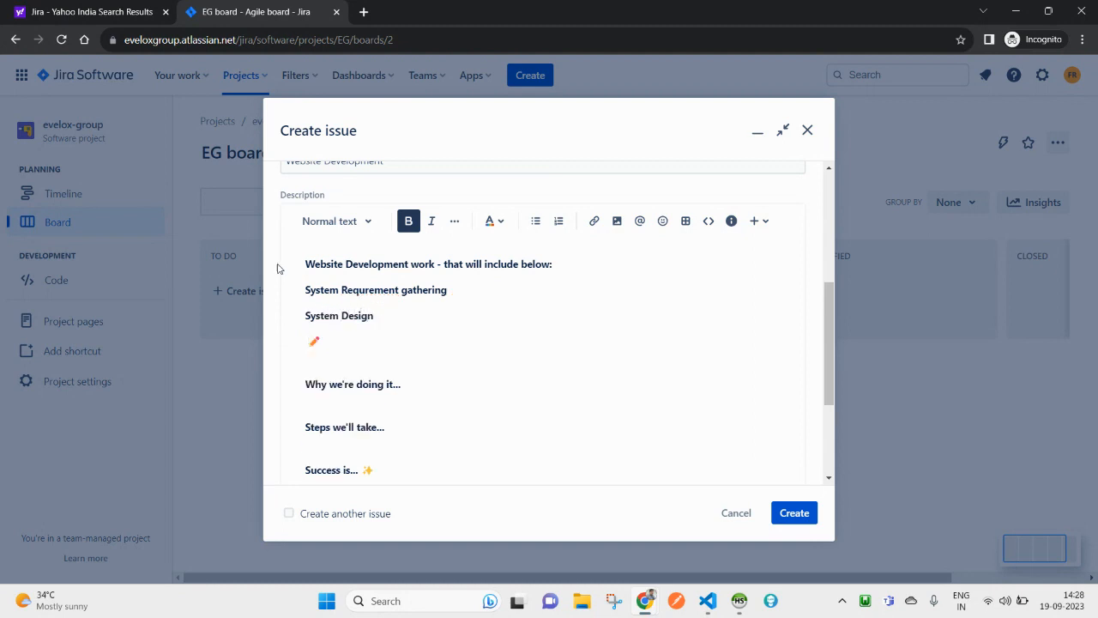
right_click(385, 292)
left_click(429, 305)
Step: Add Website Development and 'Content Writing.' as the next two items
type("Wed")
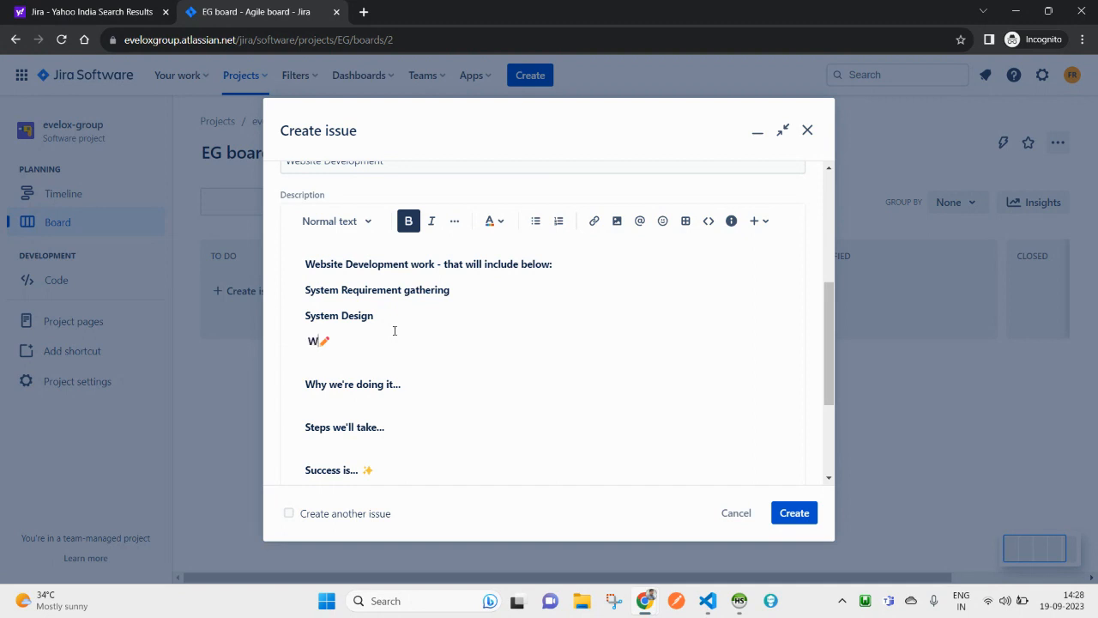
key("BackSpace")
type("bsite Development")
key("Return")
type("Co")
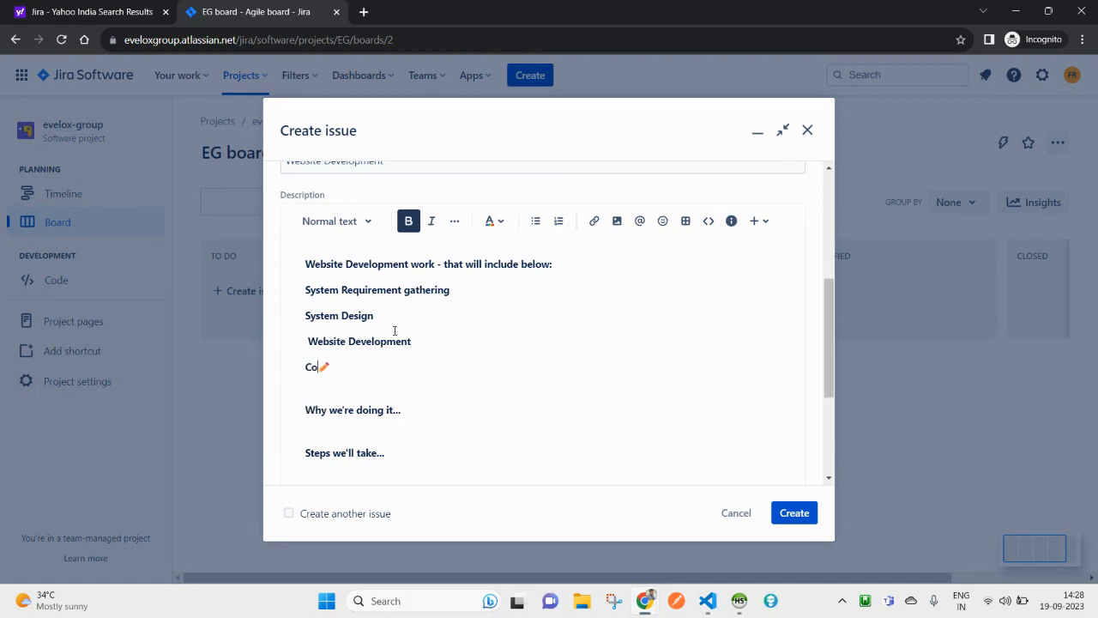
key("BackSpace")
key("BackSpace")
type("Conte")
type("nt wirti")
key("BackSpace")
key("BackSpace")
key("BackSpace")
key("BackSpace")
key("BackSpace")
type("Writing.")
Step: Delete the leftover template lines below the list
scroll(373, 434, "down", 1)
left_click_drag(408, 438, 301, 326)
key("BackSpace")
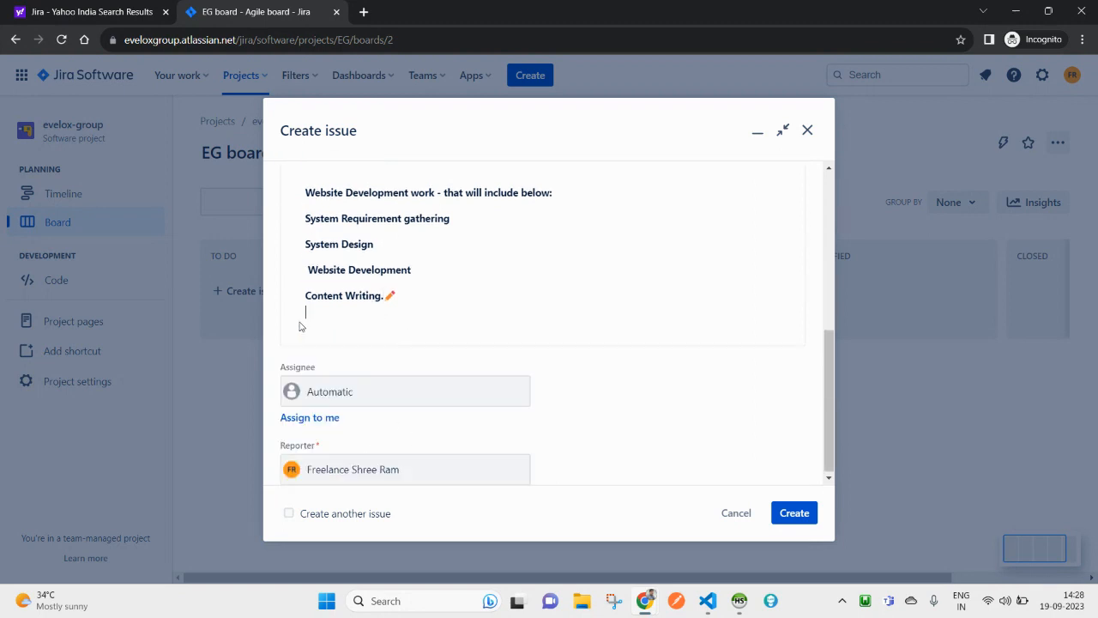
scroll(405, 259, "up", 2)
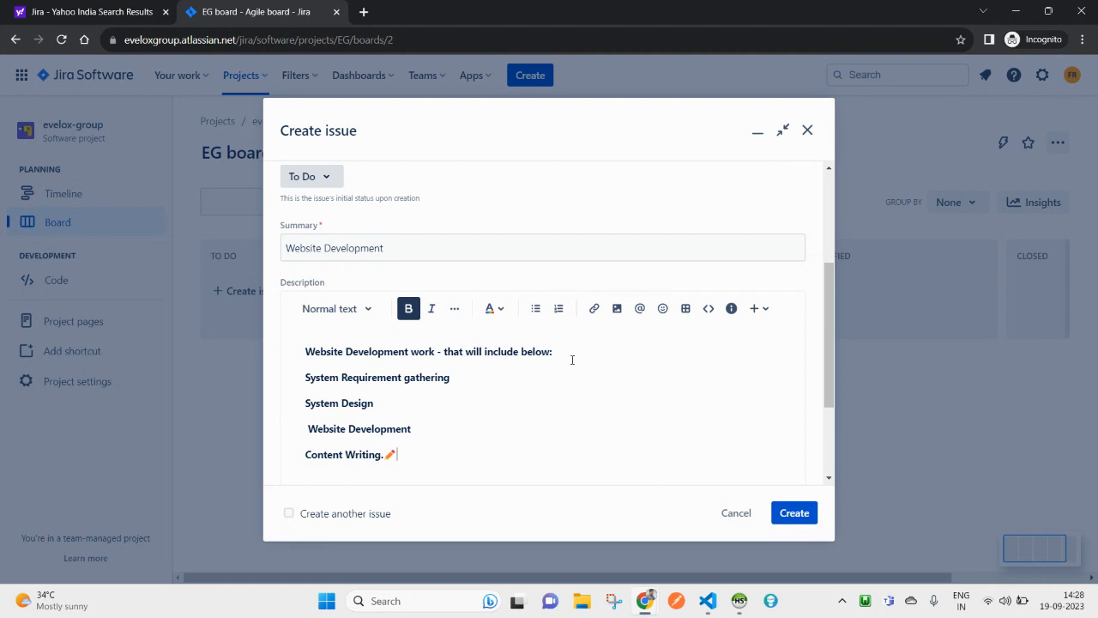
Step: Bullet the four lines from System Requirement gathering through Content Writing
triple_click(341, 378)
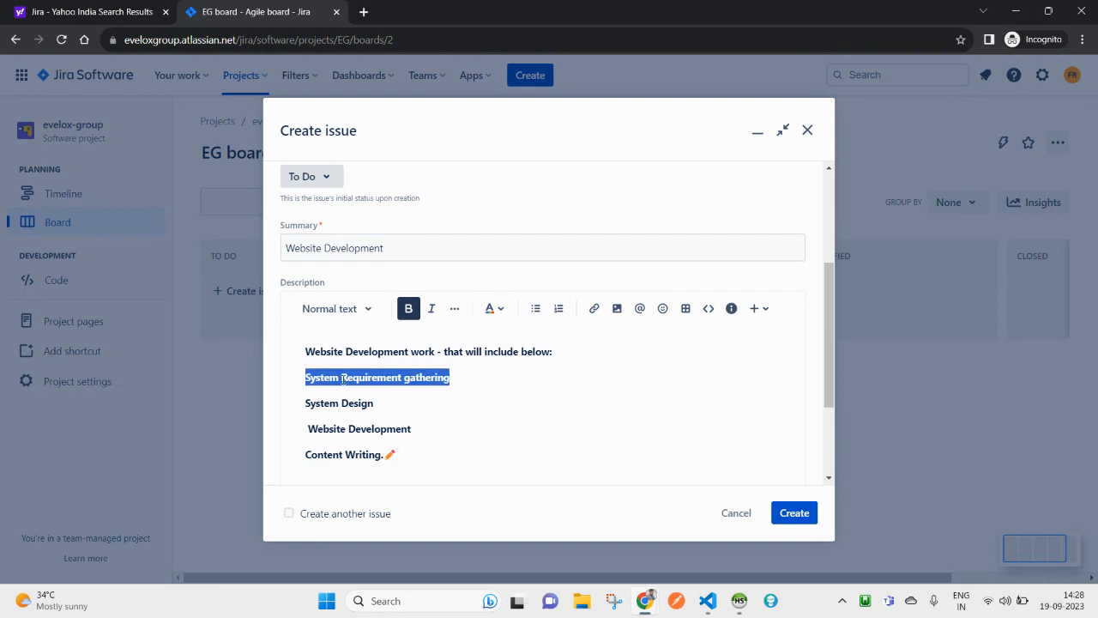
left_click(459, 456)
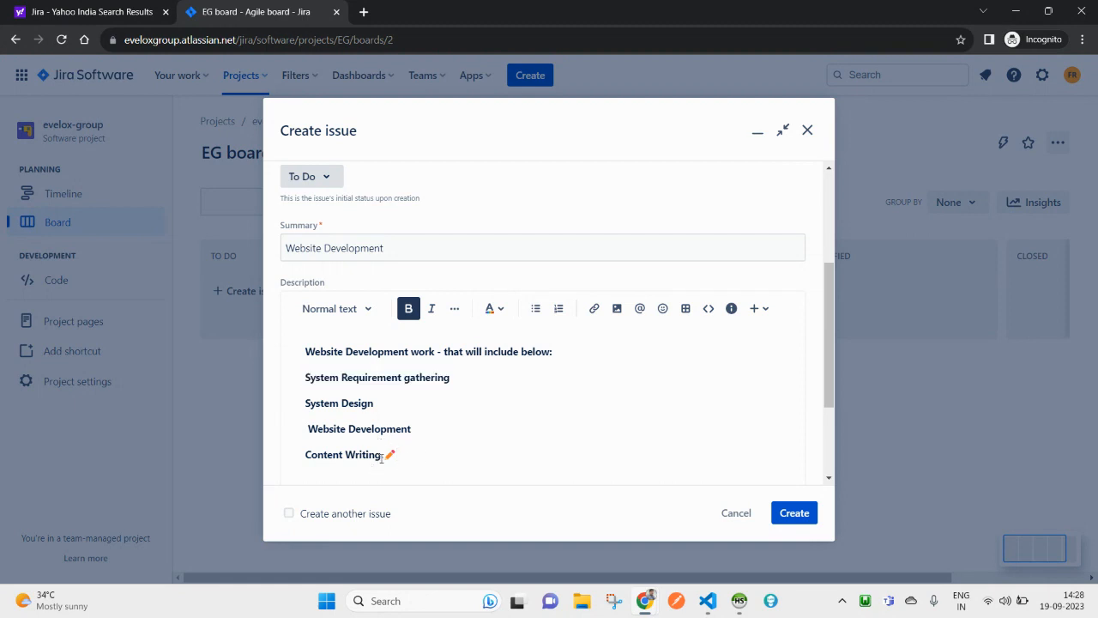
left_click_drag(384, 455, 303, 386)
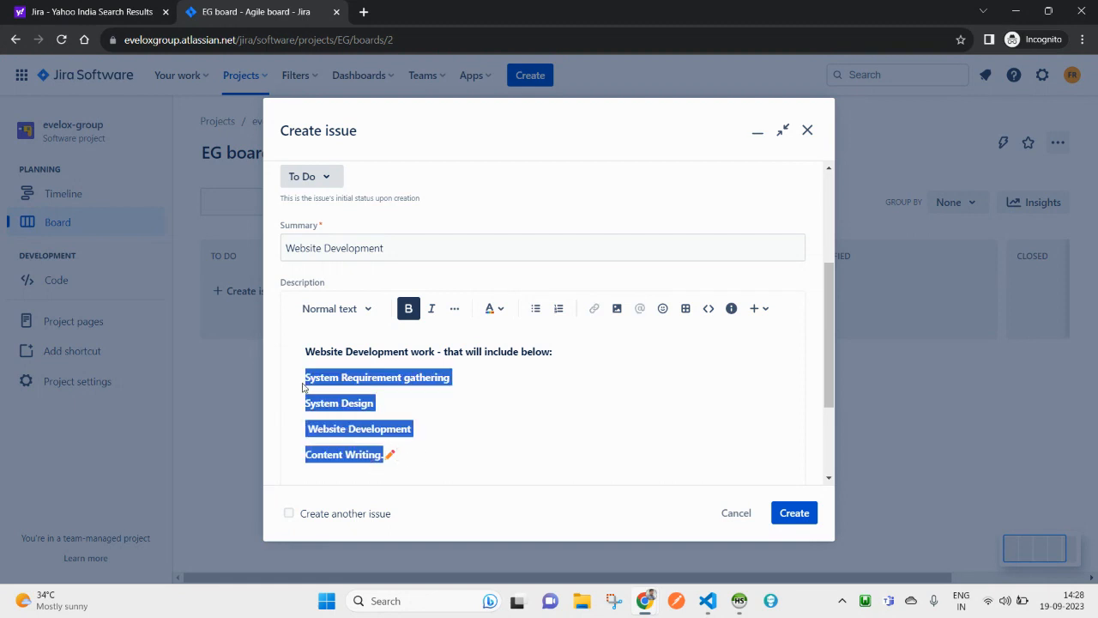
left_click(535, 308)
left_click(691, 416)
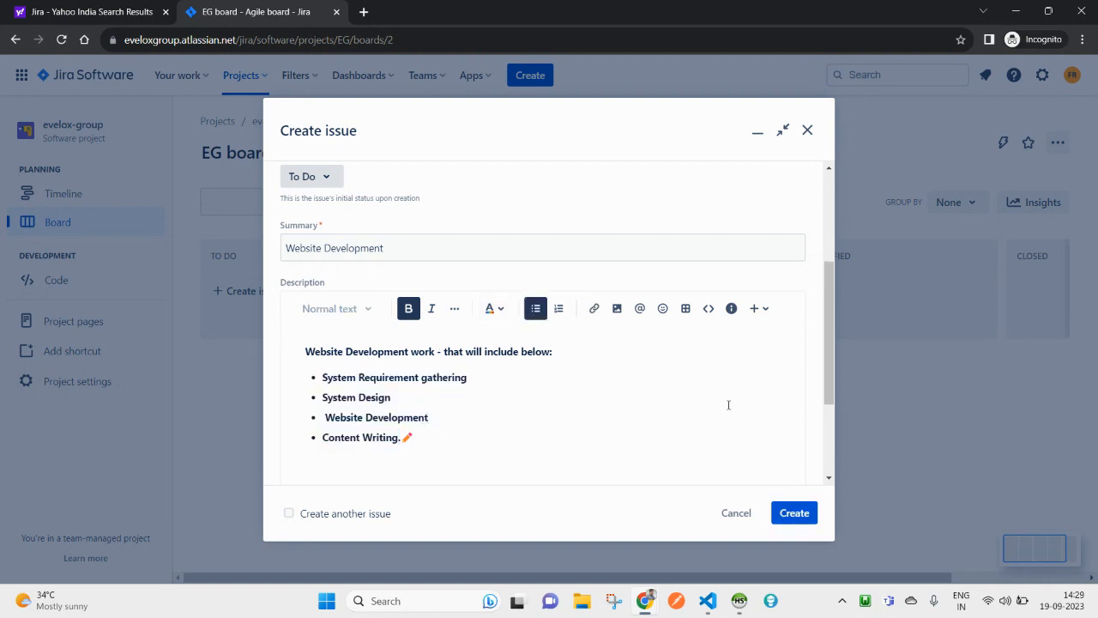
scroll(669, 414, "down", 3)
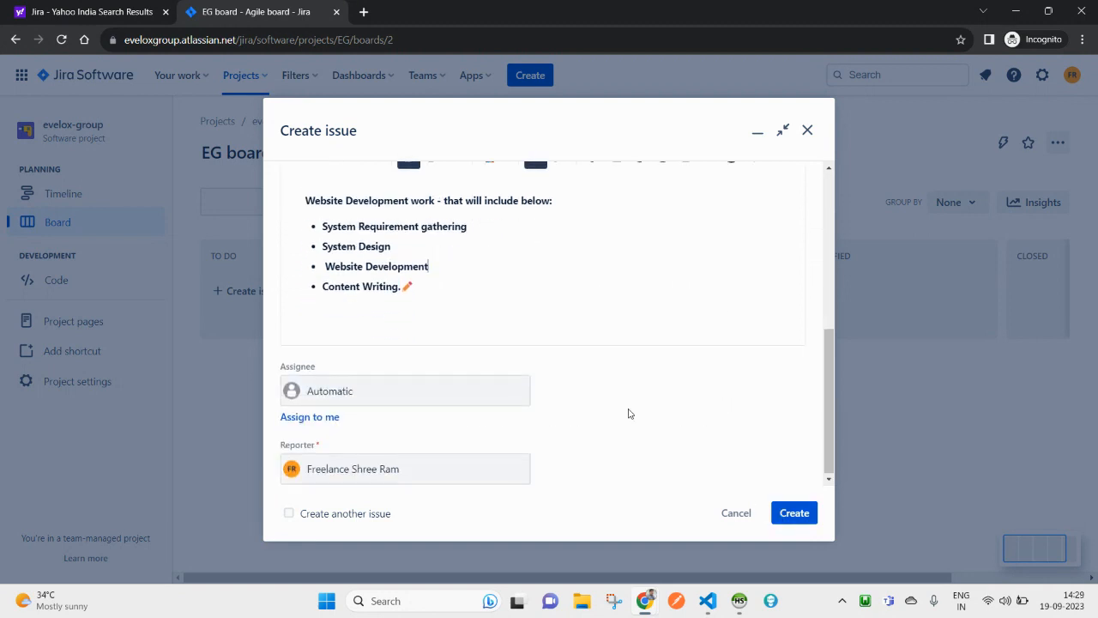
Step: Change the assignee from yourself to Unassigned in the Assignee dropdown
left_click(308, 420)
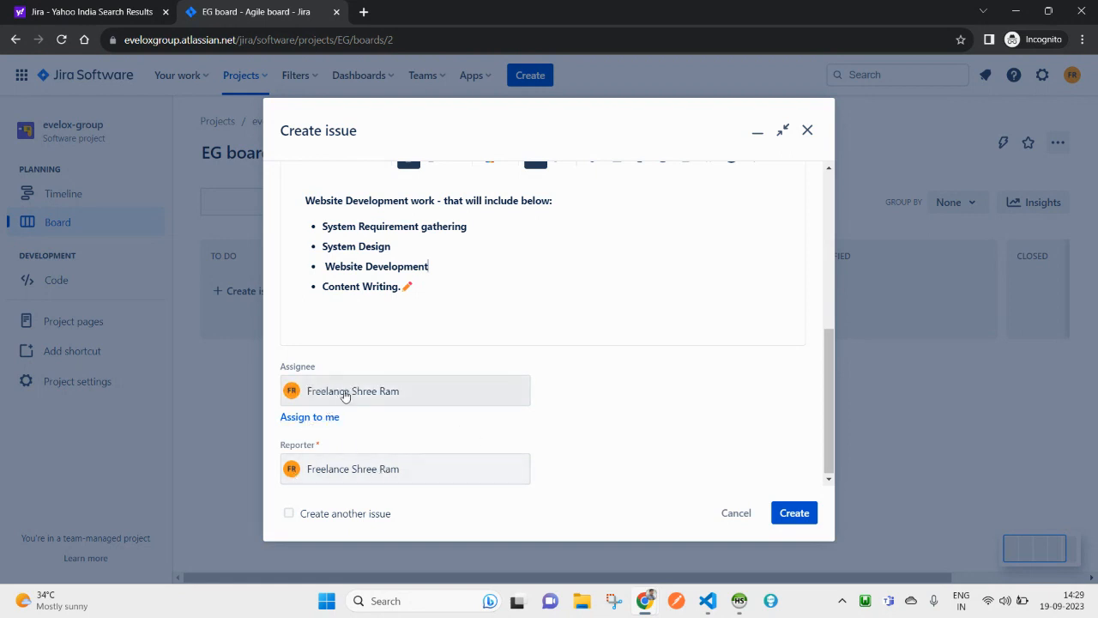
left_click(344, 395)
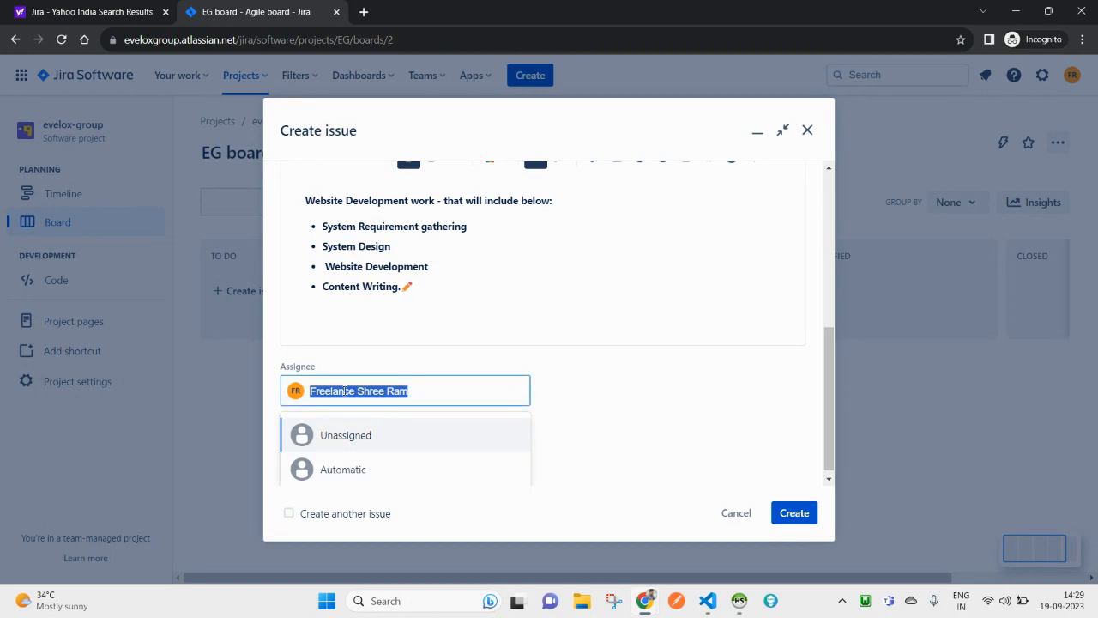
left_click(348, 445)
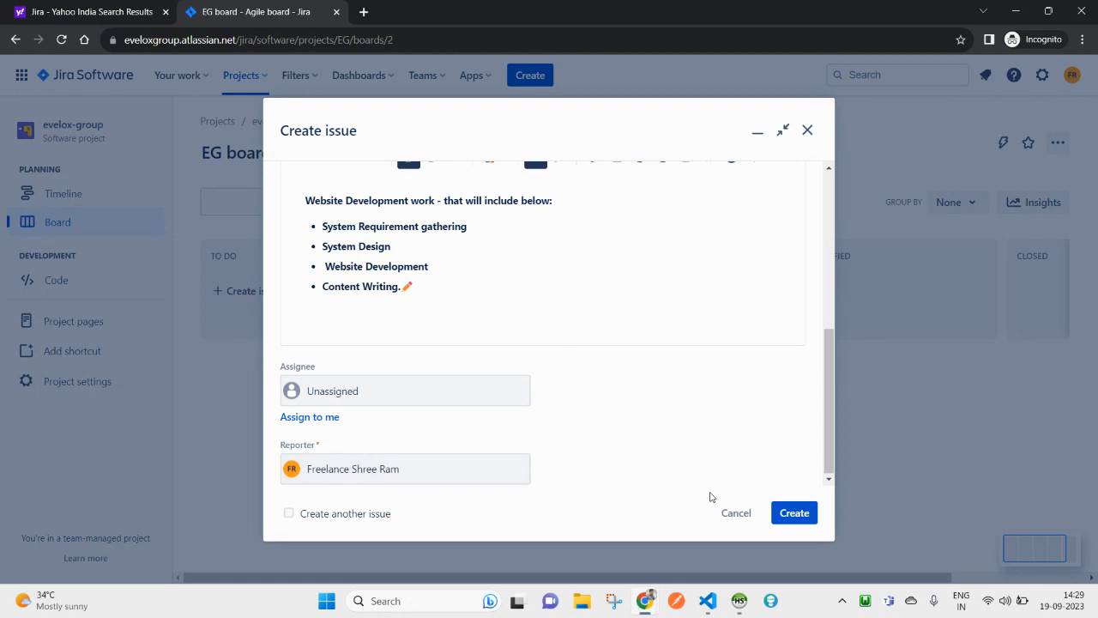
scroll(615, 366, "up", 5)
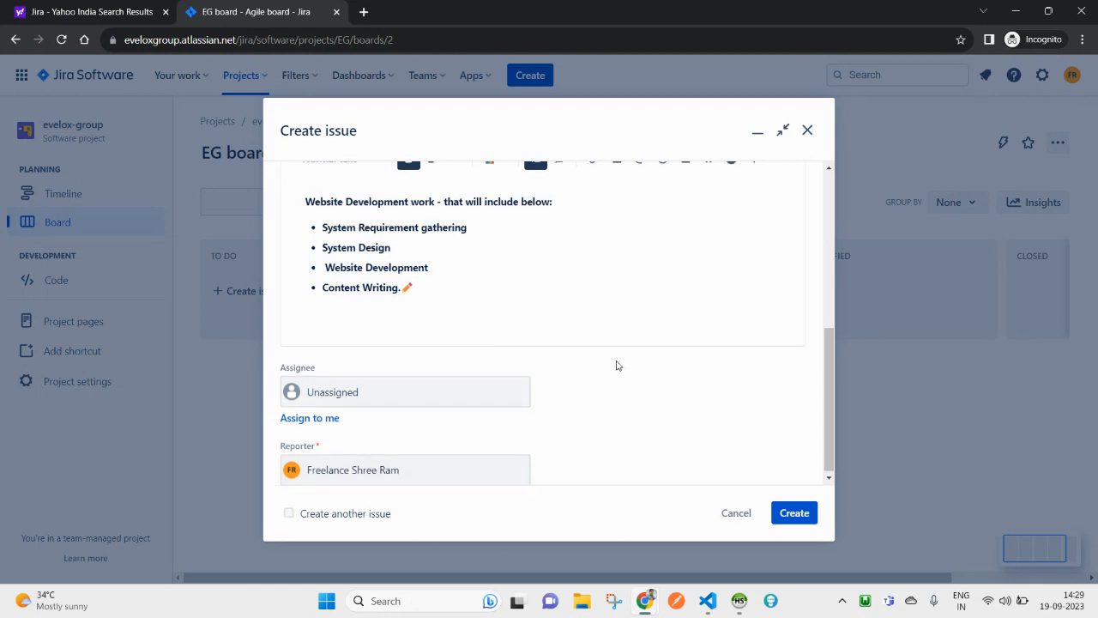
scroll(709, 483, "down", 2)
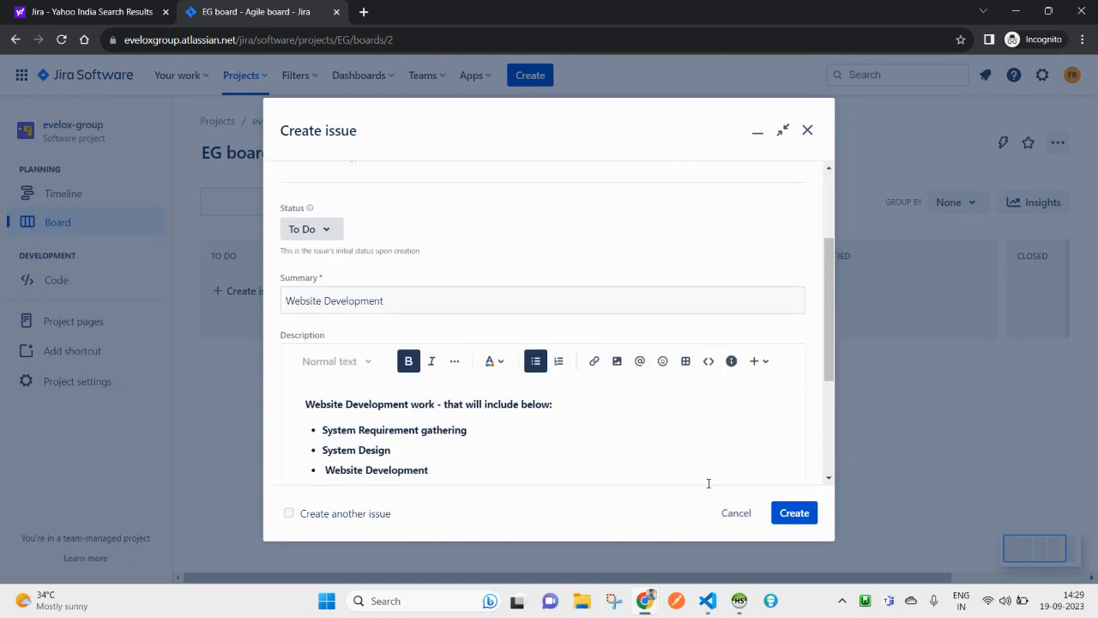
Step: Create the Website Development task as EG-1 and open its details
left_click(788, 514)
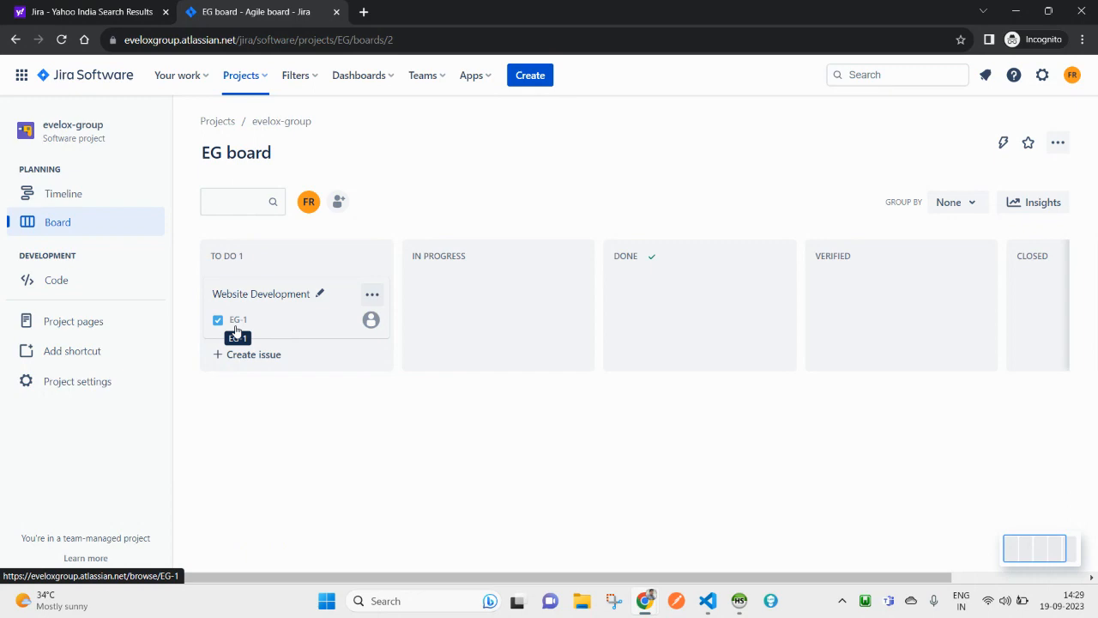
left_click(238, 325)
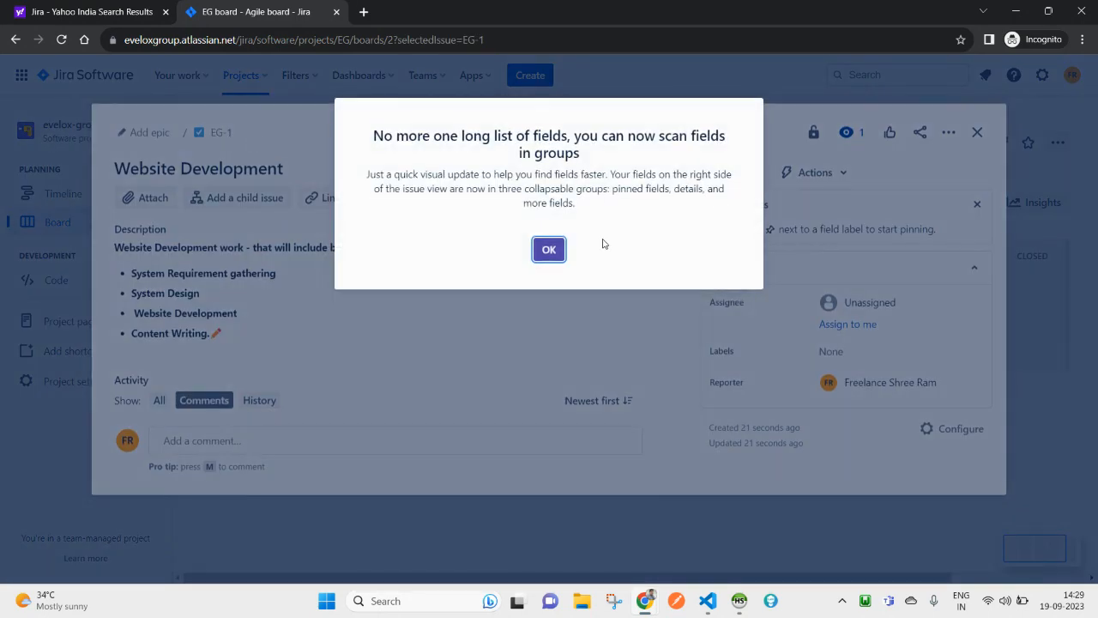
Step: Dismiss the grouped-fields notice, close the EG-1 details, and show the recent projects list
left_click(548, 446)
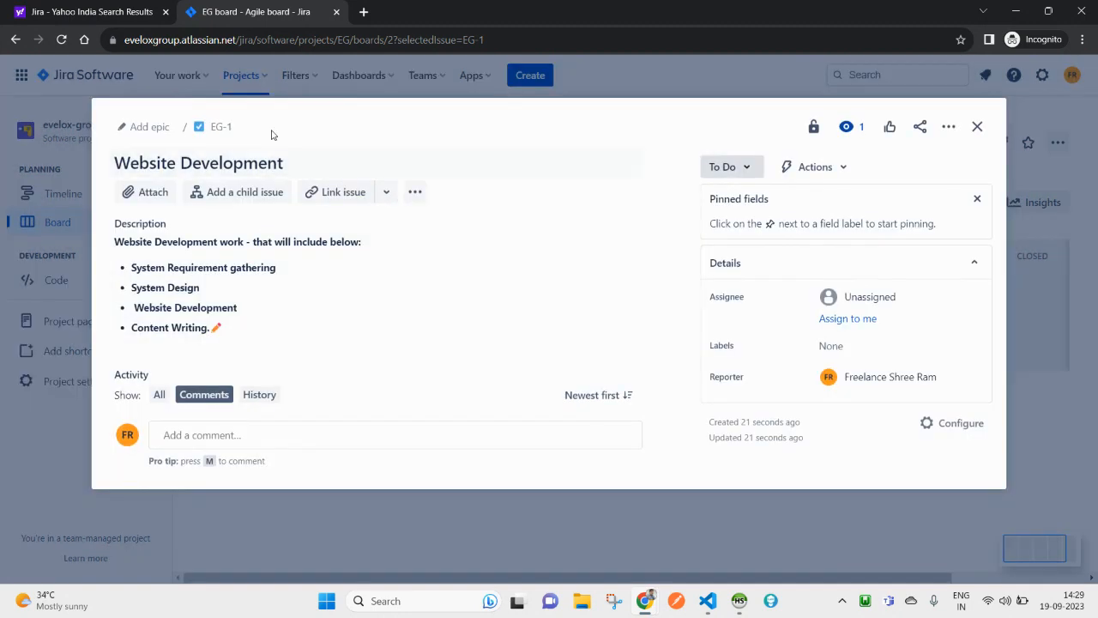
left_click(254, 76)
left_click(254, 77)
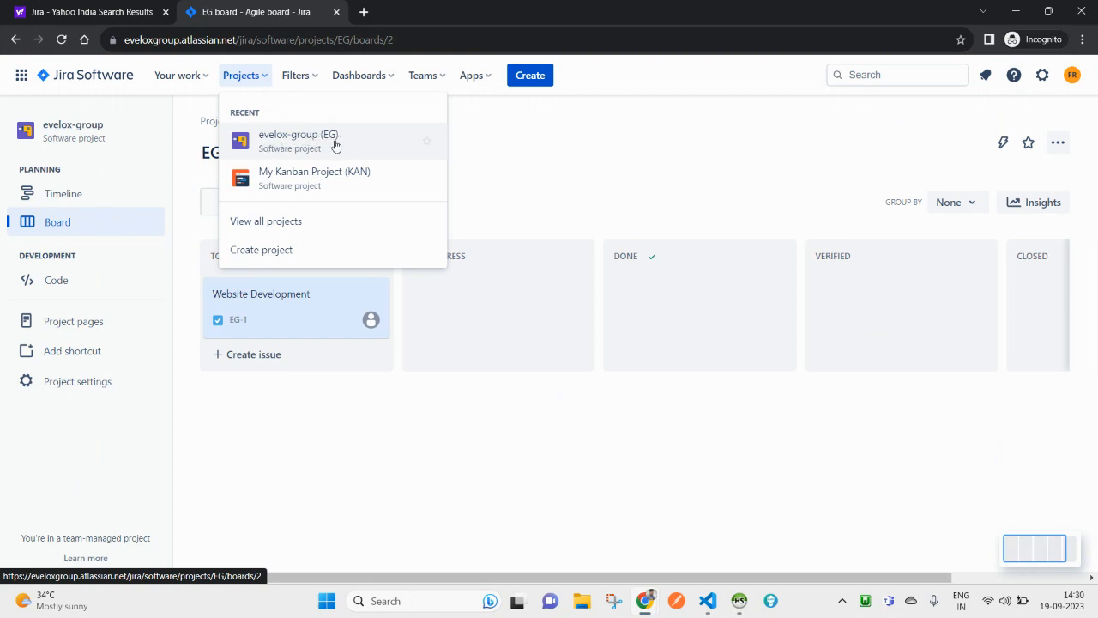
Step: Move Website Development to IN PROGRESS and back to TO DO, then reload the board
left_click(517, 150)
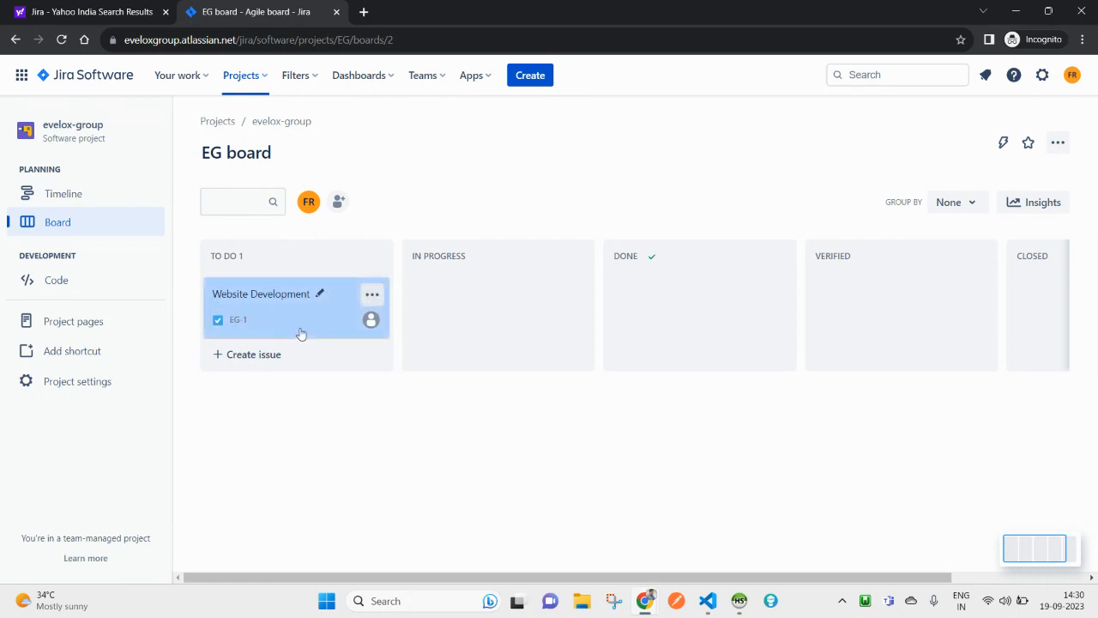
left_click_drag(254, 309, 445, 299)
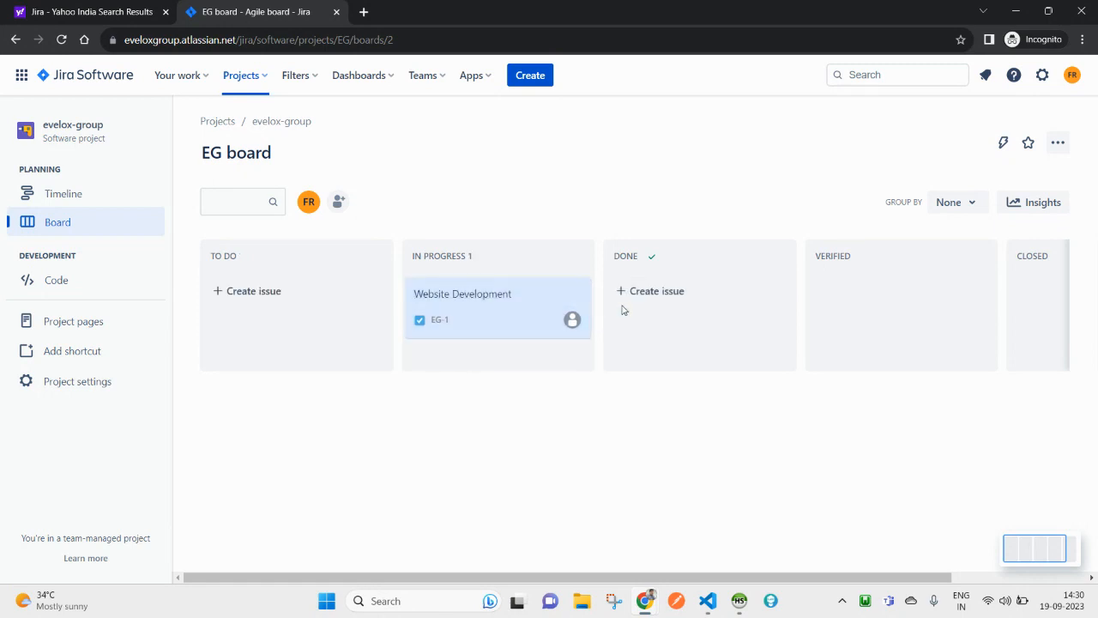
left_click_drag(496, 302, 234, 343)
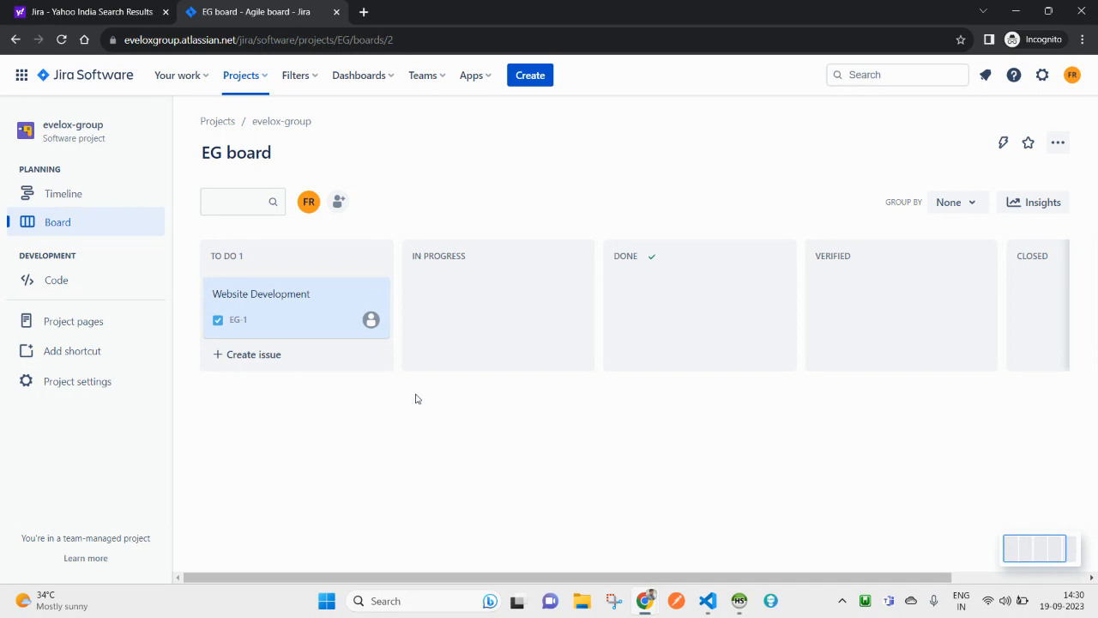
right_click(534, 186)
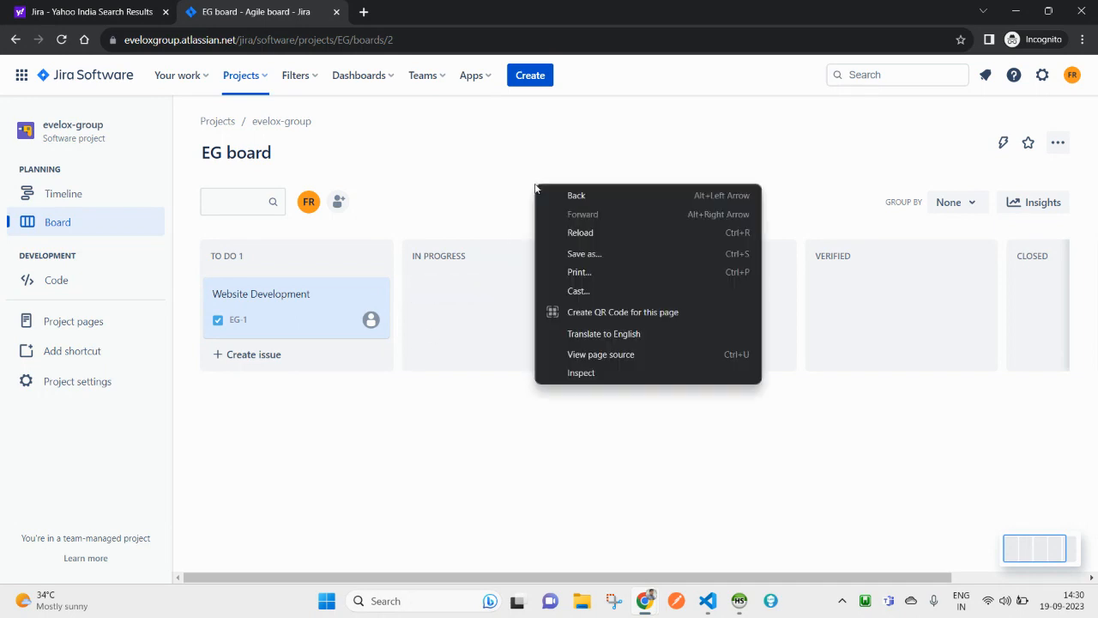
left_click(579, 235)
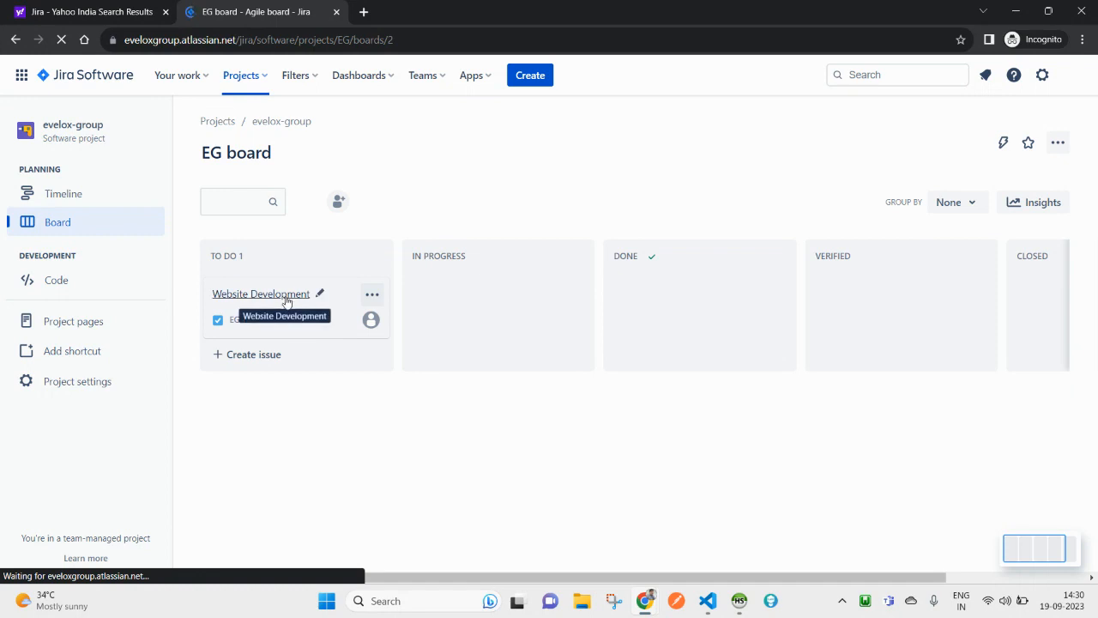
left_click(285, 301)
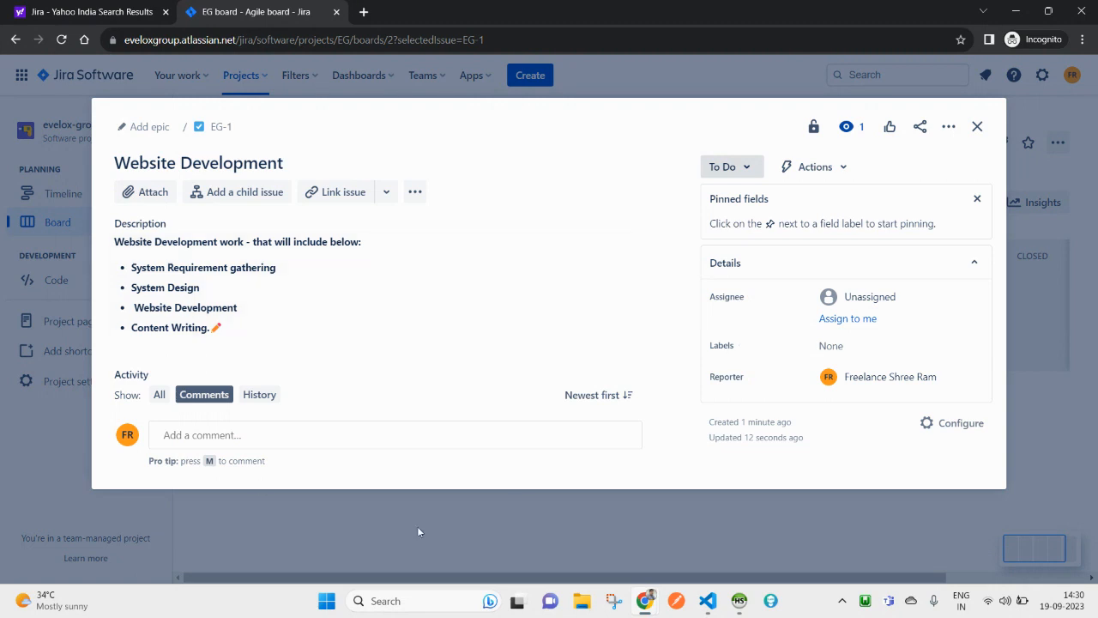
left_click(255, 395)
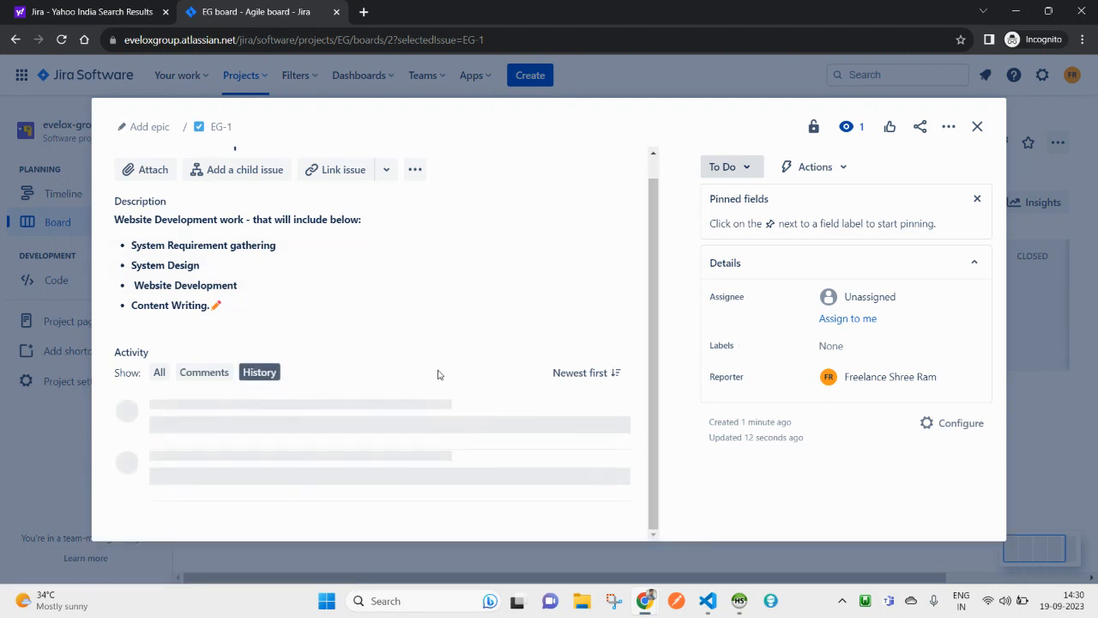
scroll(399, 435, "down", 1)
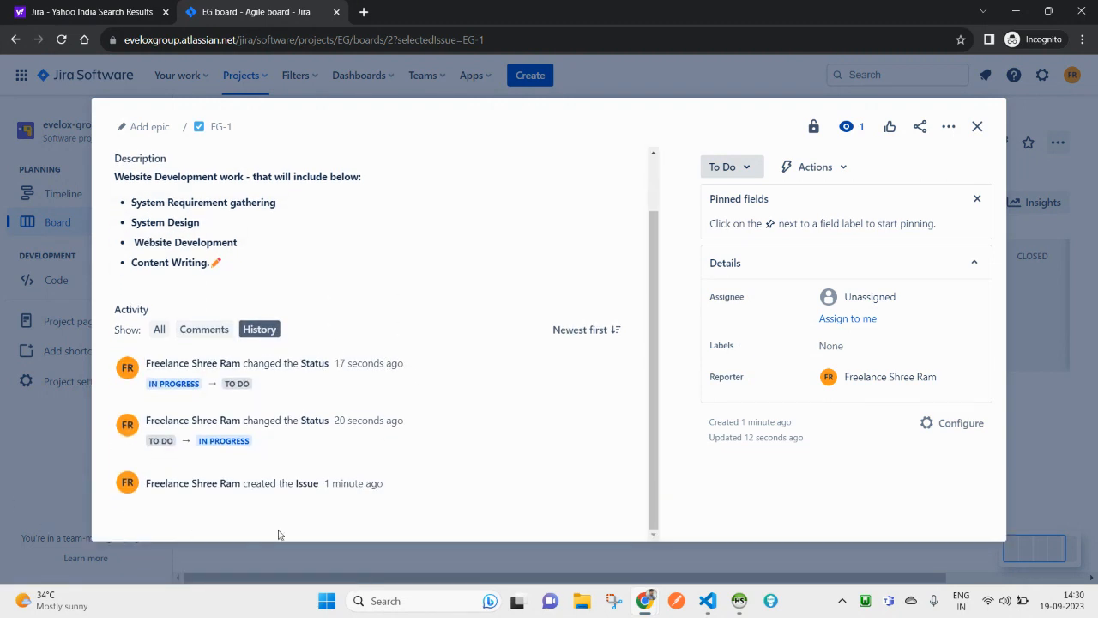
left_click_drag(386, 486, 316, 482)
left_click(392, 488)
left_click_drag(403, 366, 420, 381)
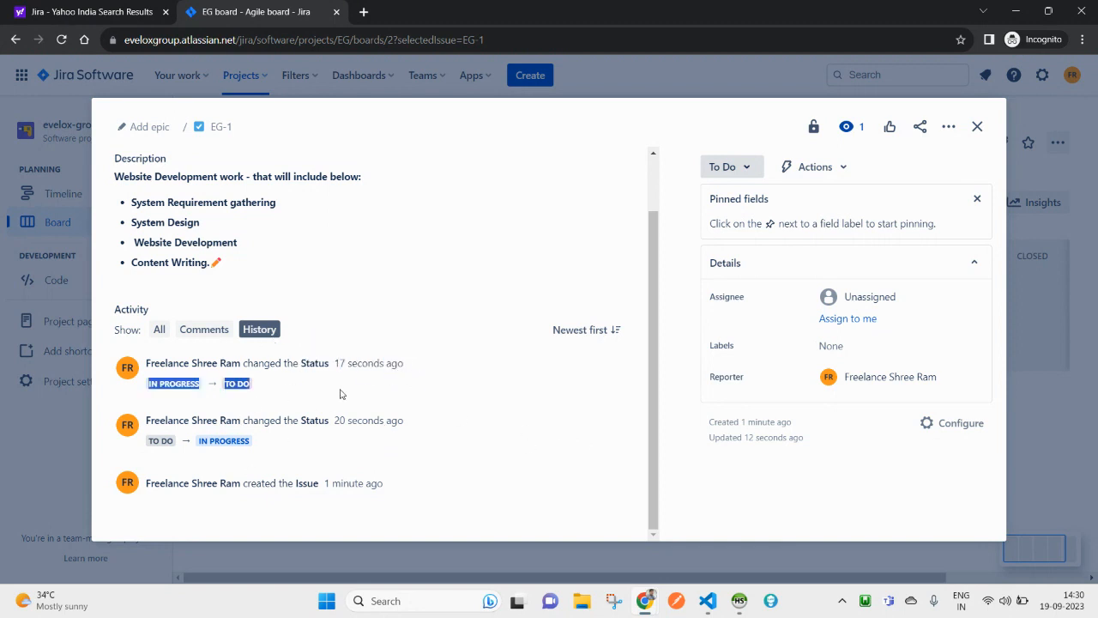
scroll(571, 390, "up", 1)
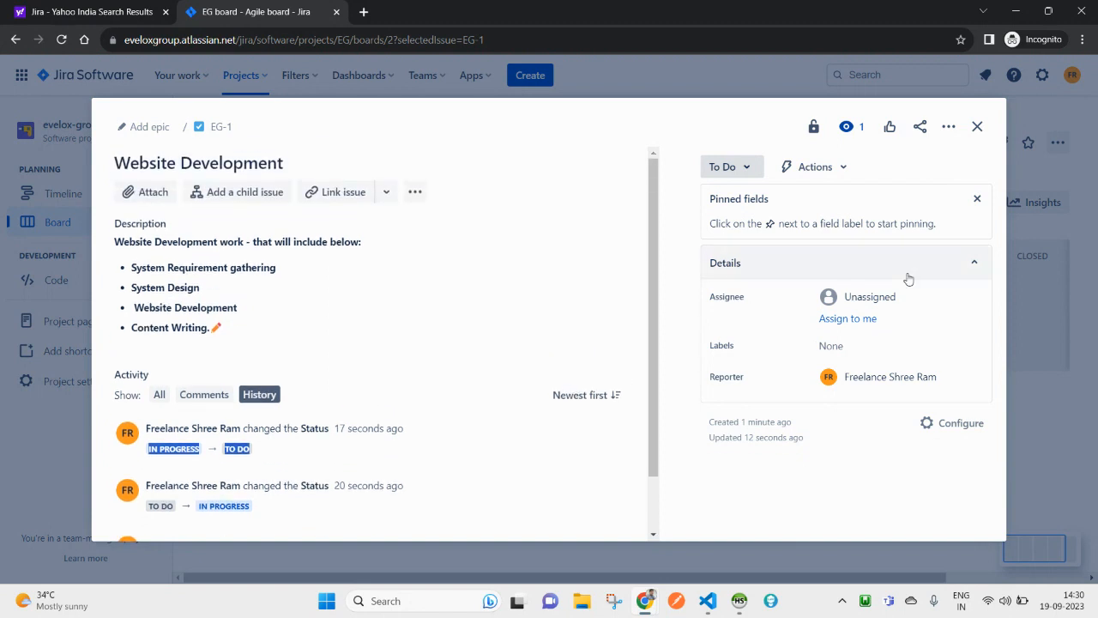
left_click(978, 127)
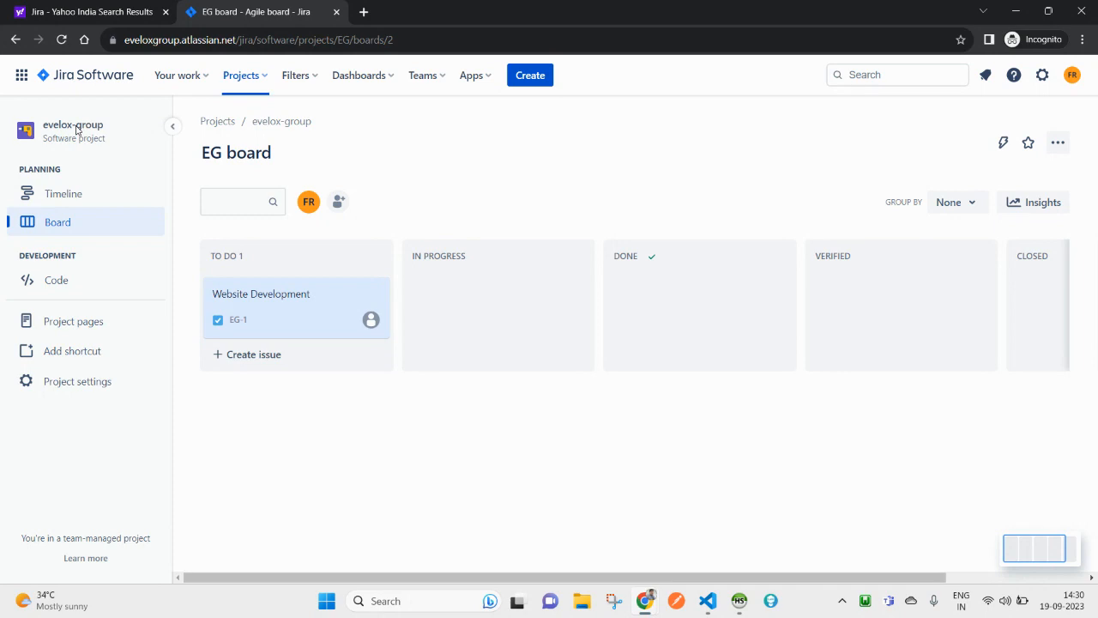
Step: Check the account and board menus, reselect evelox-group, and bring up Add People
left_click(1073, 75)
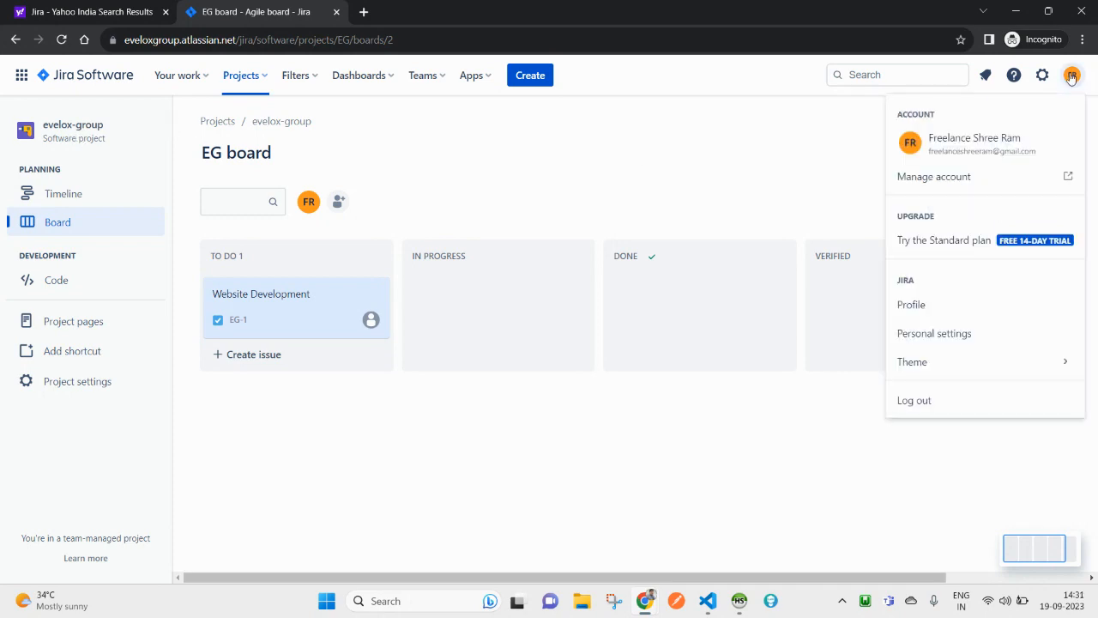
left_click(978, 167)
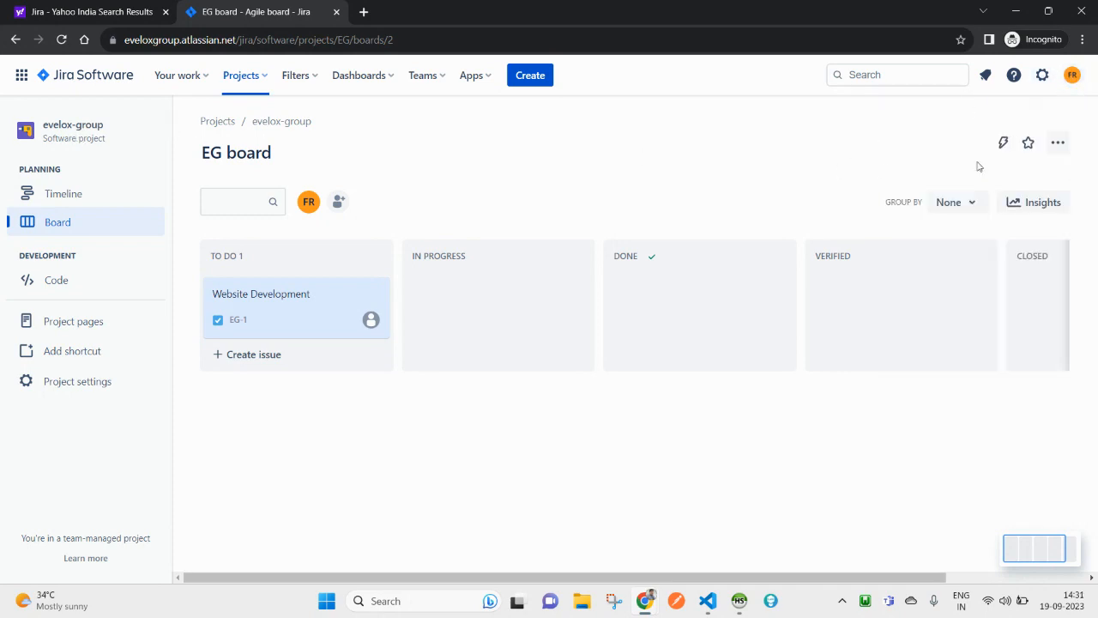
left_click(1056, 144)
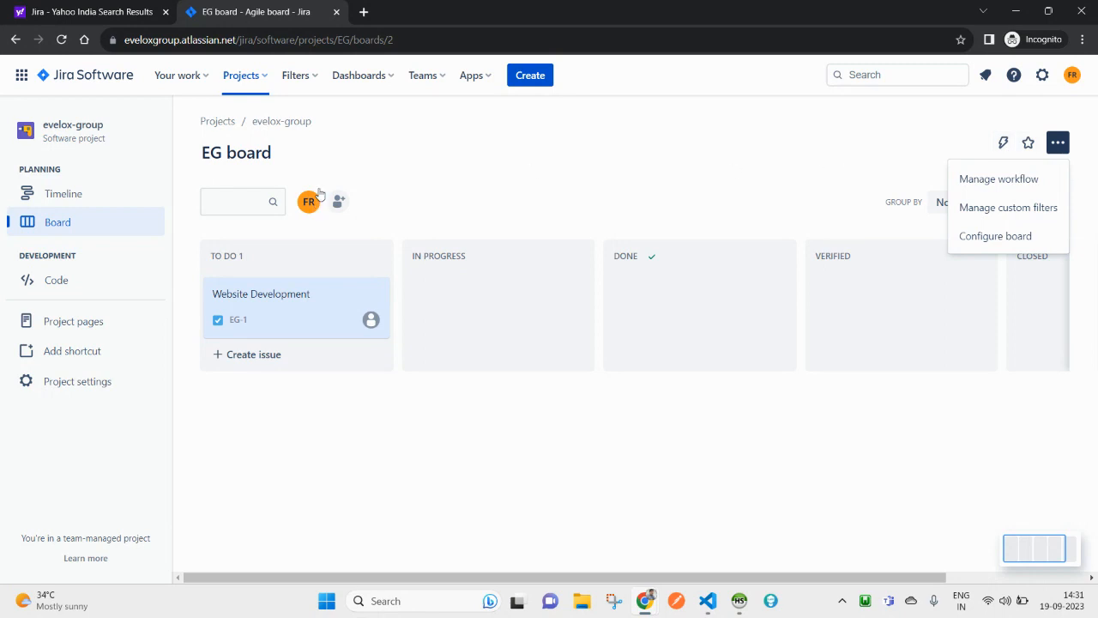
left_click(419, 189)
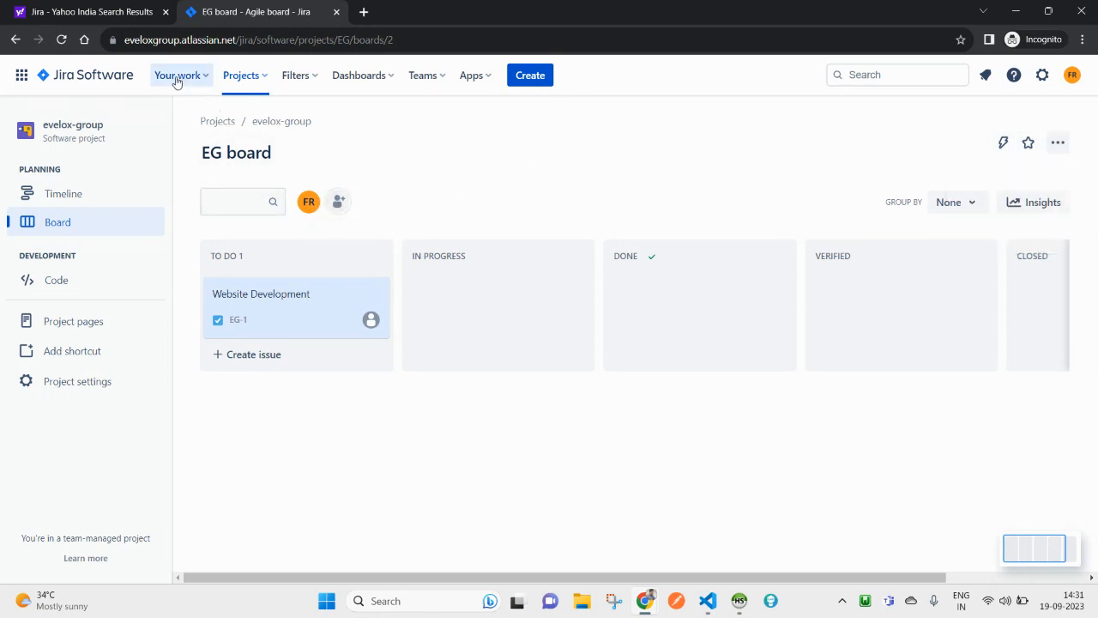
left_click(252, 91)
left_click(269, 134)
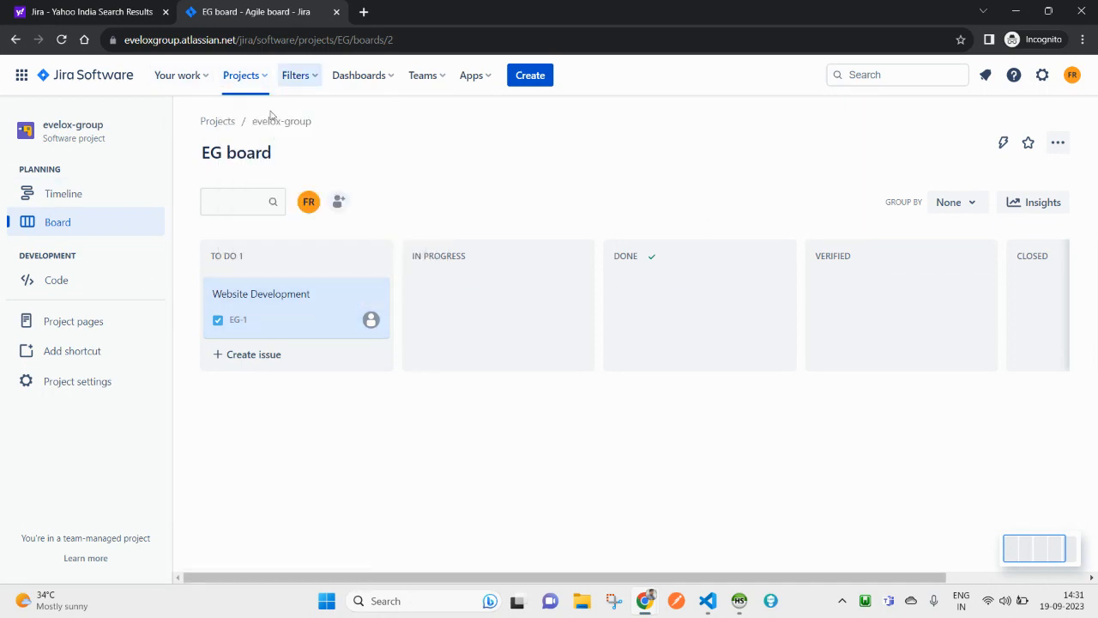
left_click(338, 202)
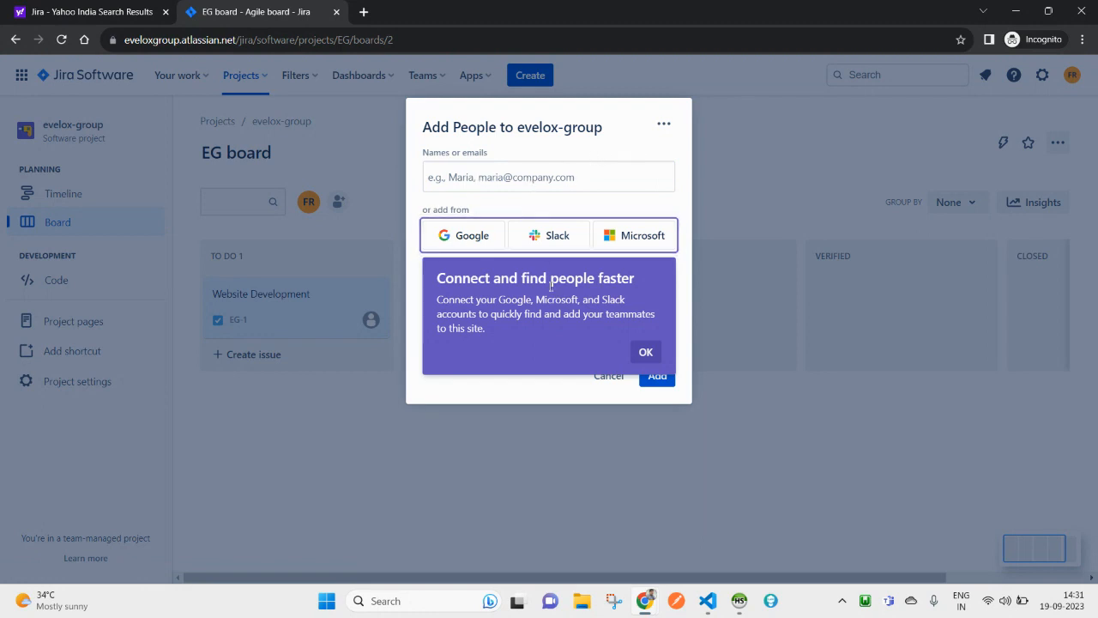
Step: Enter the new member's e-mail address, pick the suggestion, and try changing the Role
left_click(646, 351)
left_click(489, 180)
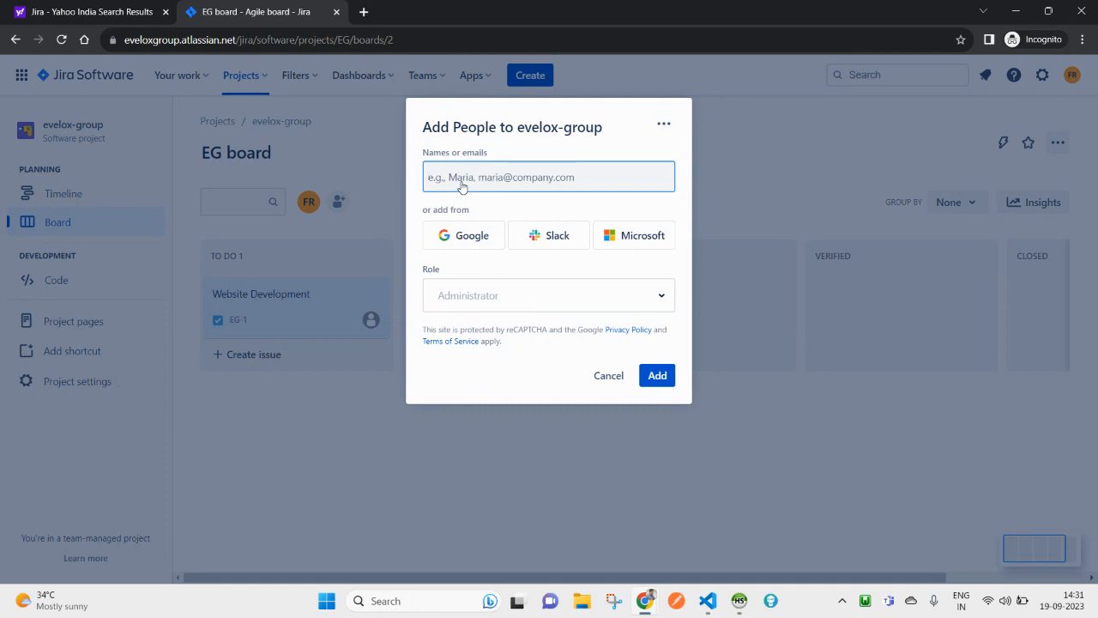
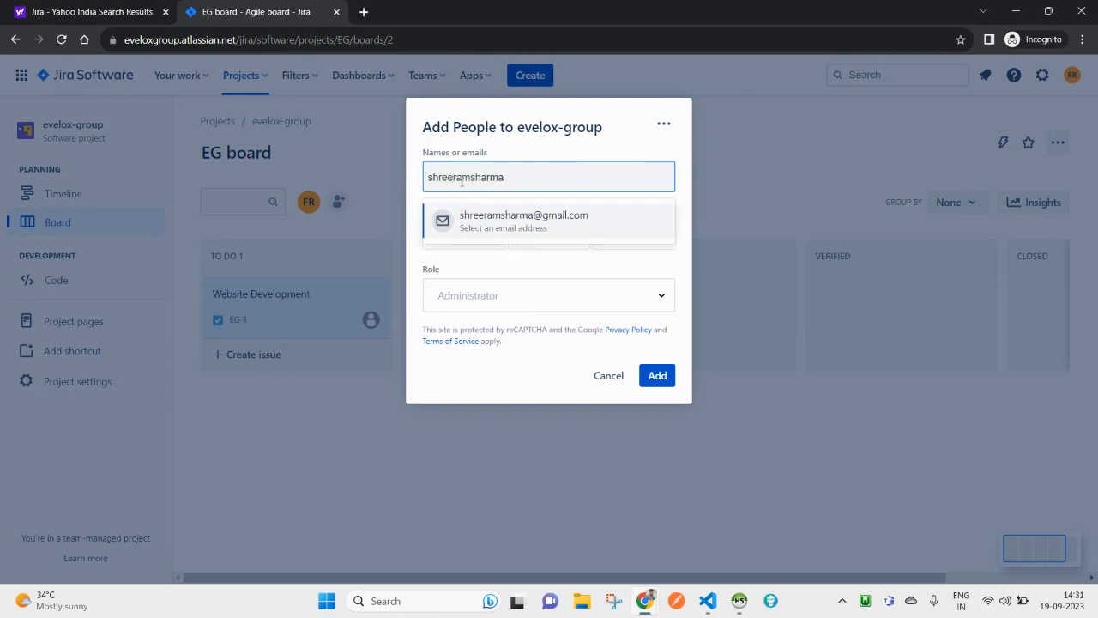
left_click(544, 223)
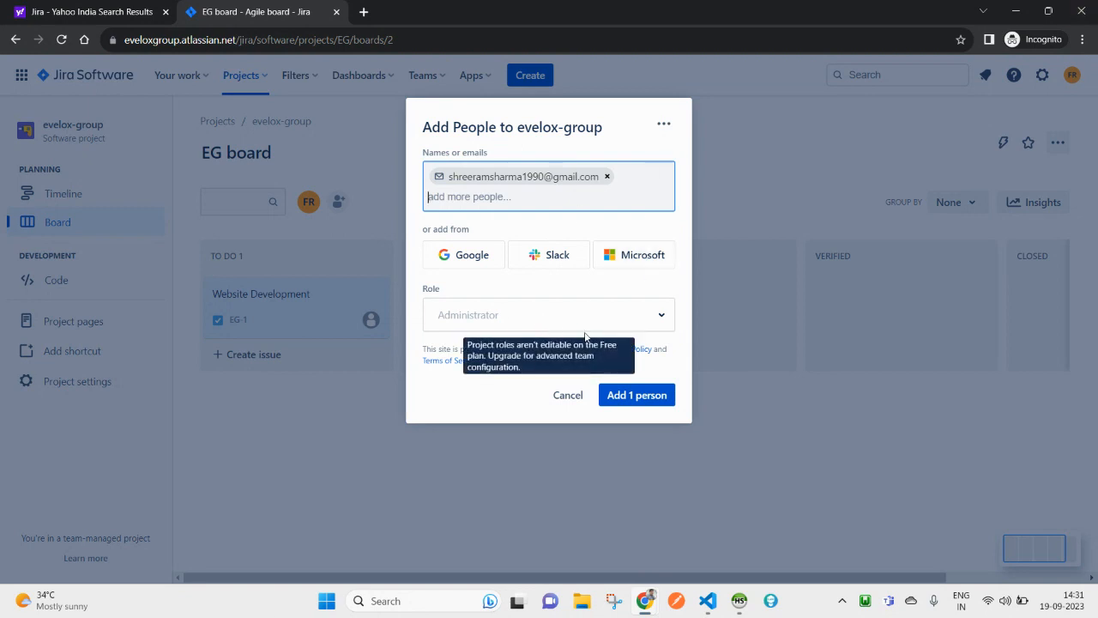
left_click(659, 318)
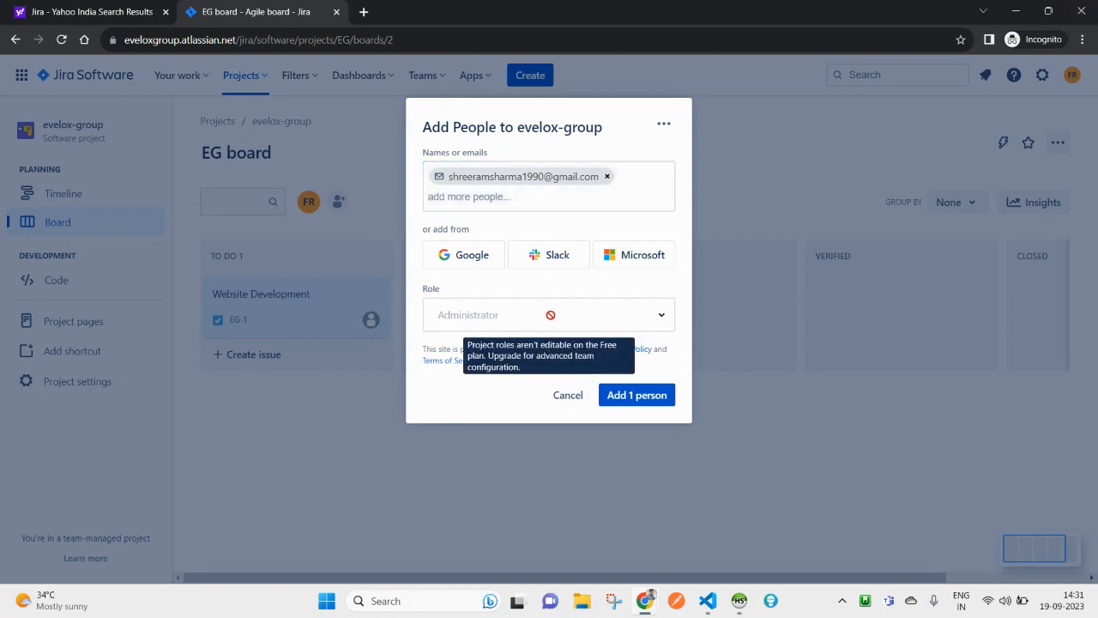
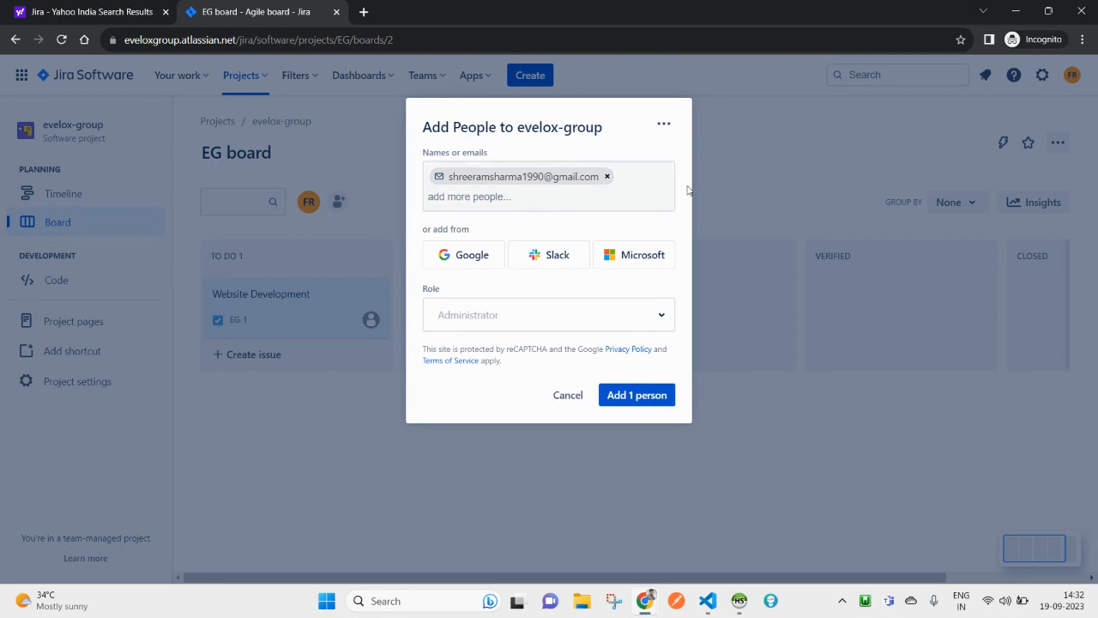
Step: Add the 1 invited person to evelox-group as Administrator and close the confirmation
left_click(640, 398)
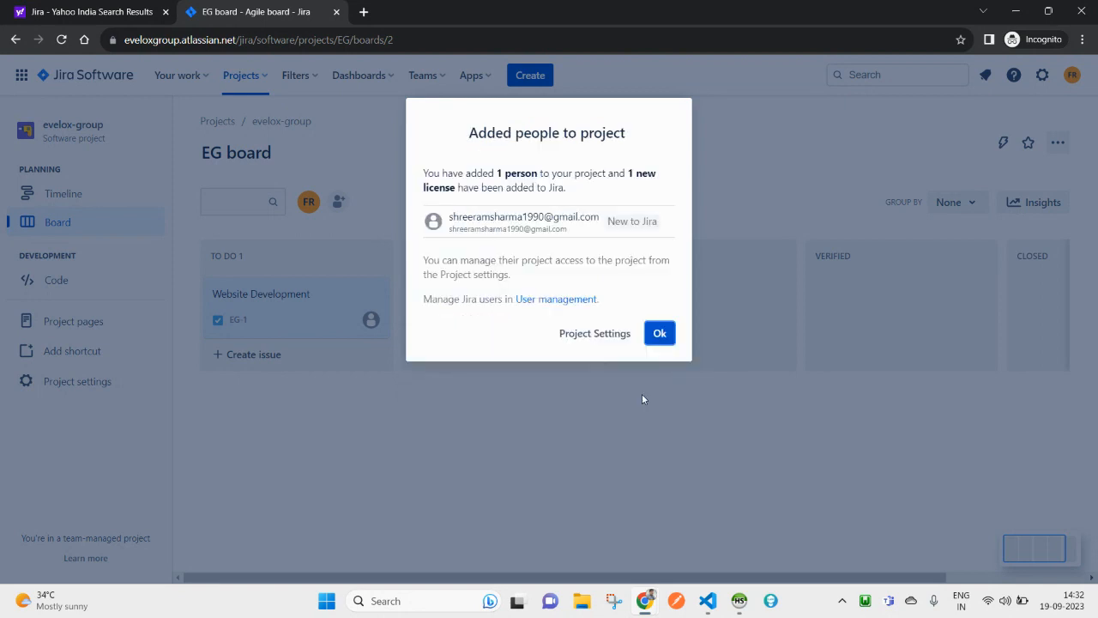
left_click(666, 336)
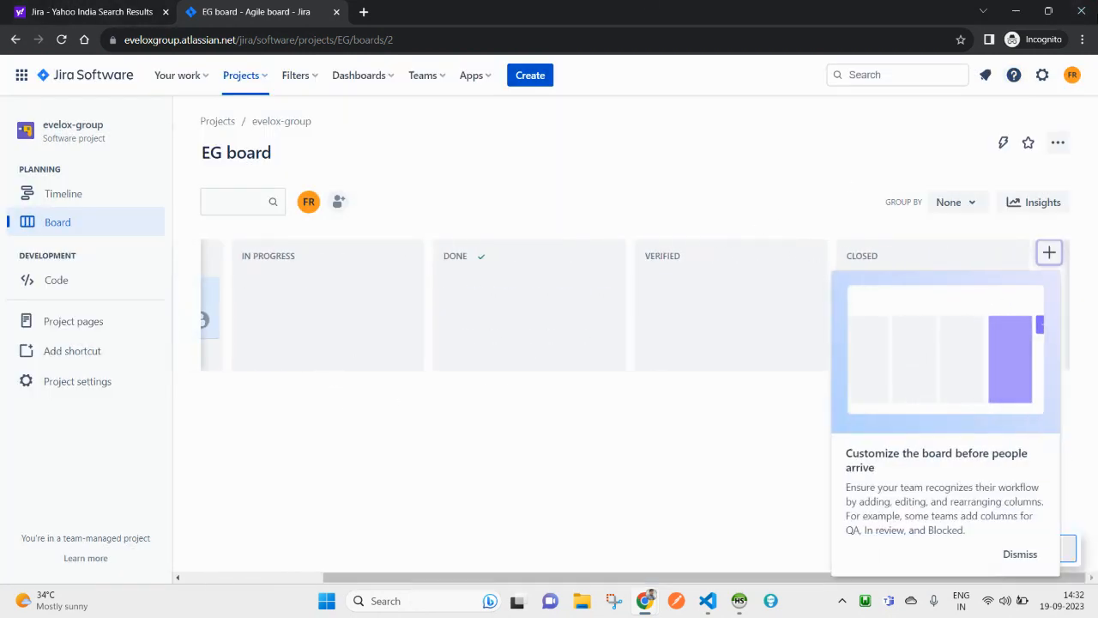
Step: Dismiss the board-customization tip and reopen the evelox-group board from recent projects
left_click(1019, 555)
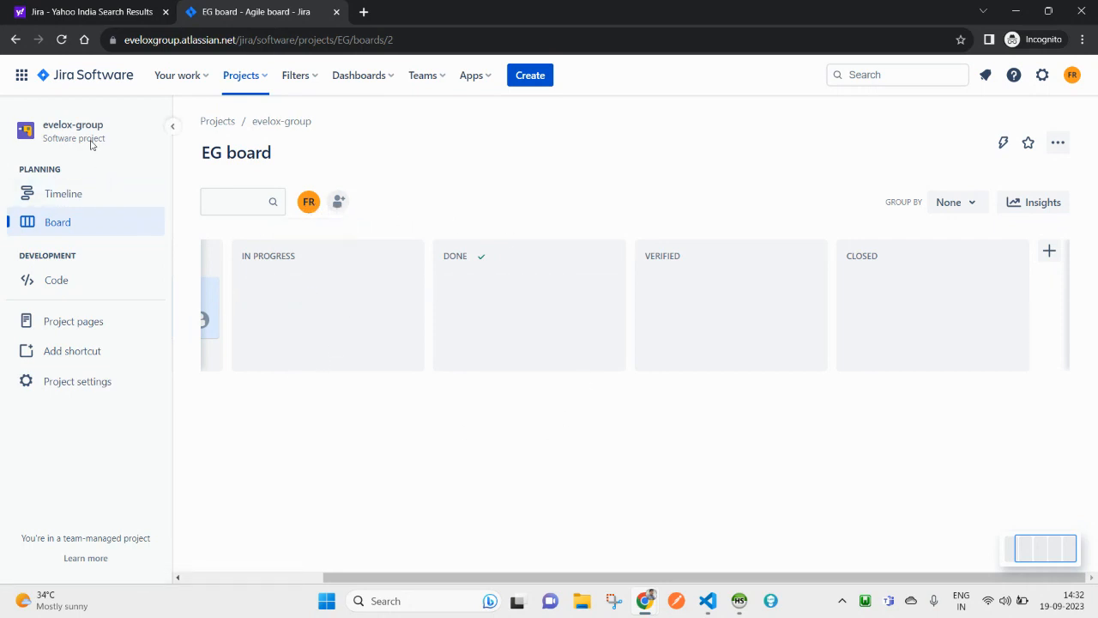
left_click(227, 79)
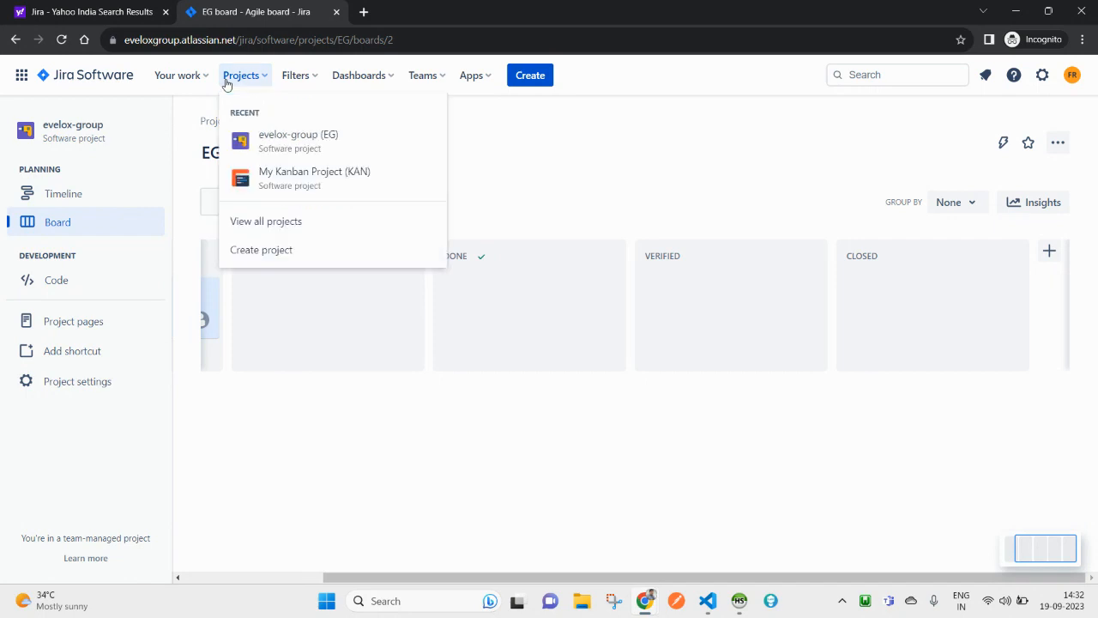
left_click(287, 148)
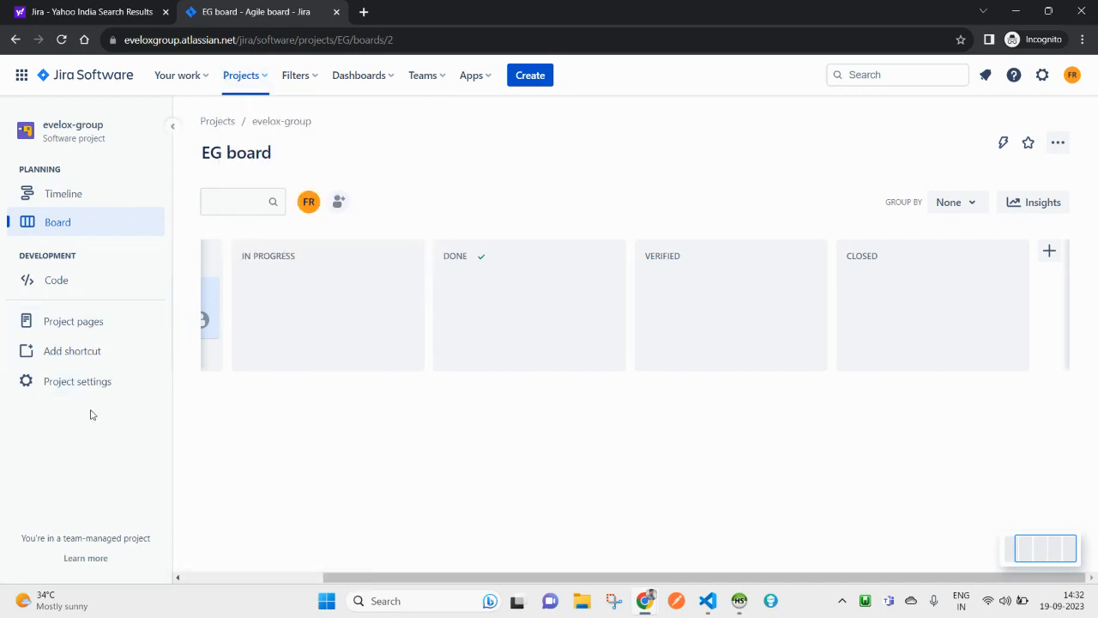
Step: Filter the timeline to unassigned issues, try the owner filter, then return to the board
left_click(56, 196)
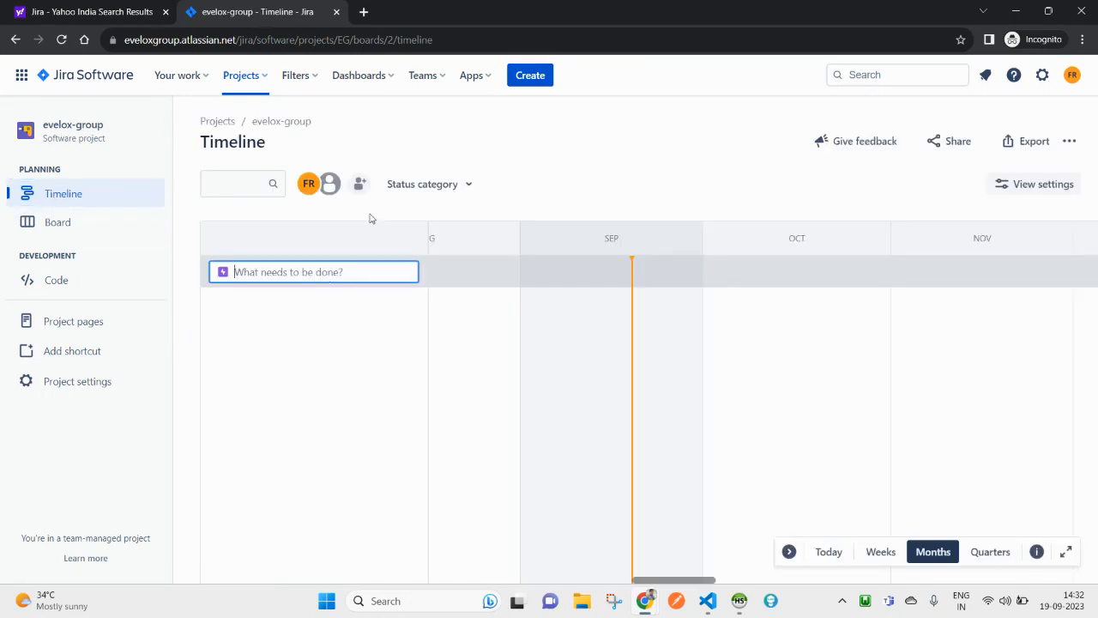
left_click(333, 187)
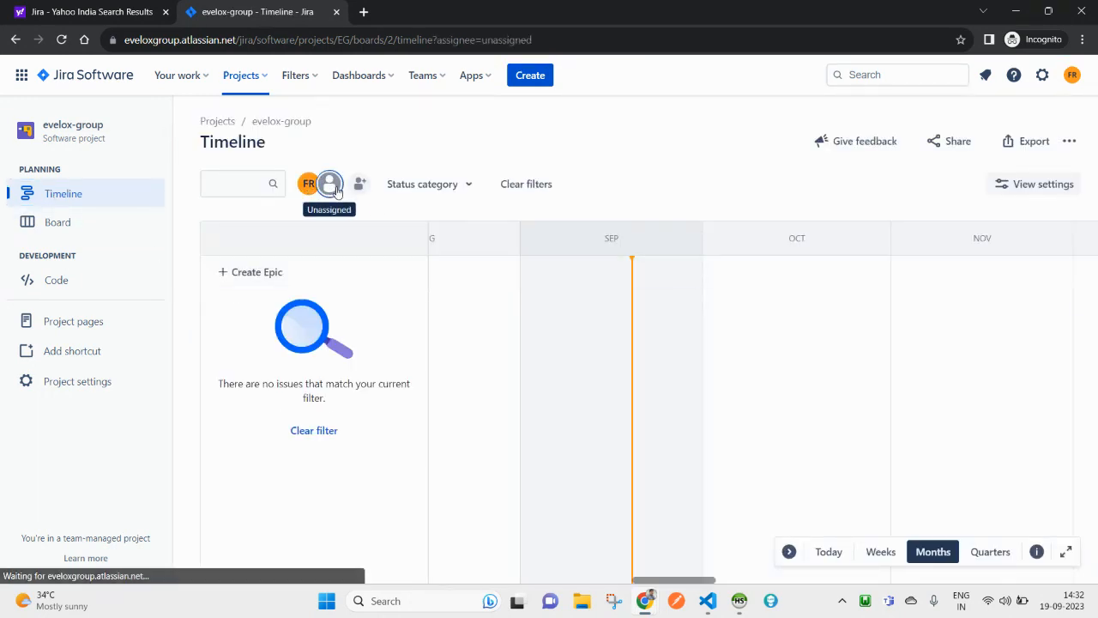
left_click(309, 191)
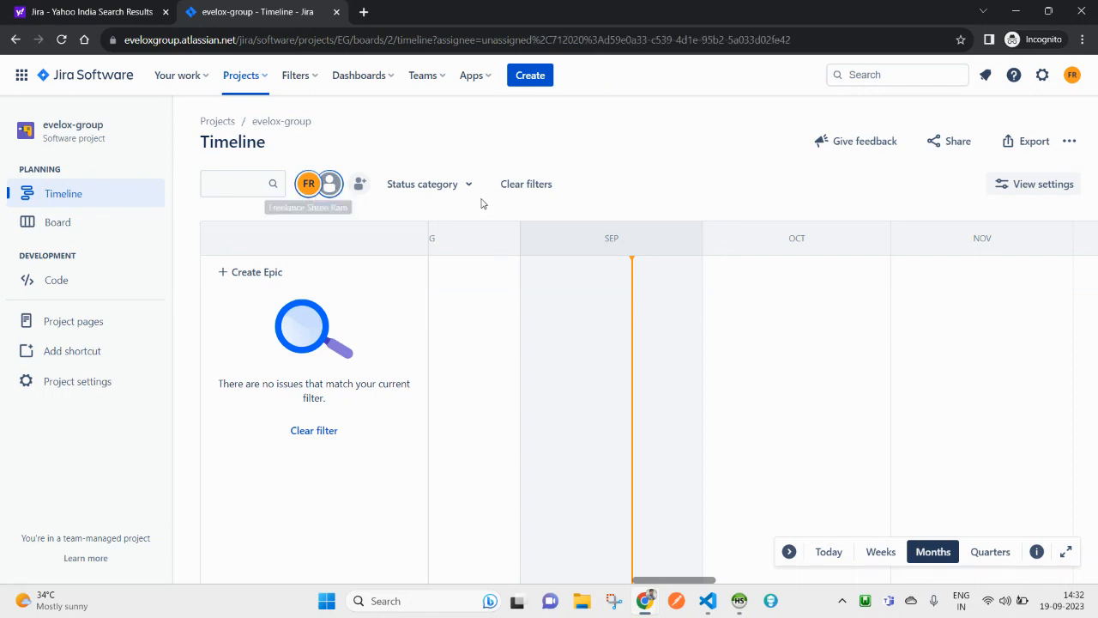
left_click(309, 185)
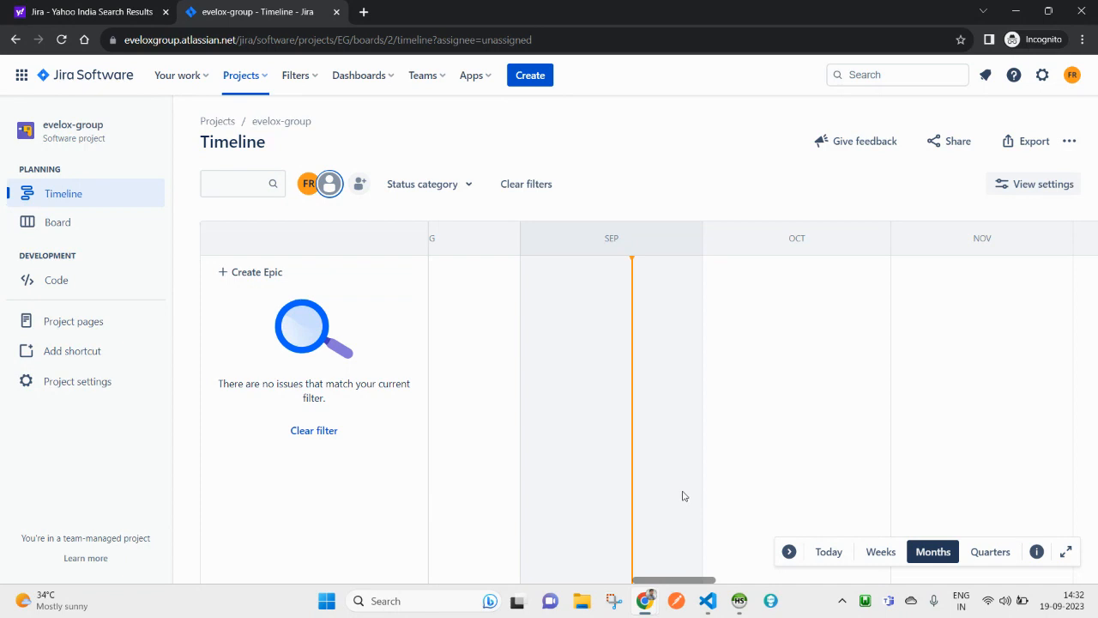
left_click(57, 221)
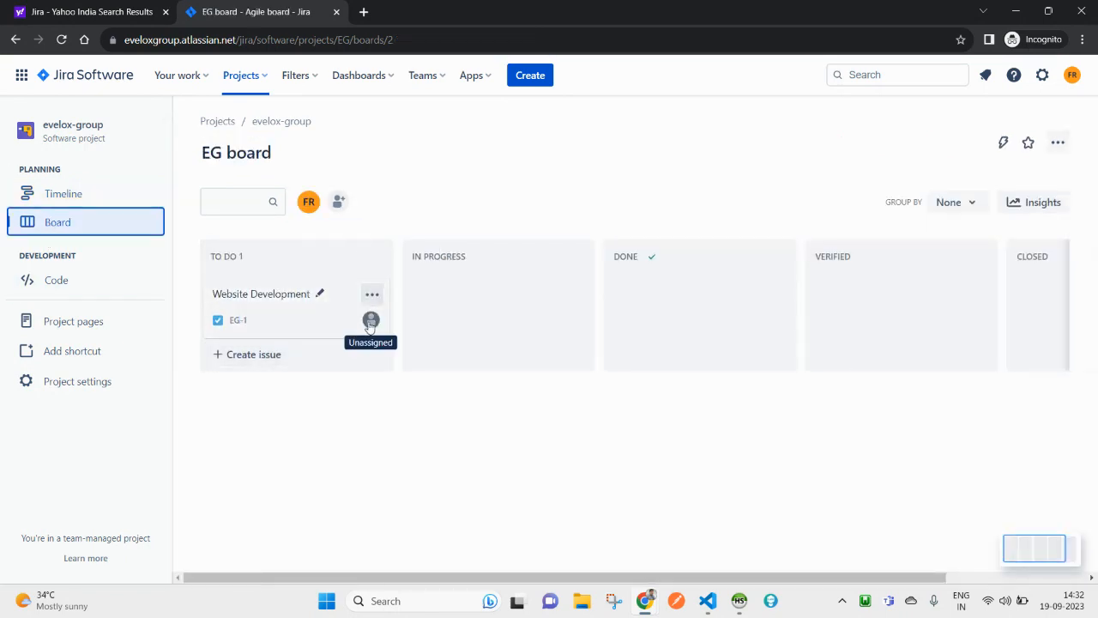
Step: Set the assignee of EG-1 Website Development to the newly added team member
left_click(372, 293)
left_click(270, 451)
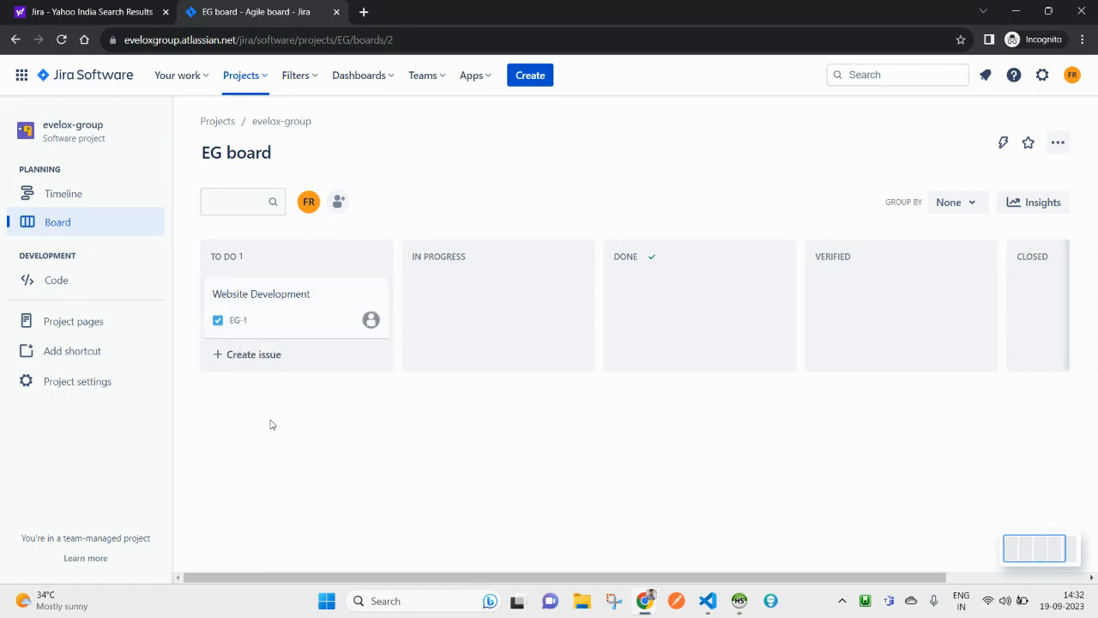
left_click(253, 300)
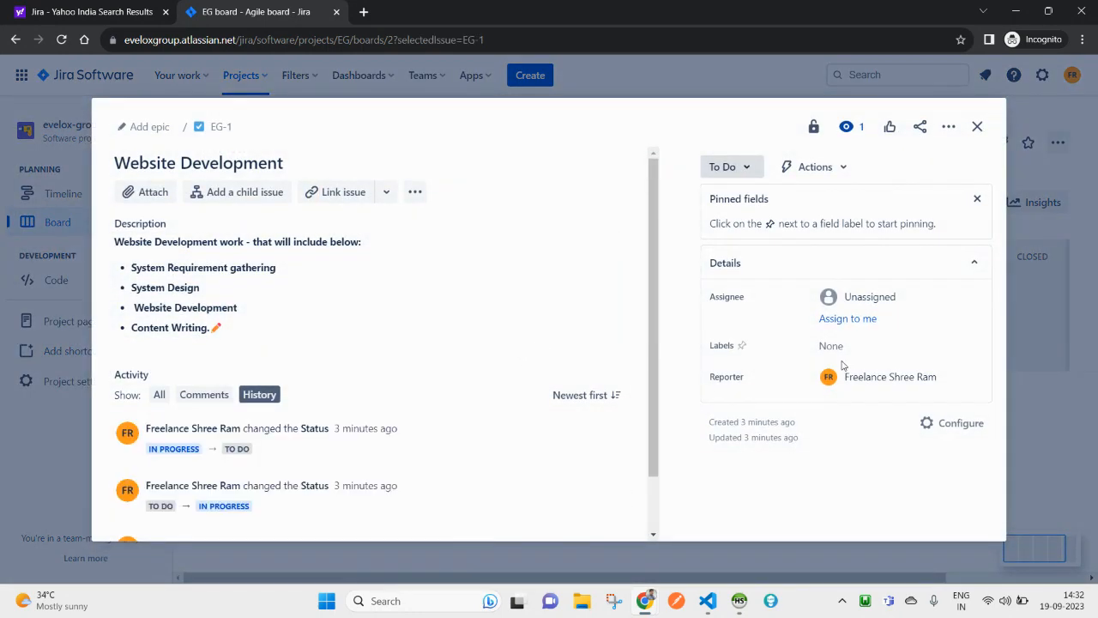
left_click(870, 301)
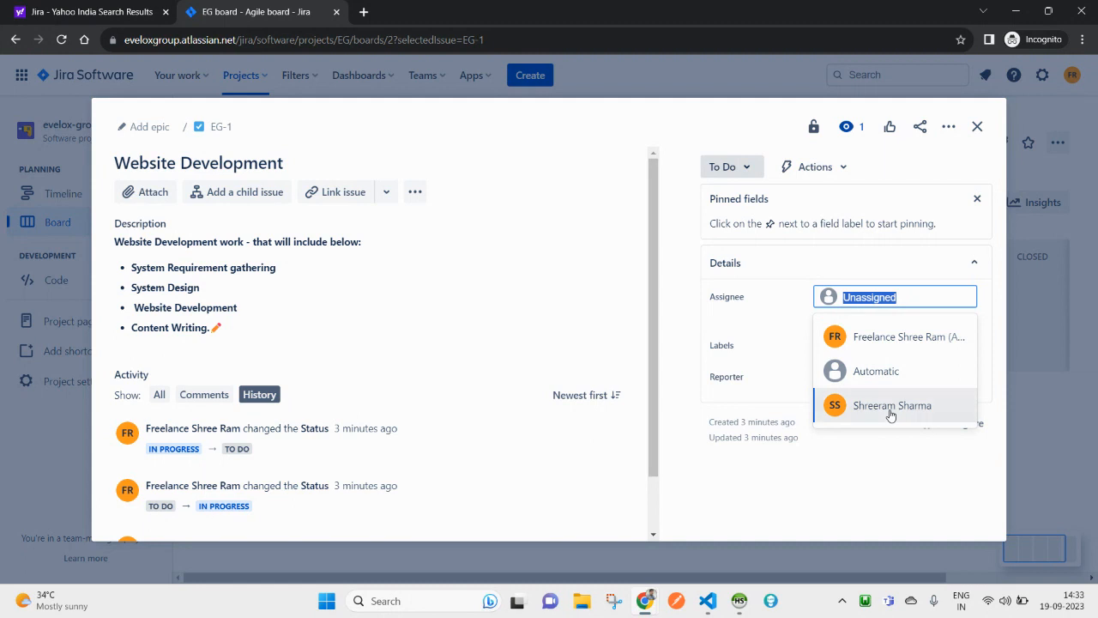
left_click(891, 407)
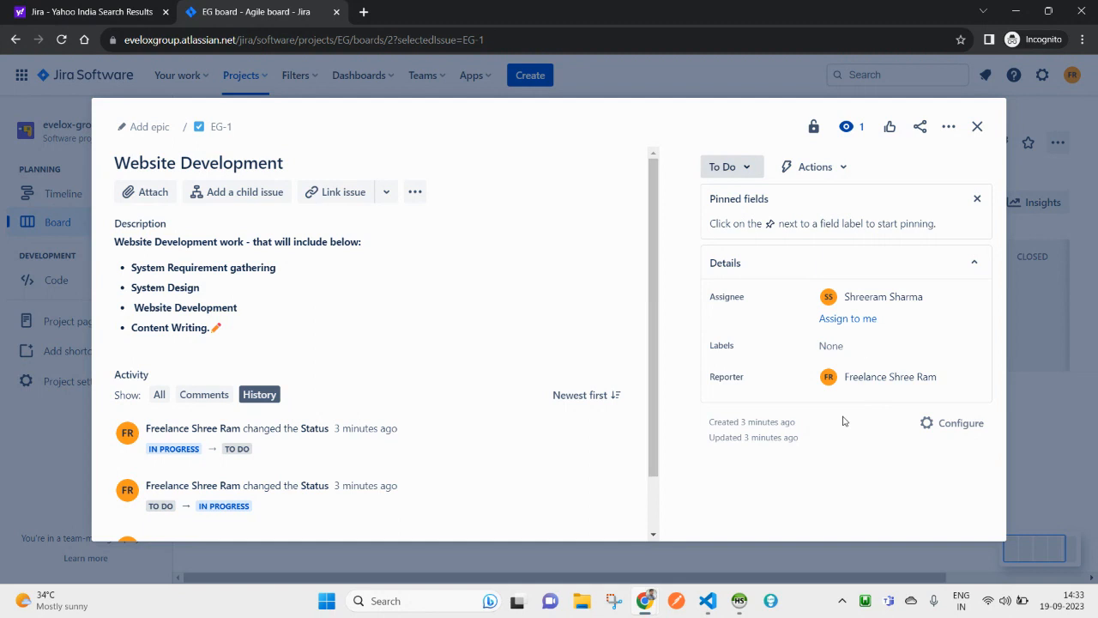
left_click(977, 126)
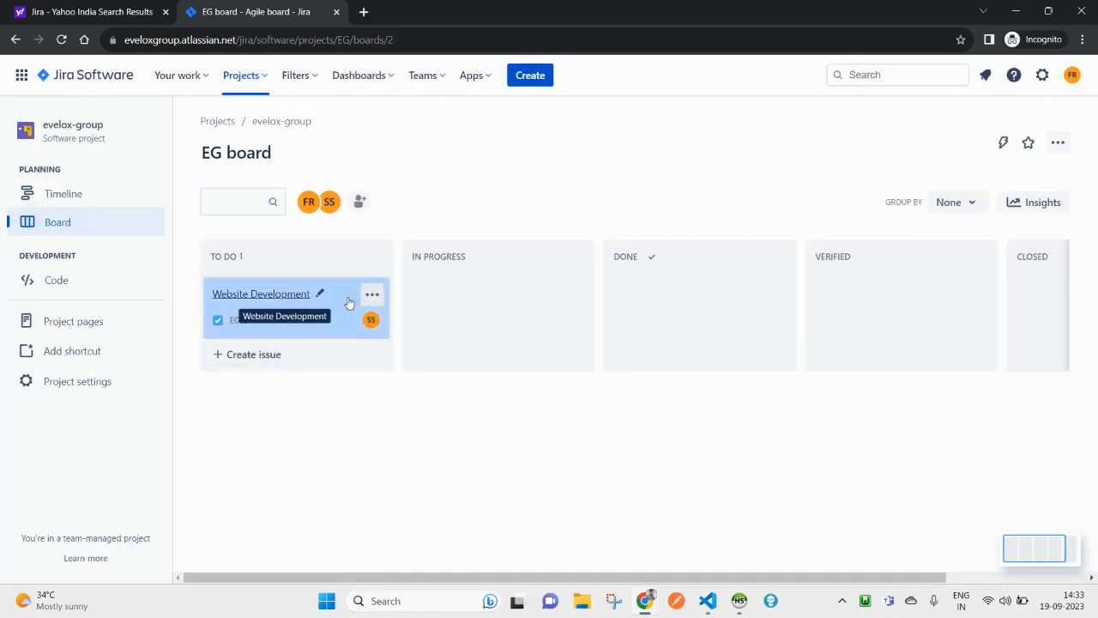
Step: Load Gmail in a new browser tab
mouse_move(642, 607)
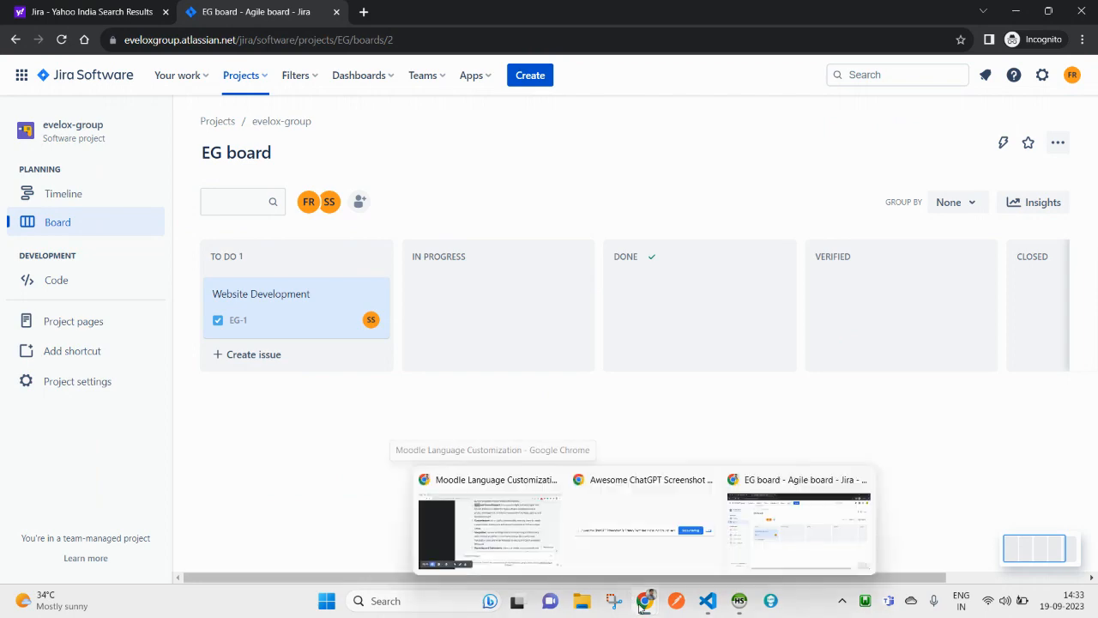
left_click(648, 523)
left_click(79, 11)
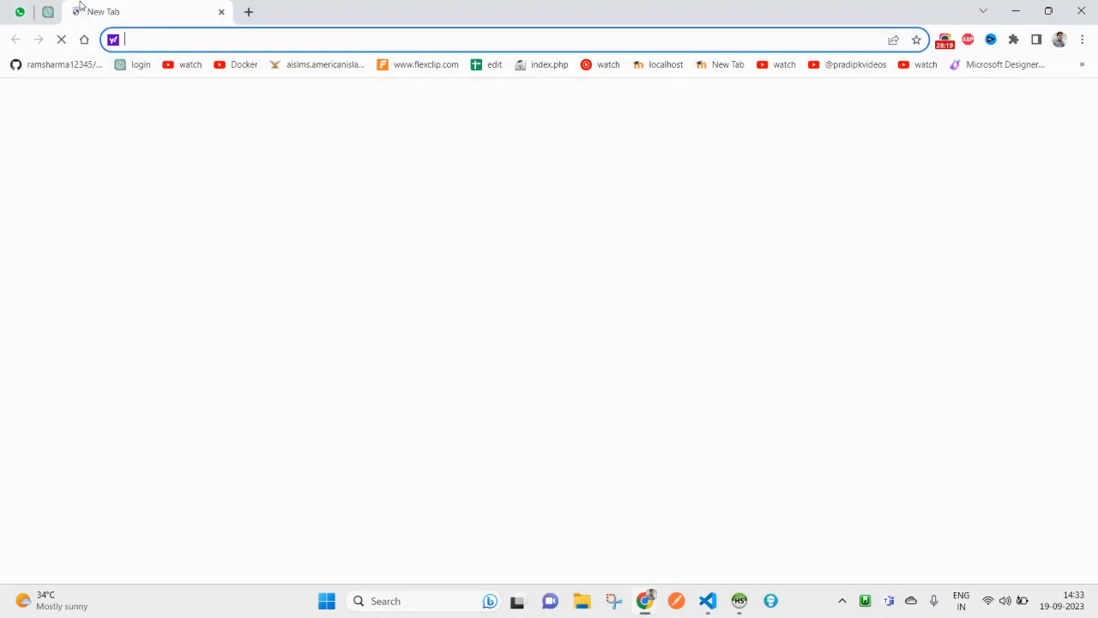
type("gma")
key("Return")
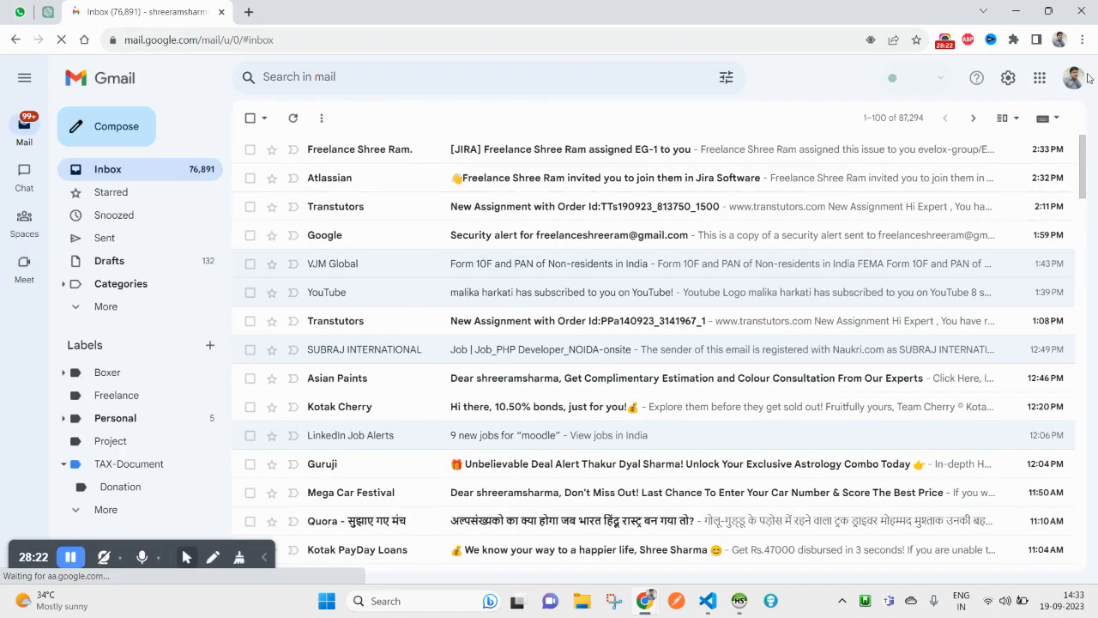
Step: Read the Jira invitation email, highlighting 'invited you to join' in its subject
left_click(463, 178)
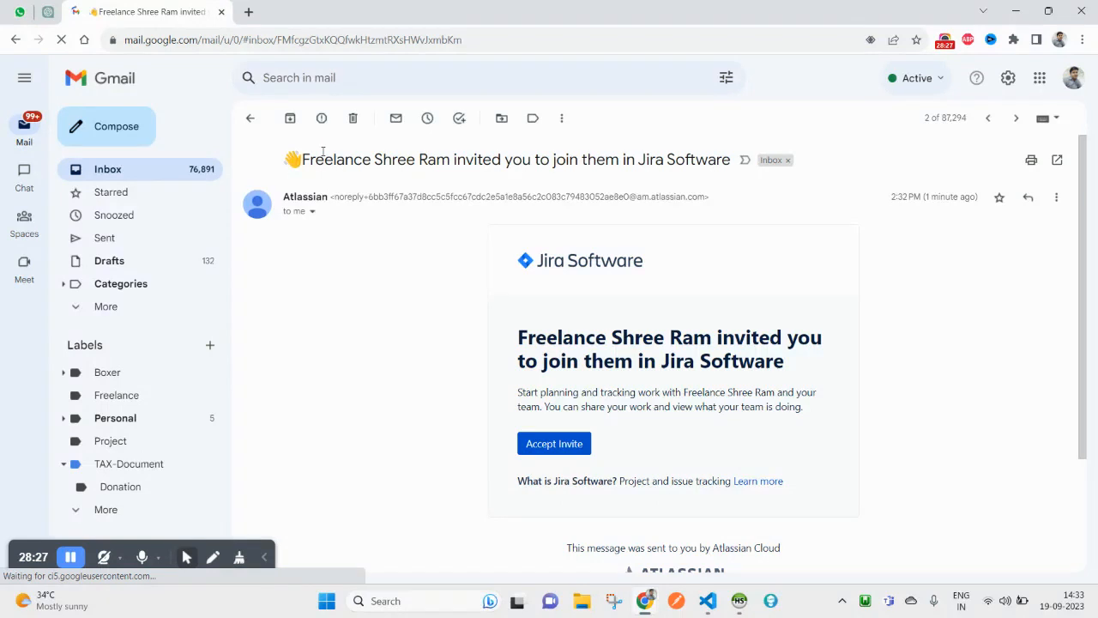
double_click(351, 161)
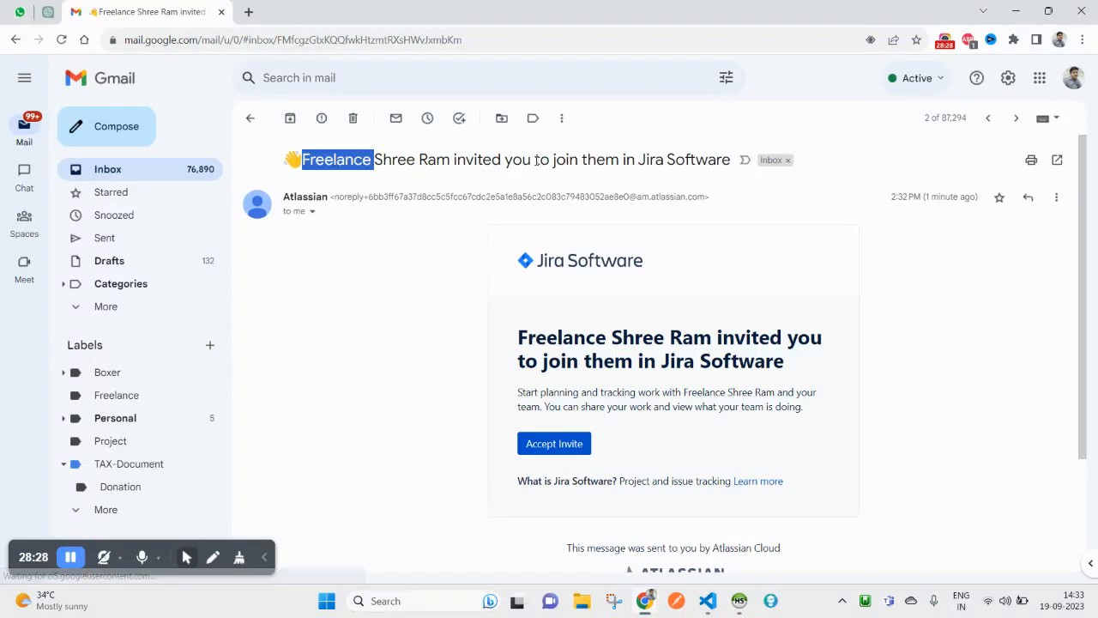
double_click(463, 161)
mouse_move(486, 162)
left_mouse_down()
mouse_move(563, 160)
mouse_move(500, 160)
left_mouse_up()
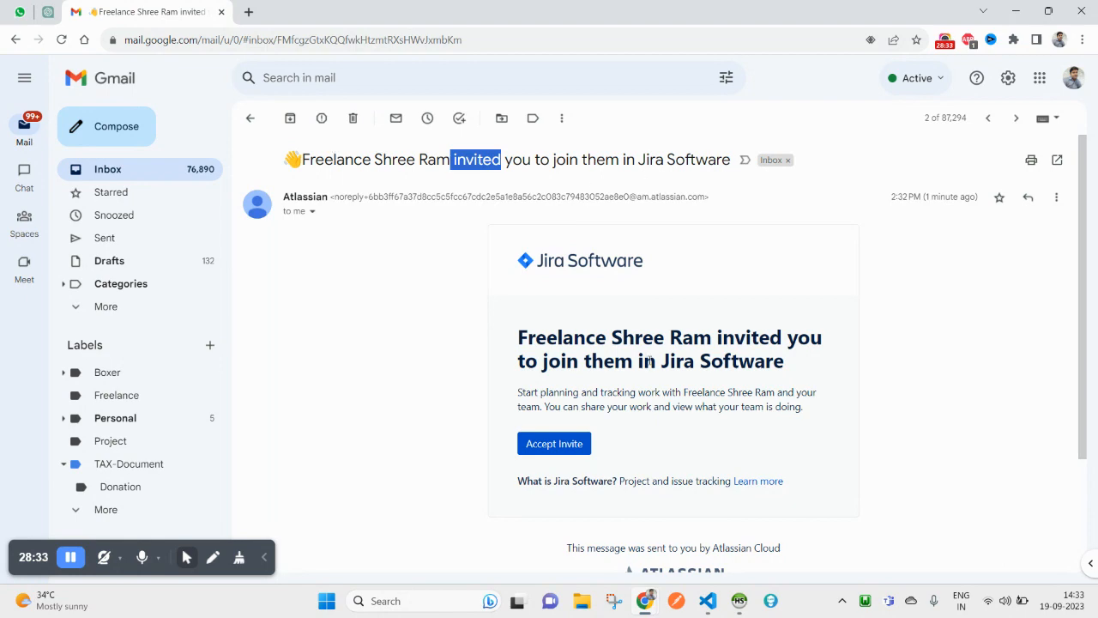
scroll(618, 485, "down", 2)
scroll(559, 361, "up", 2)
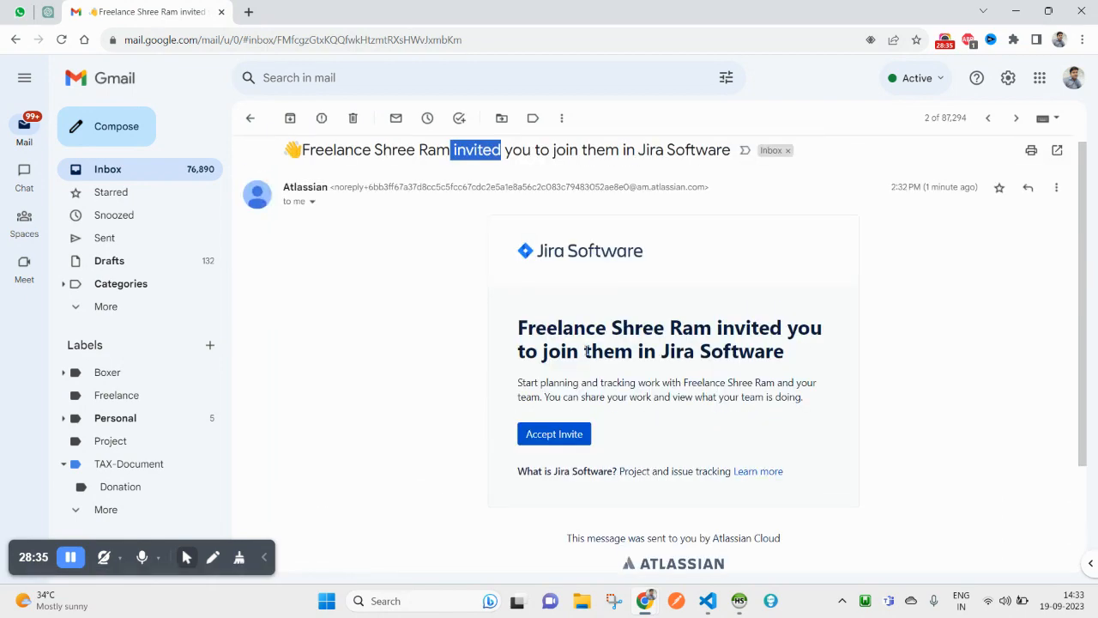
left_click(260, 117)
Step: Read the EG-1 assignment email, highlighting JIRA and the sender's name
left_click(559, 151)
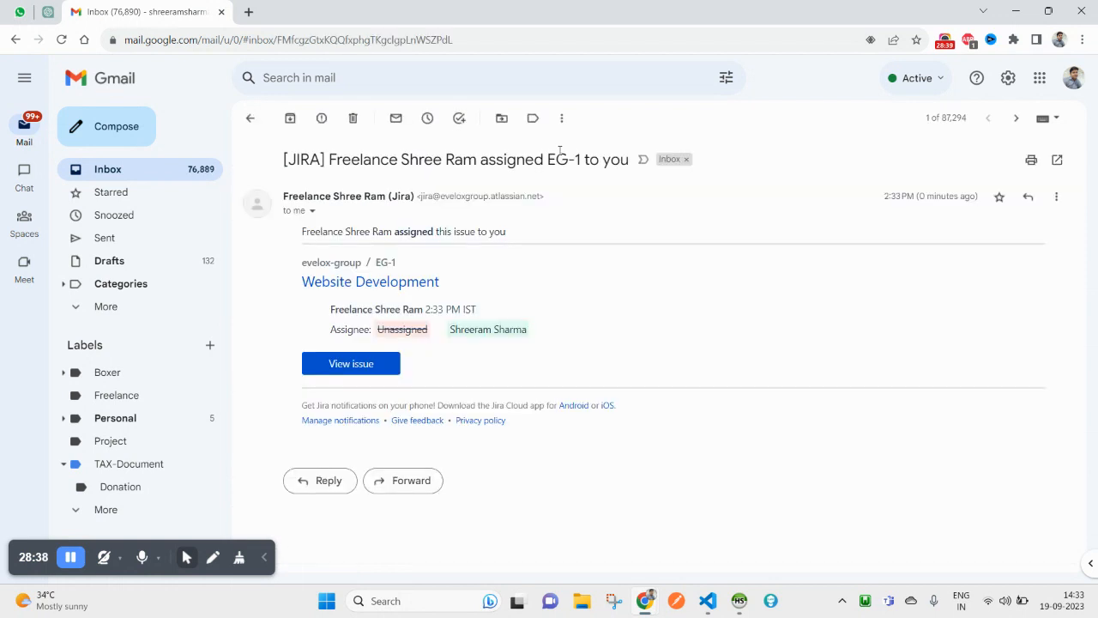
double_click(293, 160)
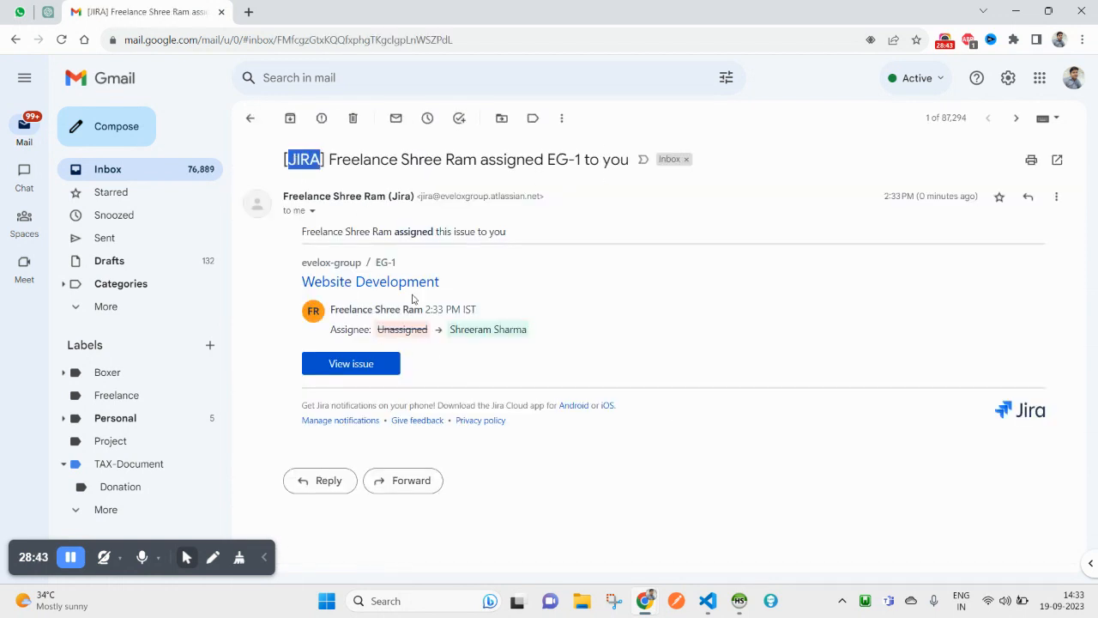
left_click_drag(302, 232, 375, 231)
left_click_drag(303, 231, 382, 230)
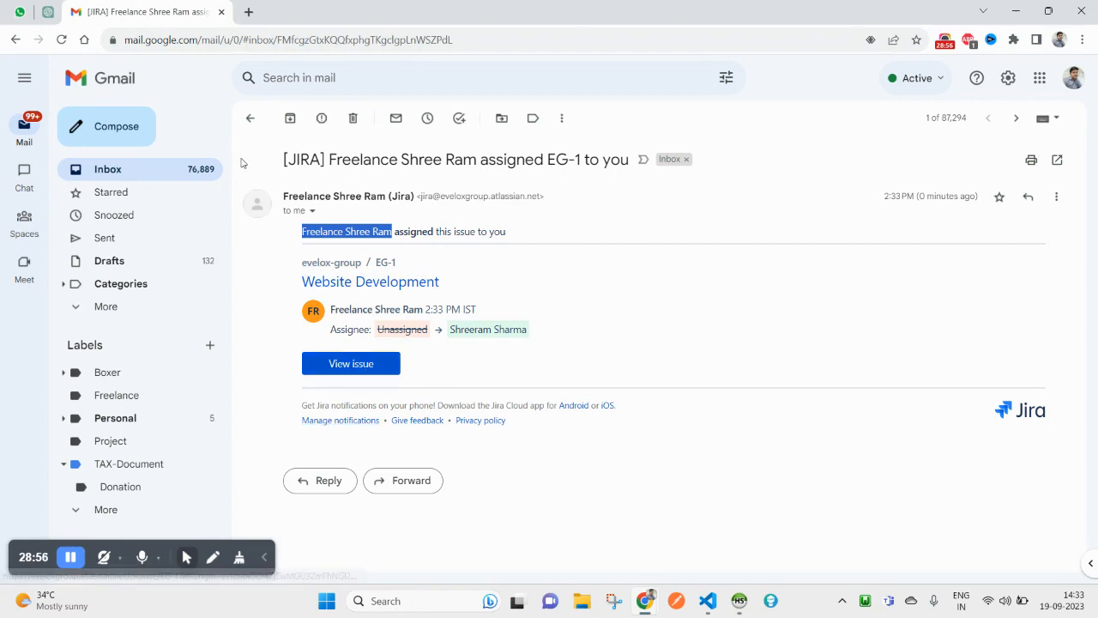
Step: Revisit both Jira emails and accept the Jira Software invitation
left_click(249, 122)
left_click(467, 193)
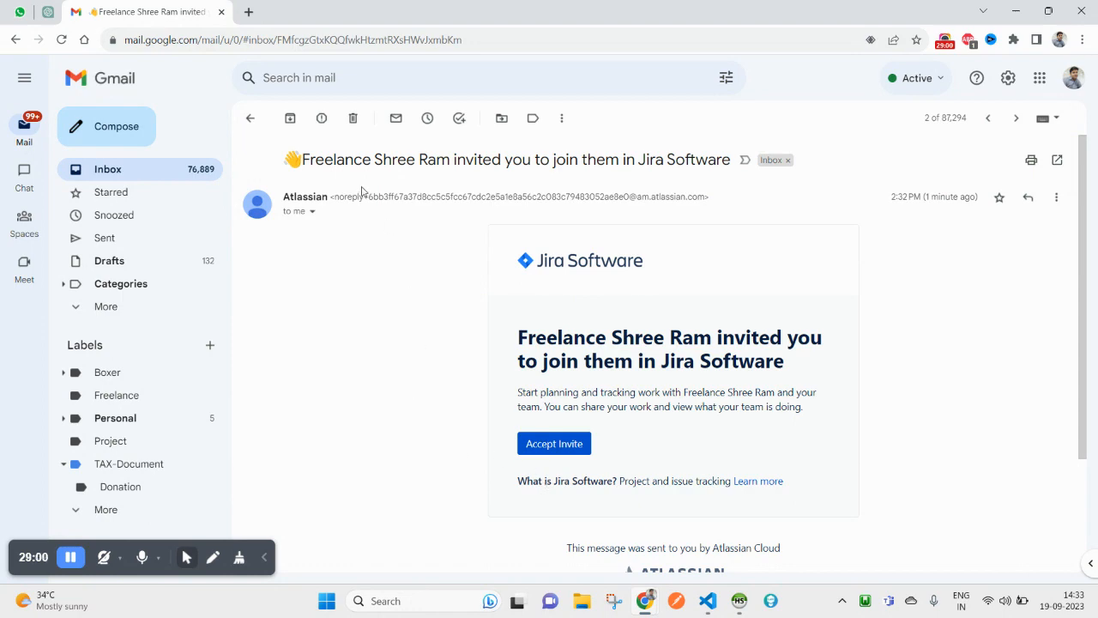
left_click(249, 119)
left_click(435, 154)
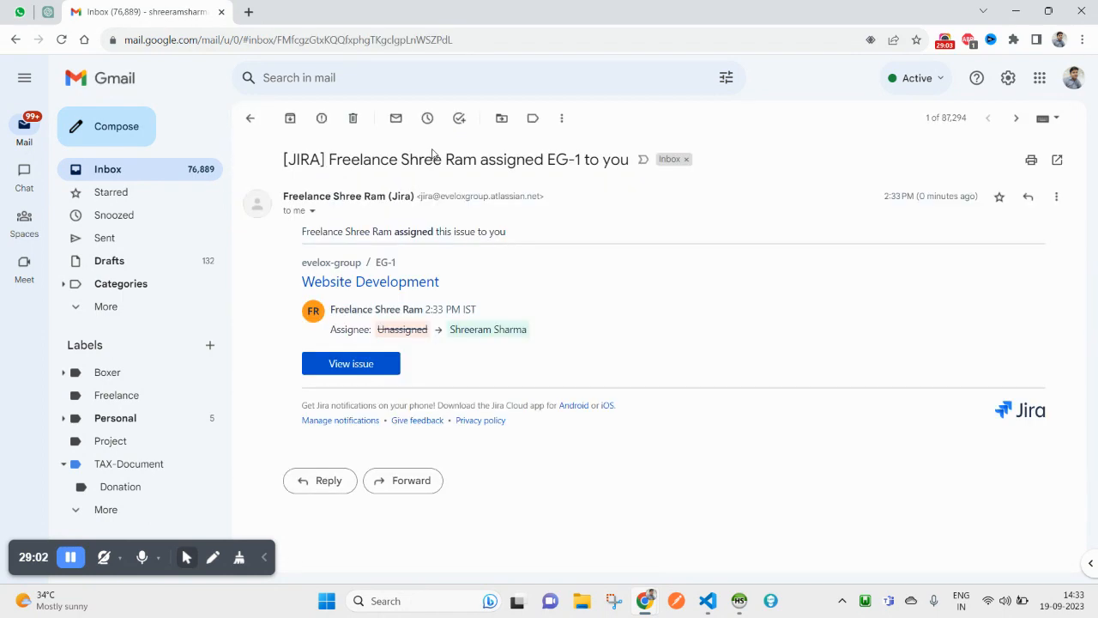
left_click(249, 118)
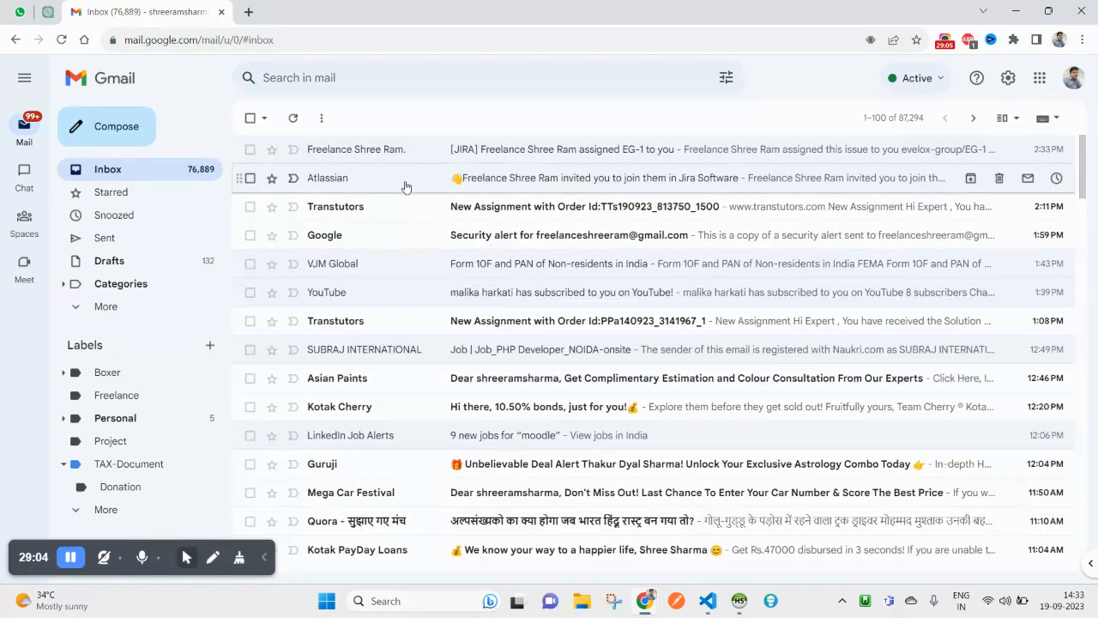
left_click(407, 182)
left_click(556, 451)
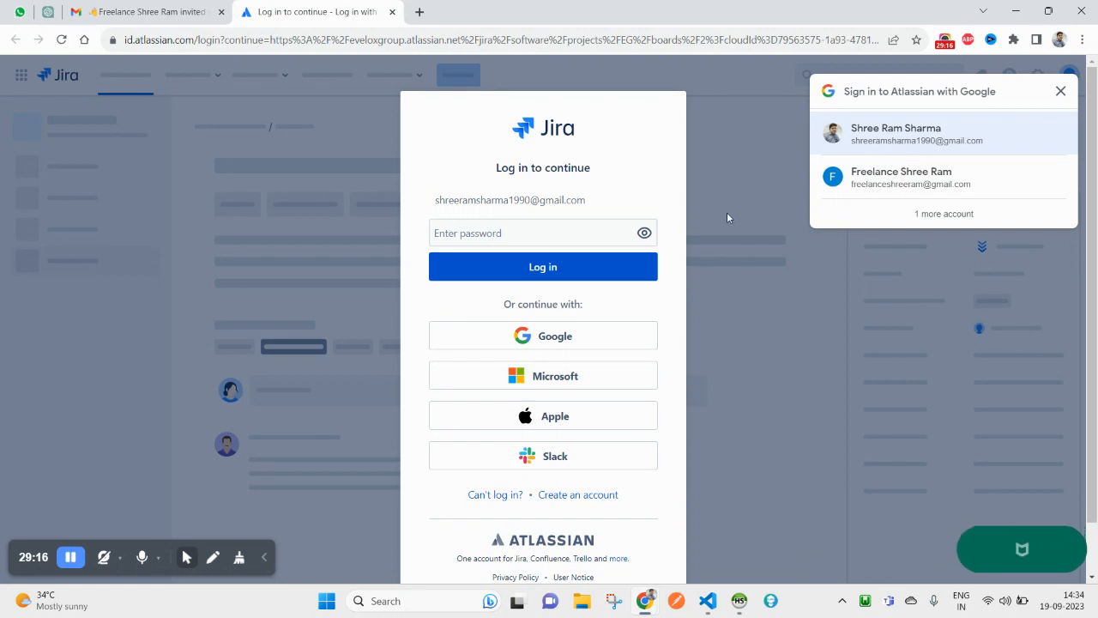
Step: Close the account chooser and Atlassian login tab, back to the Gmail inbox, then switch to the Jira board window
scroll(600, 363, "down", 1)
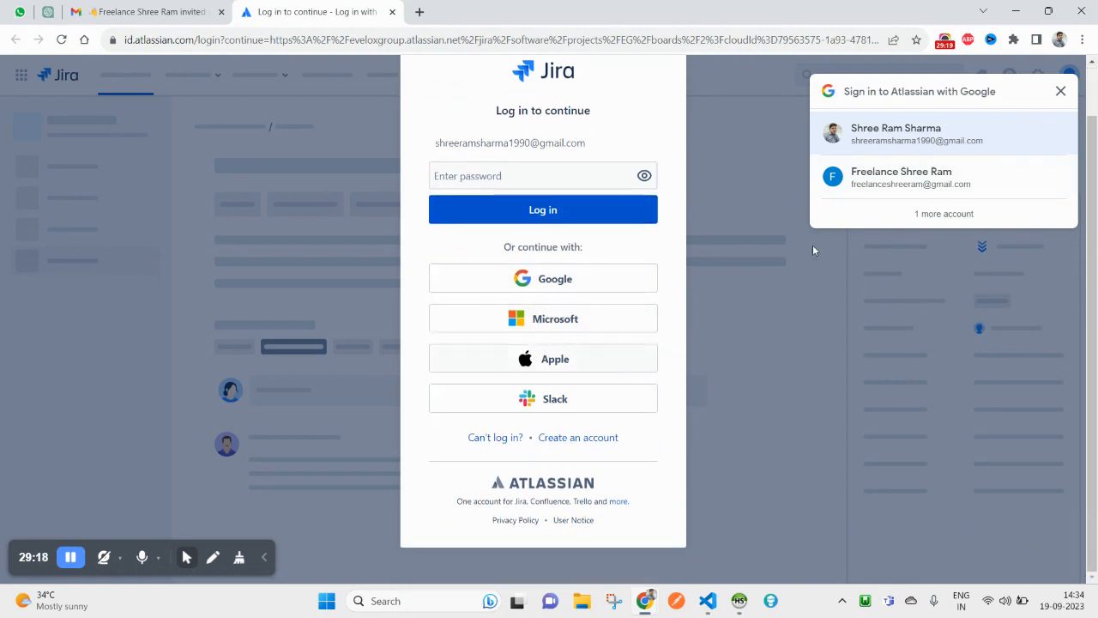
left_click(1060, 92)
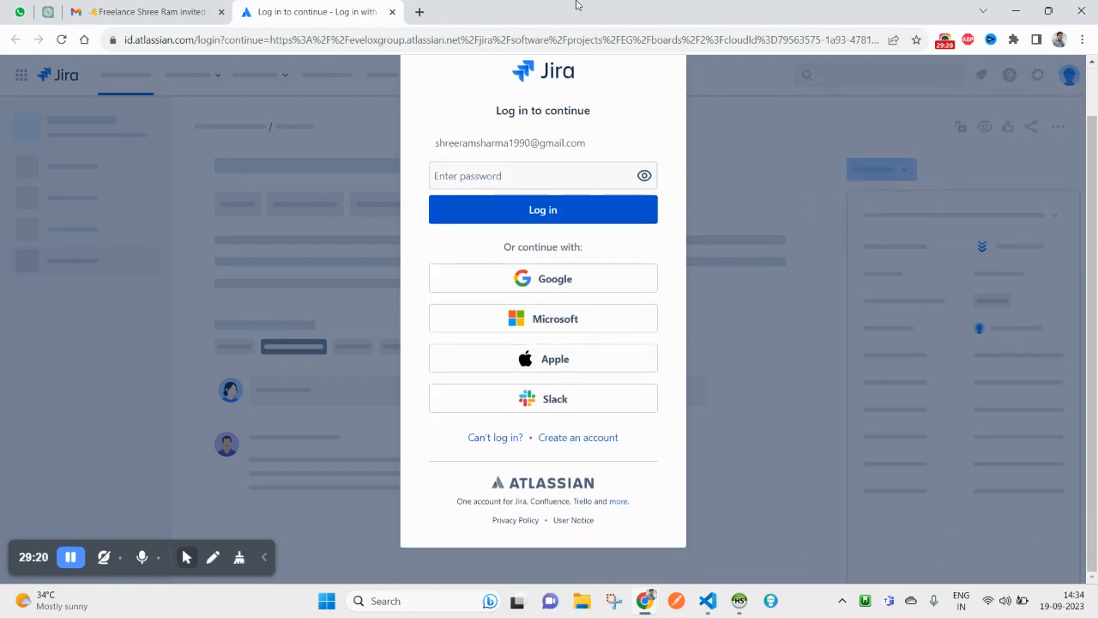
left_click(392, 12)
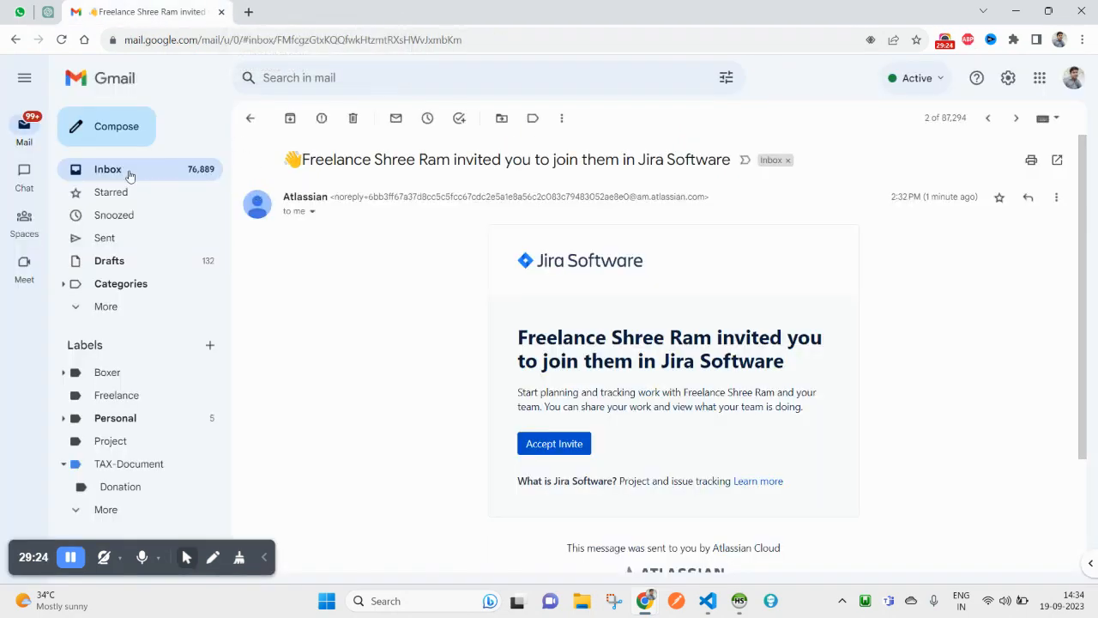
left_click(129, 175)
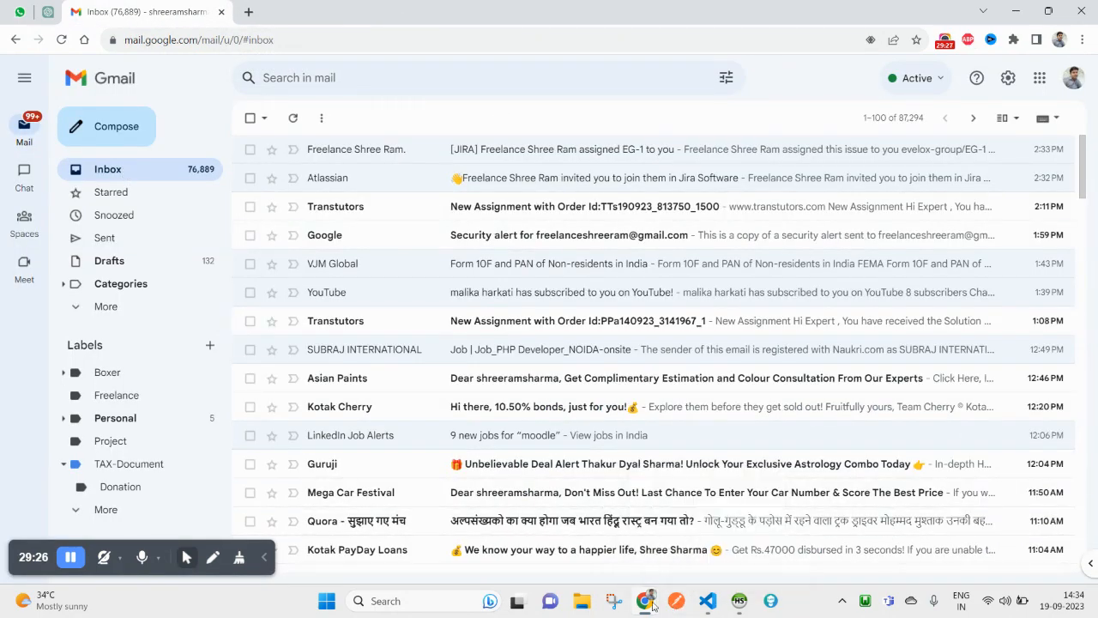
mouse_move(654, 606)
left_click(794, 532)
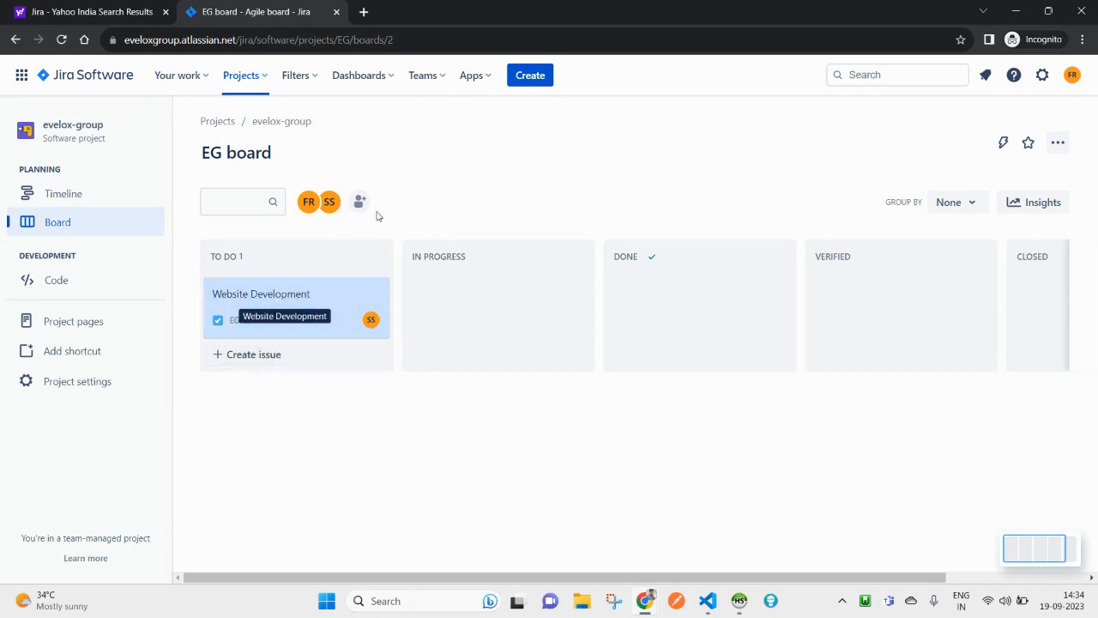
Step: Open the Bulk create CSV import page from the Create issue dialog's Import issues option
left_click(526, 76)
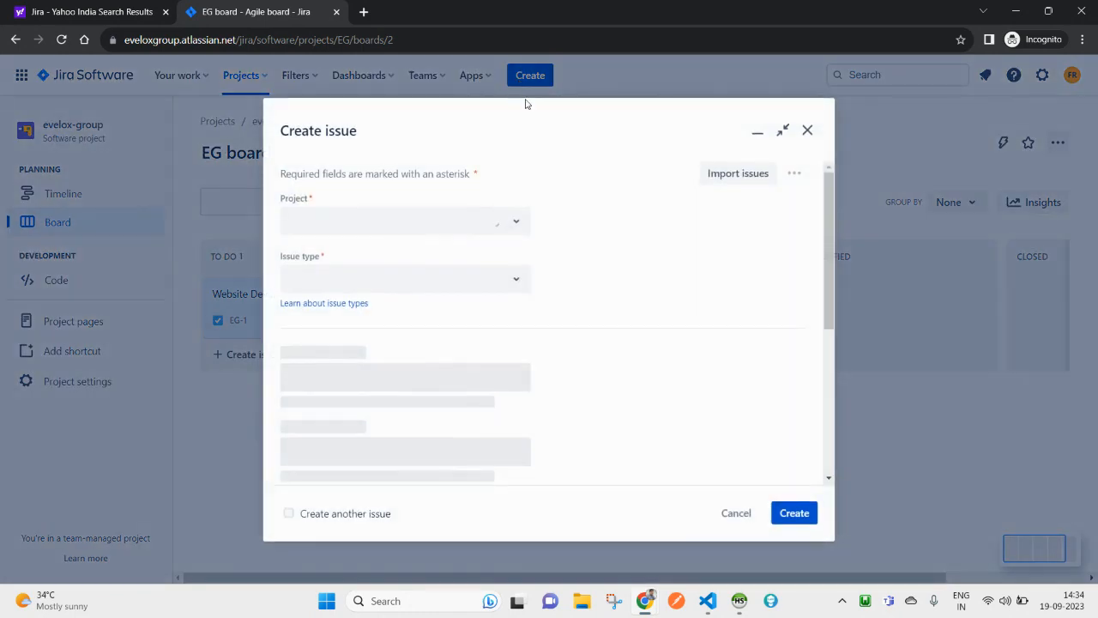
left_click(735, 174)
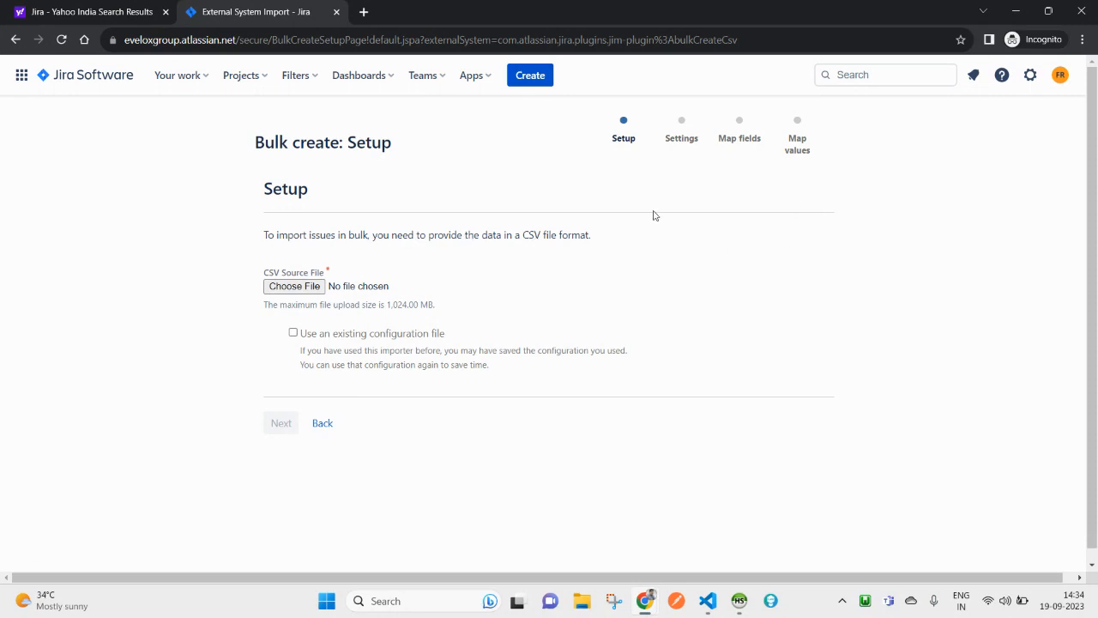
Step: Read through the CSV import requirements, then go back to the EG board page
left_click_drag(316, 232, 655, 233)
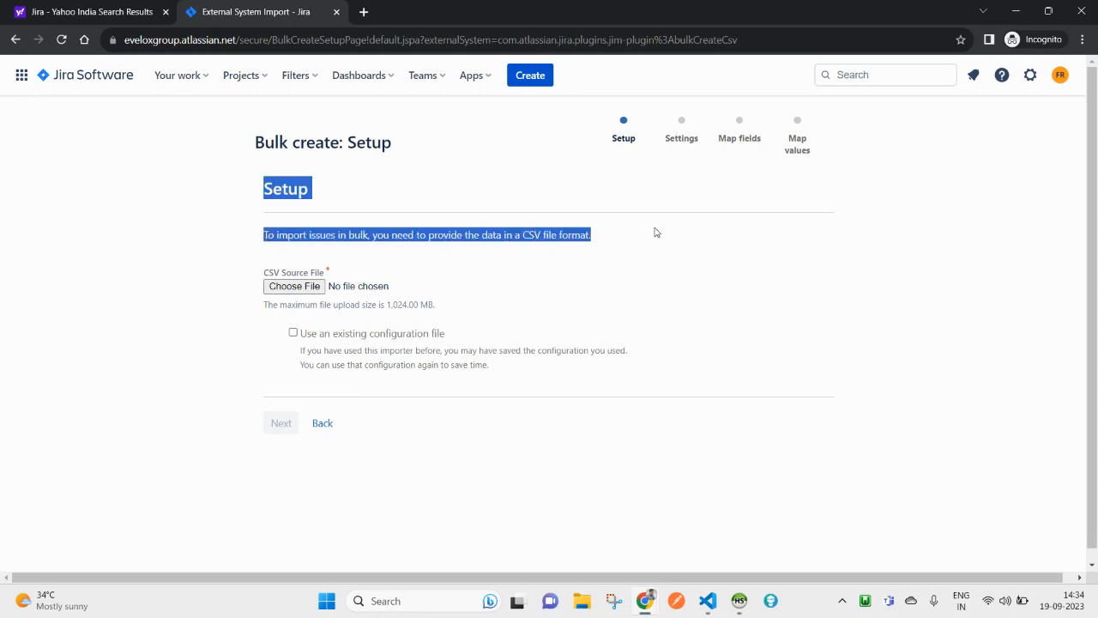
triple_click(477, 241)
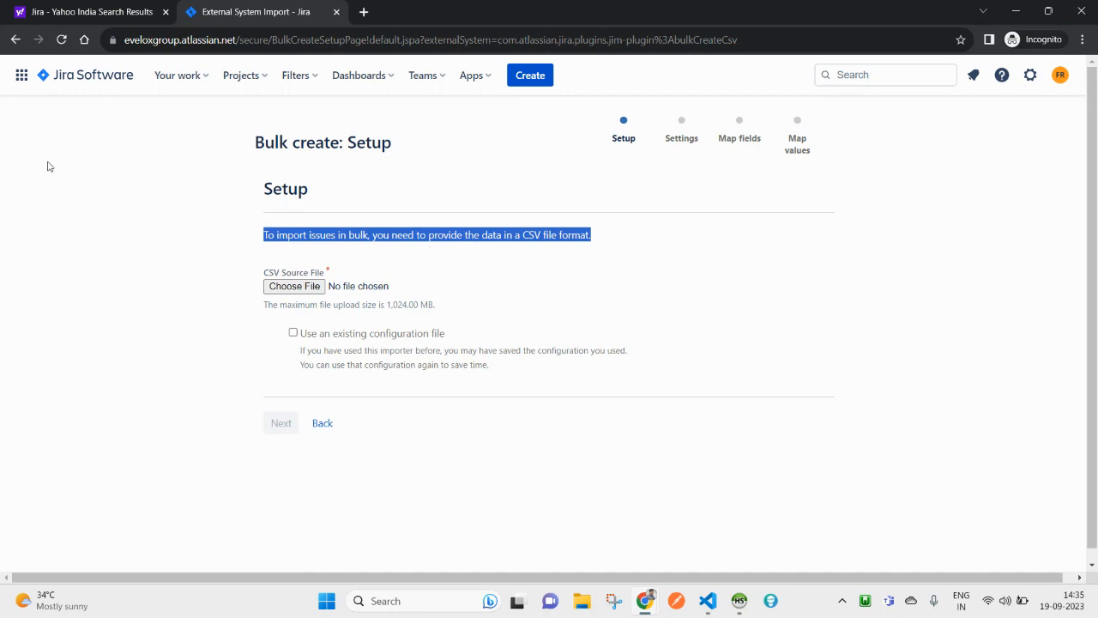
left_click_drag(286, 149, 355, 149)
left_click(354, 149)
left_click(16, 45)
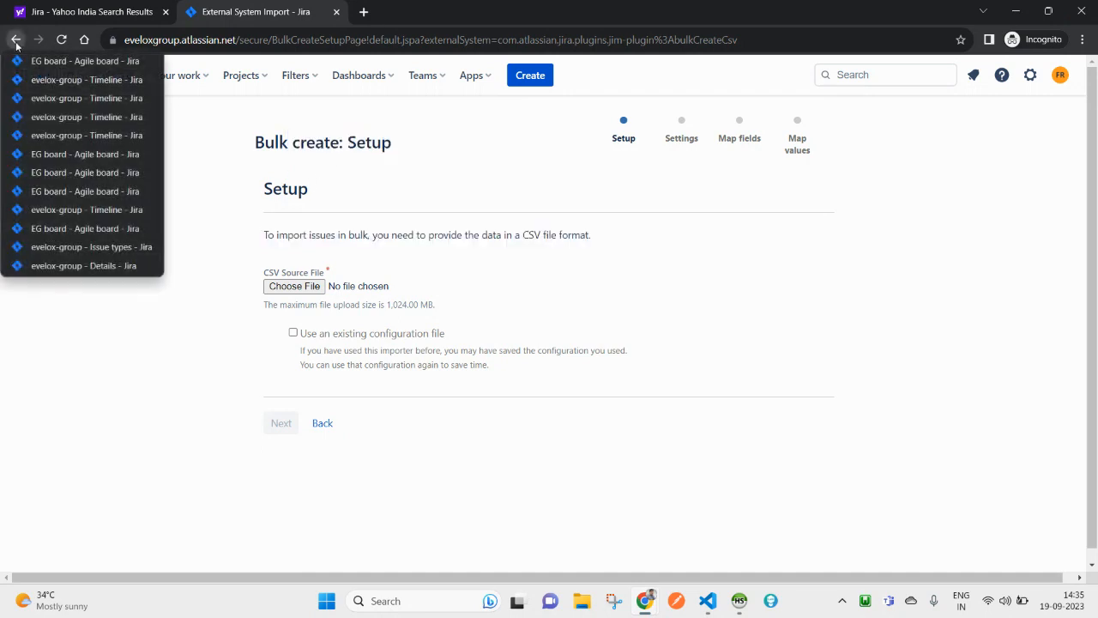
left_click(8, 44)
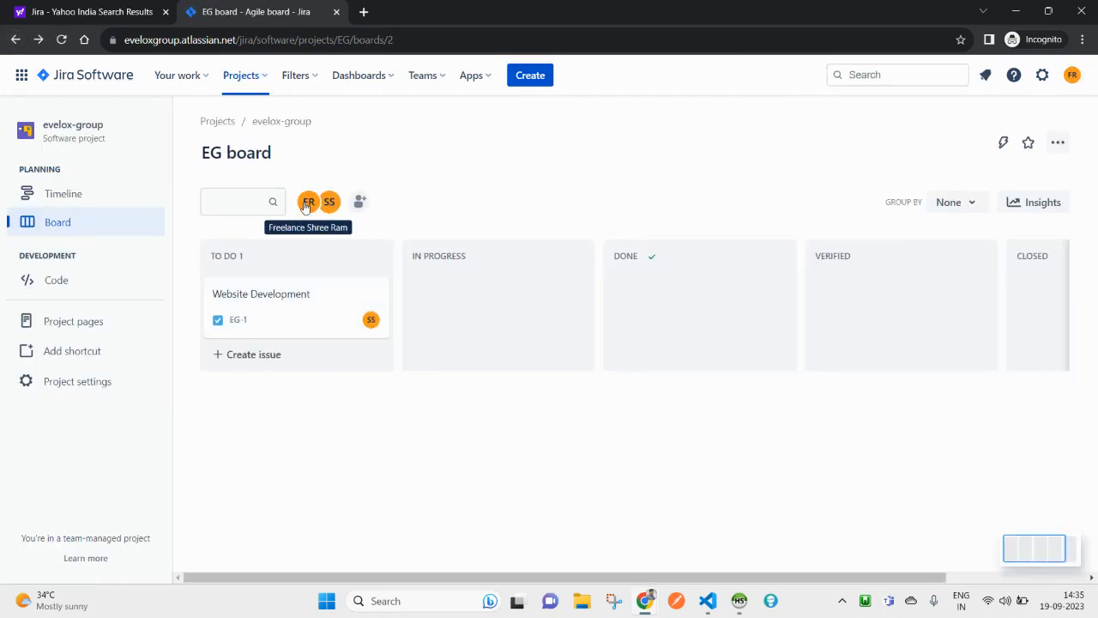
Step: Start a new issue in evelox-group (EG) with issue type Bug
left_click(530, 76)
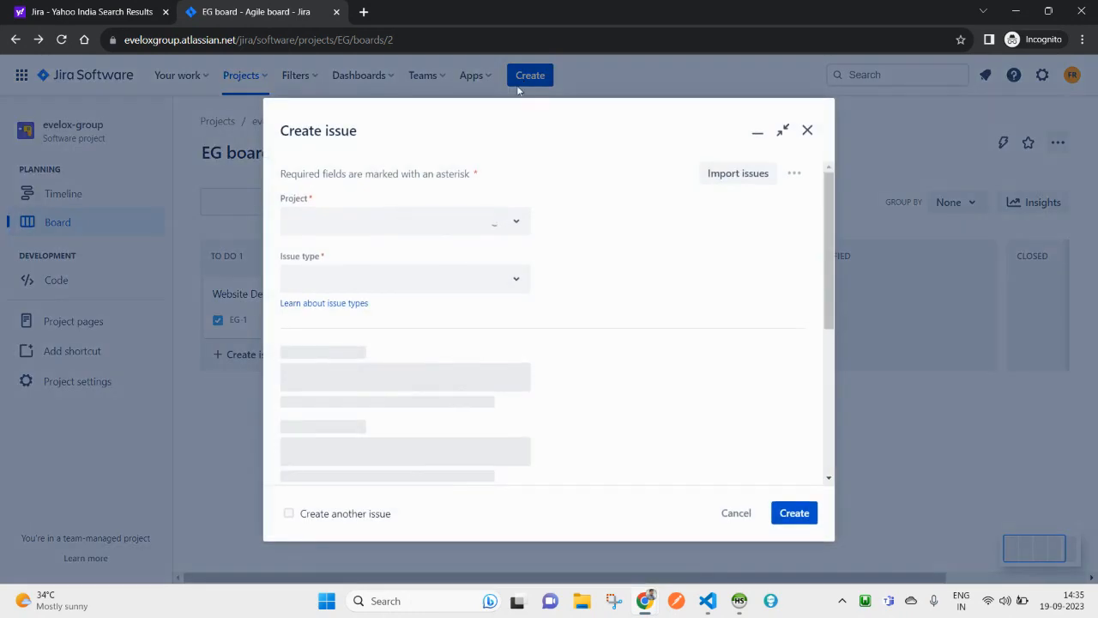
left_click(513, 225)
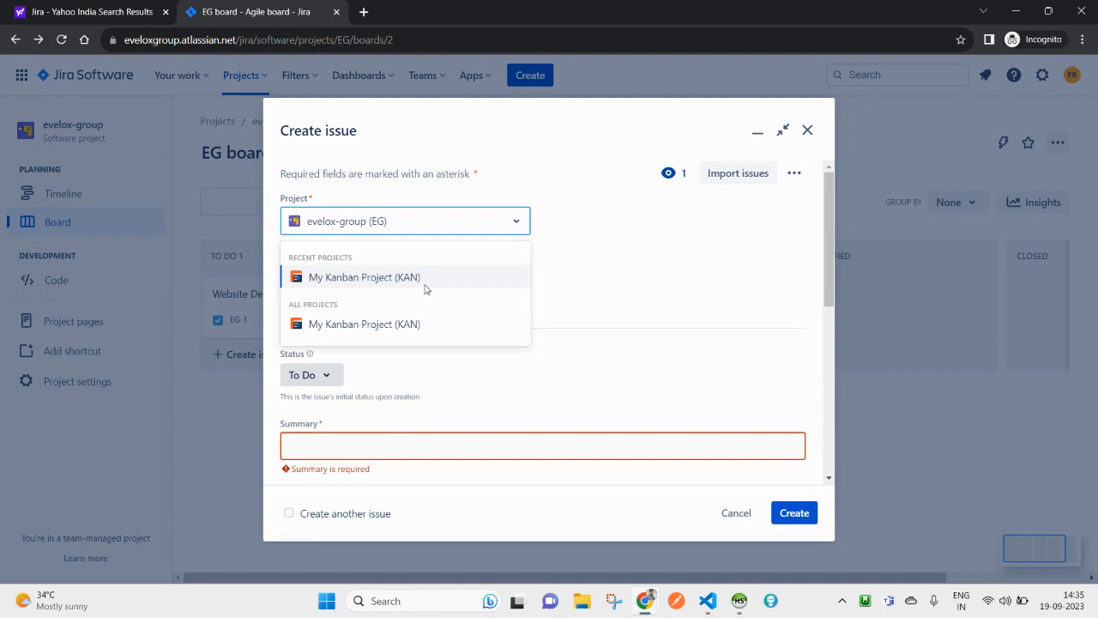
left_click(592, 198)
left_click(487, 280)
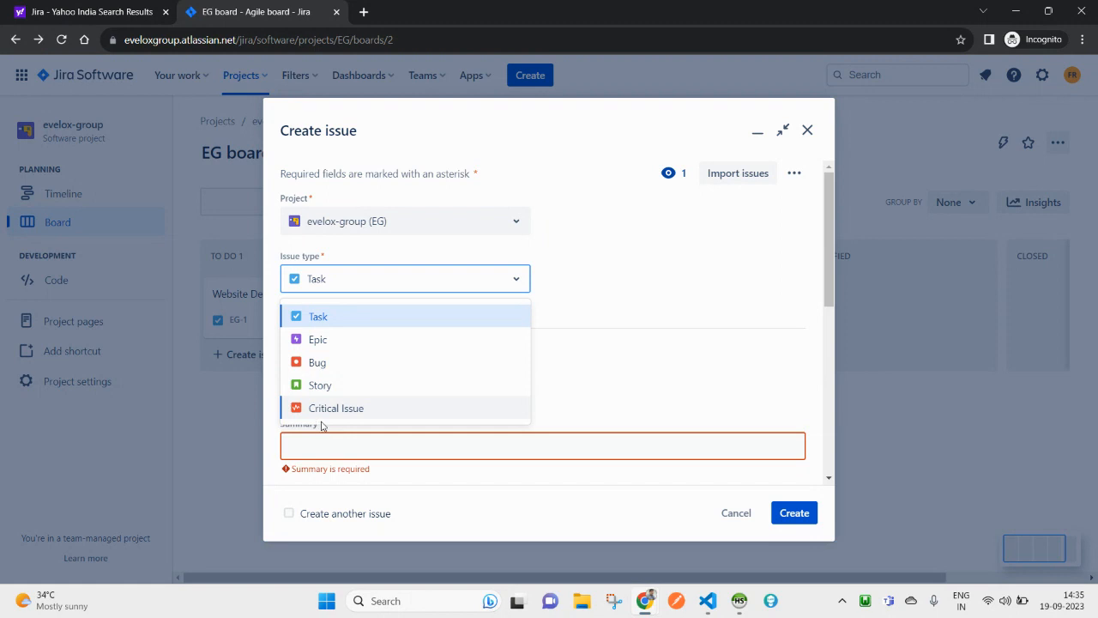
left_click(317, 363)
scroll(314, 420, "down", 1)
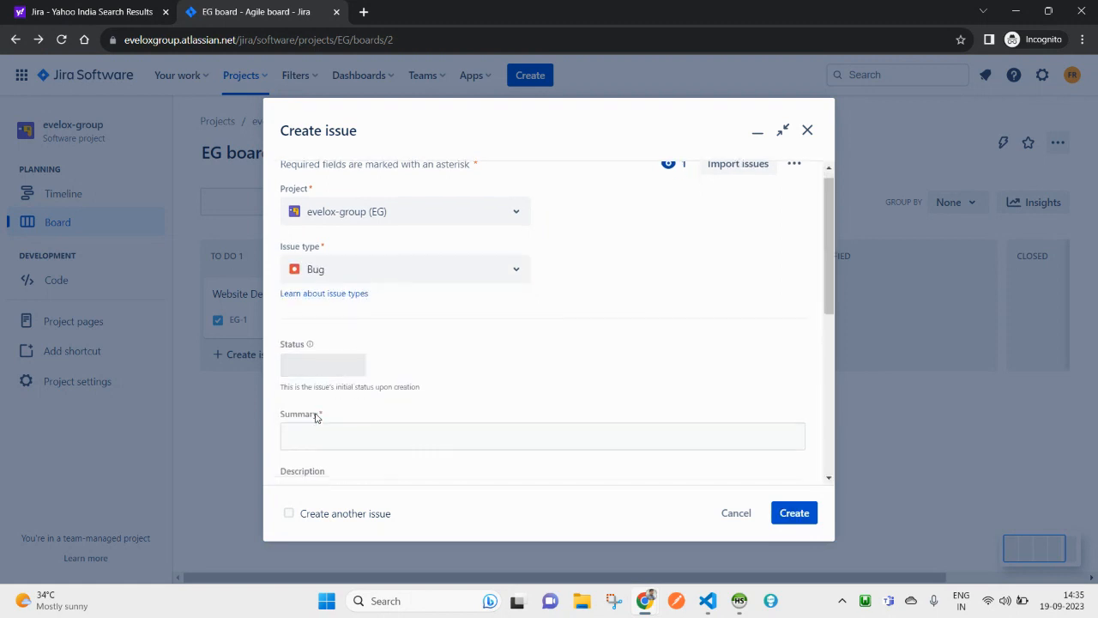
Step: Review the starting statuses and keep the bug's status at To Do
left_click(329, 313)
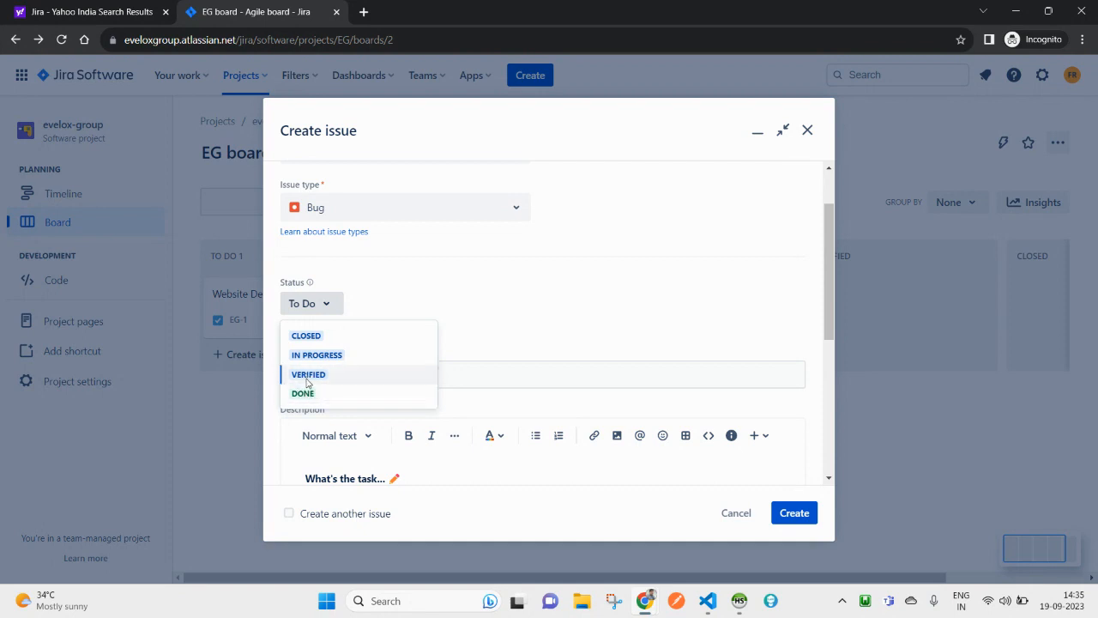
left_click(501, 311)
left_click(332, 306)
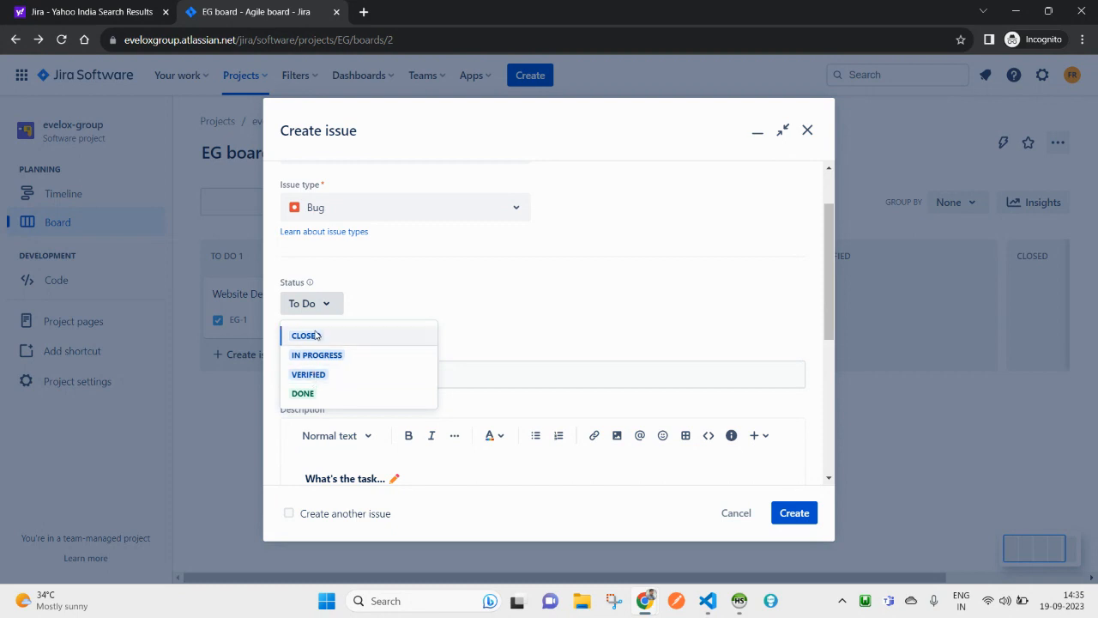
left_click(551, 342)
scroll(370, 287, "down", 1)
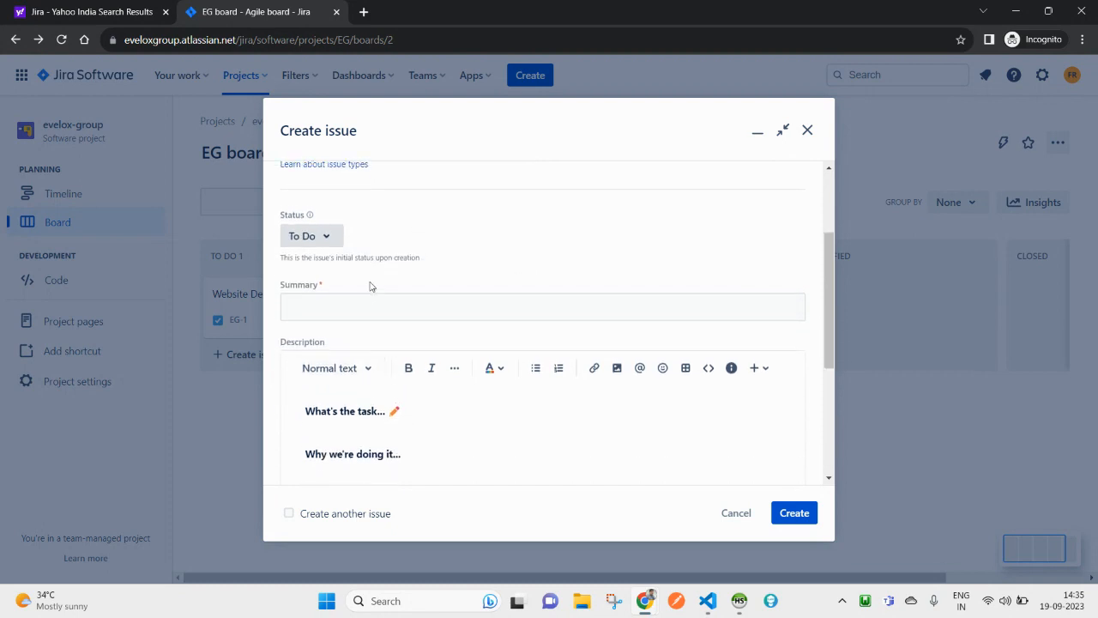
scroll(348, 373, "up", 1)
left_click(351, 375)
Step: Enter summary 'Website Logo Designed not proper way', paste it into Description, and add a validate-resolution request
type("Website Logo Designed not proper wa")
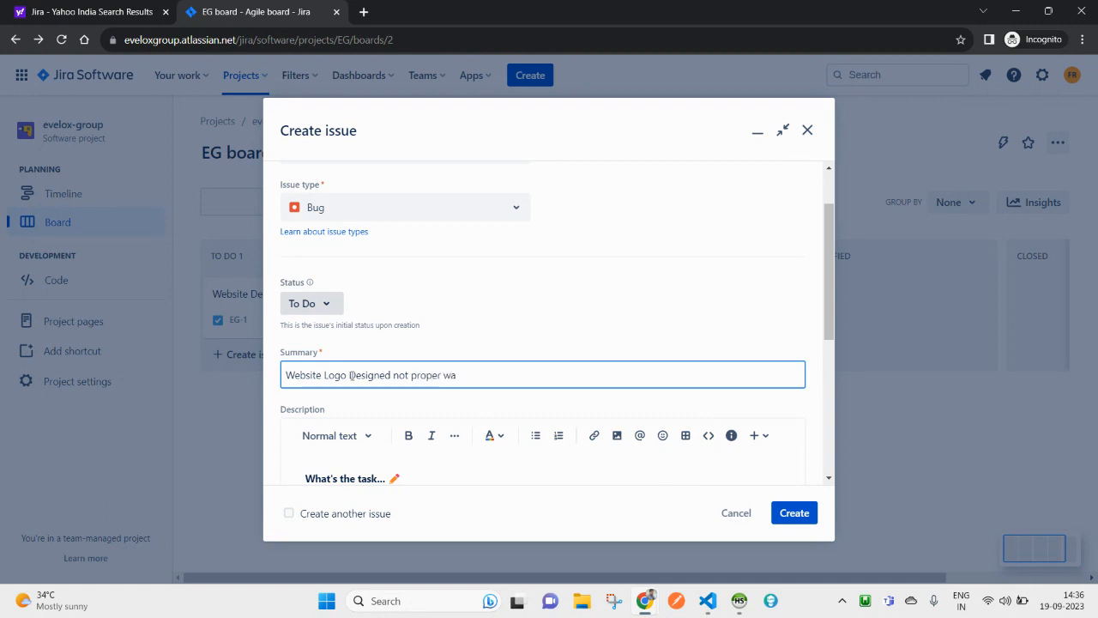
key("ctrl+a")
key("ctrl+c")
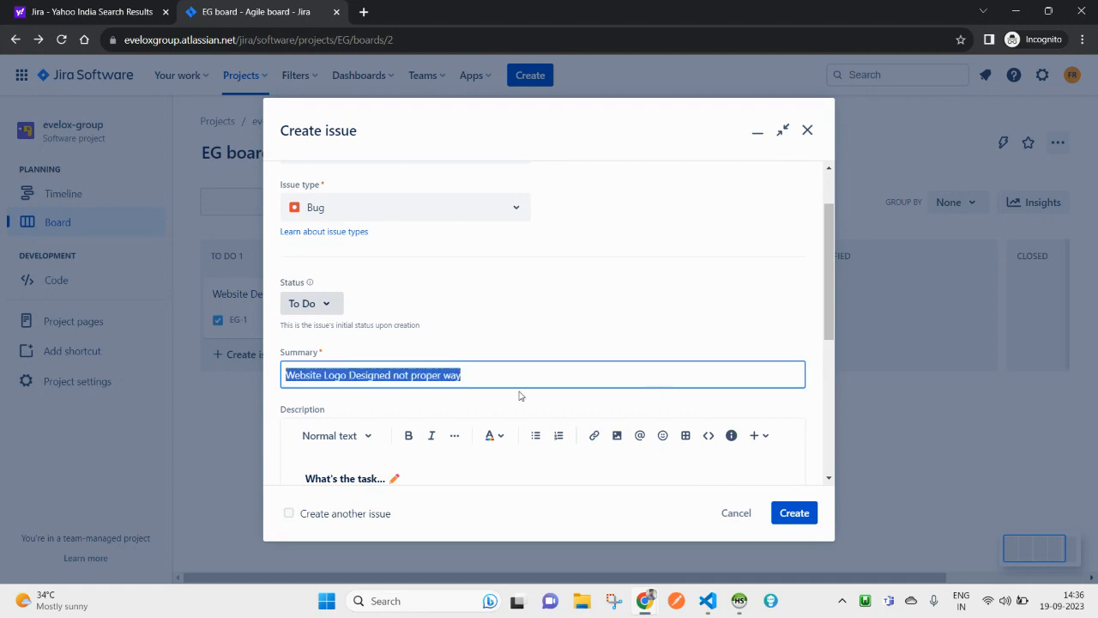
scroll(519, 395, "down", 3)
left_click_drag(451, 397, 307, 257)
key("ctrl+v")
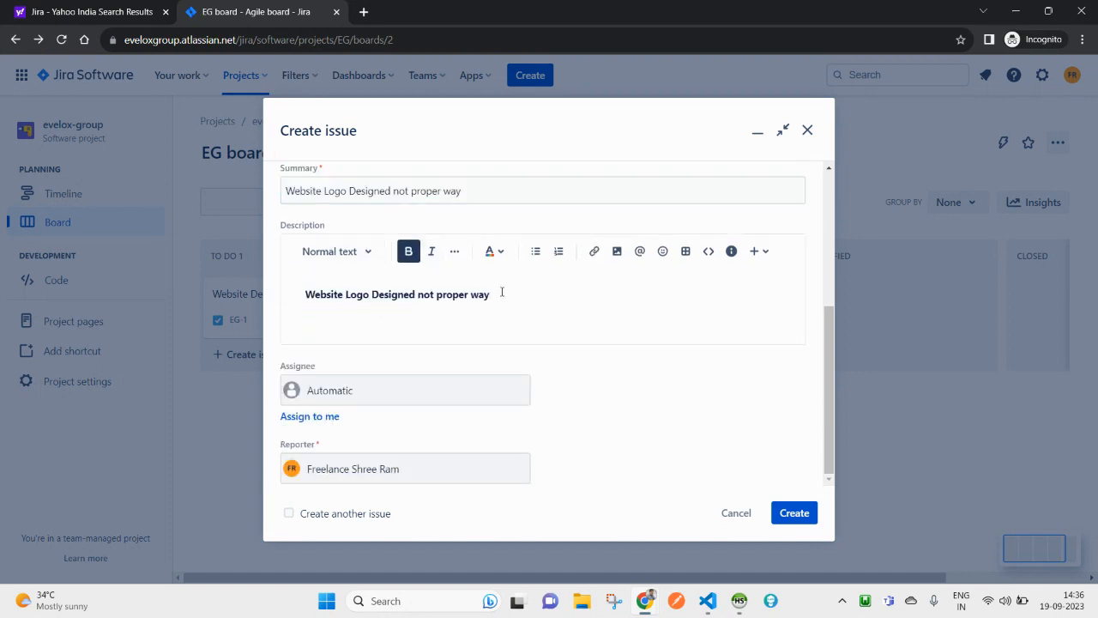
type("- Pleae ch")
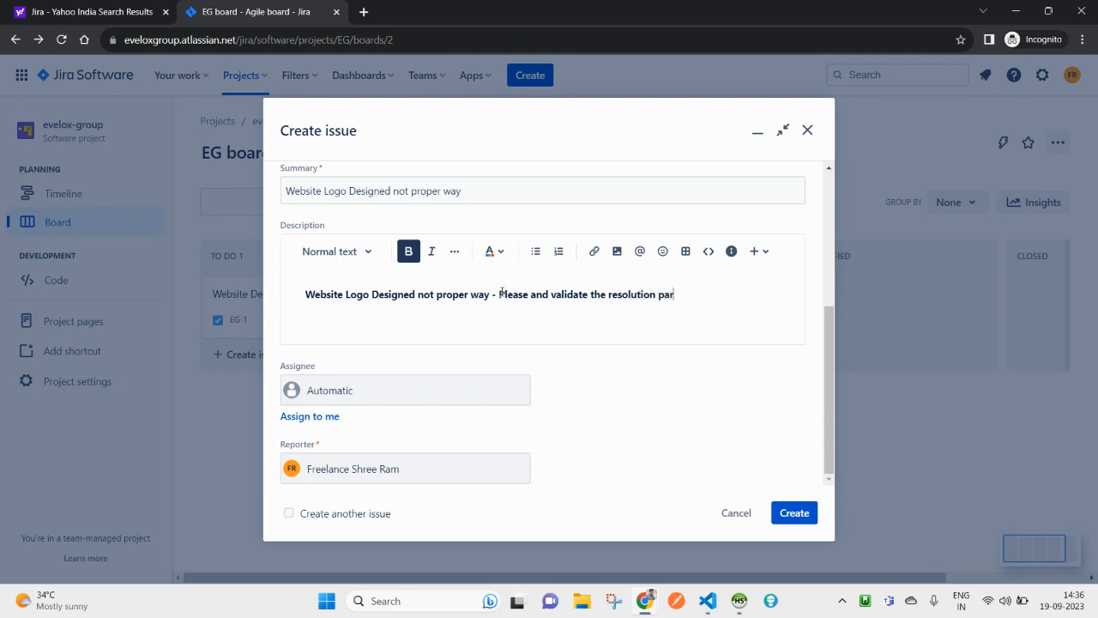
Step: Remove bold formatting from the description text
triple_click(456, 294)
left_click(408, 251)
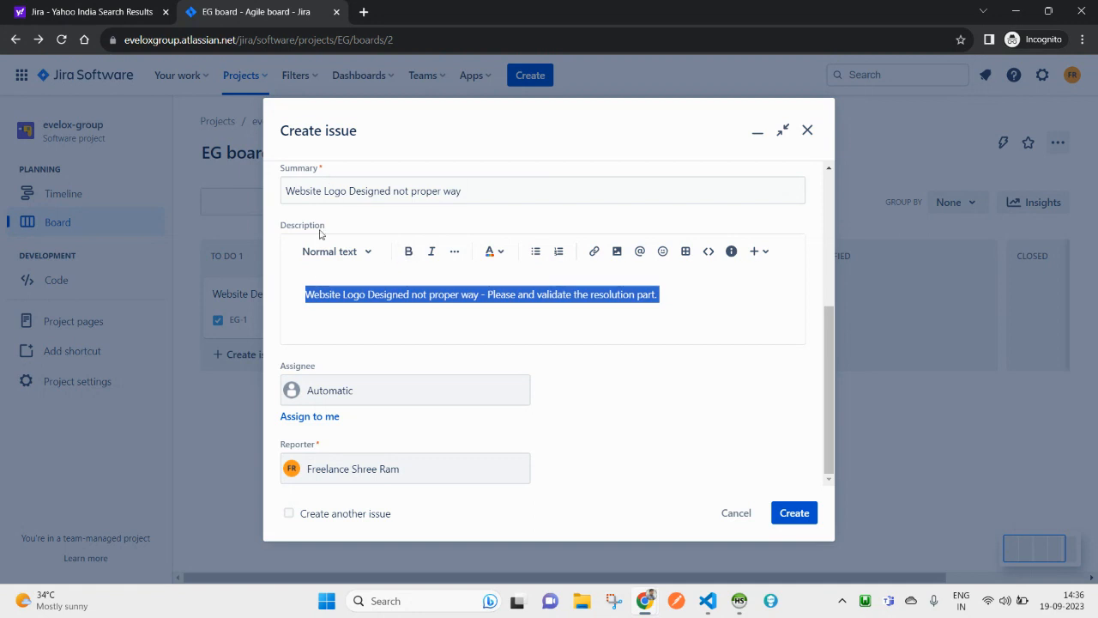
left_click(306, 292)
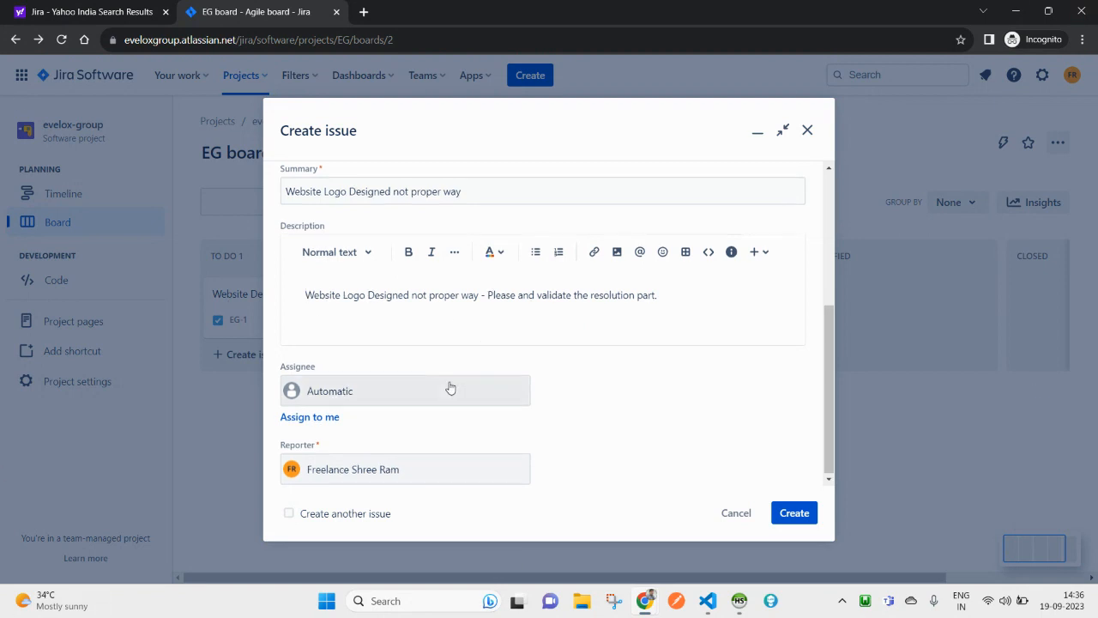
Step: Try Automatic and yourself as assignee, settling on yourself
left_click(331, 420)
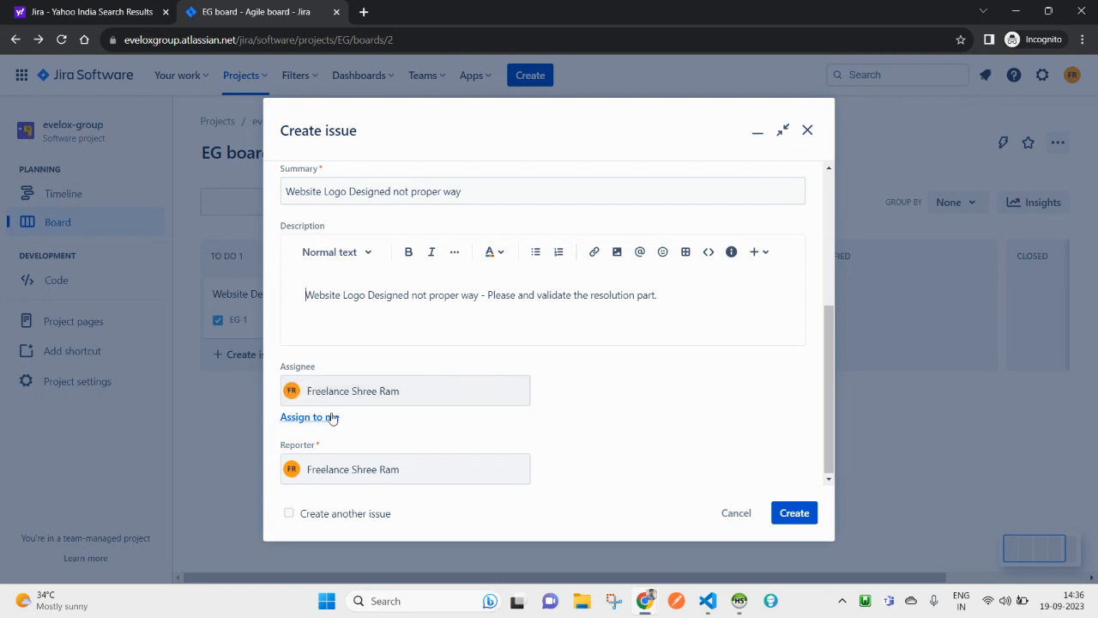
left_click(346, 395)
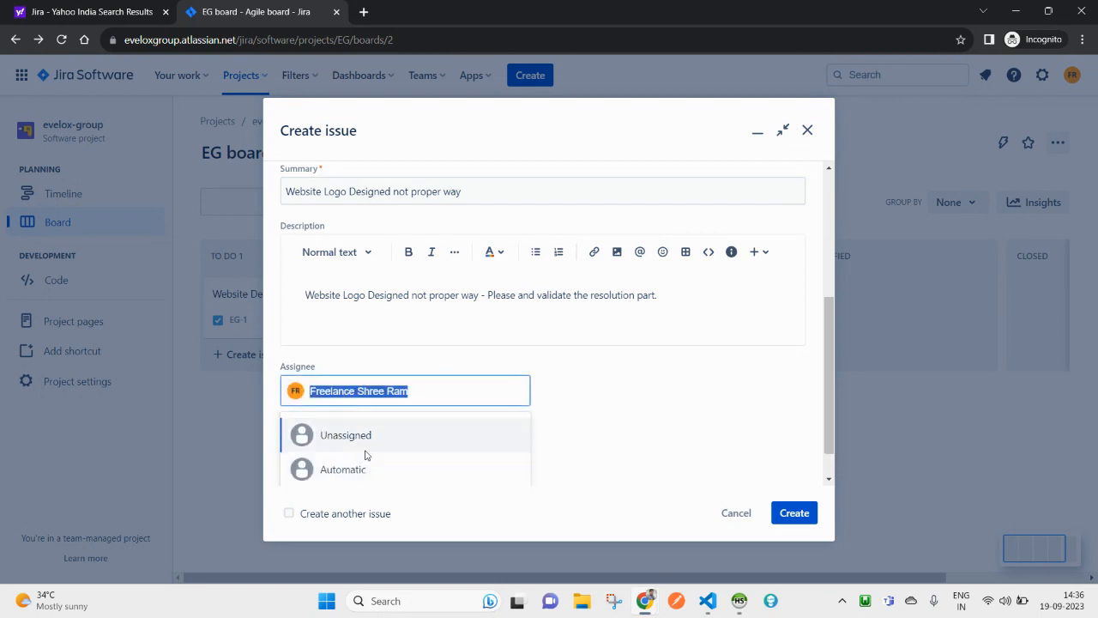
left_click(728, 386)
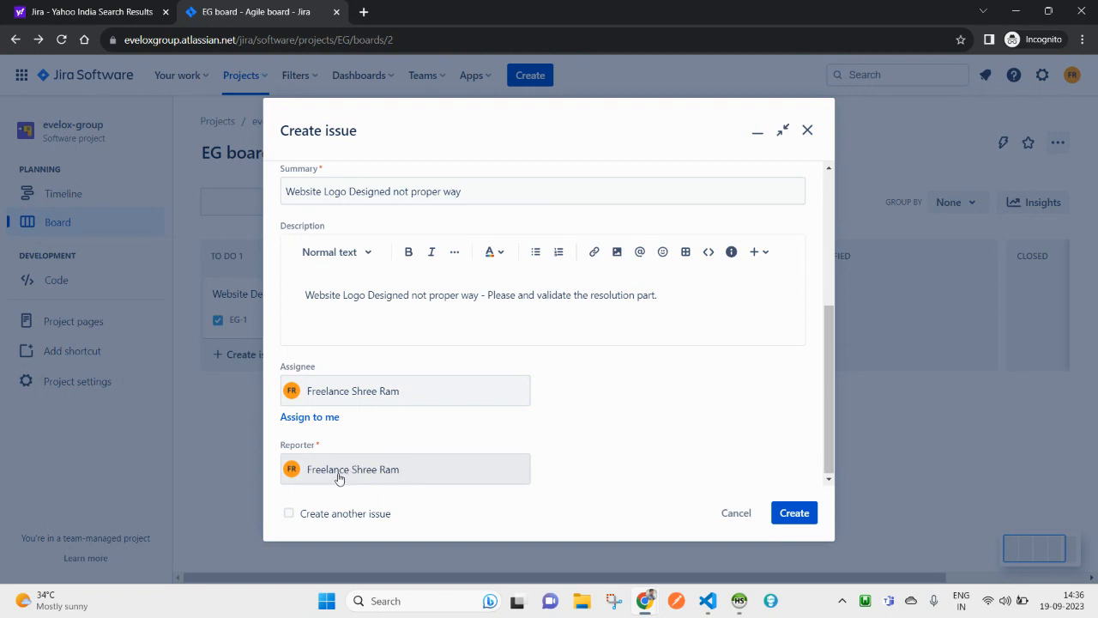
left_click(335, 391)
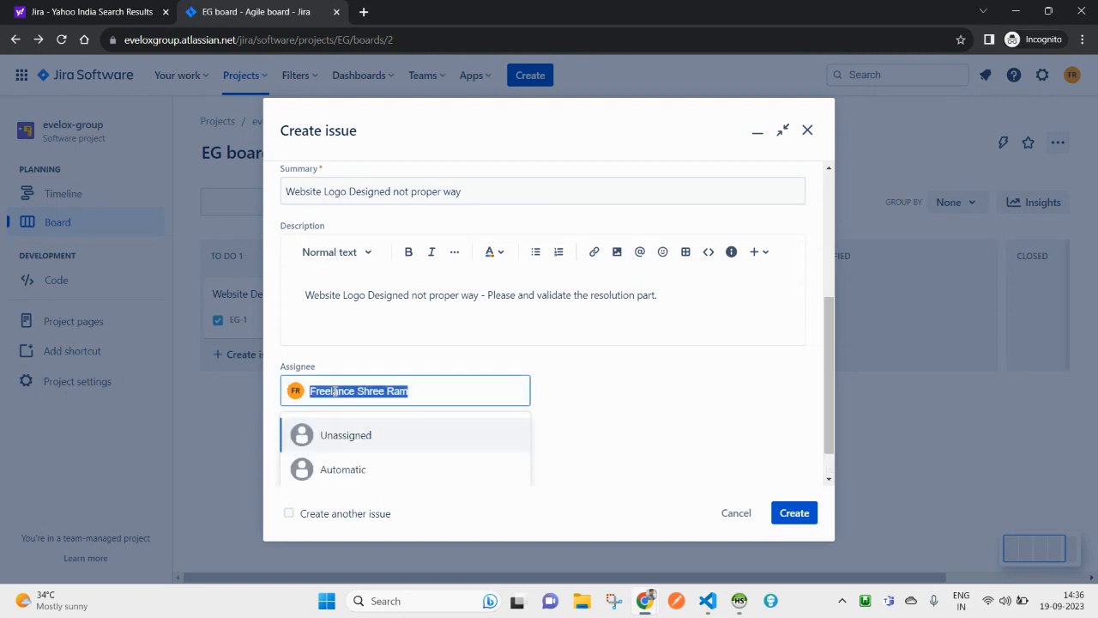
left_click(333, 482)
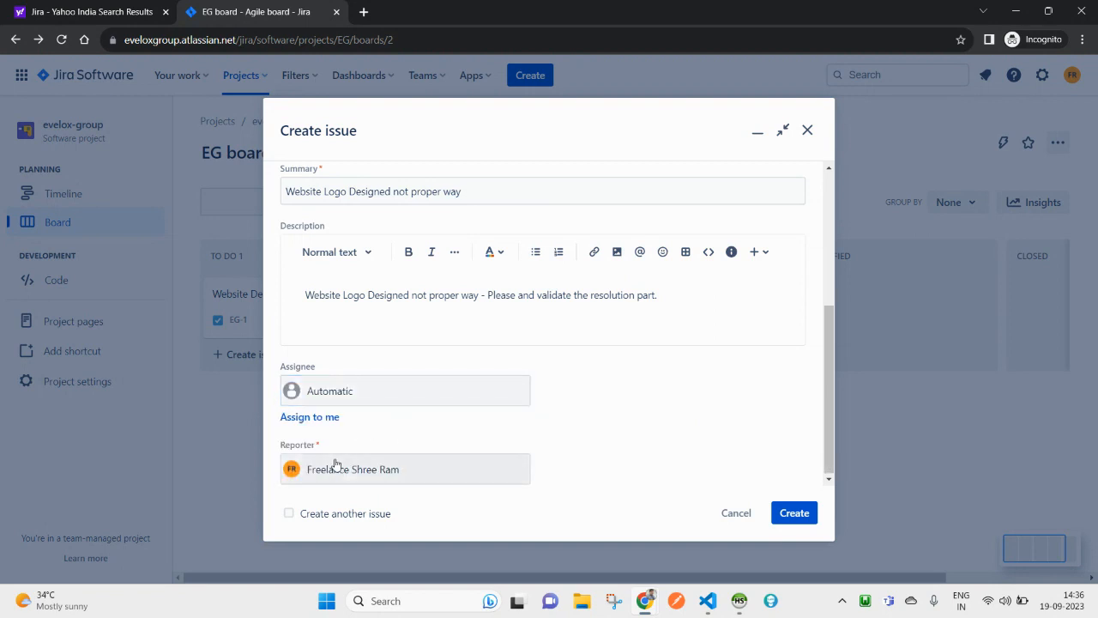
left_click(333, 418)
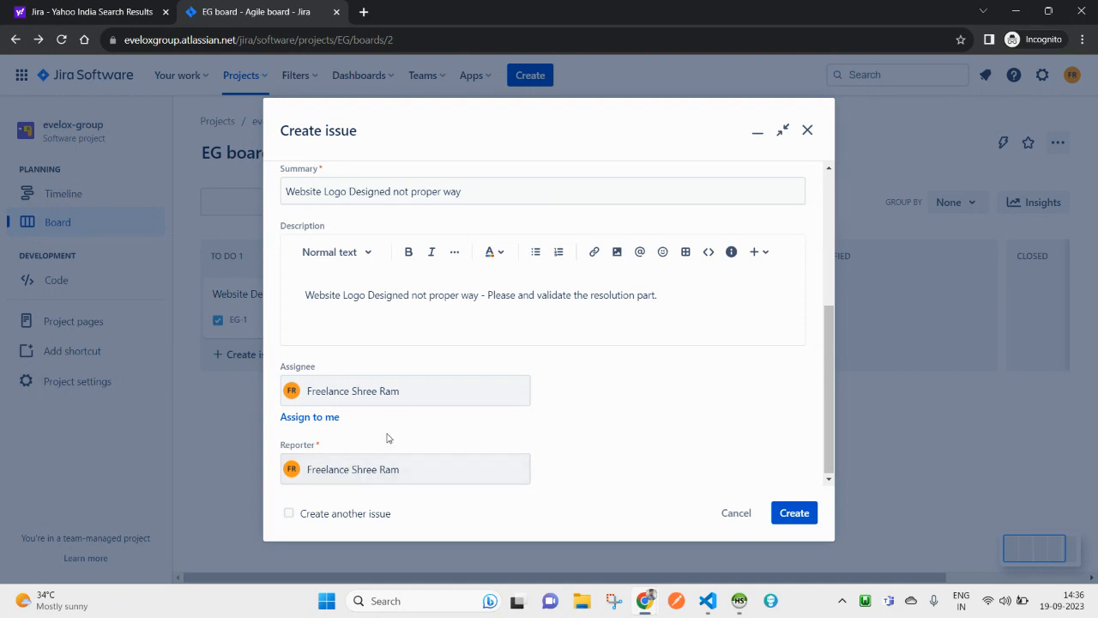
left_click(394, 394)
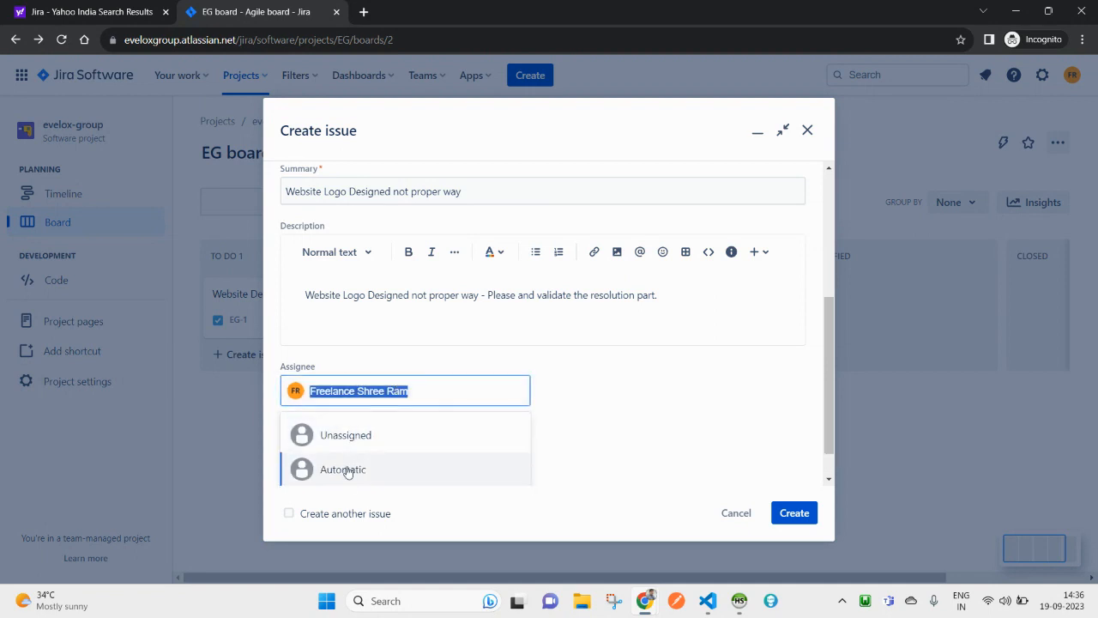
left_click(573, 383)
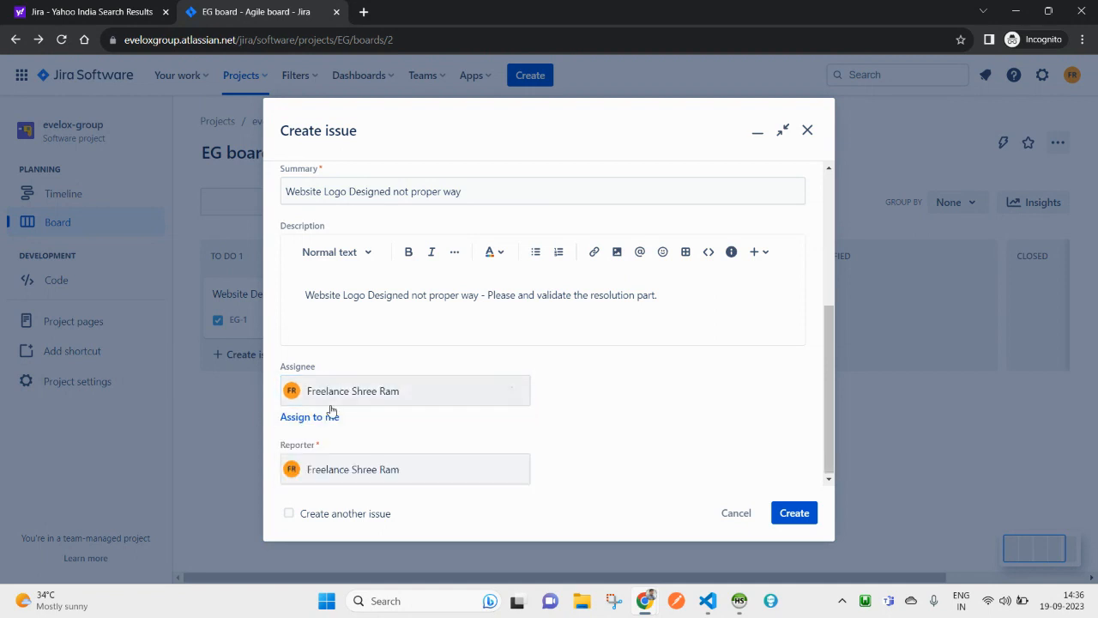
Step: Keep the current reporter and create the bug as EG-2 in To Do
mouse_move(738, 600)
left_click(409, 475)
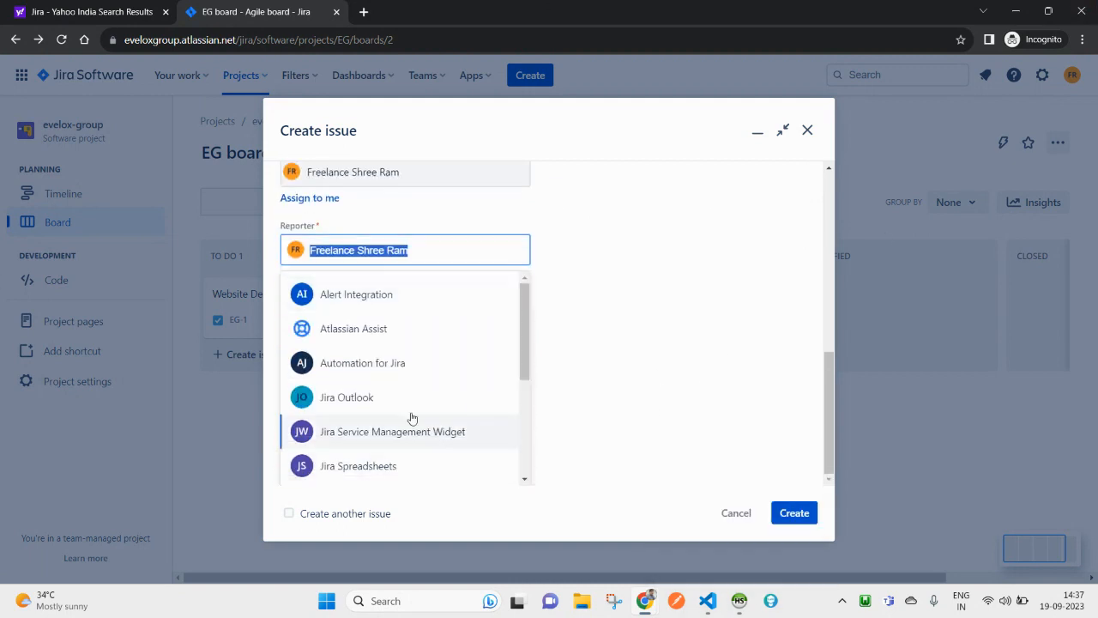
scroll(388, 343, "down", 1)
scroll(388, 343, "up", 1)
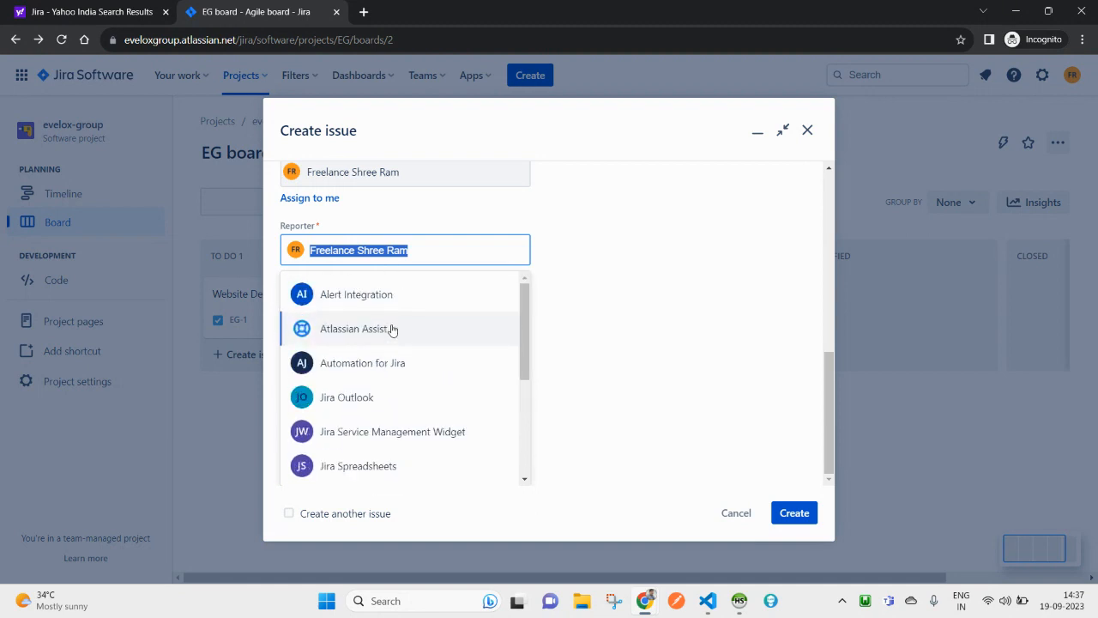
left_click(423, 258)
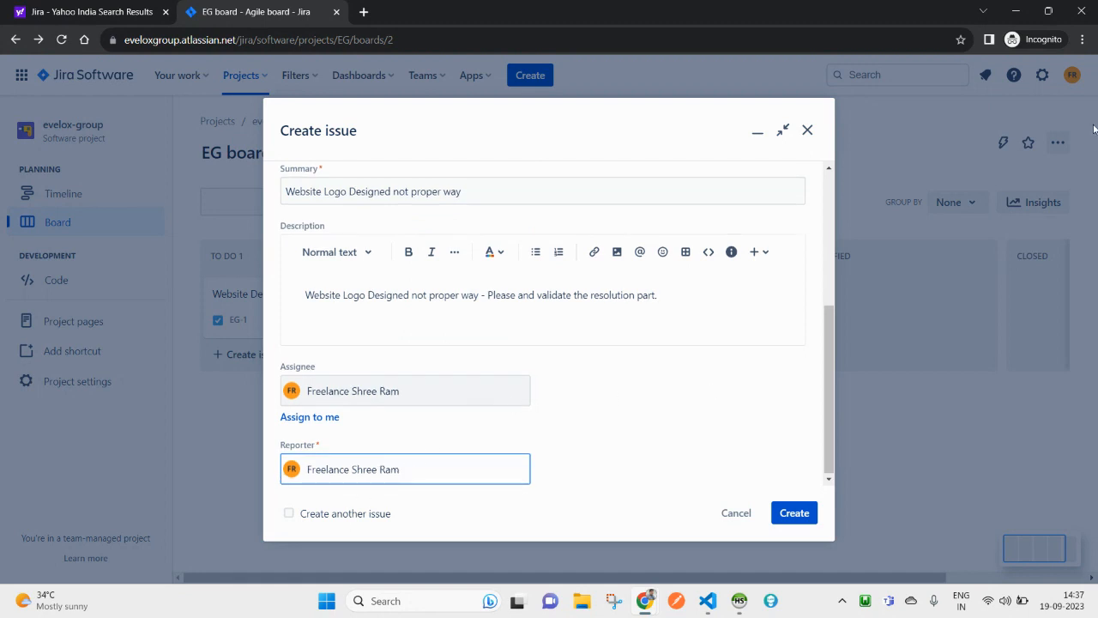
left_click(807, 514)
scroll(765, 422, "up", 3)
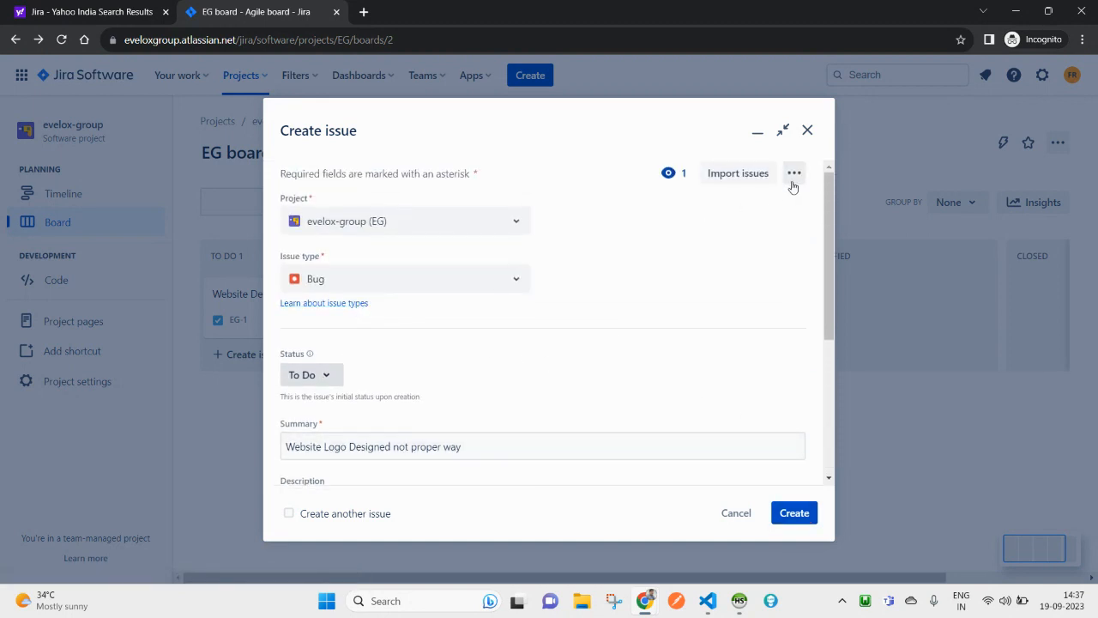
left_click(794, 513)
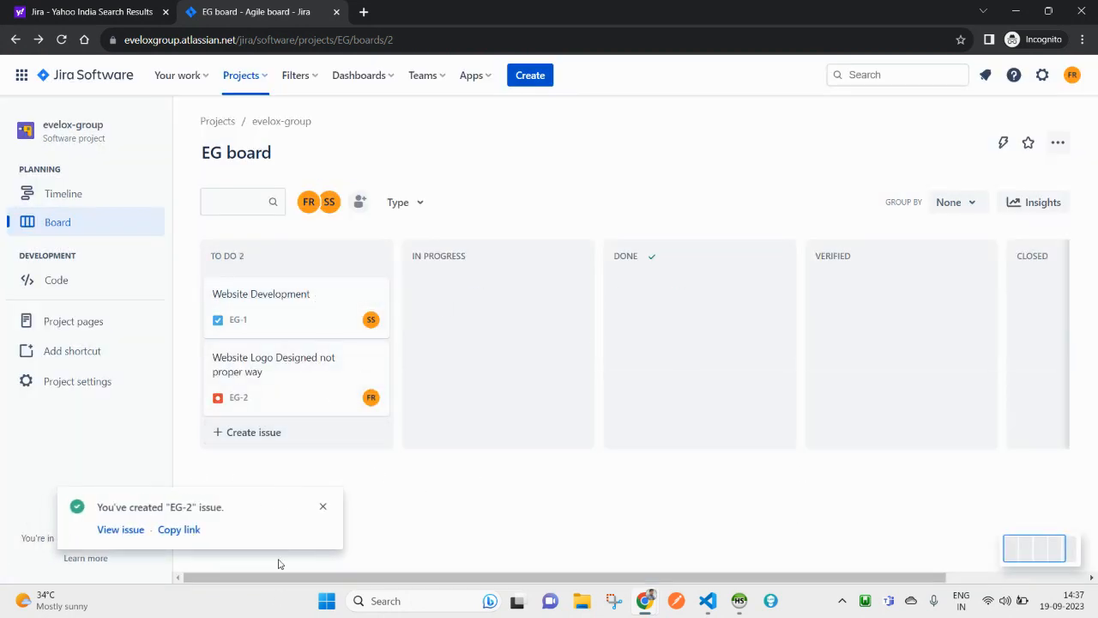
Step: Dismiss the EG-2 created notice, look over EG-1's card menu and details, then open EG-2
left_click(323, 510)
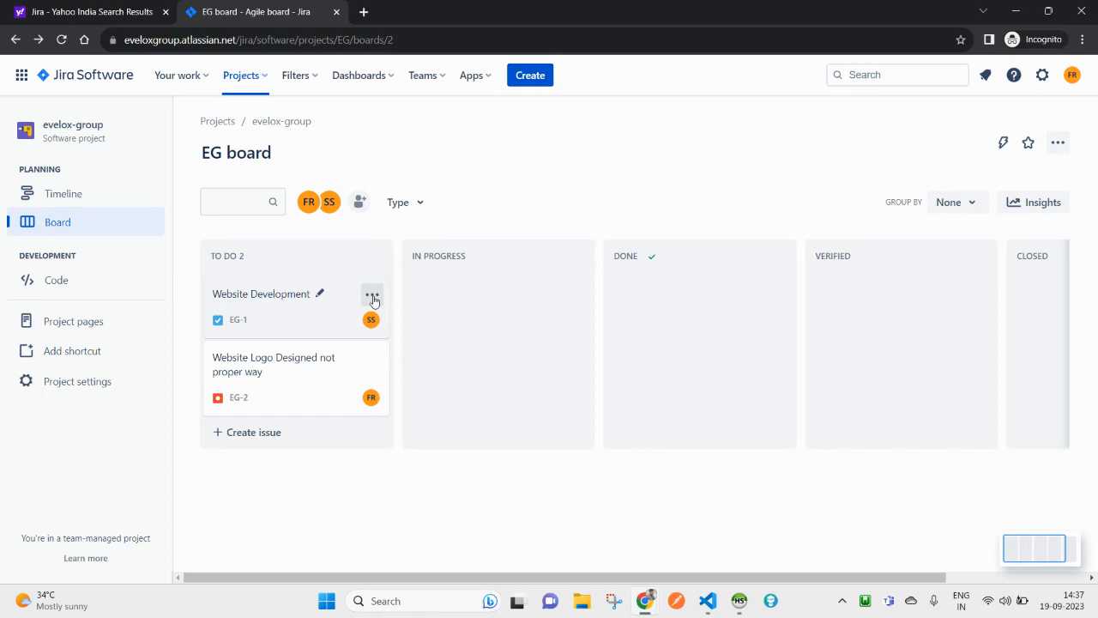
left_click(374, 299)
left_click(254, 296)
left_click(254, 296)
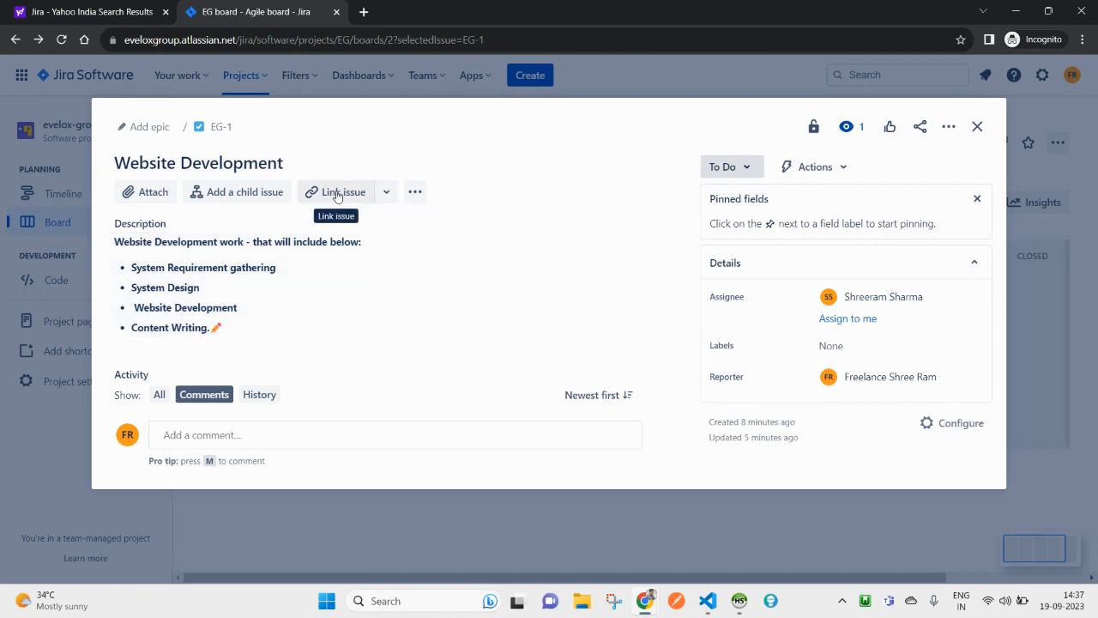
left_click(977, 126)
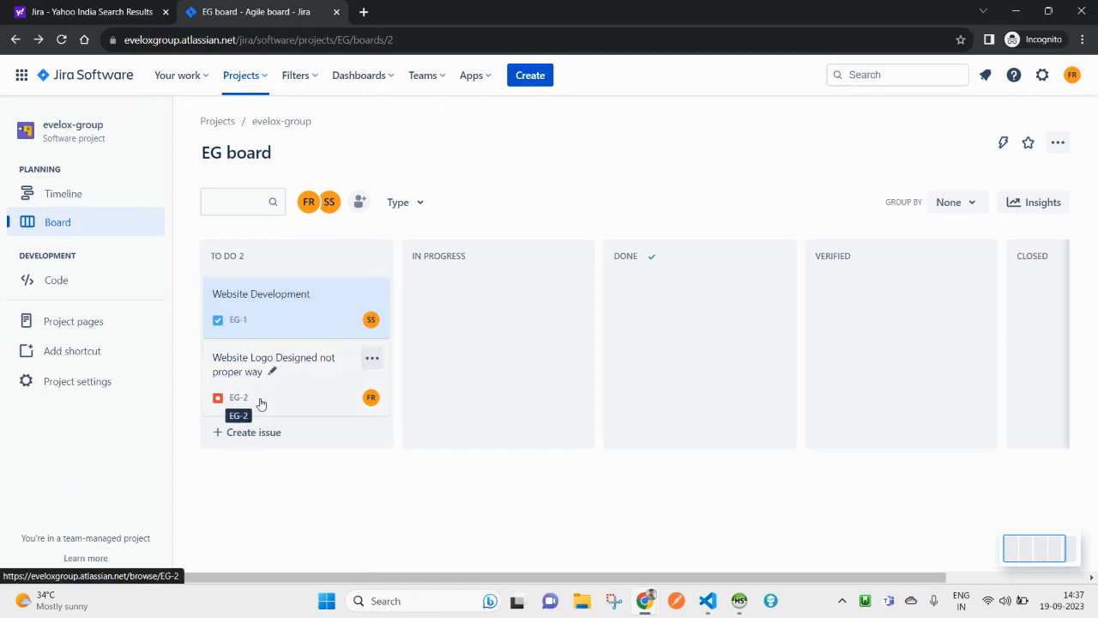
left_click(289, 359)
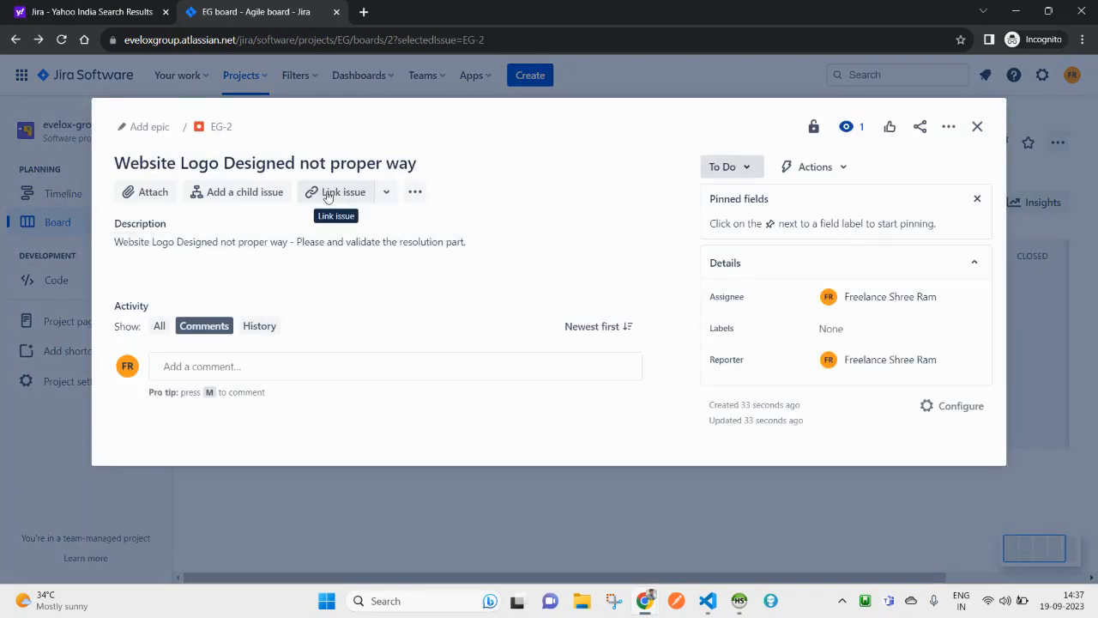
left_click(335, 196)
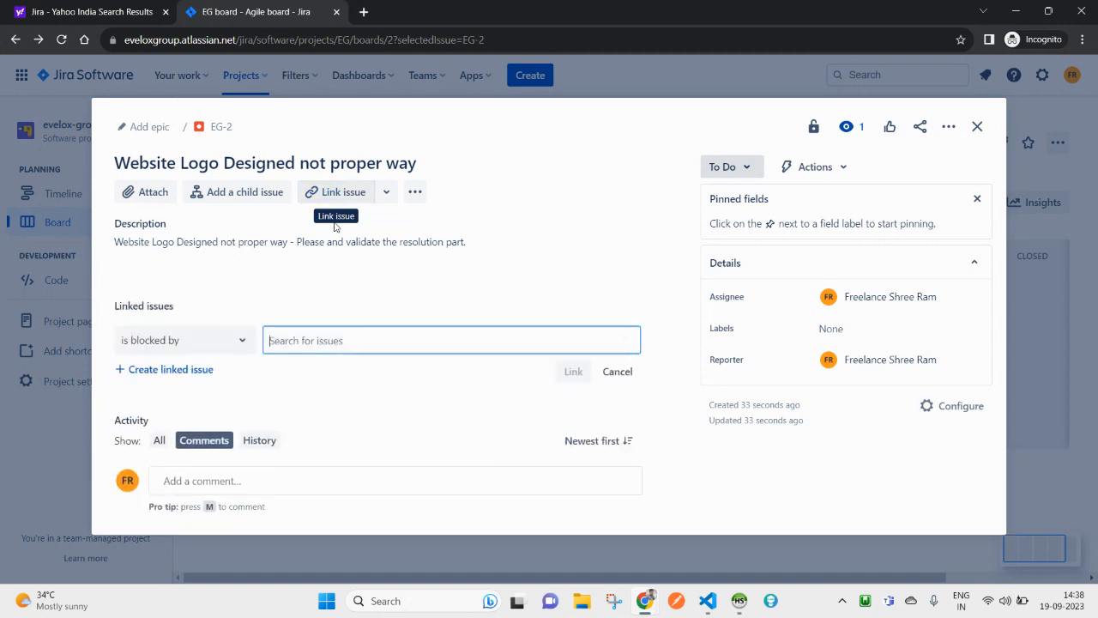
left_click(242, 341)
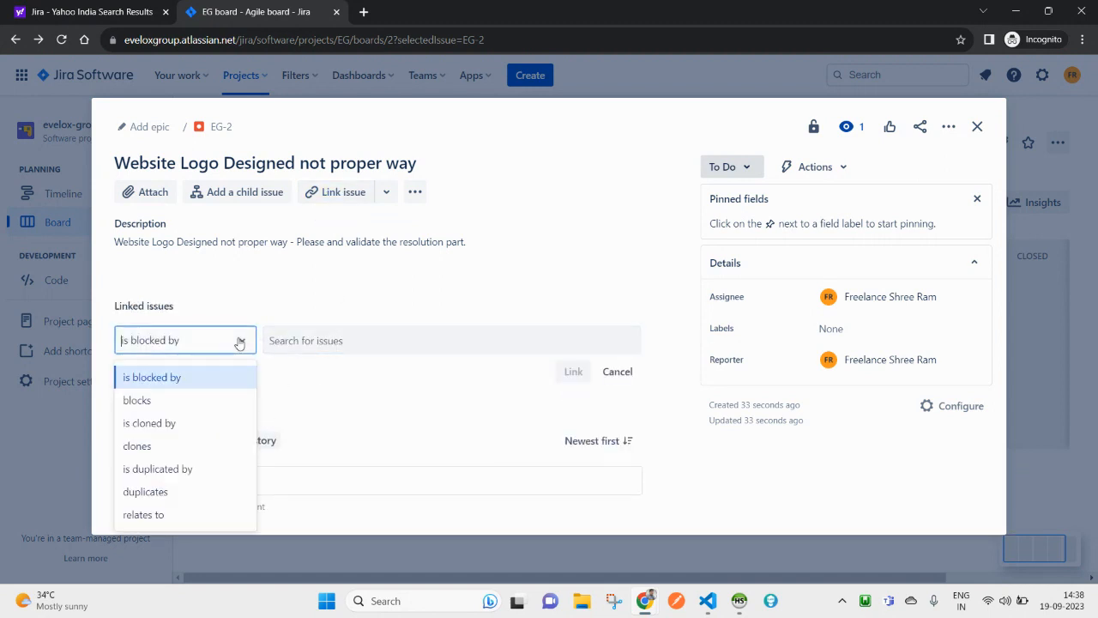
left_click(333, 346)
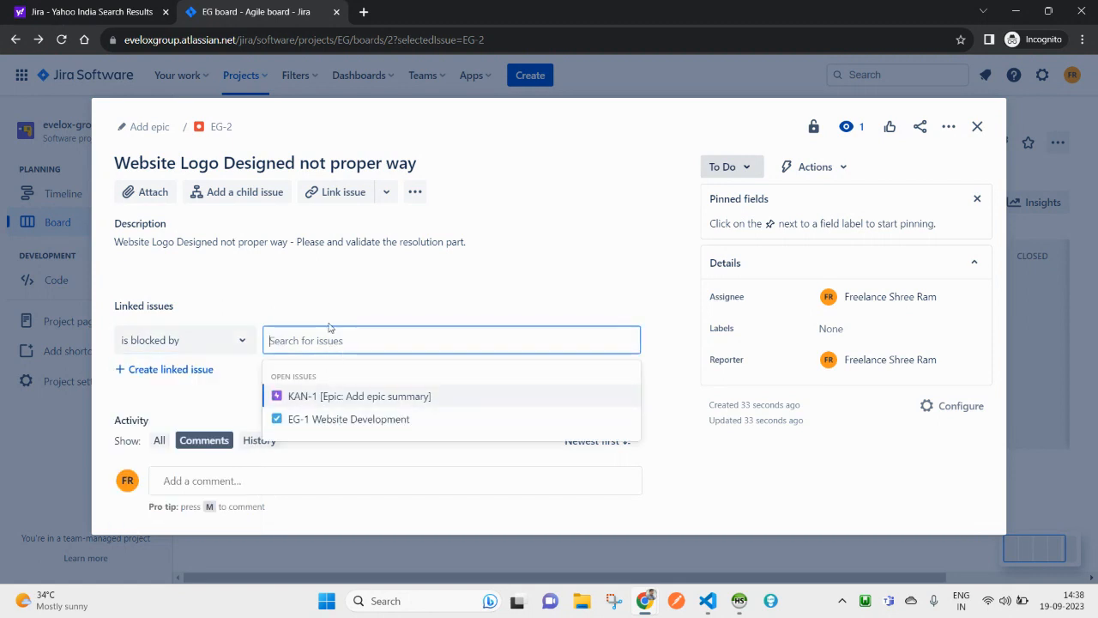
left_click(329, 286)
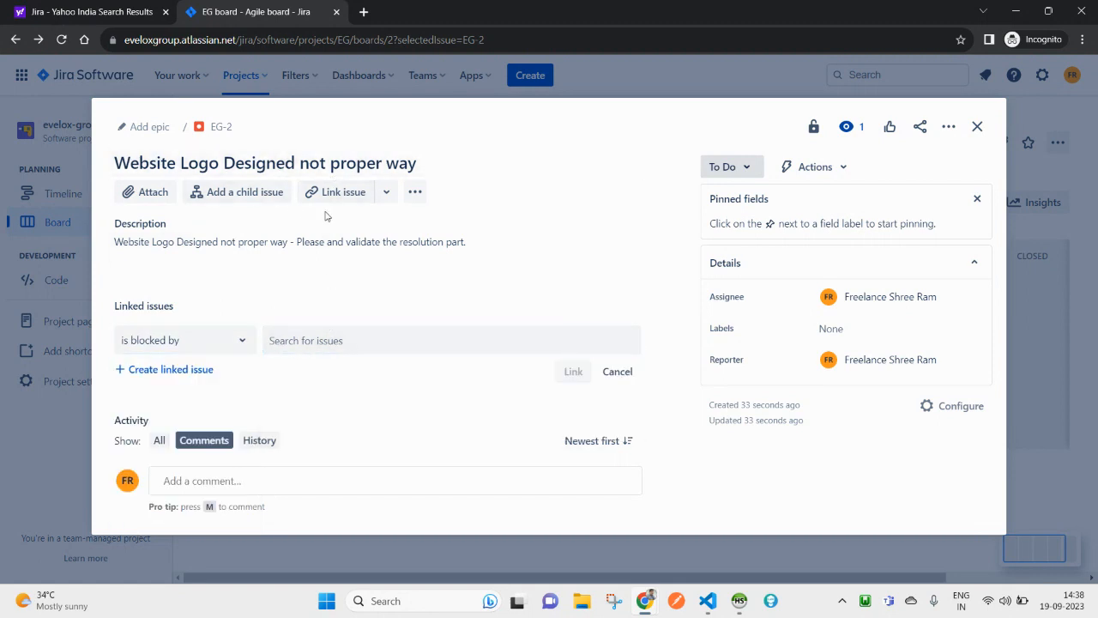
left_click(344, 347)
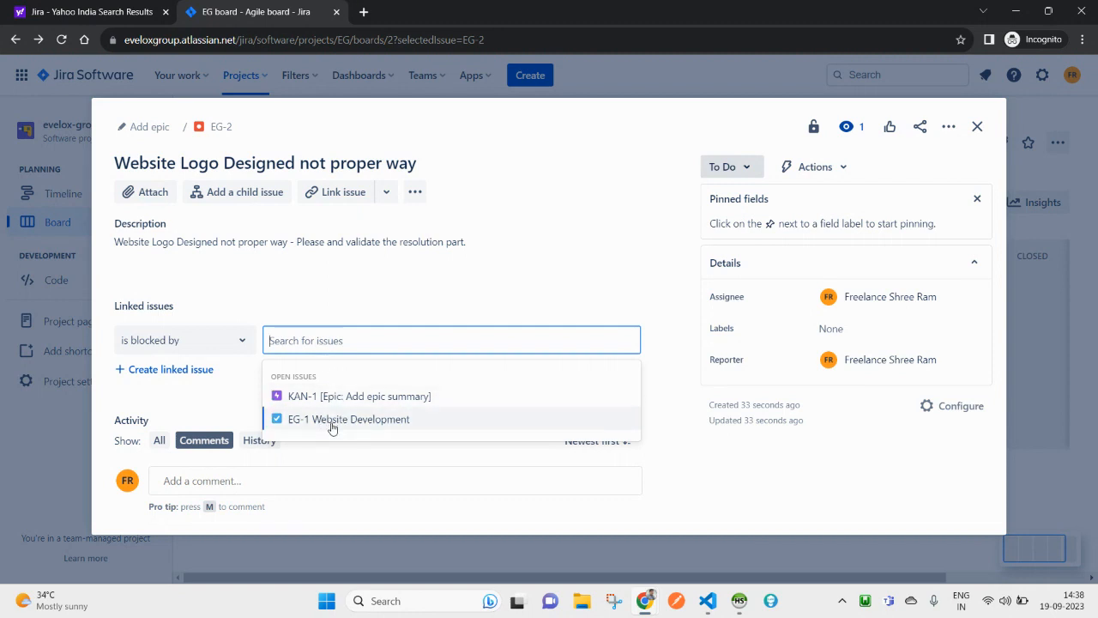
left_click(246, 343)
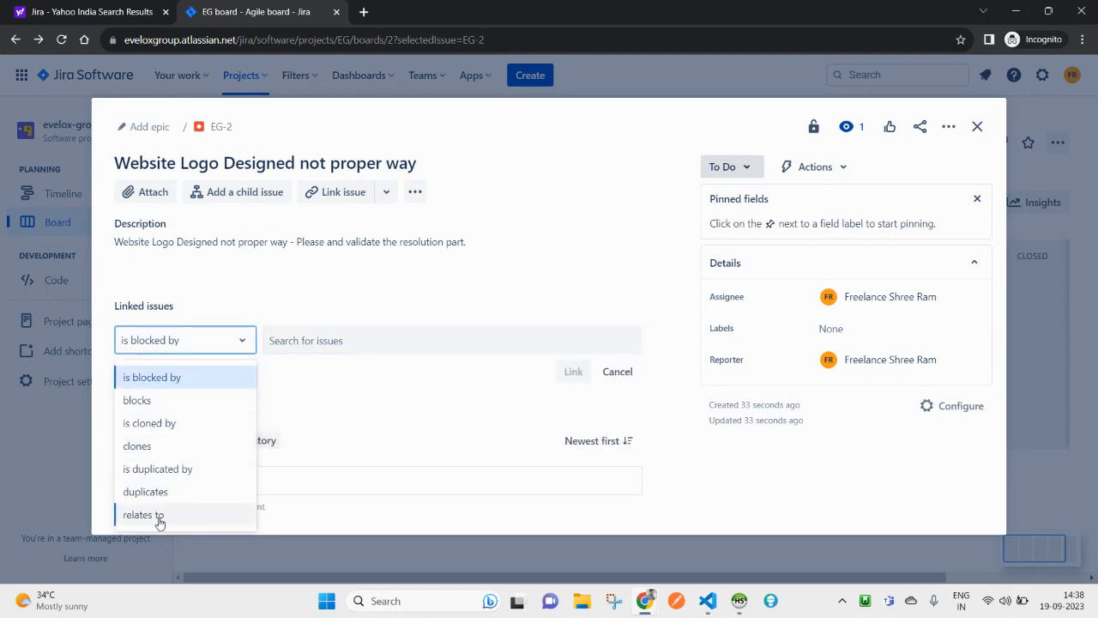
left_click(339, 343)
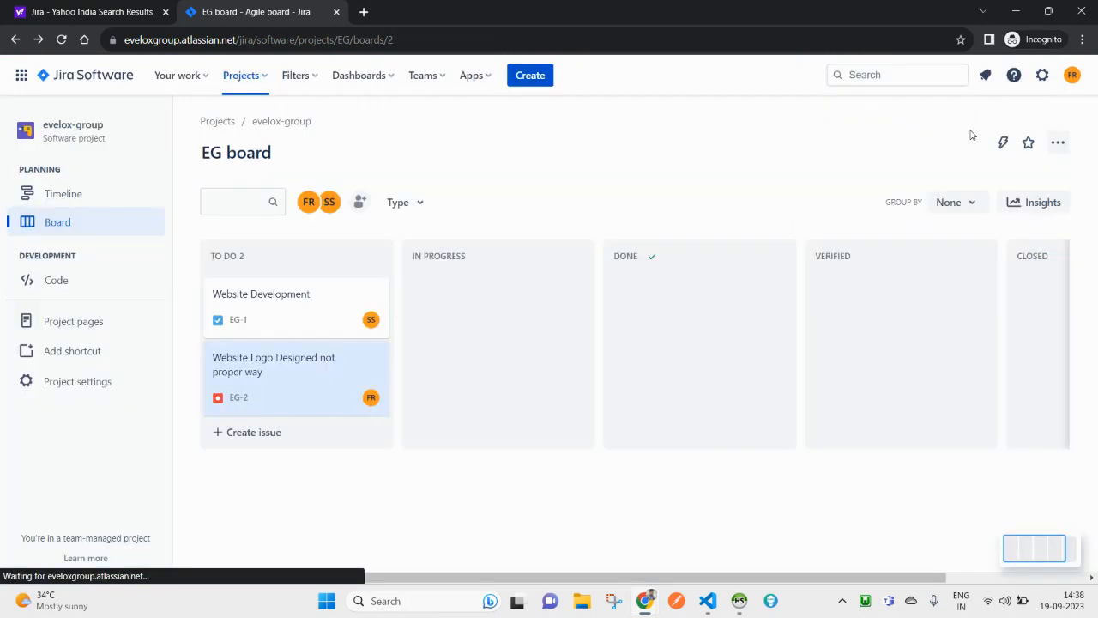
left_click(975, 128)
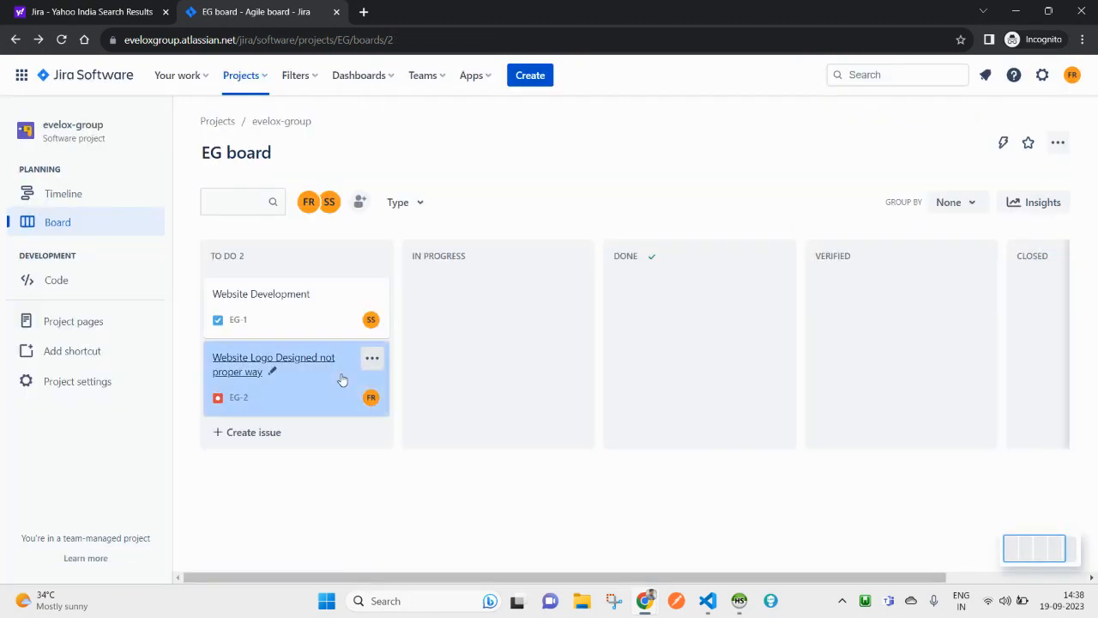
Step: Link EG-1 Website Development as 'is blocked by' EG-2, then reopen EG-1 to verify the link
left_click(258, 302)
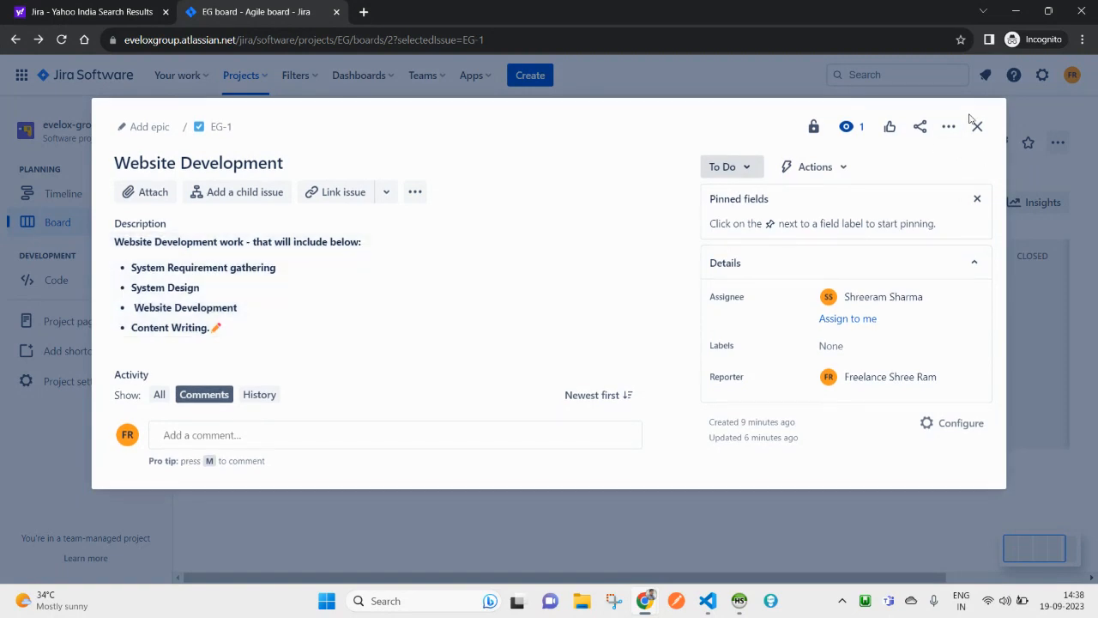
left_click(975, 125)
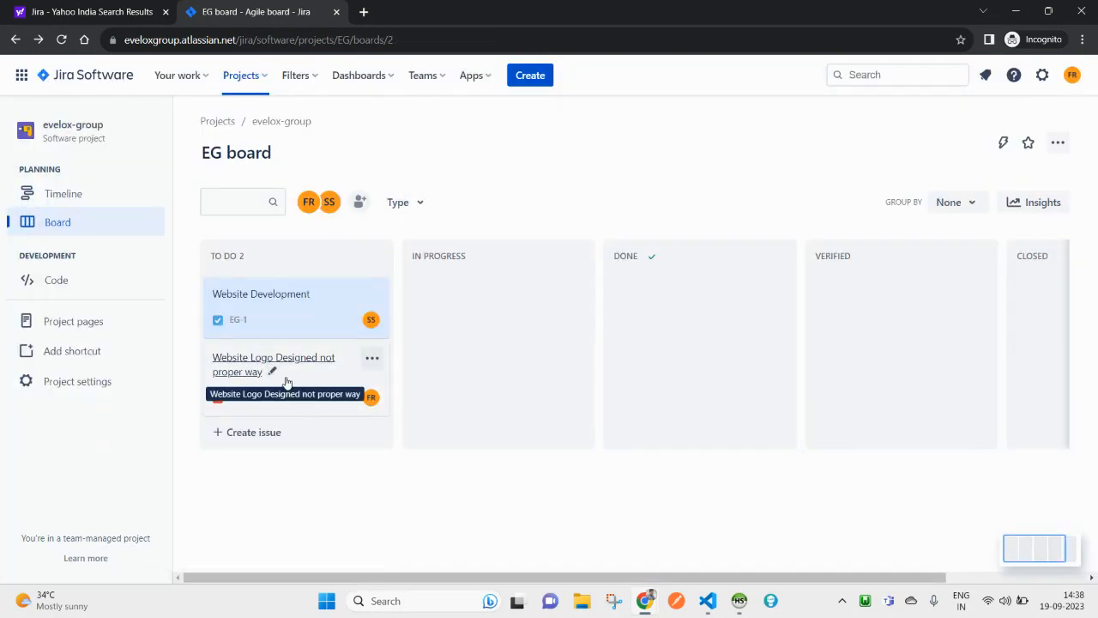
left_click(278, 300)
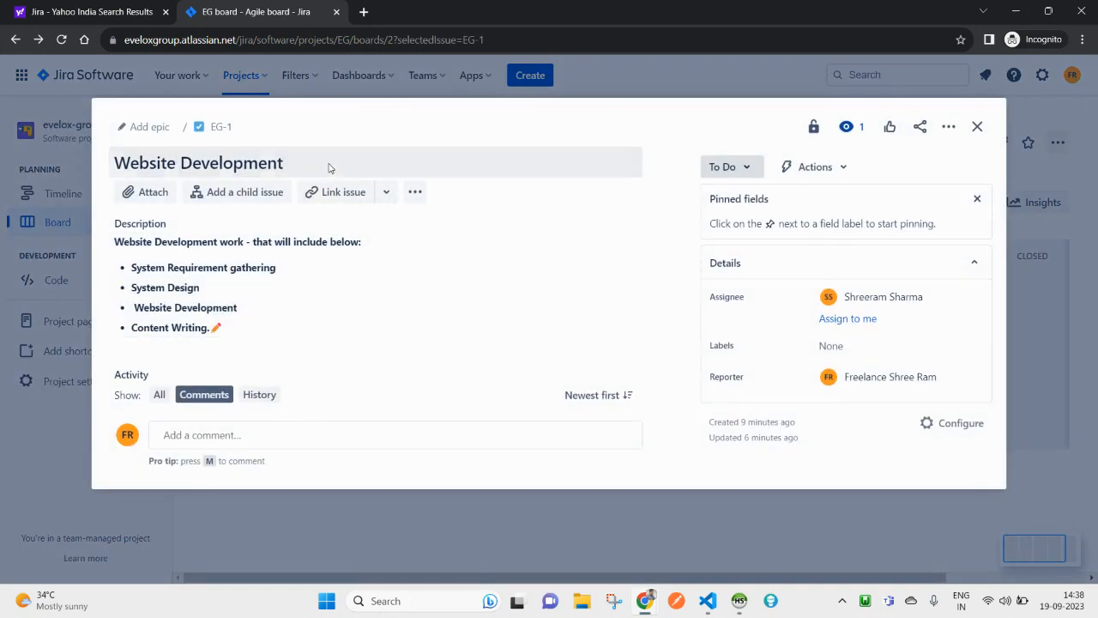
left_click(322, 194)
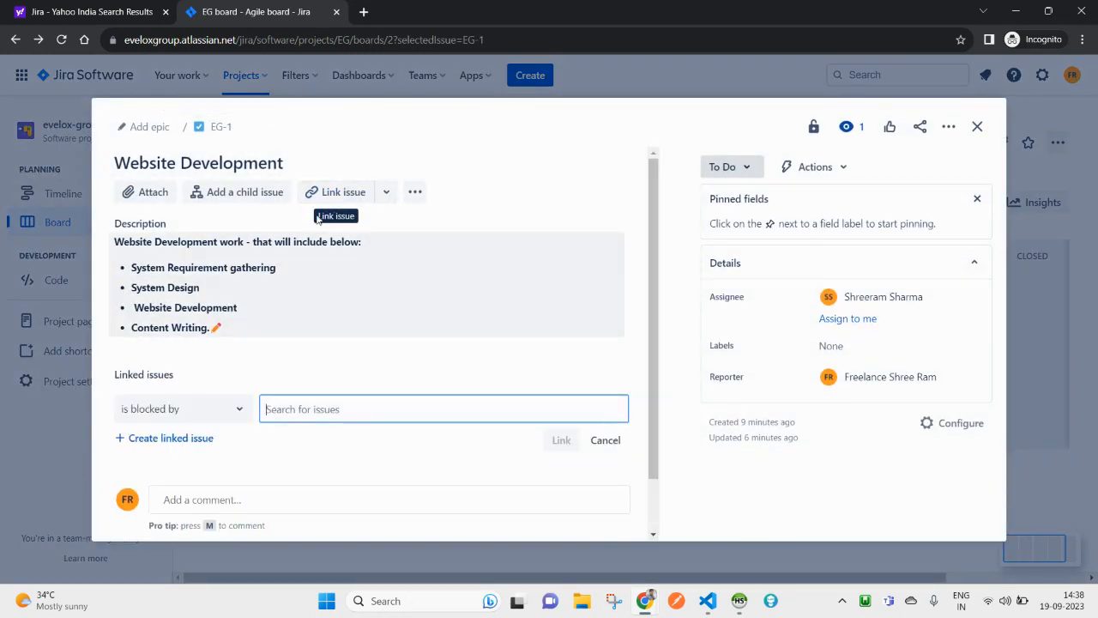
left_click(328, 412)
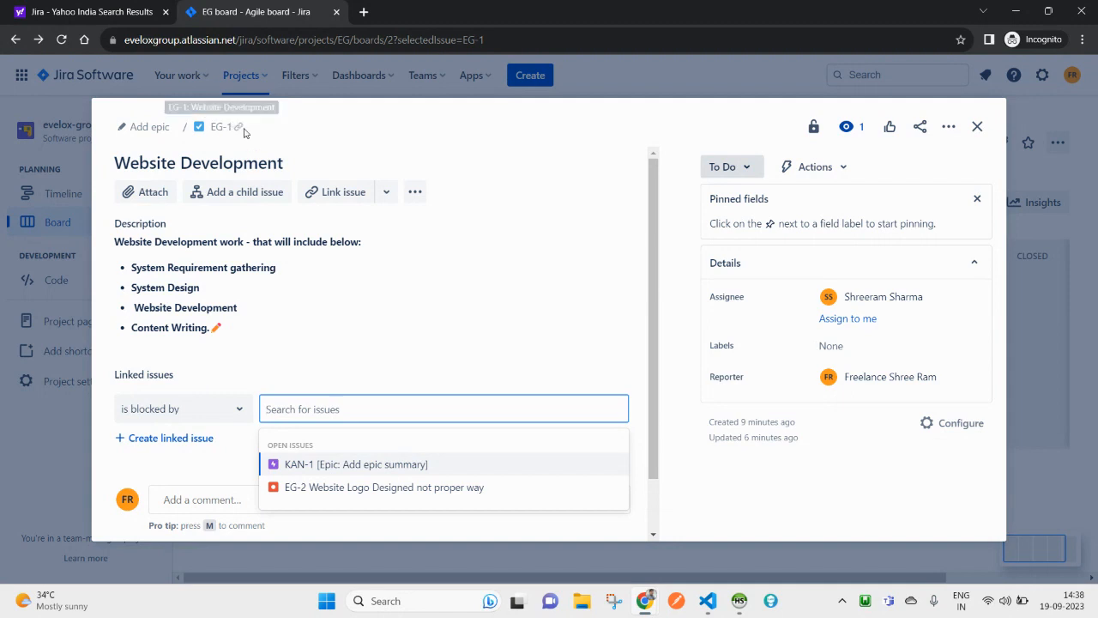
left_click(304, 495)
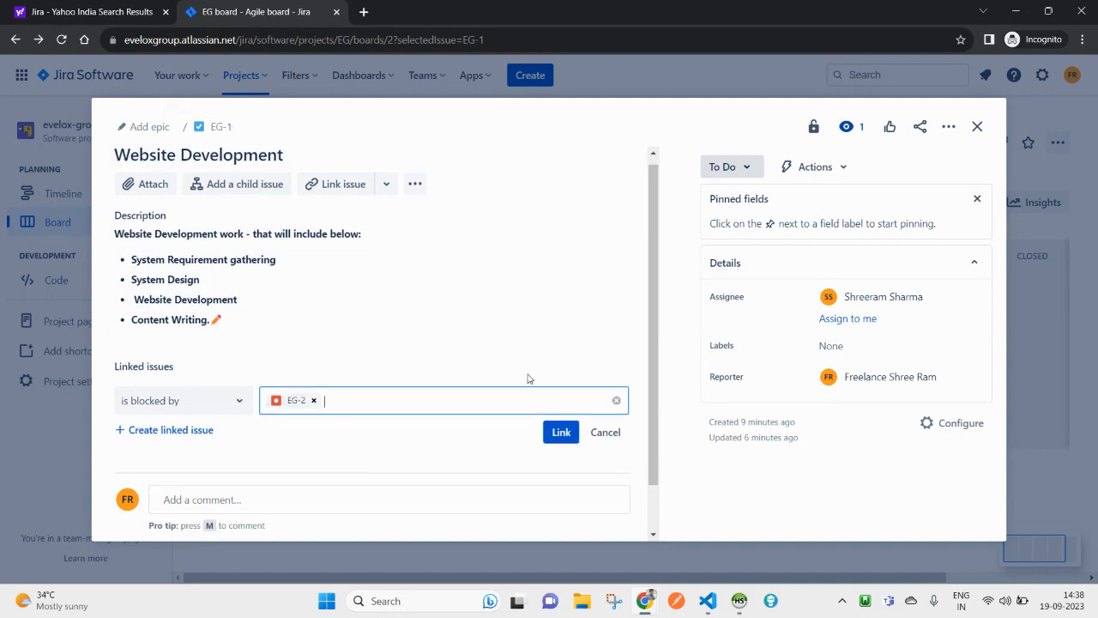
scroll(527, 377, "down", 1)
left_click(559, 384)
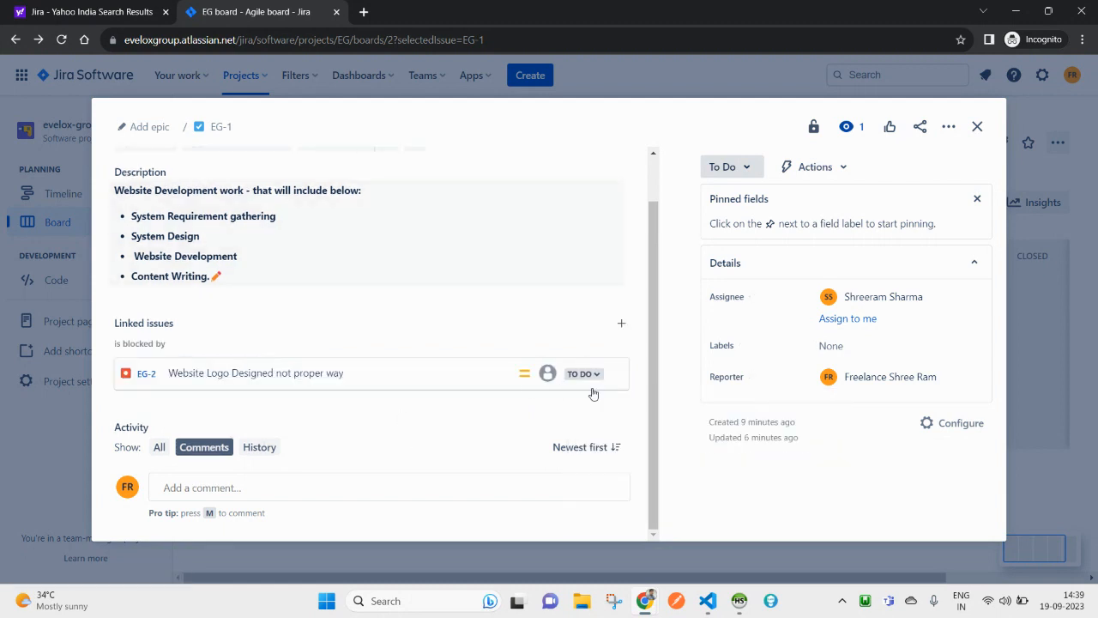
left_click(977, 127)
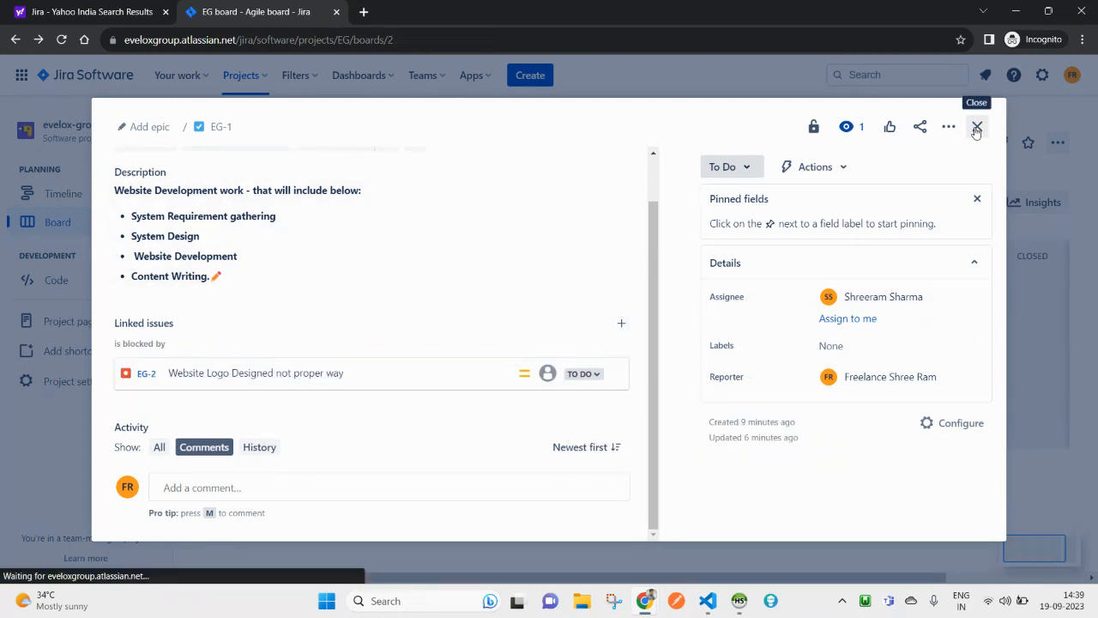
left_click(282, 310)
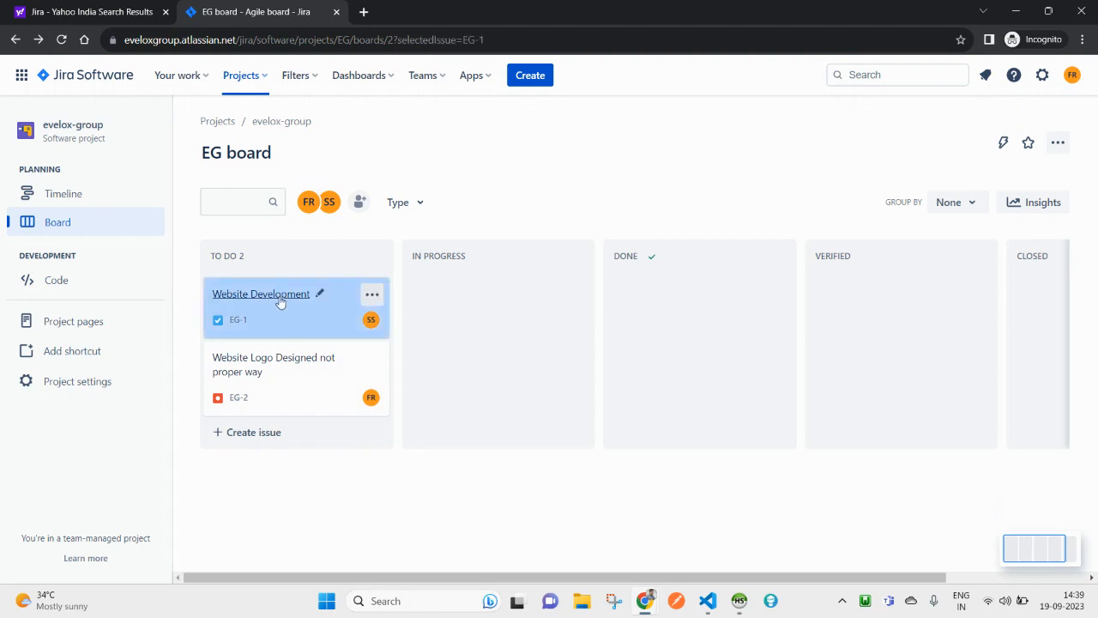
scroll(283, 301, "down", 2)
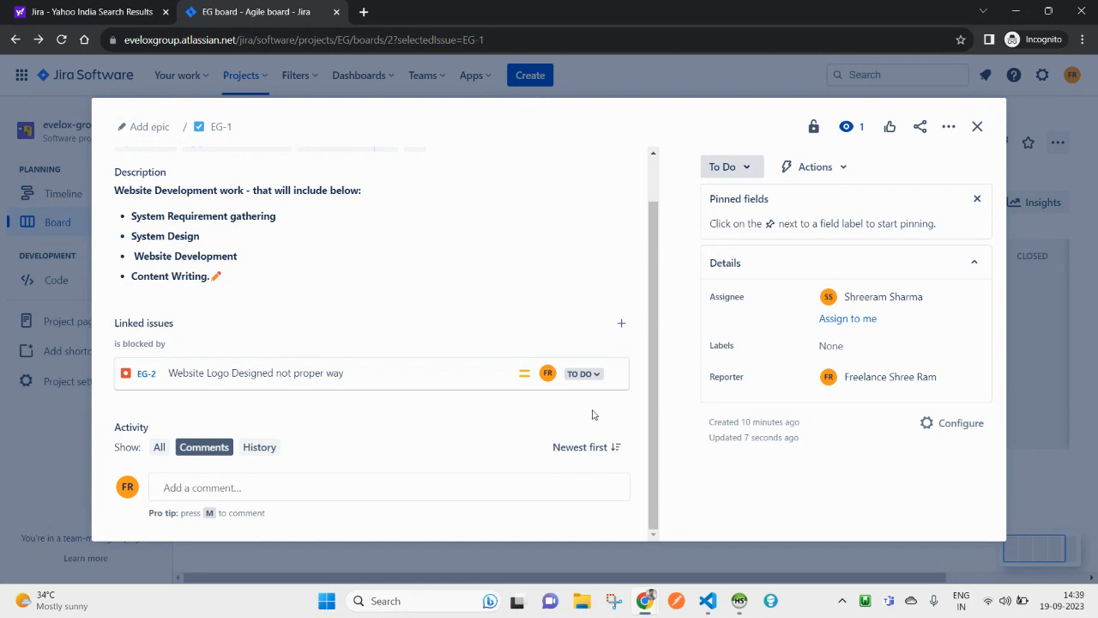
left_click(621, 330)
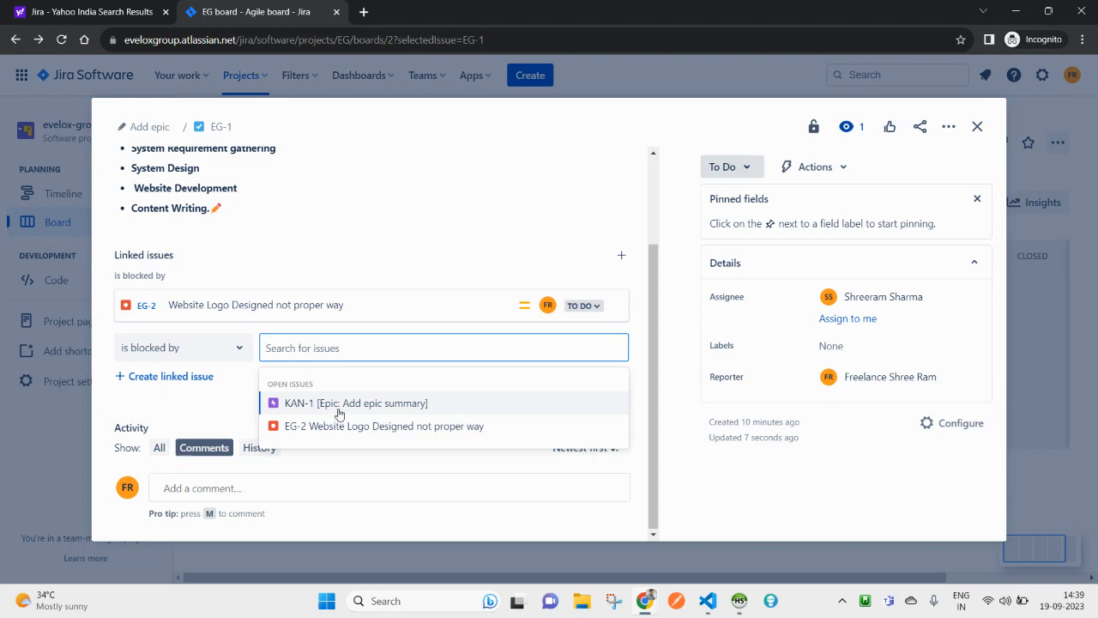
left_click(165, 413)
scroll(404, 343, "up", 3)
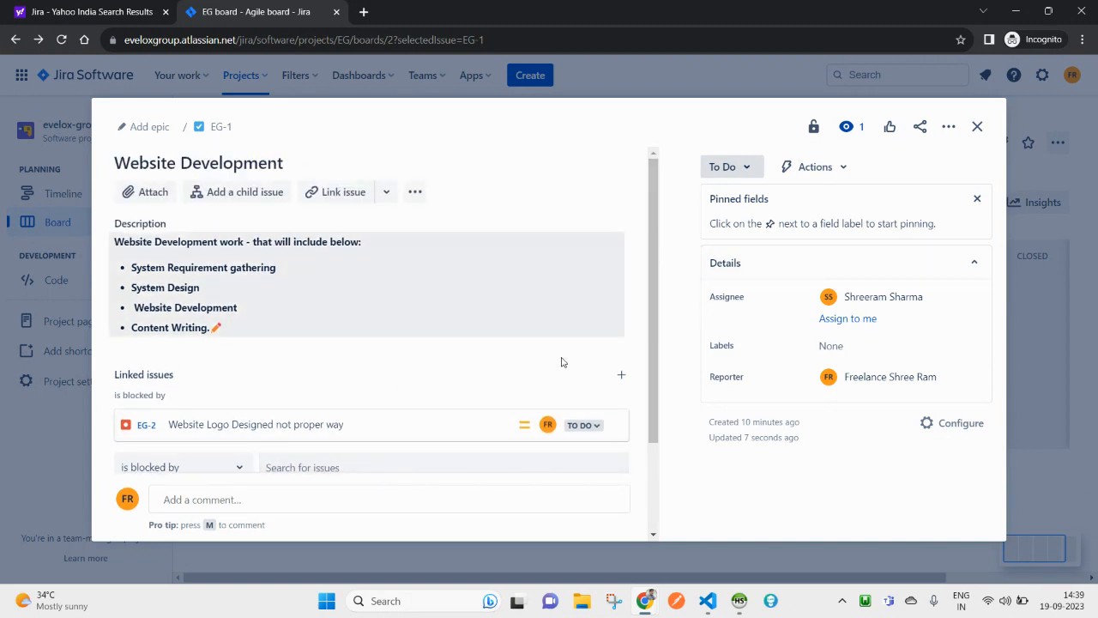
left_click(417, 193)
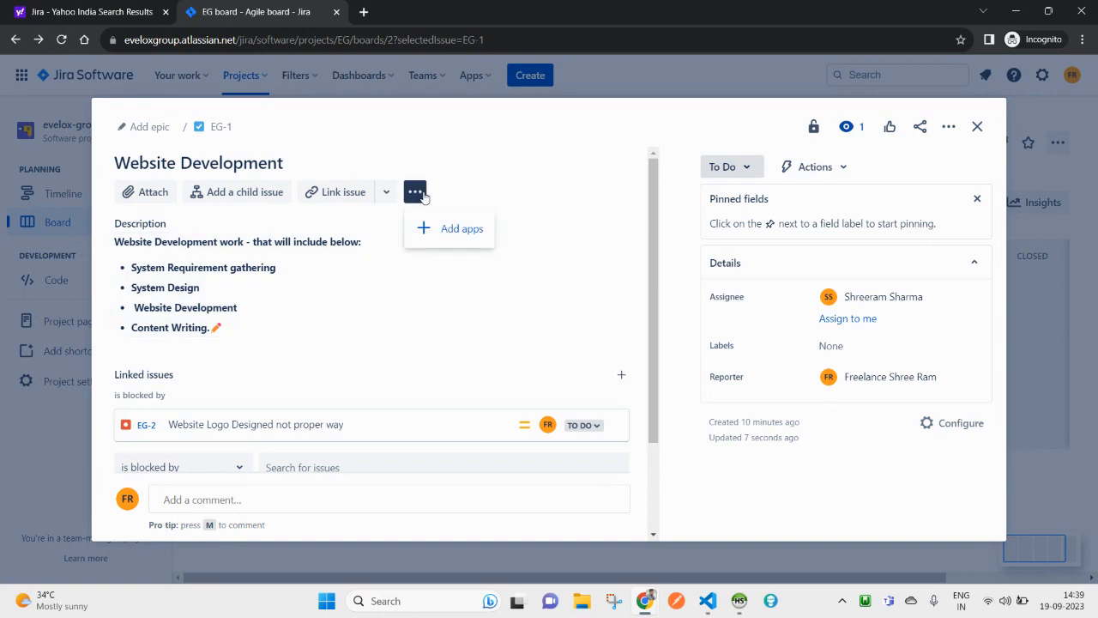
left_click(977, 126)
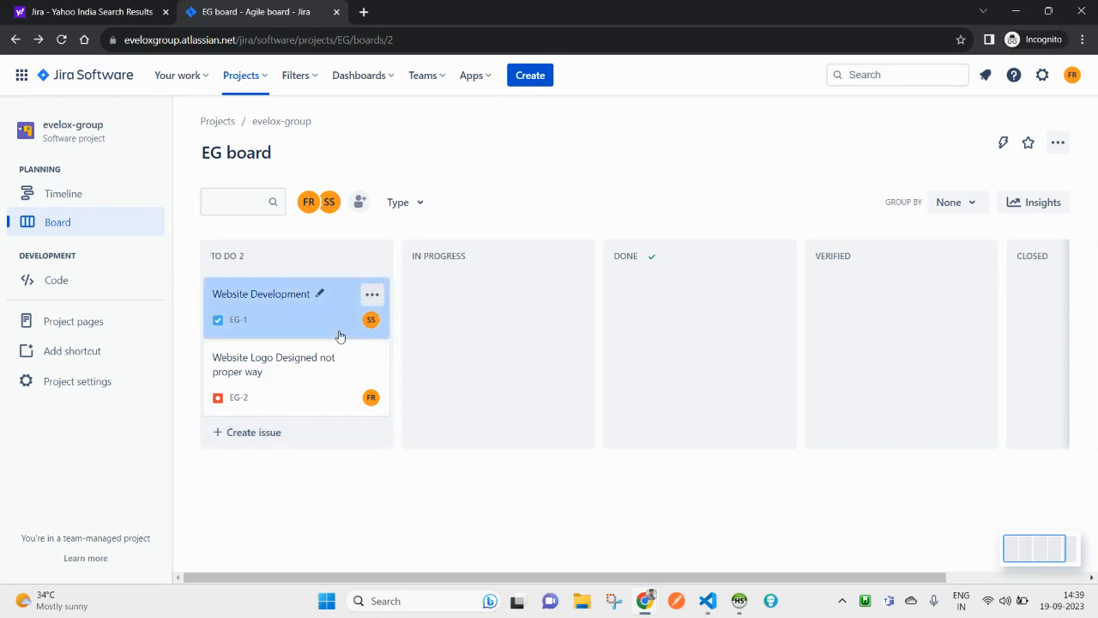
Step: Drag EG-2 into In Progress and back to To Do, leaving the To Do column name unchanged
mouse_move(265, 296)
left_mouse_down()
mouse_move(475, 289)
mouse_move(257, 289)
left_mouse_up()
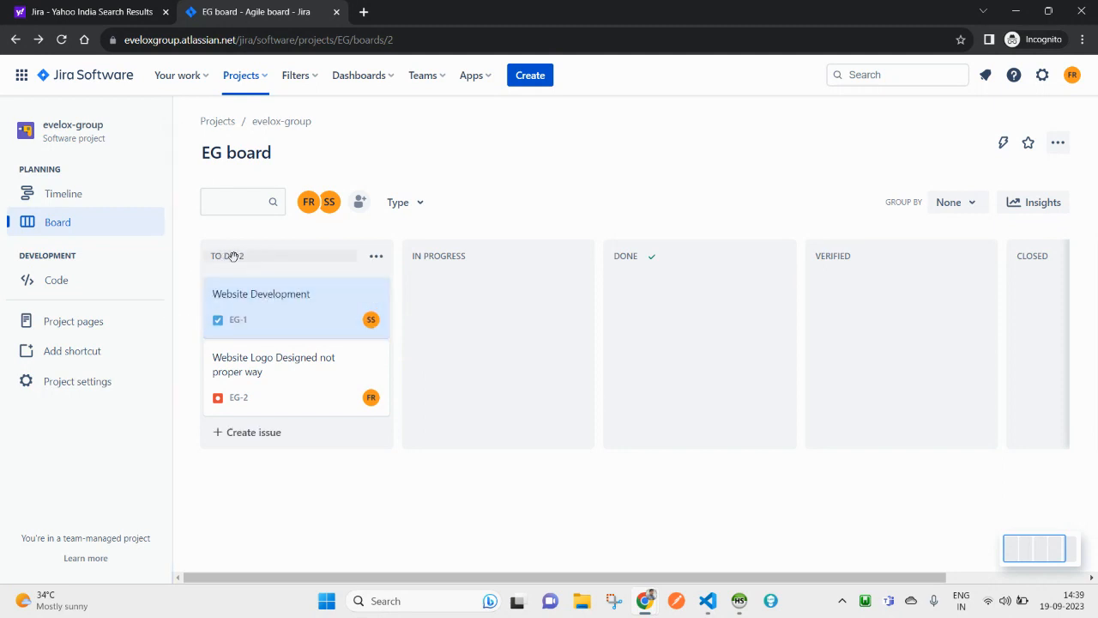
left_click(238, 257)
left_click(510, 216)
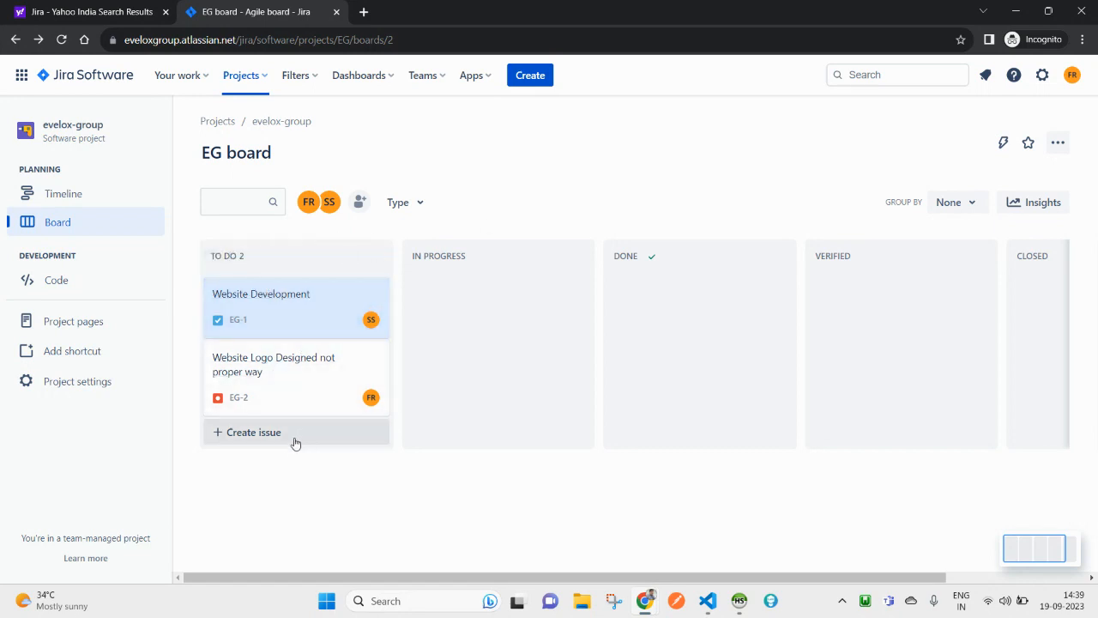
left_click_drag(272, 368, 486, 280)
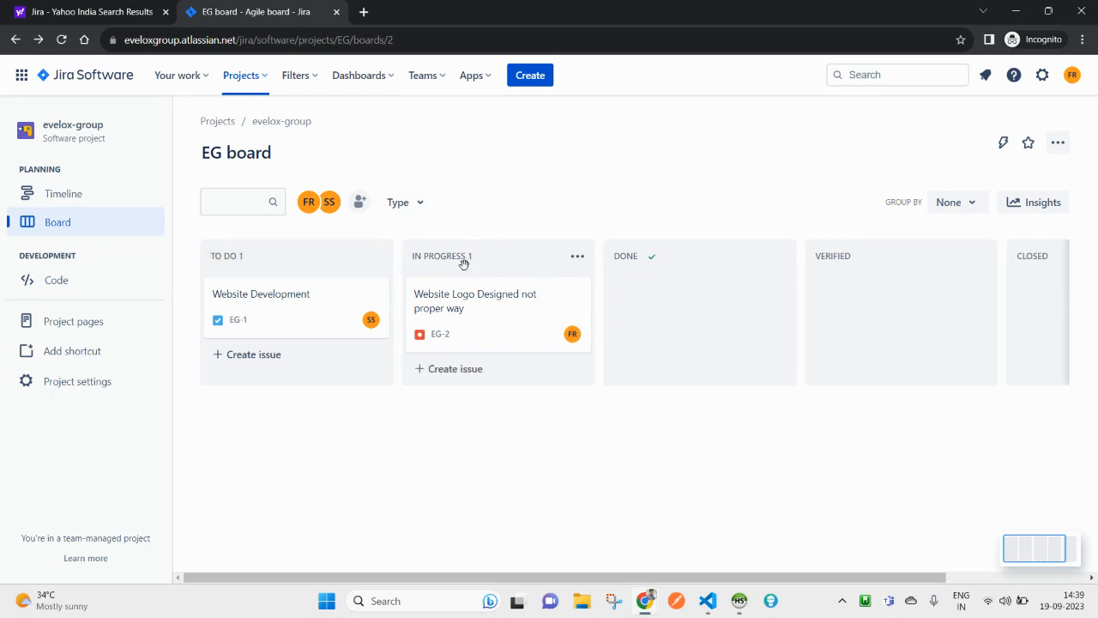
left_click_drag(472, 303, 255, 286)
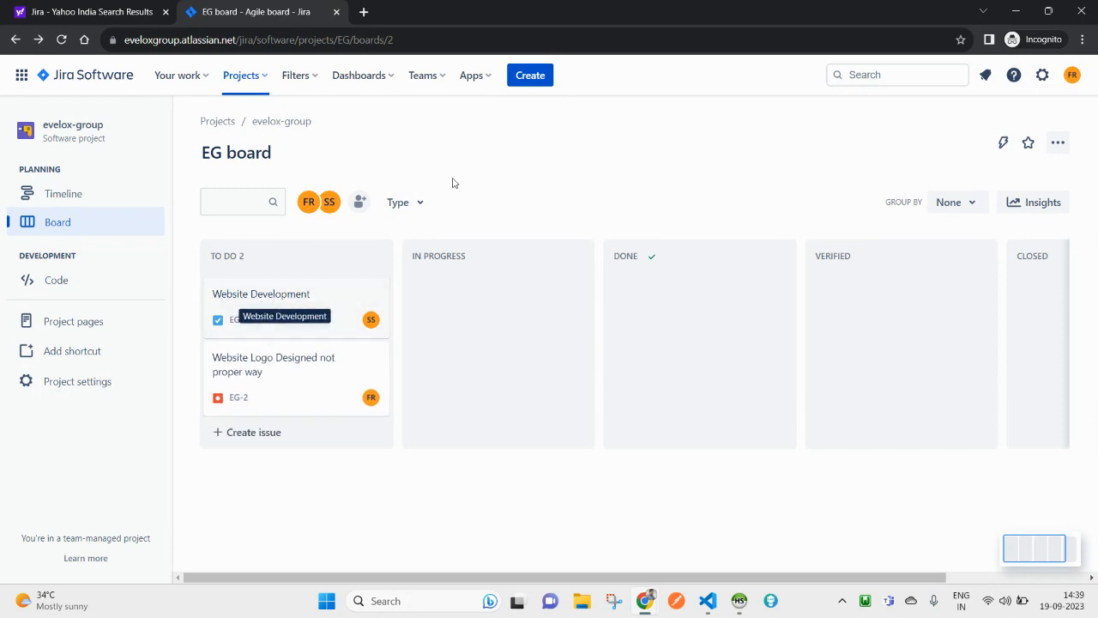
Step: Change EG-2's status from To Do to In Progress in its issue view
left_click(250, 362)
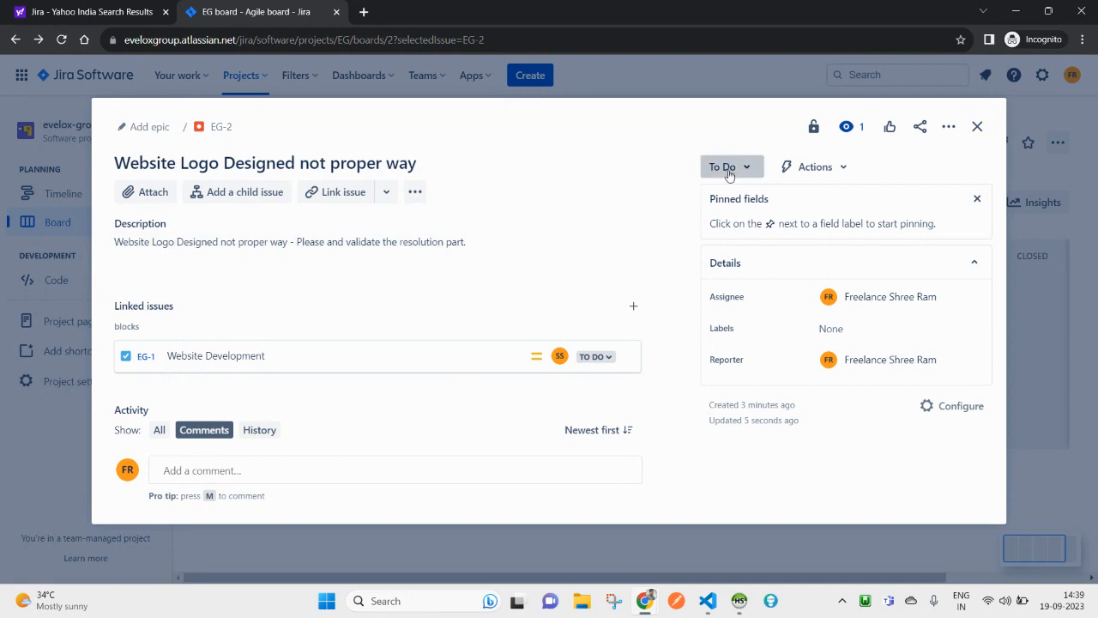
left_click(729, 172)
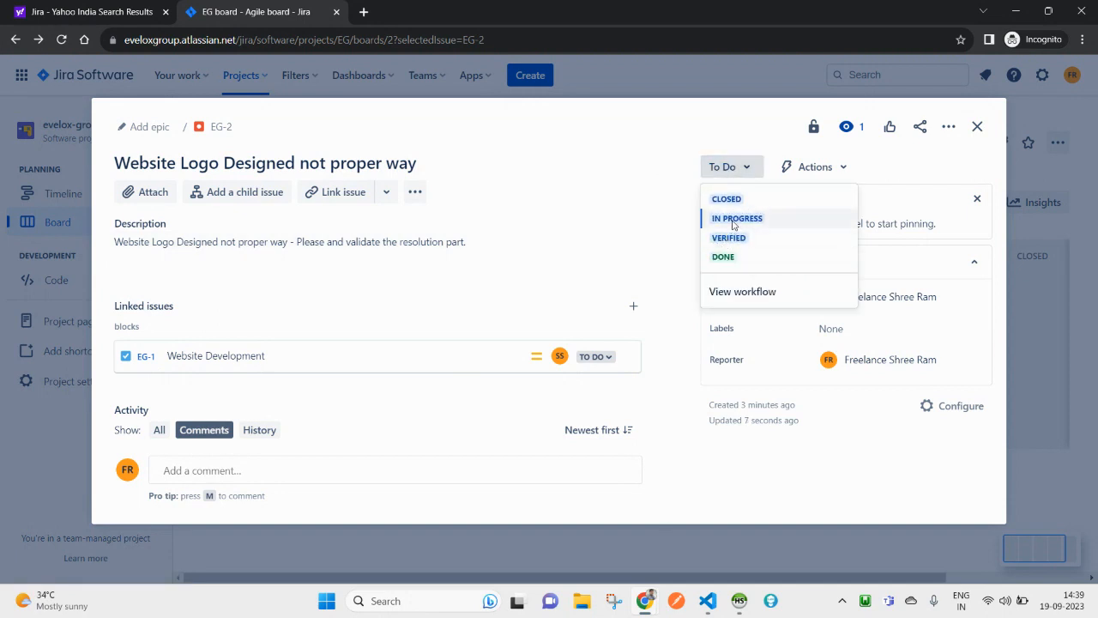
left_click(735, 220)
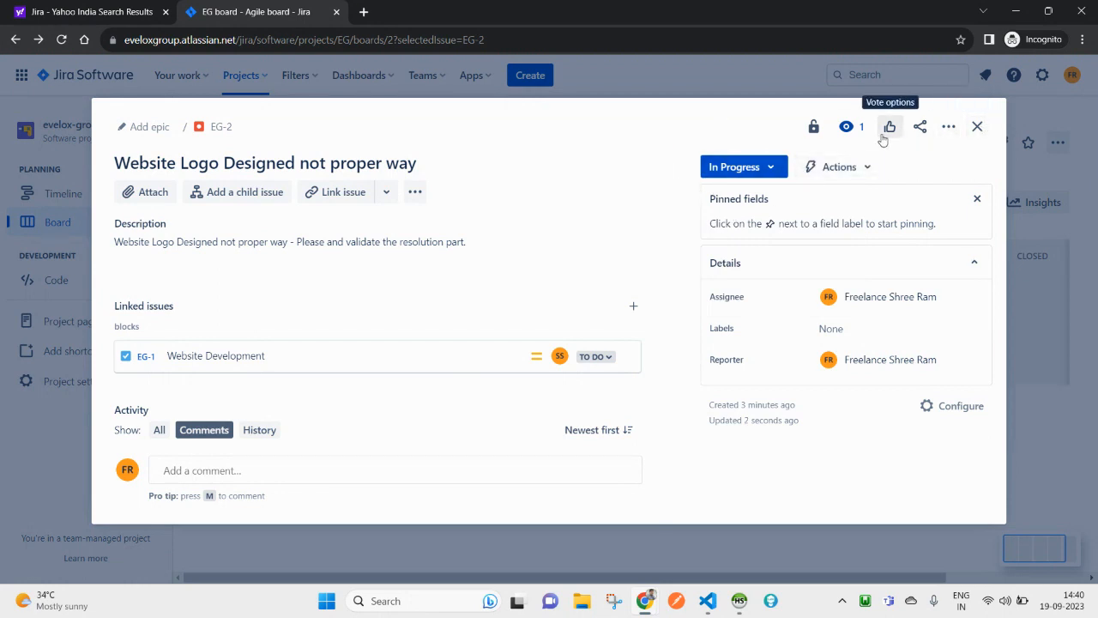
left_click(977, 126)
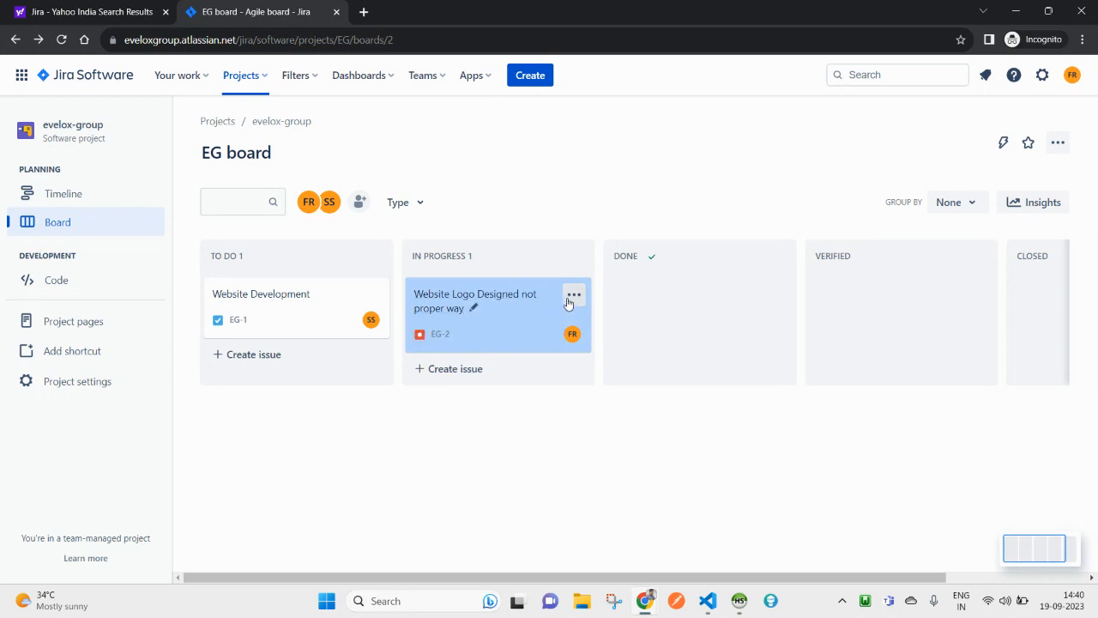
Step: Copy EG-2's issue link from its card menu, leaving the summary unchanged
left_click(474, 308)
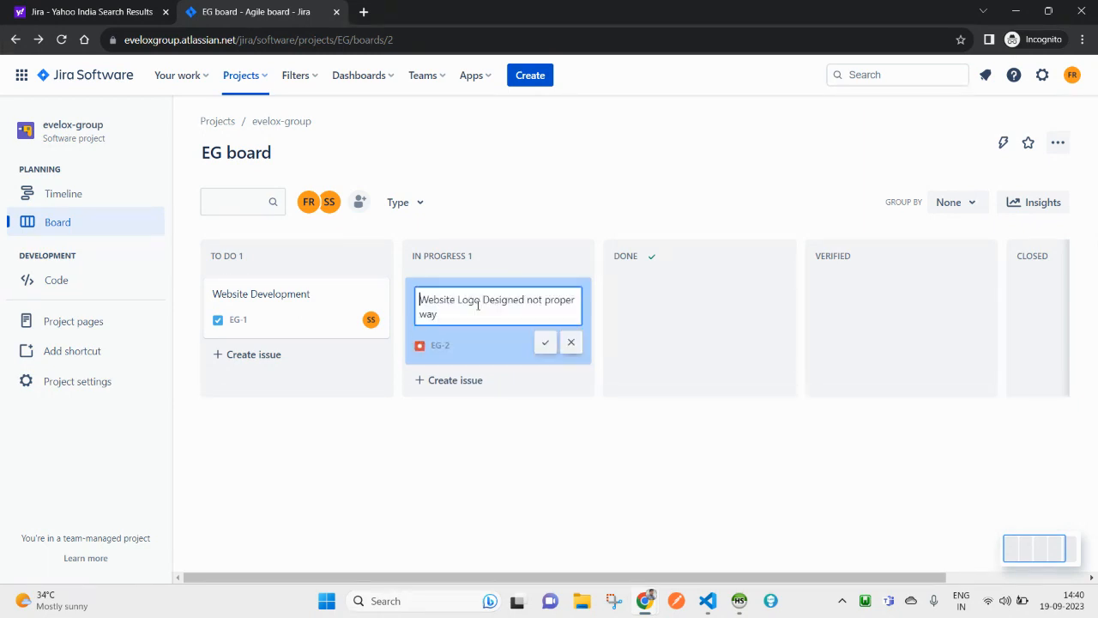
left_click(540, 244)
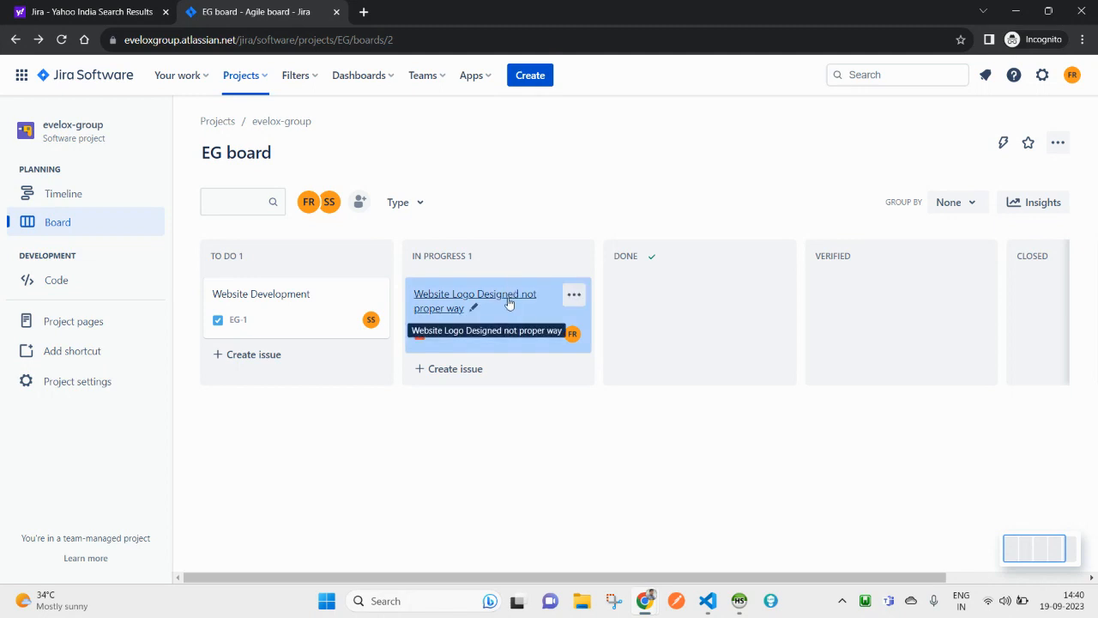
left_click(573, 294)
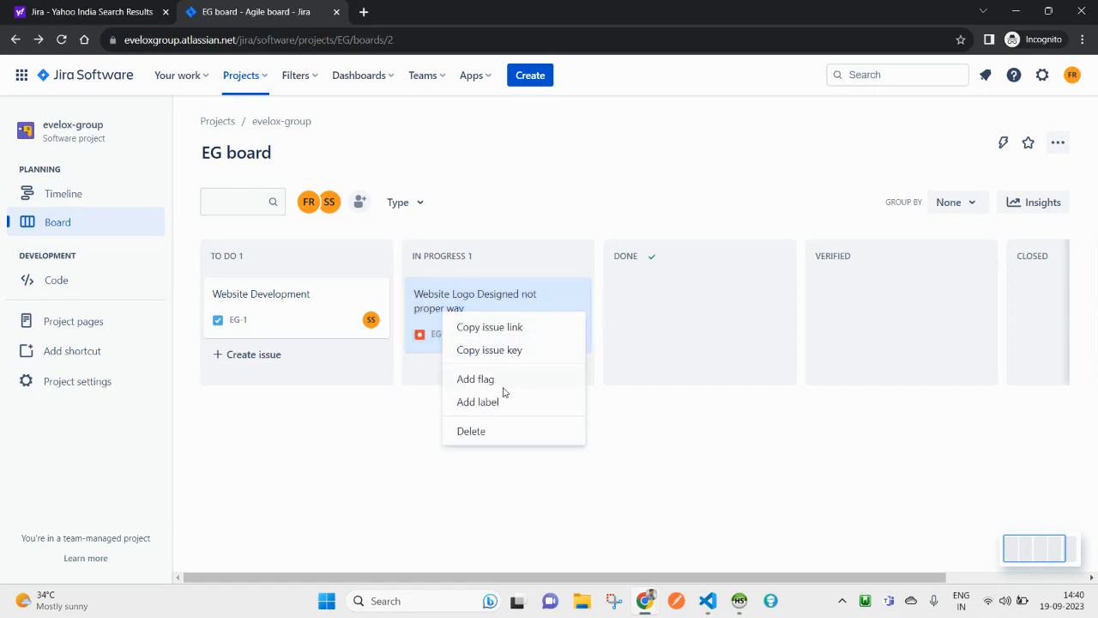
left_click(495, 334)
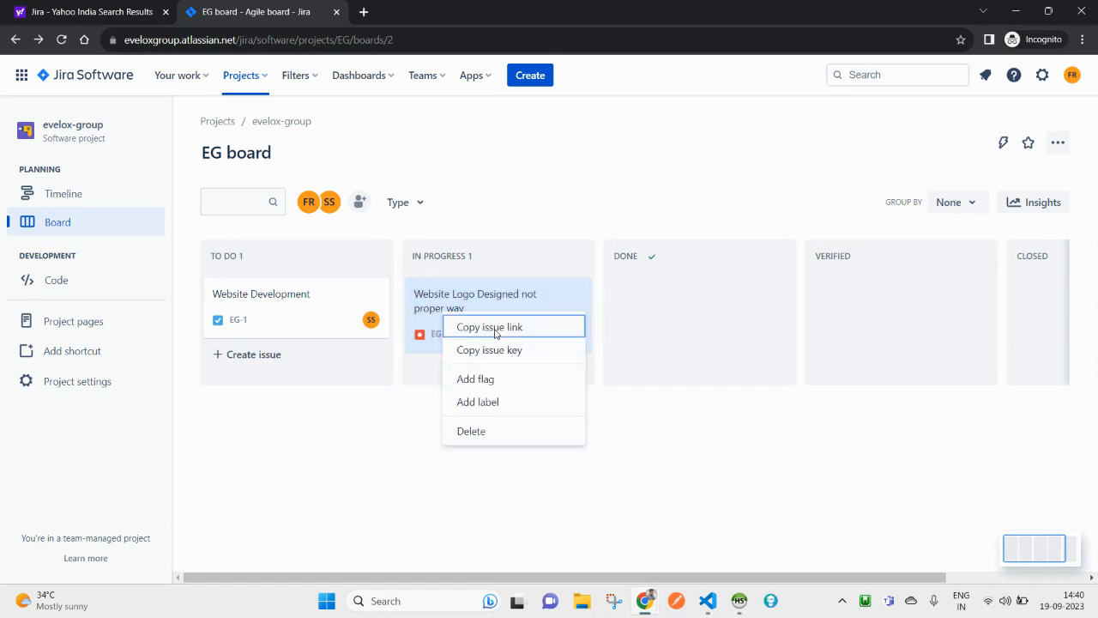
Step: Paste the copied EG-2 link into a new private tab's address bar, then close that tab
left_click(364, 12)
right_click(358, 38)
left_click(412, 125)
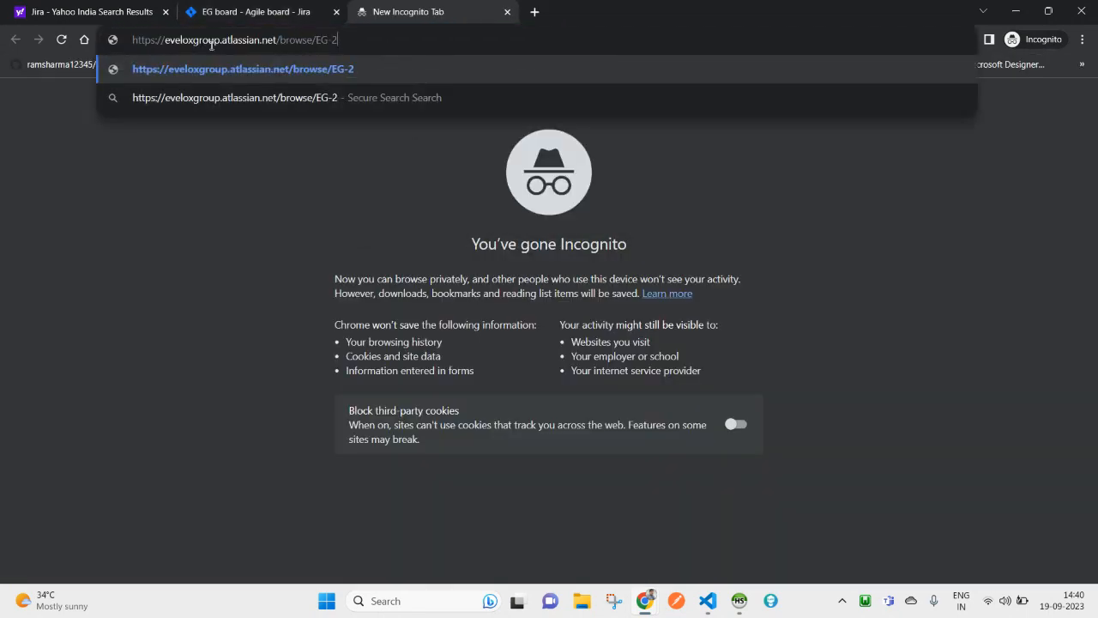
left_click(507, 12)
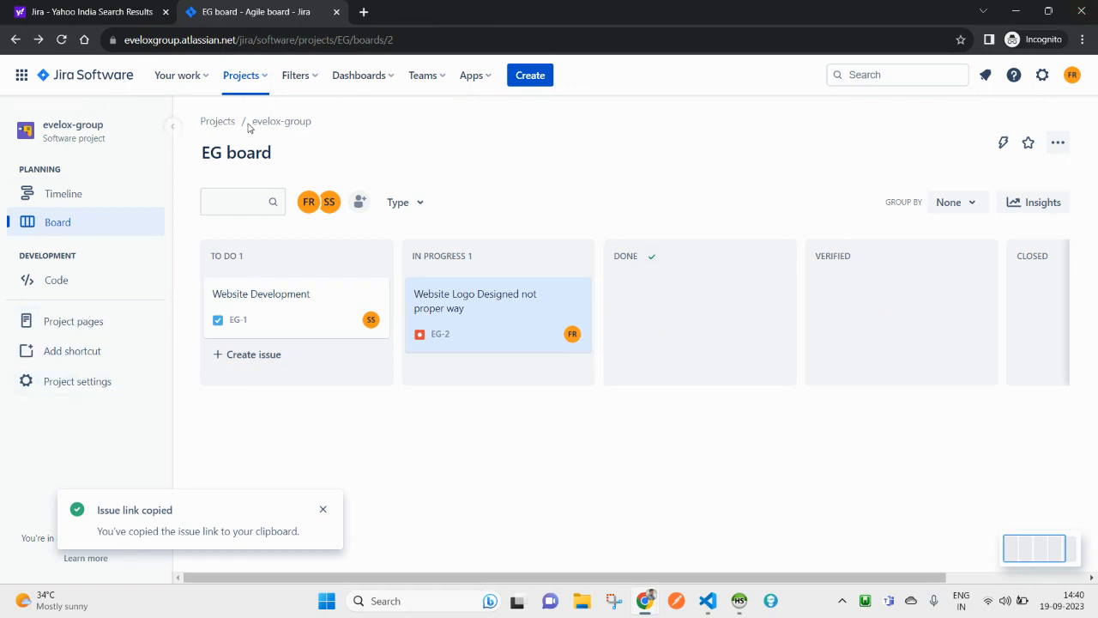
Step: Glance at the recent projects list, then go to the Jira home Default dashboard
left_click(243, 77)
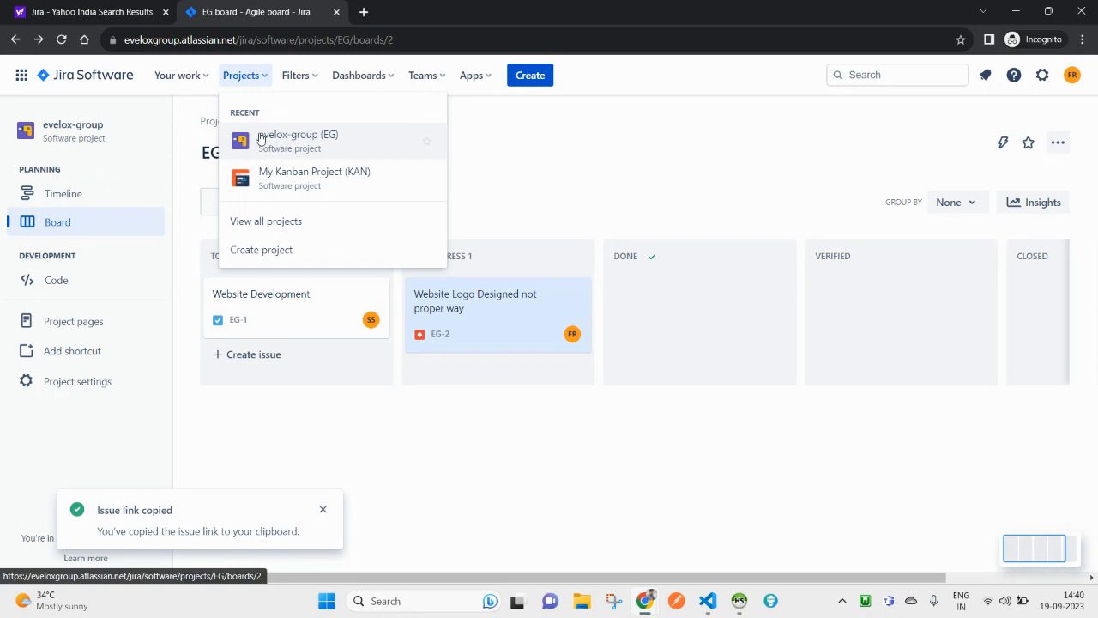
left_click(613, 180)
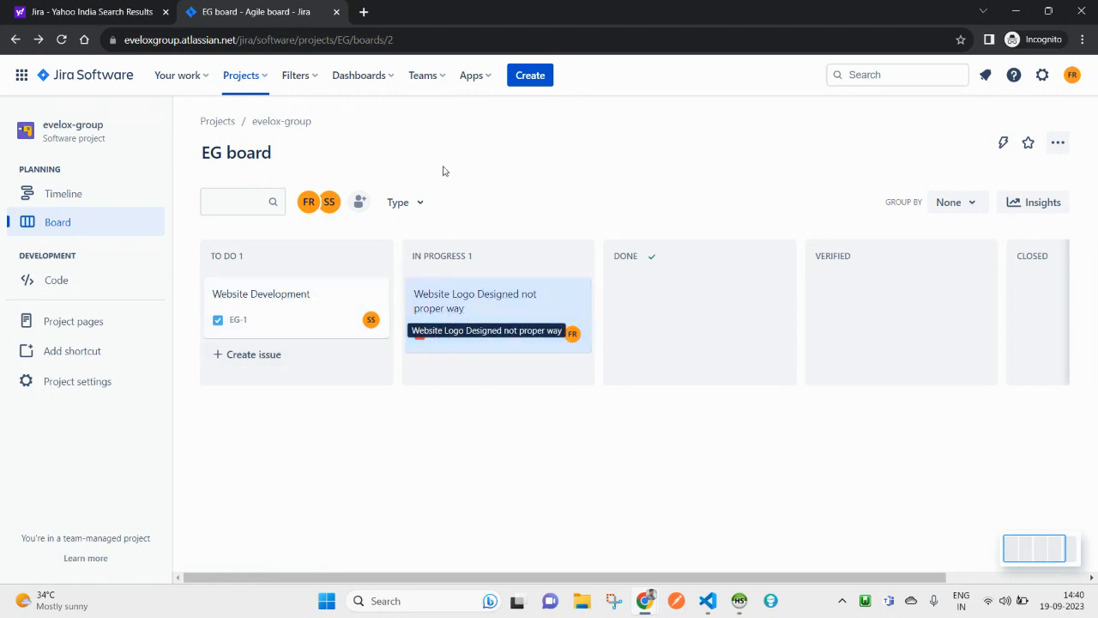
left_click(109, 77)
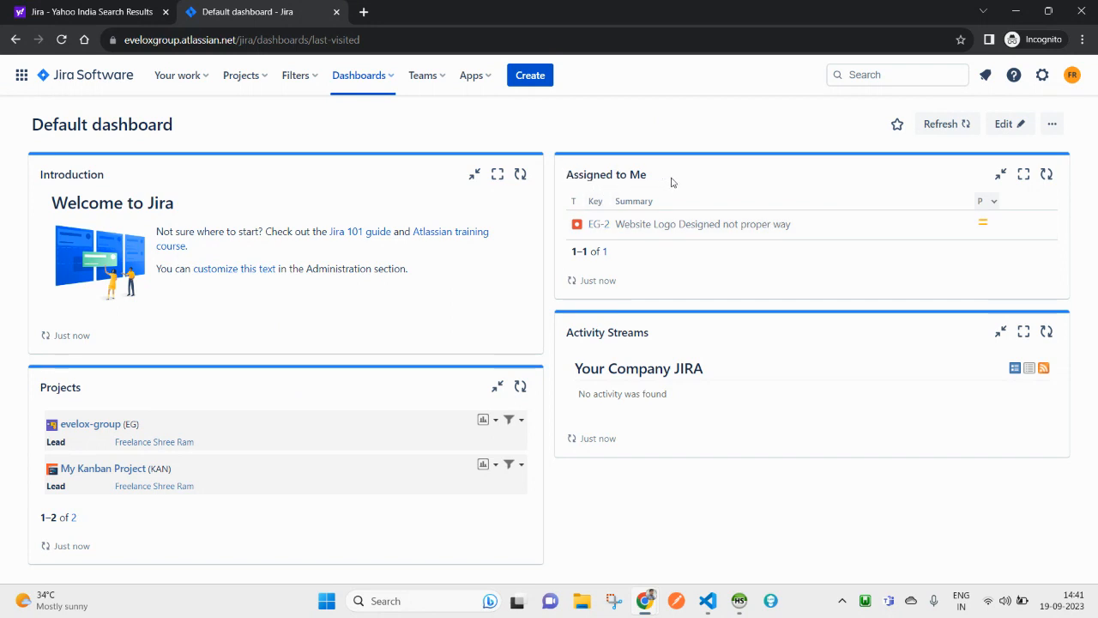
left_click_drag(672, 181, 586, 175)
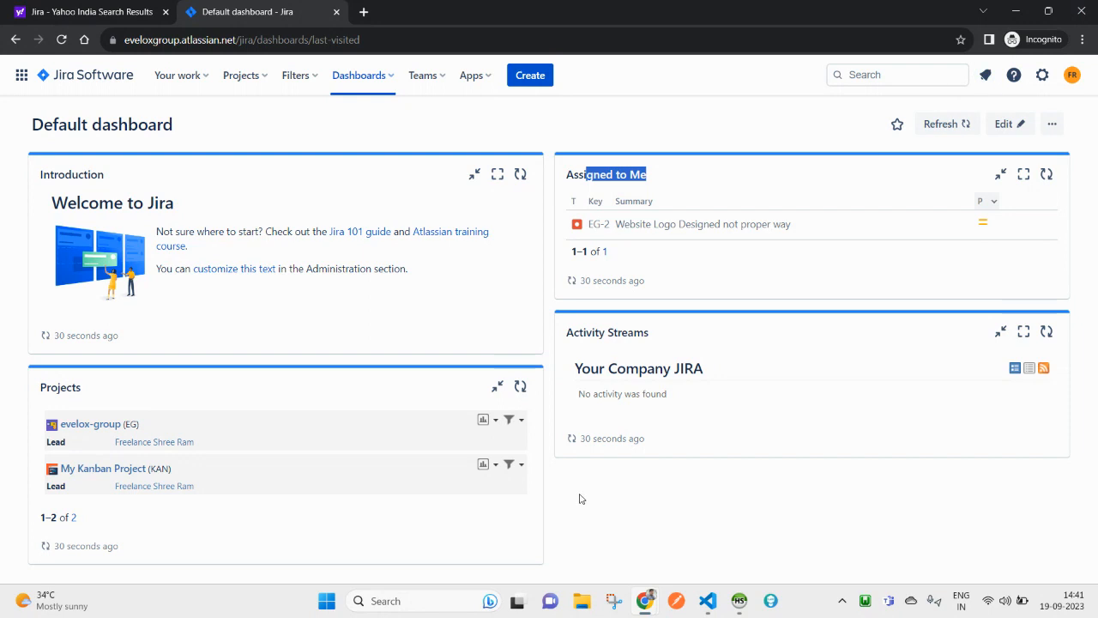
triple_click(605, 366)
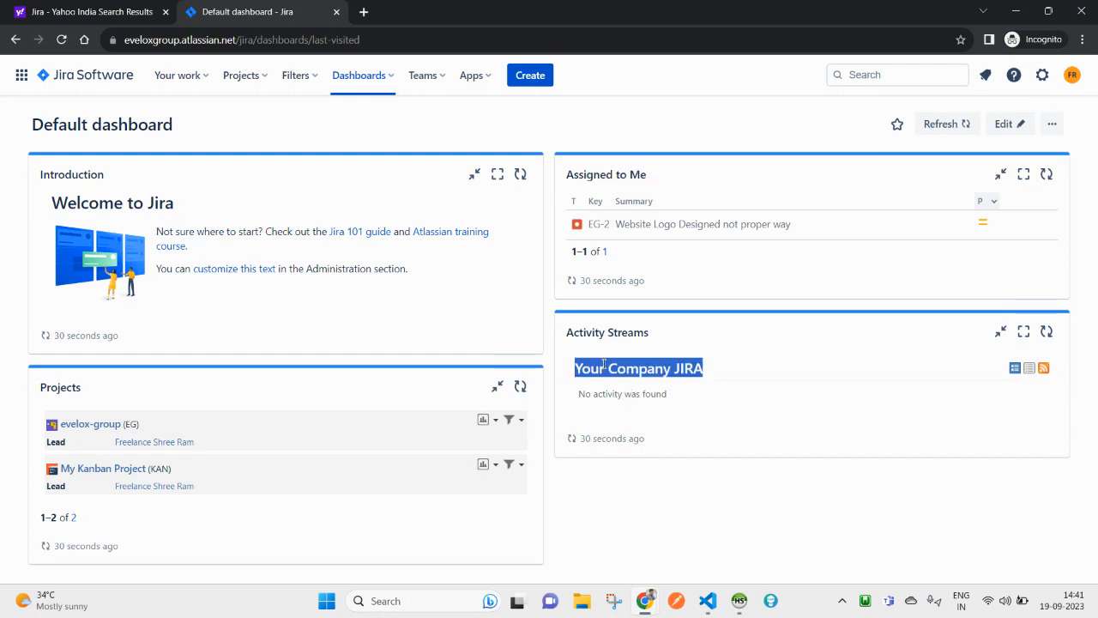
triple_click(581, 396)
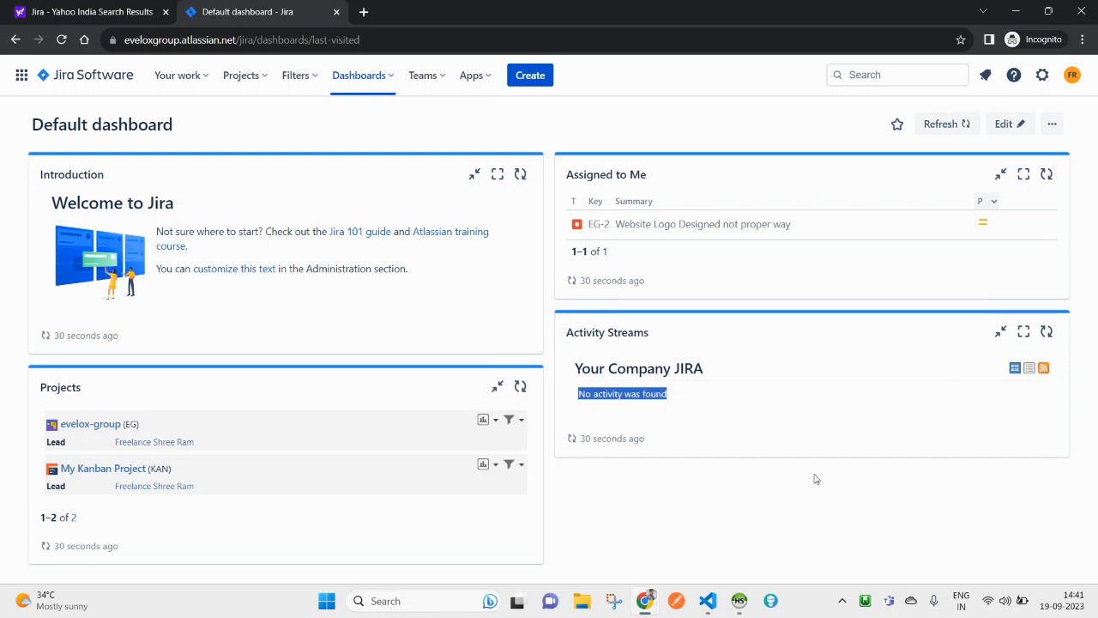
Step: Open EG-2 from Assigned to Me and post the comment 'I have started working on it.'
left_click(649, 232)
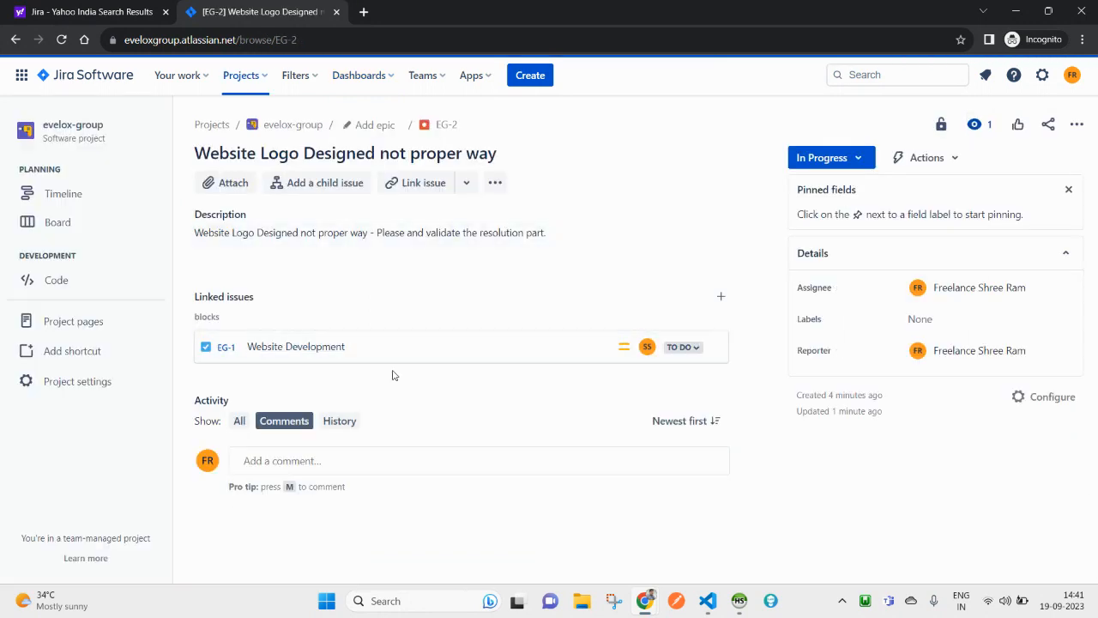
left_click(302, 466)
type("I have started working on it.")
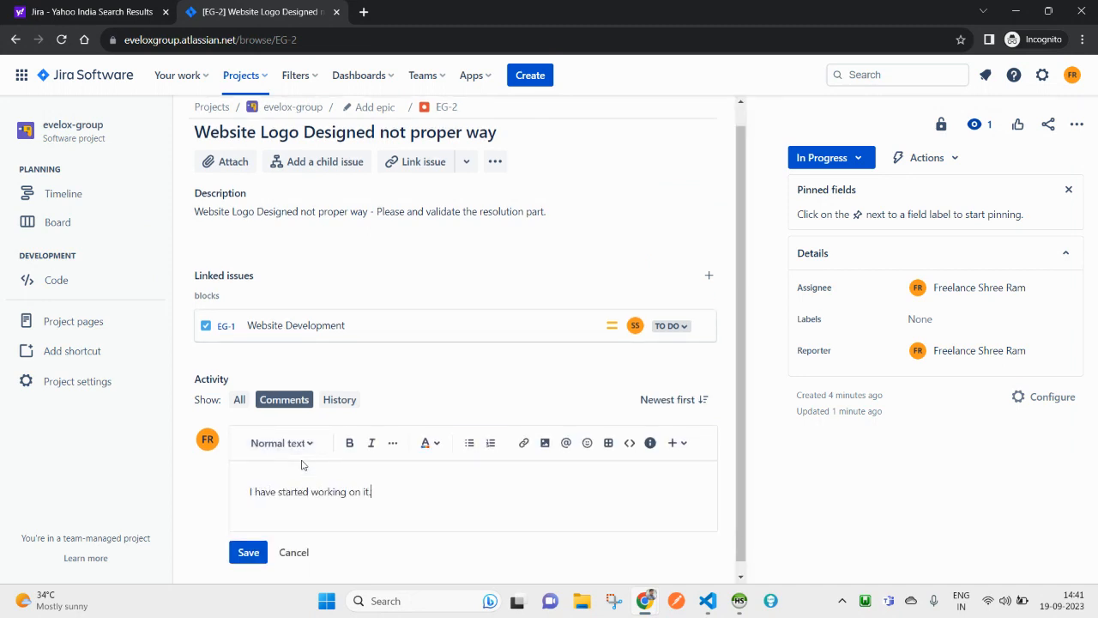
scroll(488, 321, "up", 1)
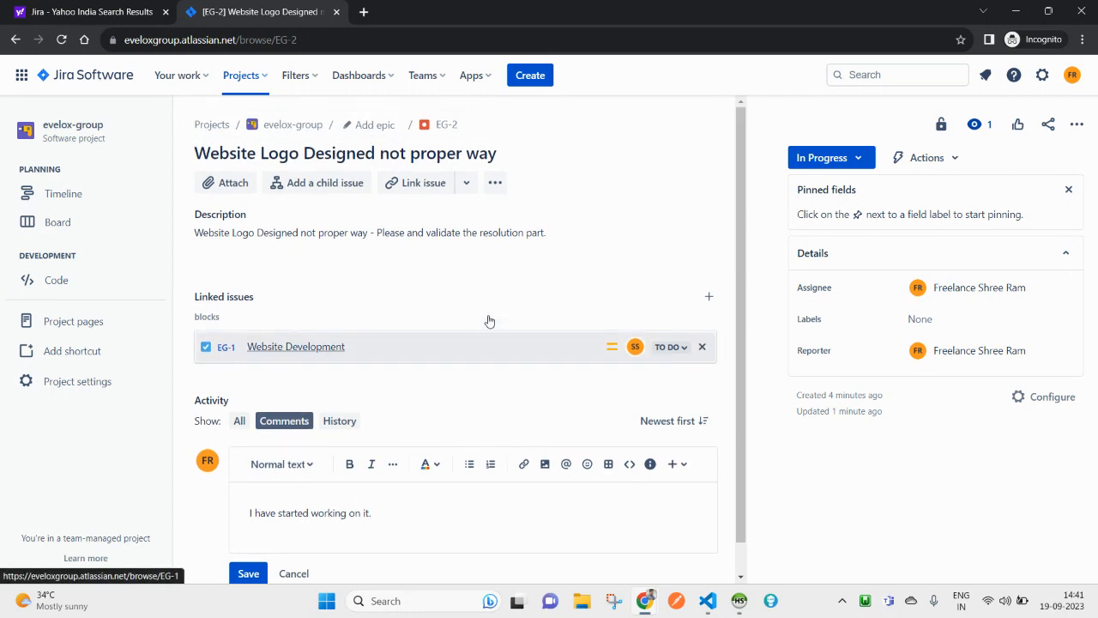
scroll(307, 507, "down", 1)
left_click(259, 540)
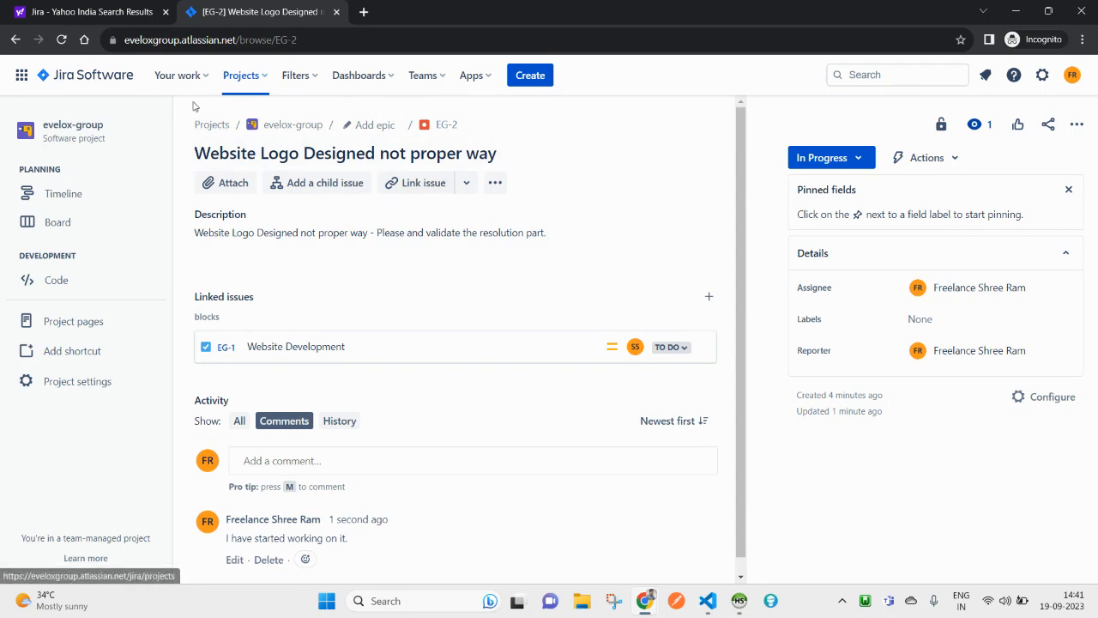
left_click(366, 79)
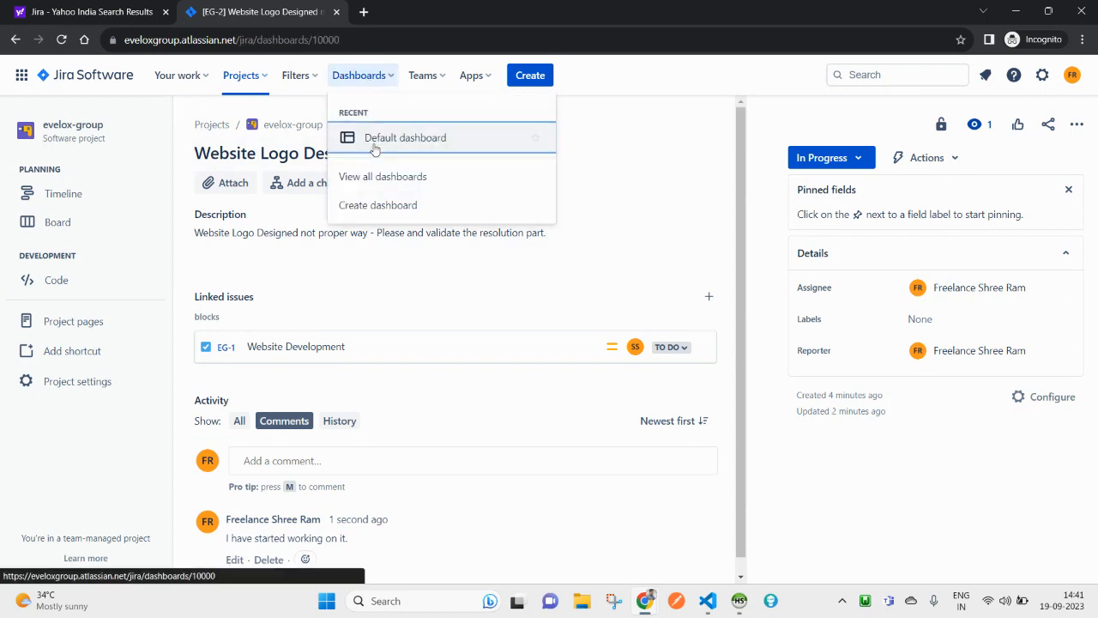
Step: Open the Default dashboard's configuration and inspect the Introduction gadget's options, keeping its title
left_click(373, 140)
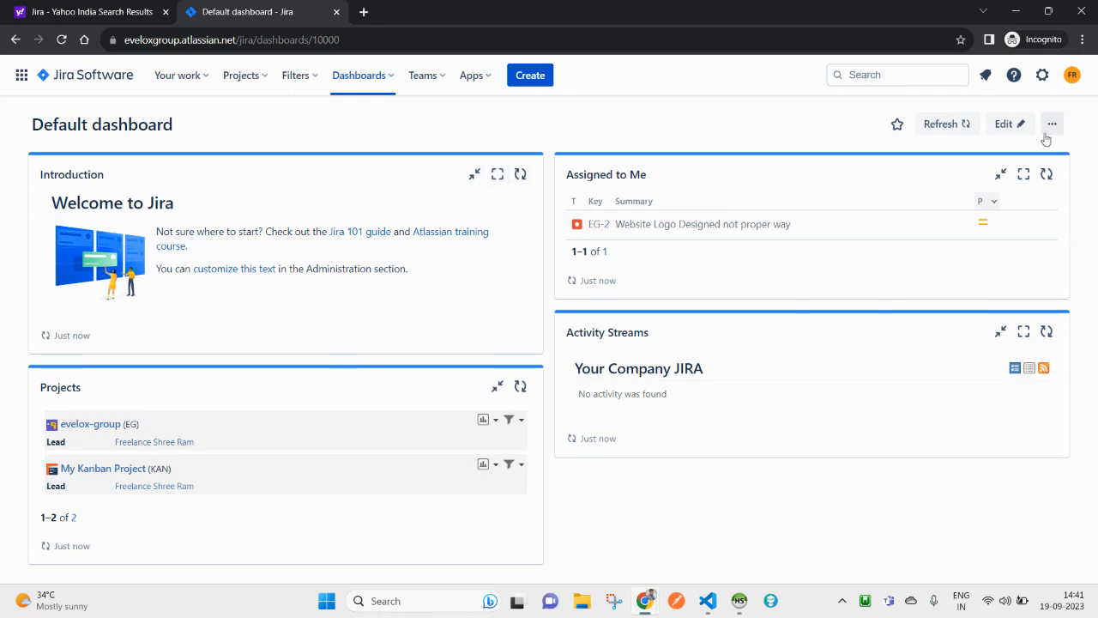
left_click(1011, 124)
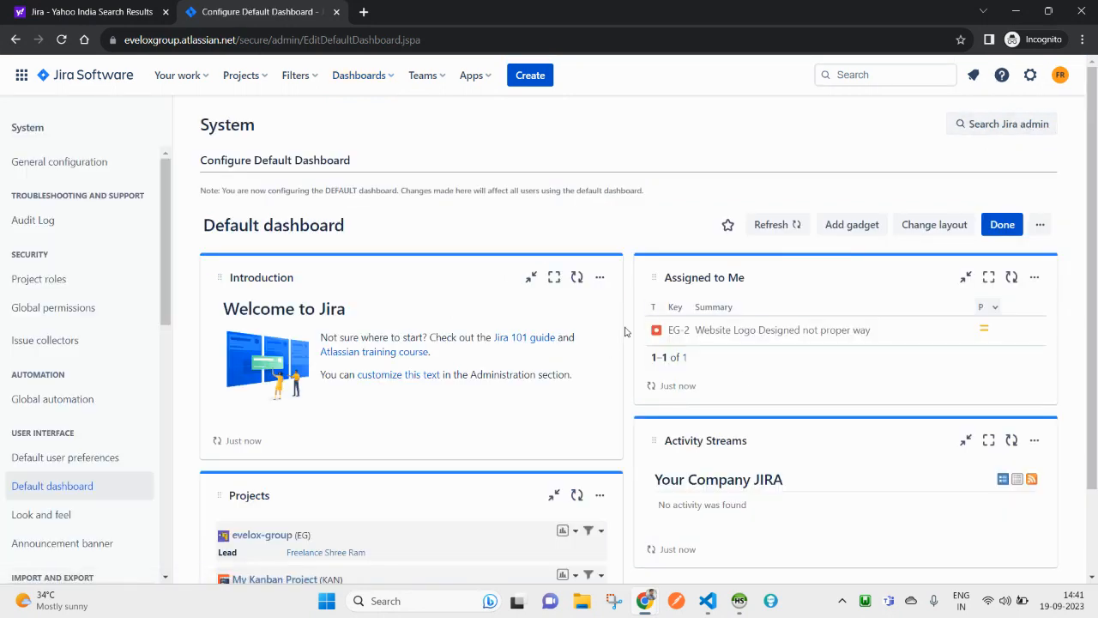
left_click(598, 278)
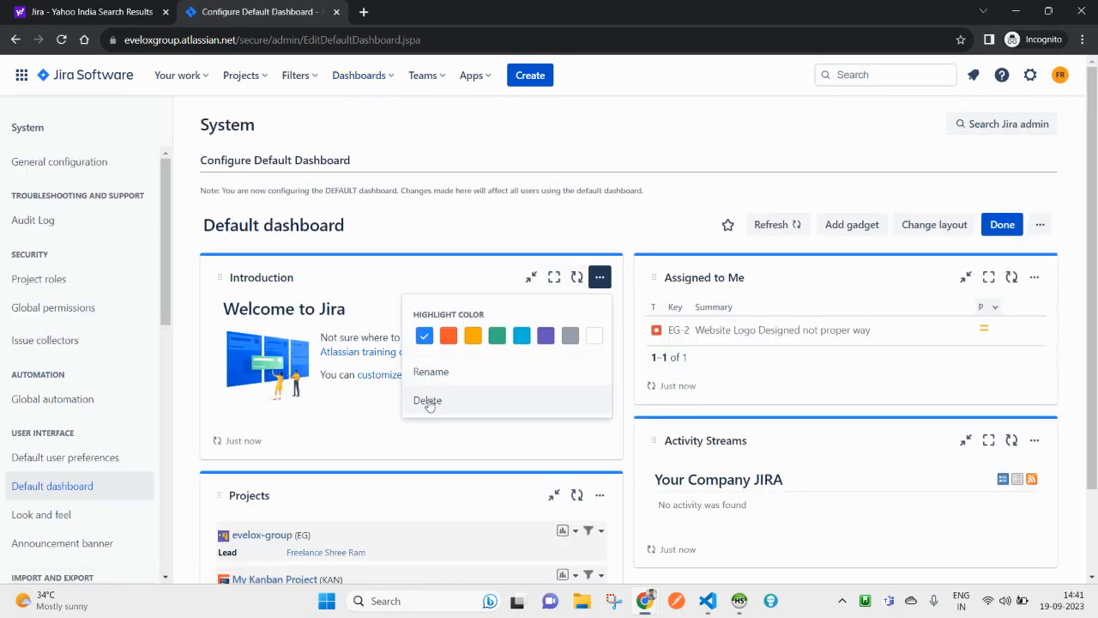
left_click(431, 371)
double_click(301, 285)
left_click(333, 325)
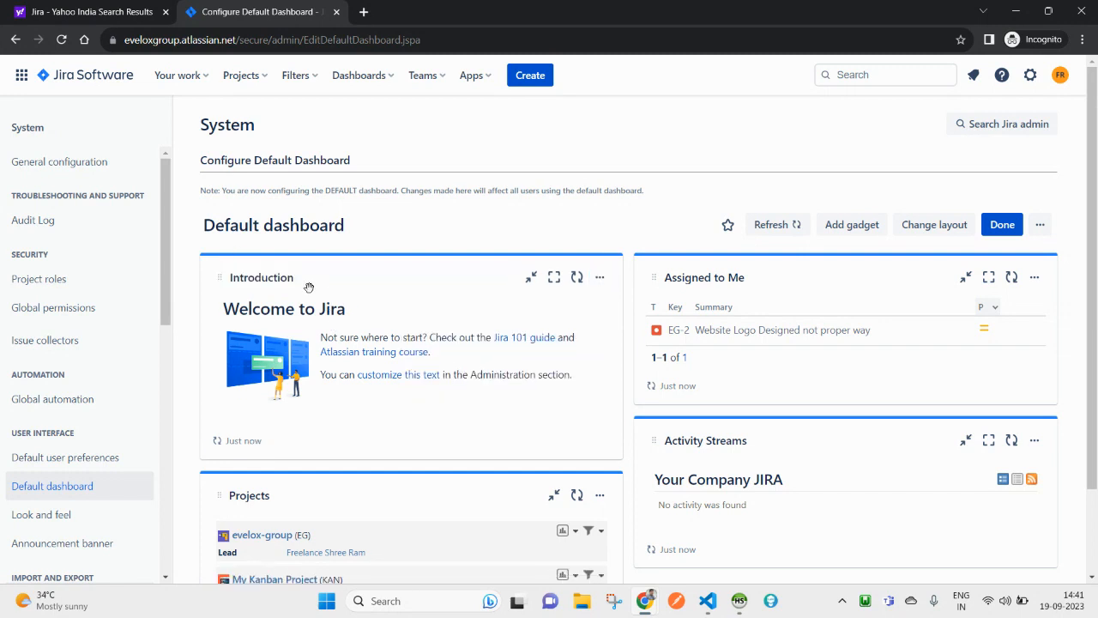
left_click(600, 277)
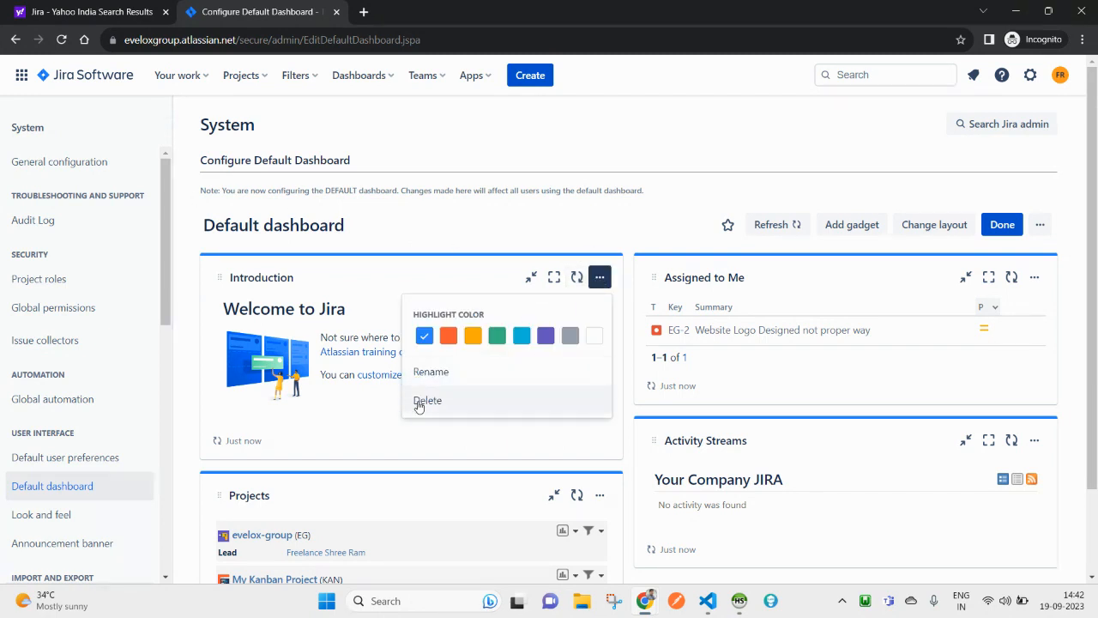
left_click(925, 141)
Step: Scroll through the Add a Gadget list, then close it
left_click(852, 224)
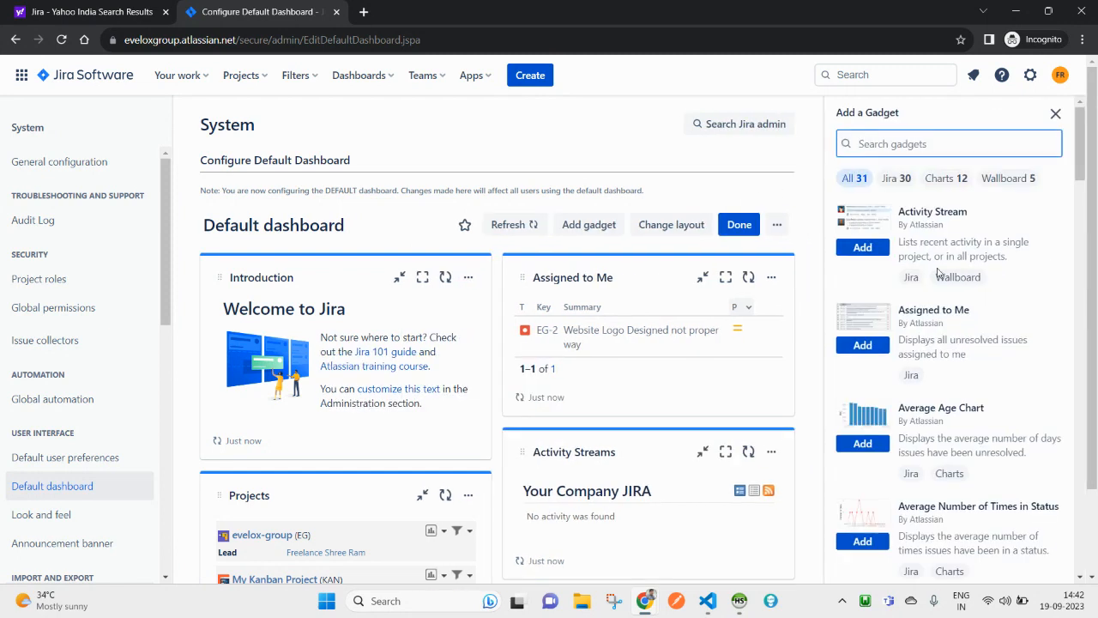
scroll(899, 468, "down", 5)
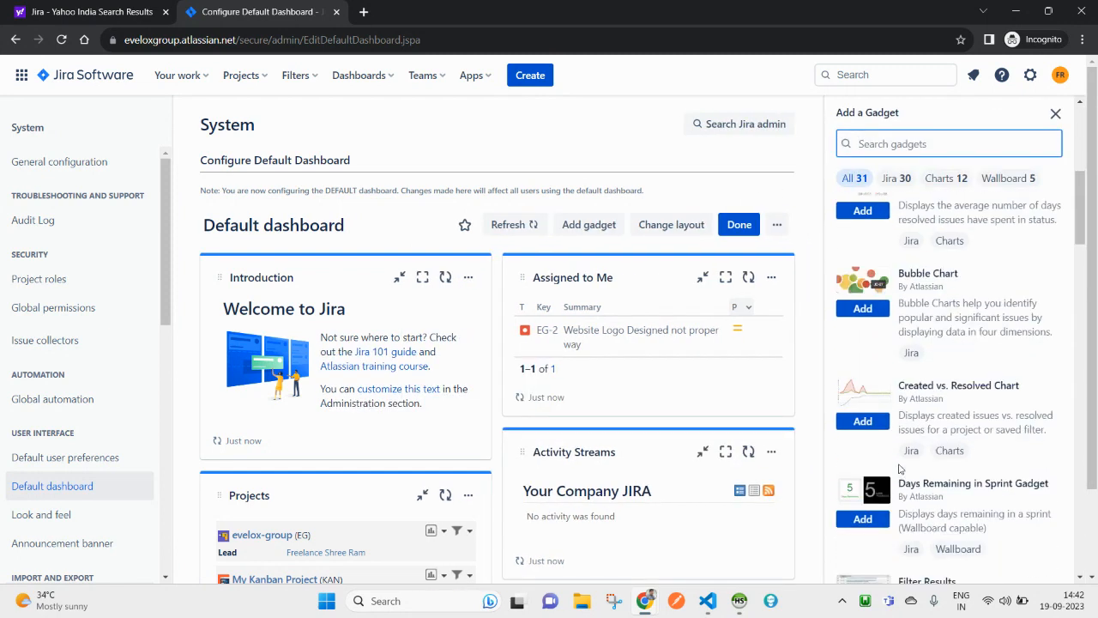
scroll(899, 468, "down", 1)
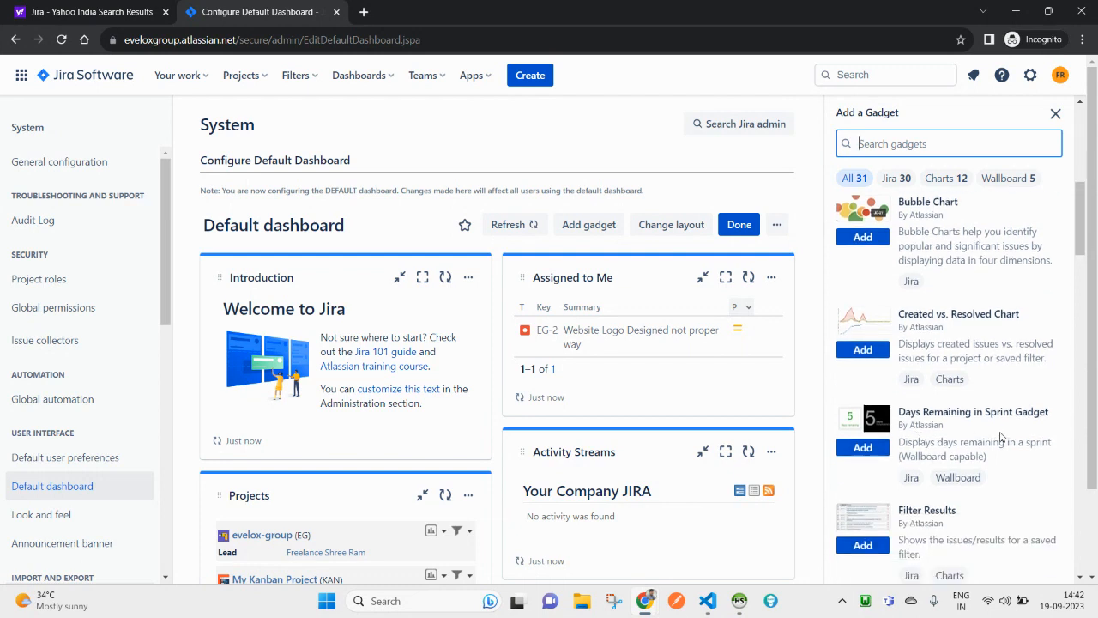
scroll(1000, 438, "down", 2)
left_click(1055, 113)
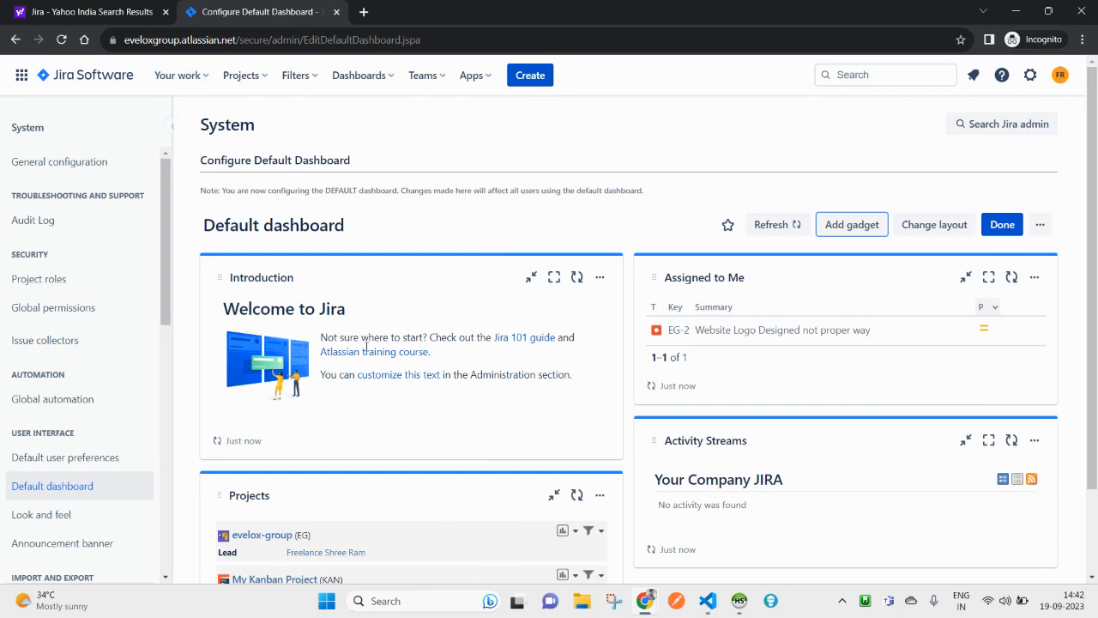
Step: Go to the evelox-group board, open EG-2 and view its extra actions menu
left_click(244, 75)
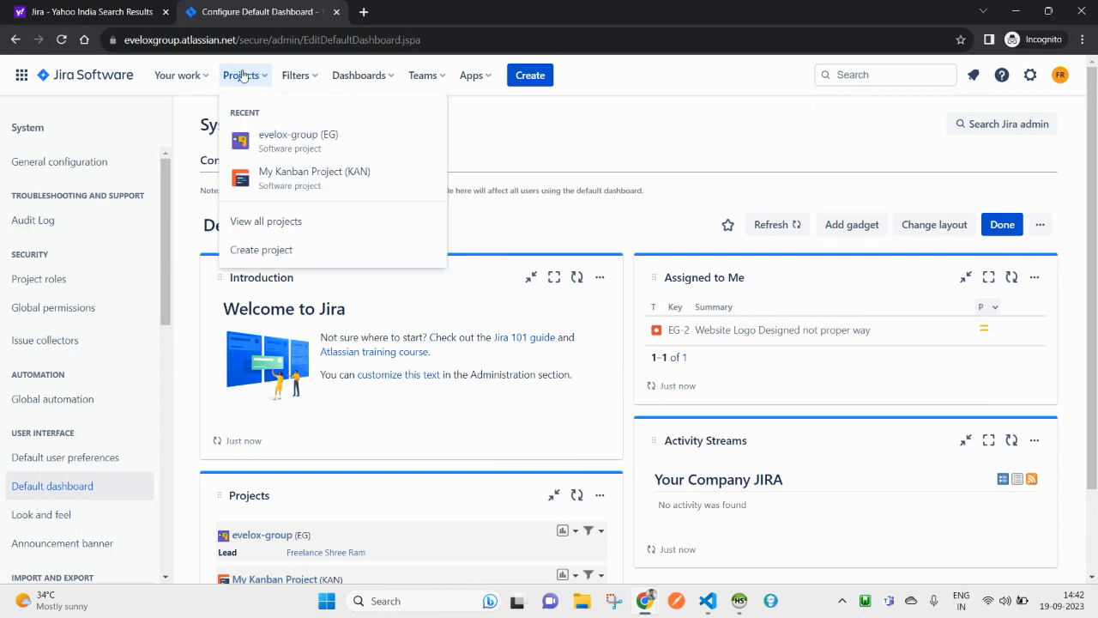
left_click(301, 150)
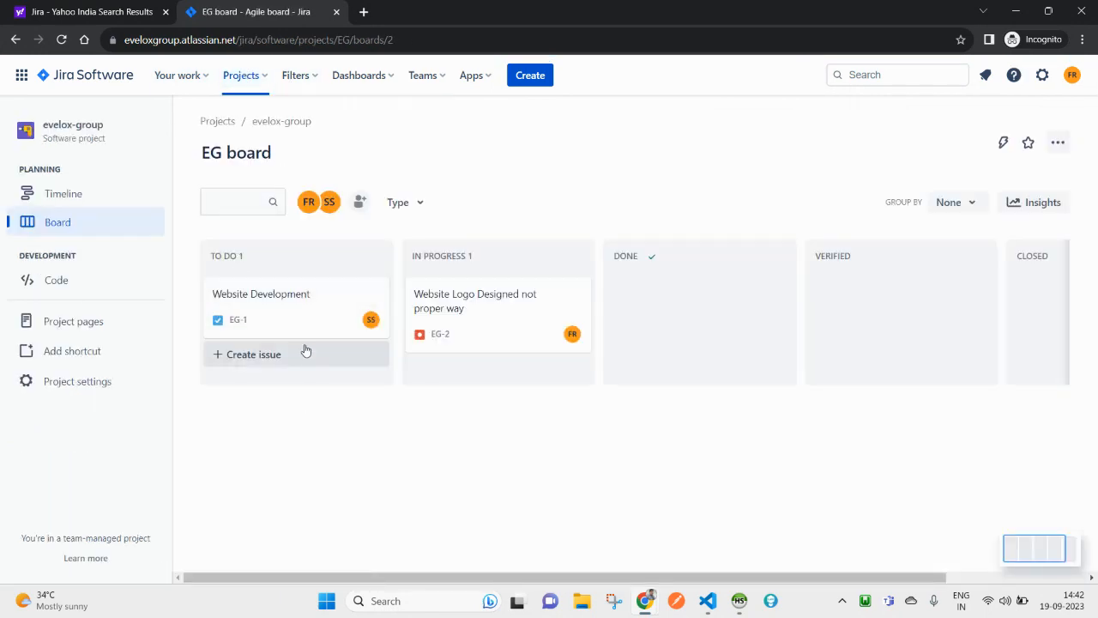
left_click(436, 304)
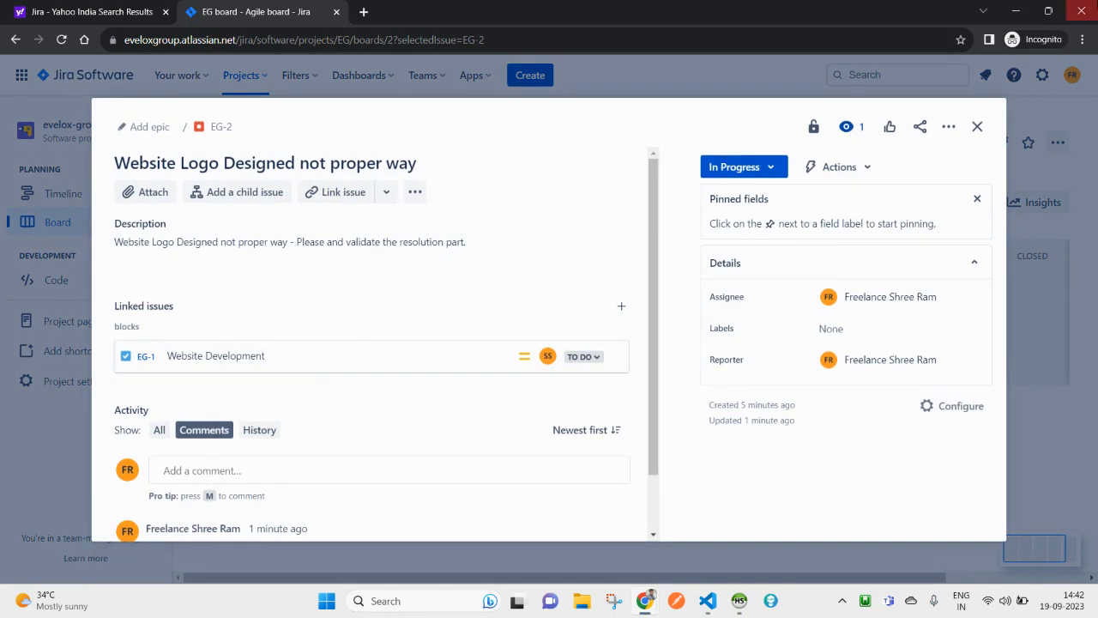
left_click(947, 129)
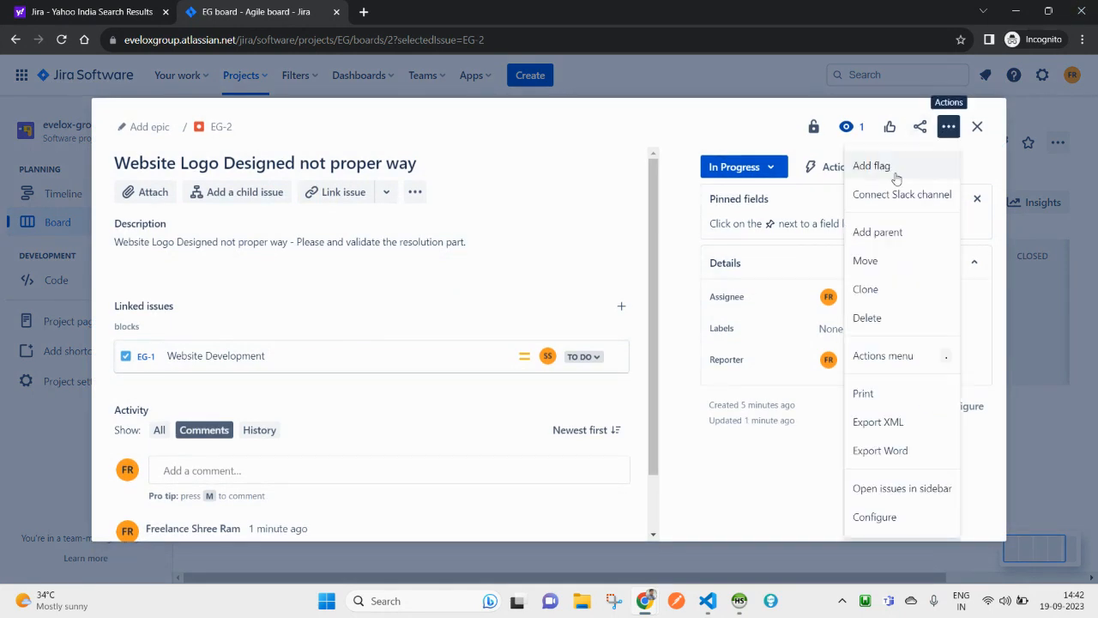
left_click(778, 498)
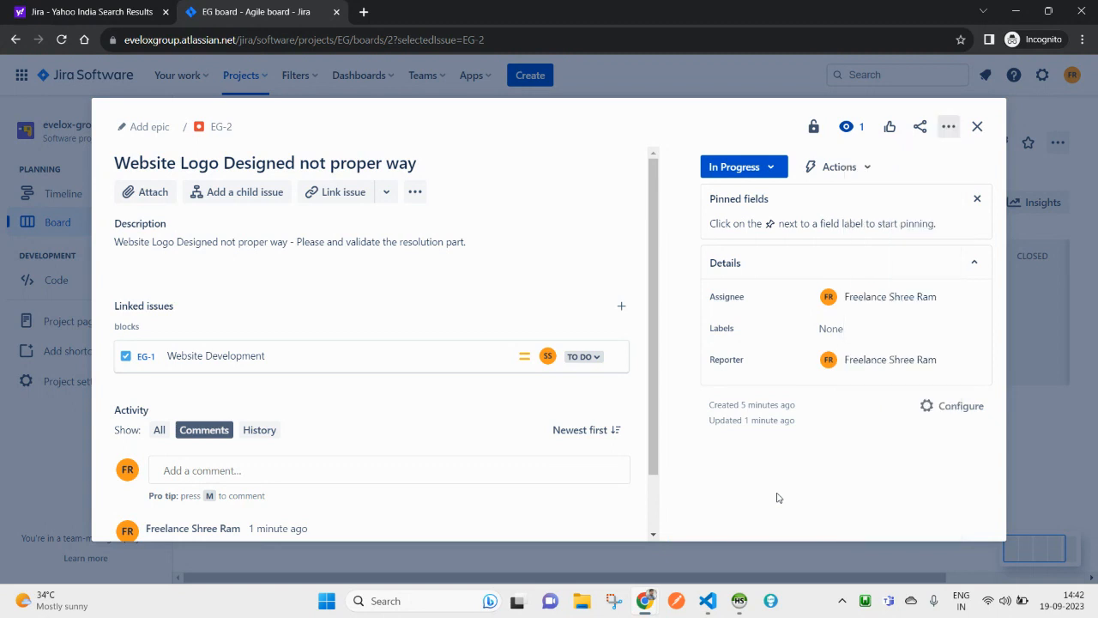
left_click(950, 131)
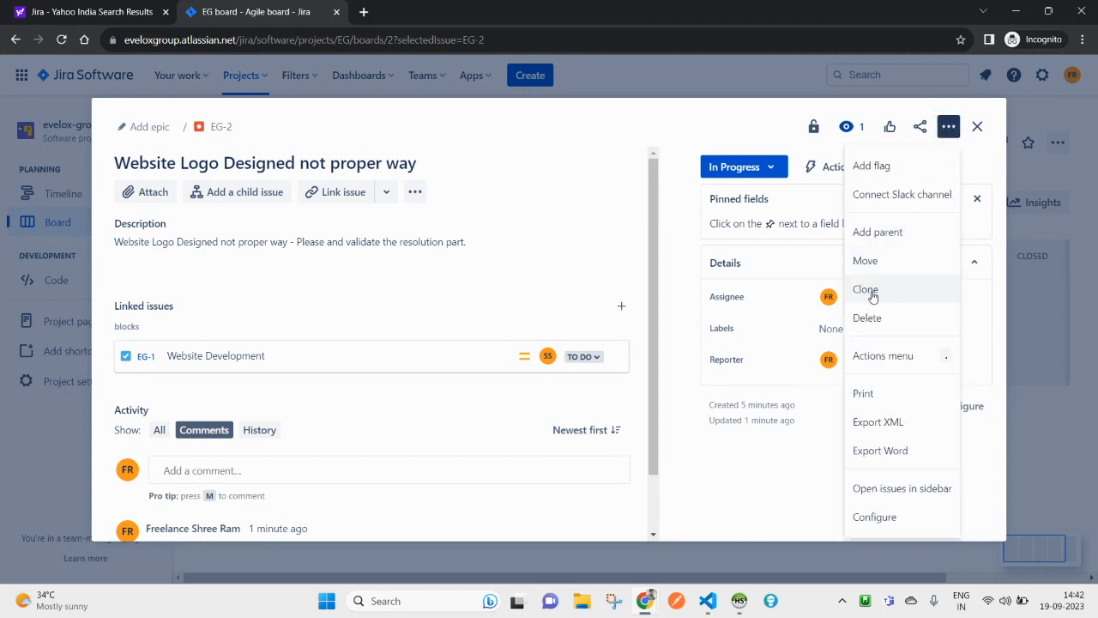
Step: Cancel adding a parent epic to EG-2, check its automation options, and scroll to the comment
left_click(874, 233)
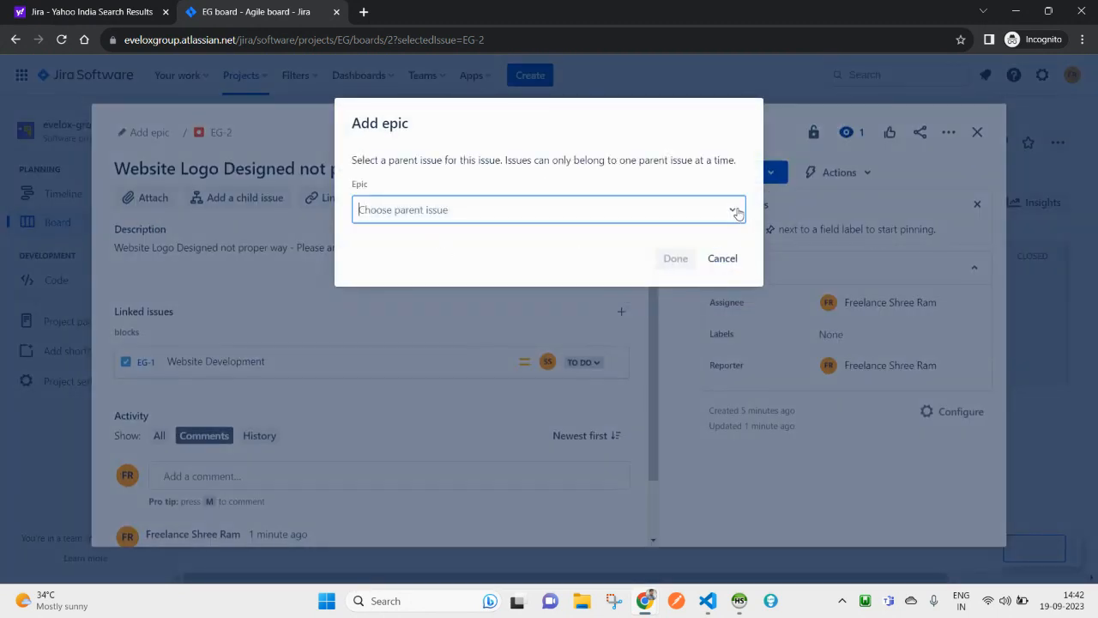
left_click(733, 210)
left_click(574, 217)
left_click_drag(355, 190, 360, 189)
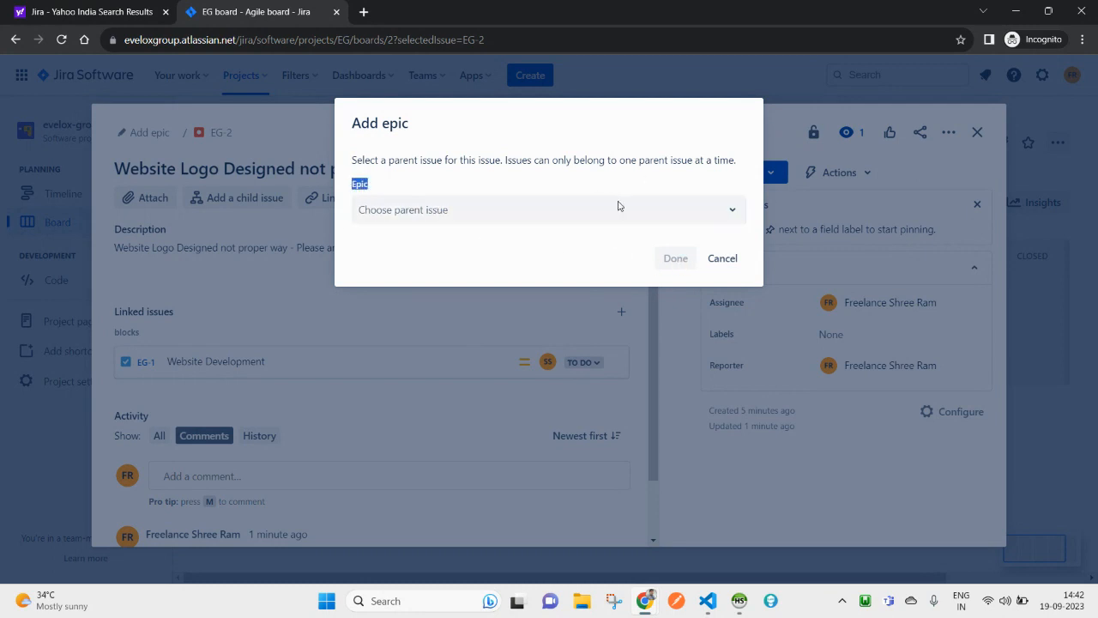
left_click(720, 258)
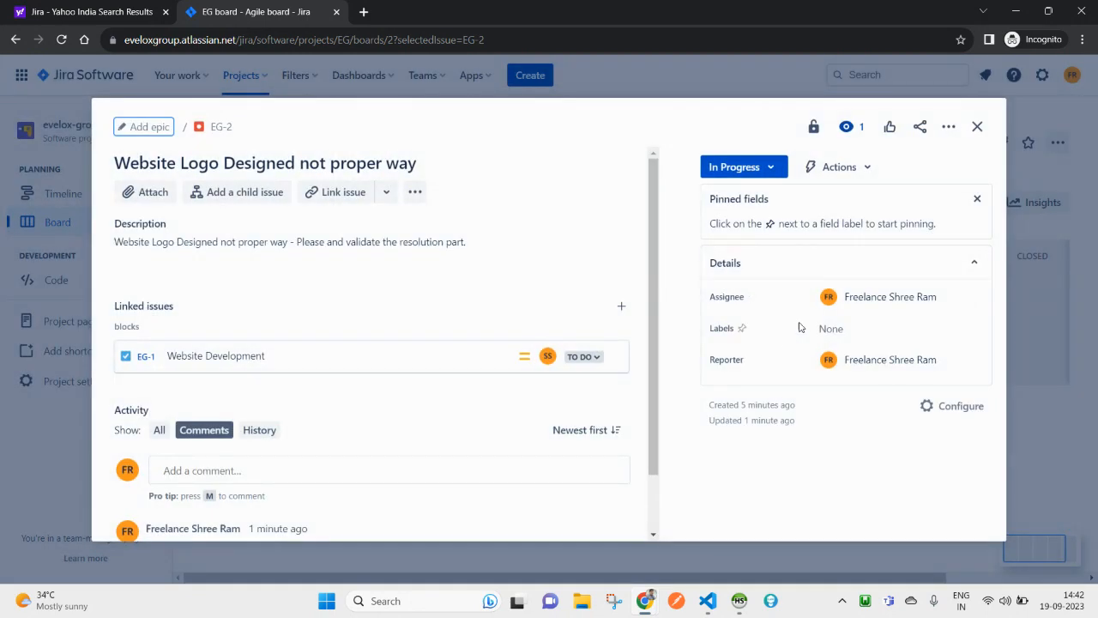
left_click(860, 169)
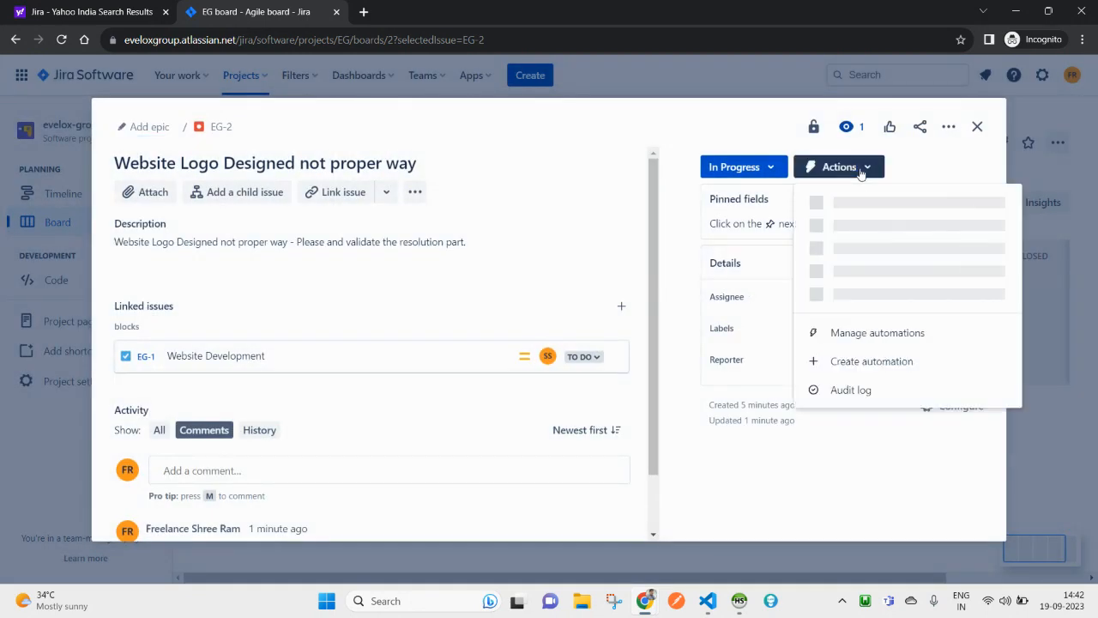
left_click(912, 175)
scroll(192, 381, "down", 2)
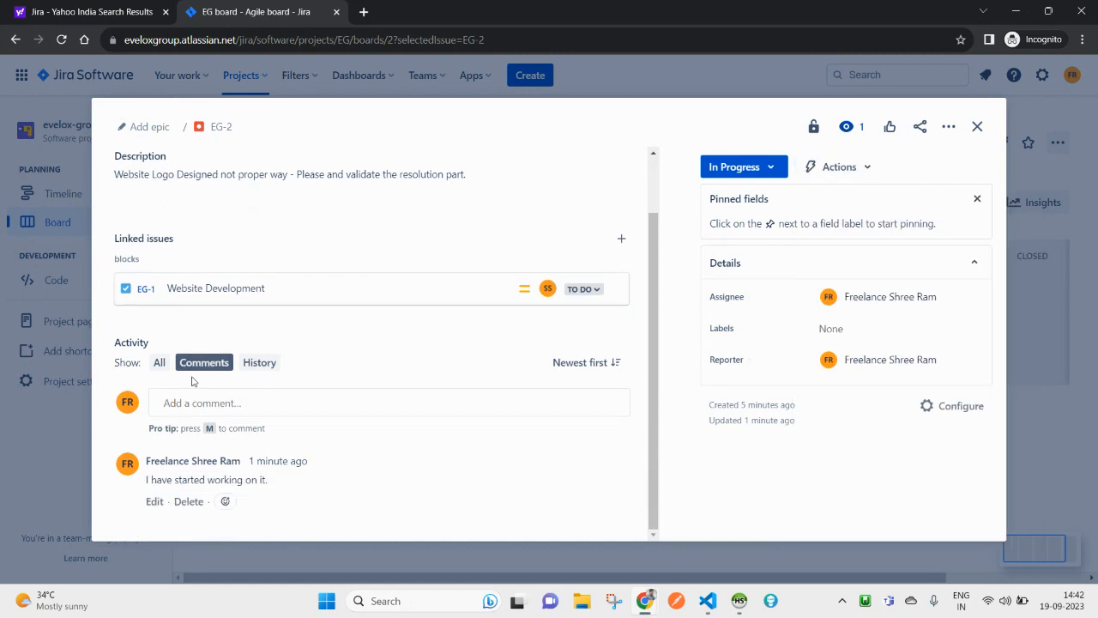
Step: Review the Bug issue type's fields without renaming it, then return to the evelox-group board
left_click(942, 405)
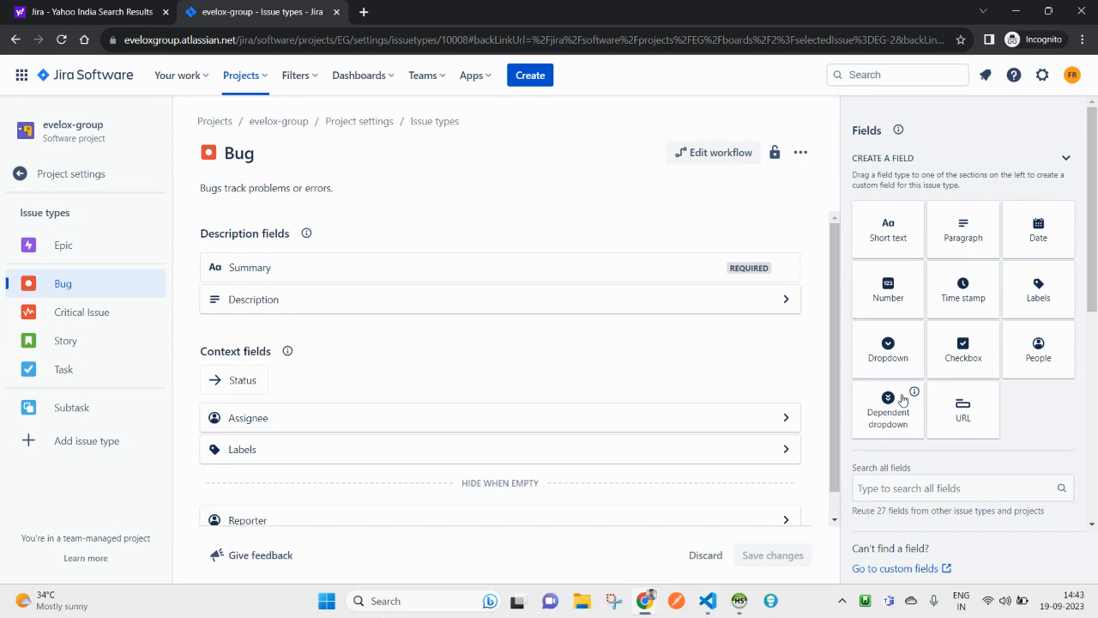
scroll(902, 399, "down", 2)
scroll(316, 395, "down", 1)
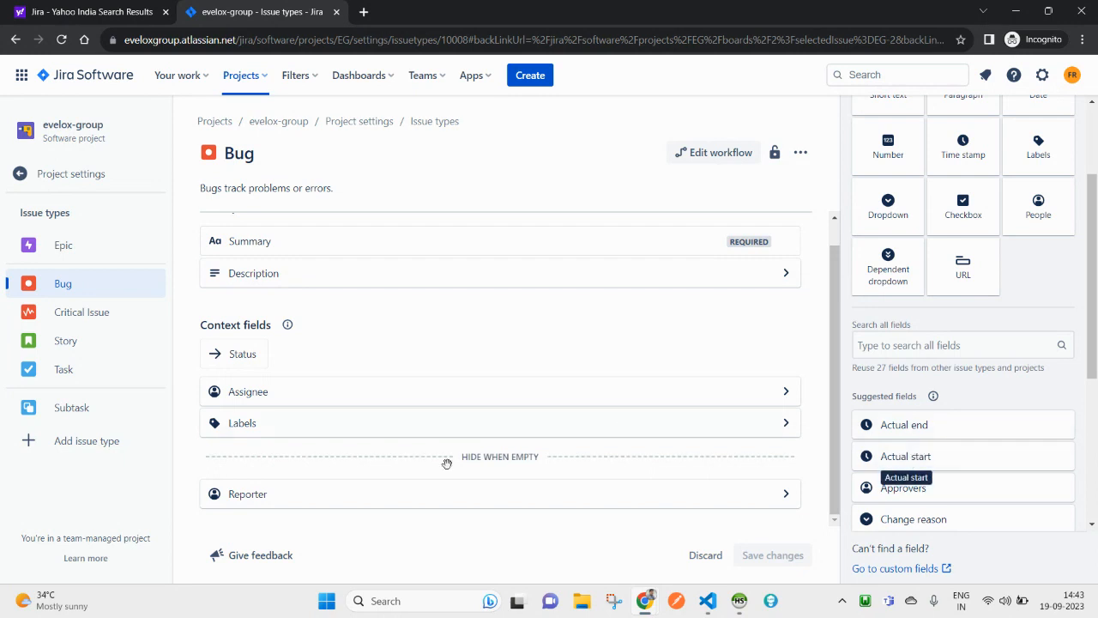
scroll(387, 425, "up", 1)
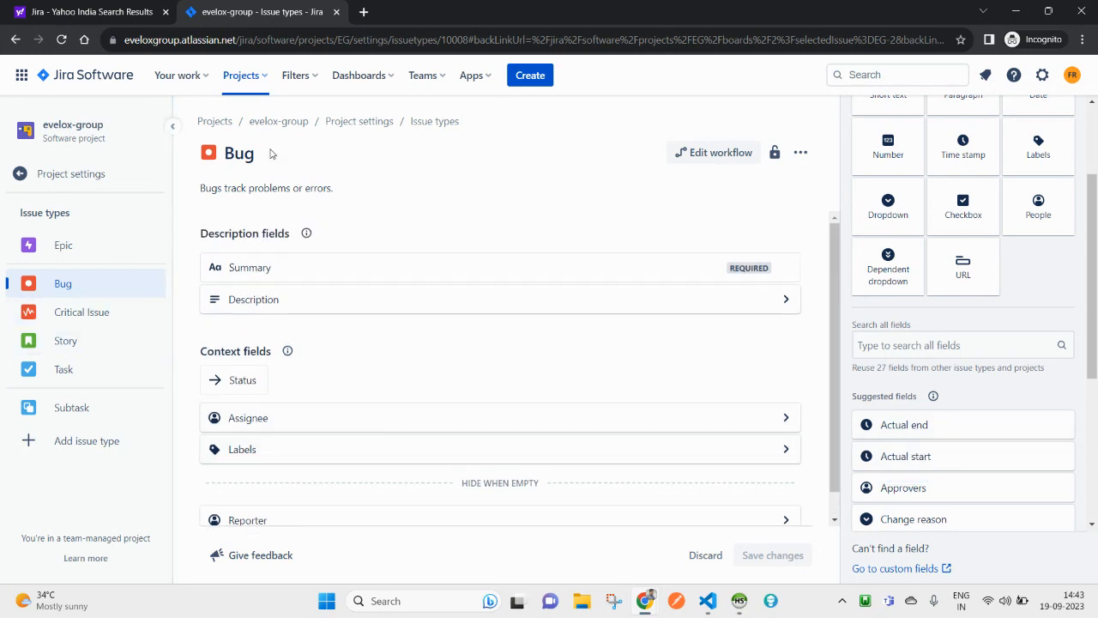
left_click(242, 164)
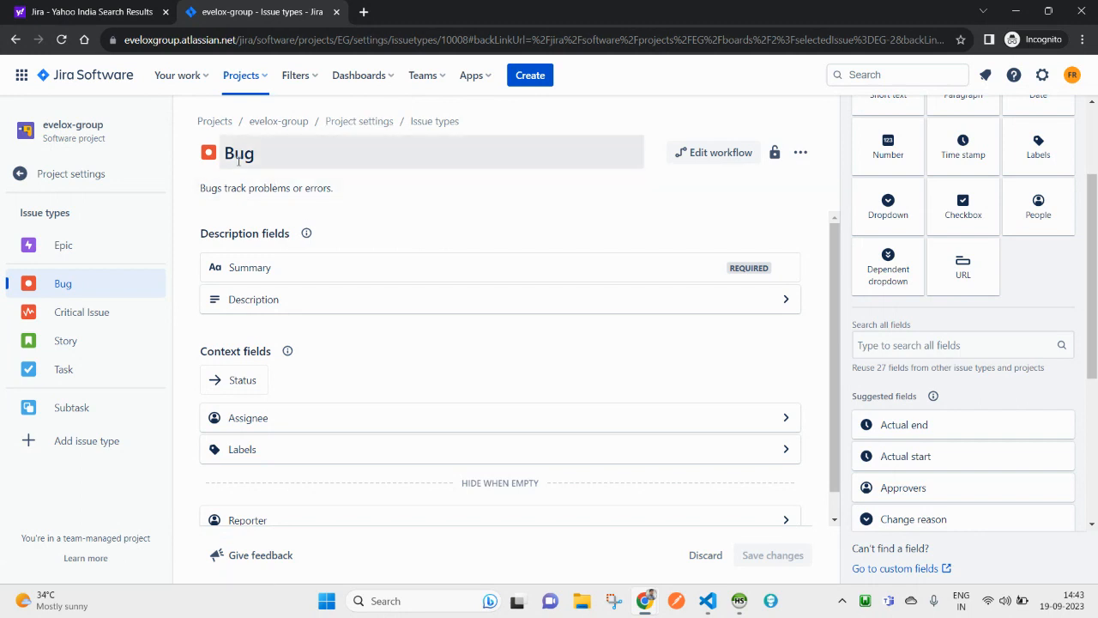
left_click(89, 131)
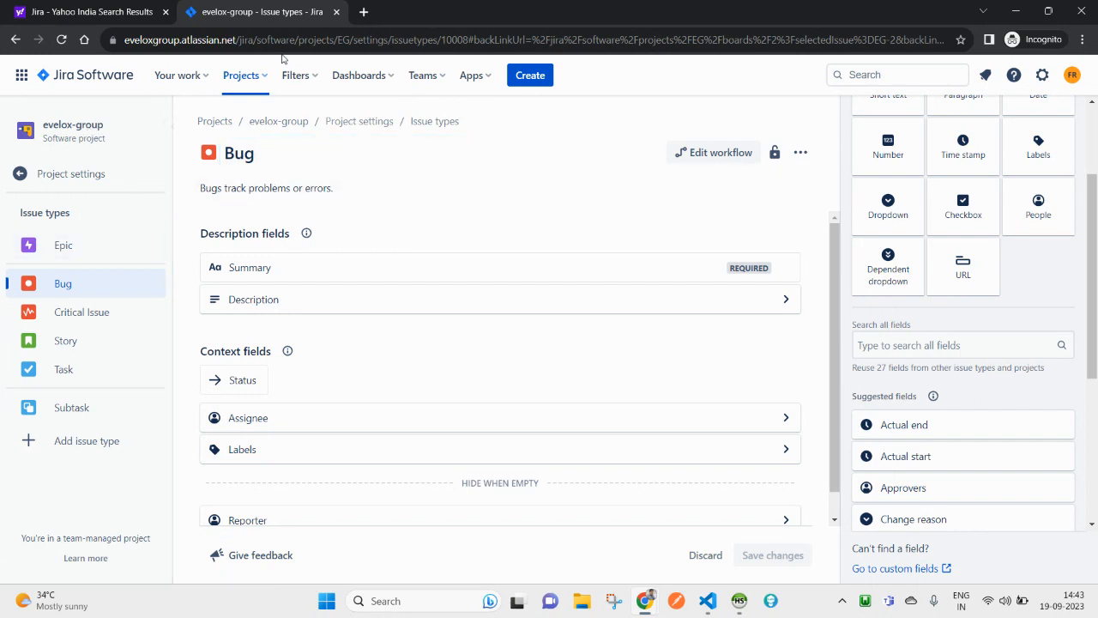
left_click(242, 75)
left_click(265, 145)
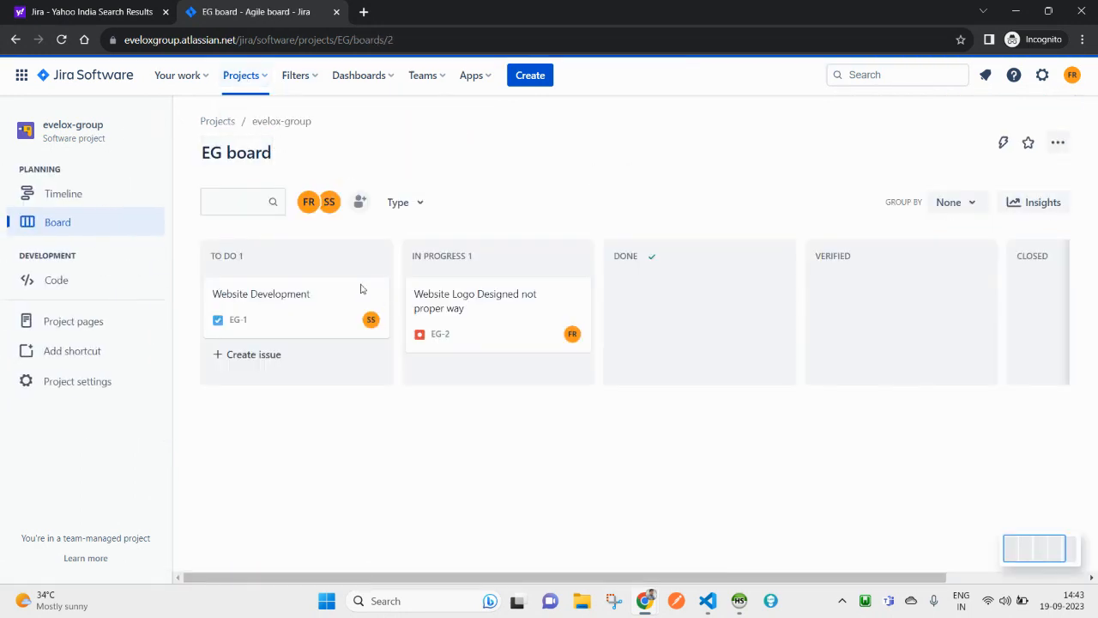
Step: Reopen EG-2 to review its details and options, then open the Bug type's field configuration
left_click(470, 302)
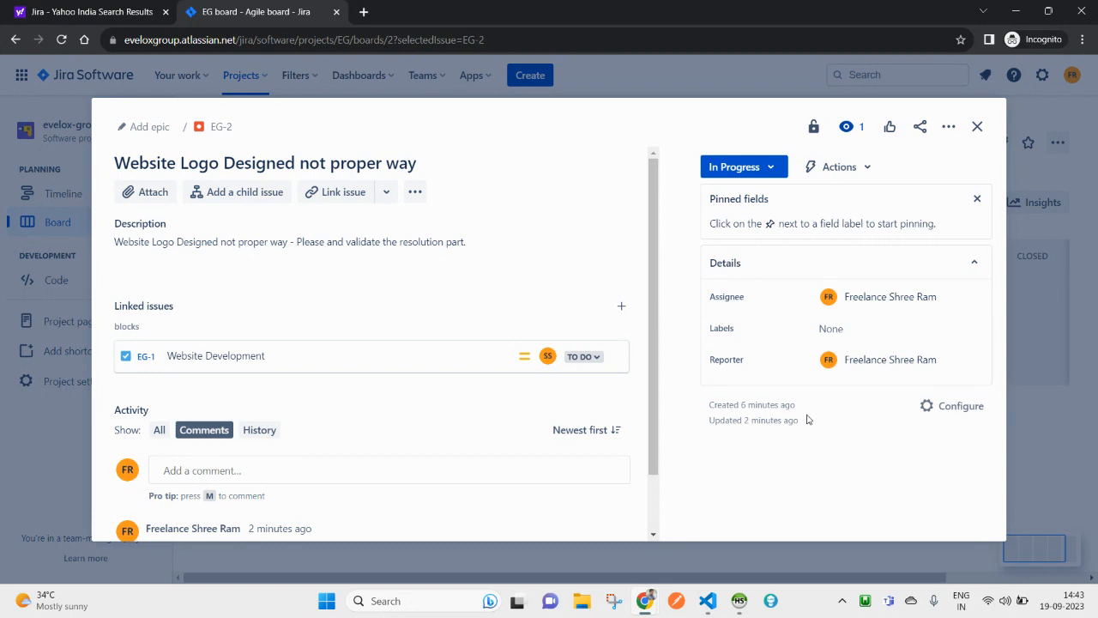
scroll(434, 299, "down", 1)
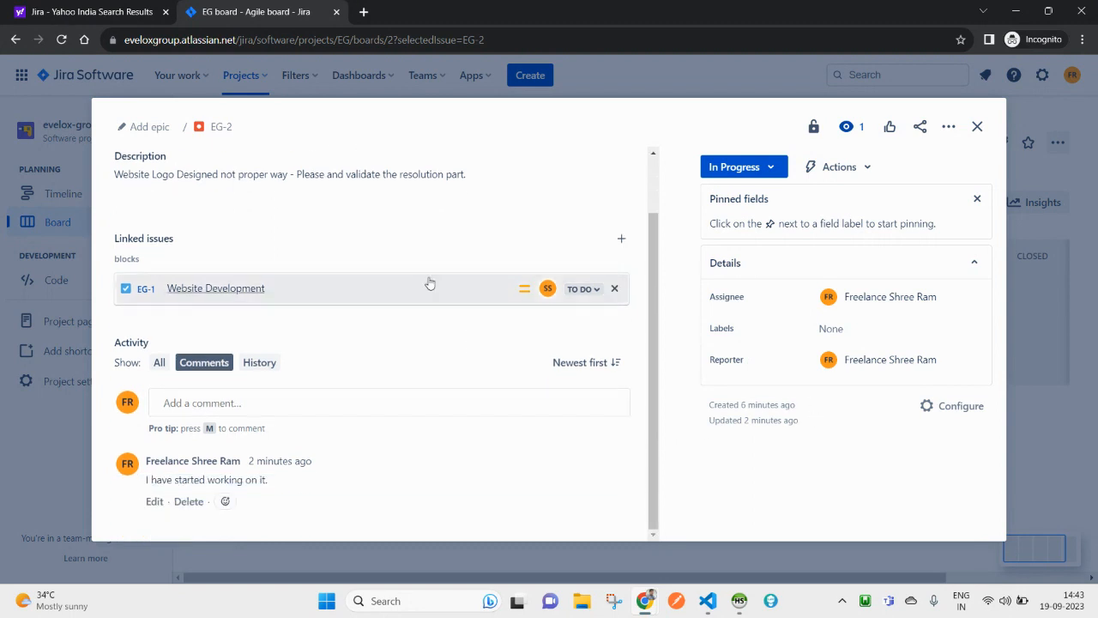
scroll(365, 282, "up", 1)
left_click(415, 194)
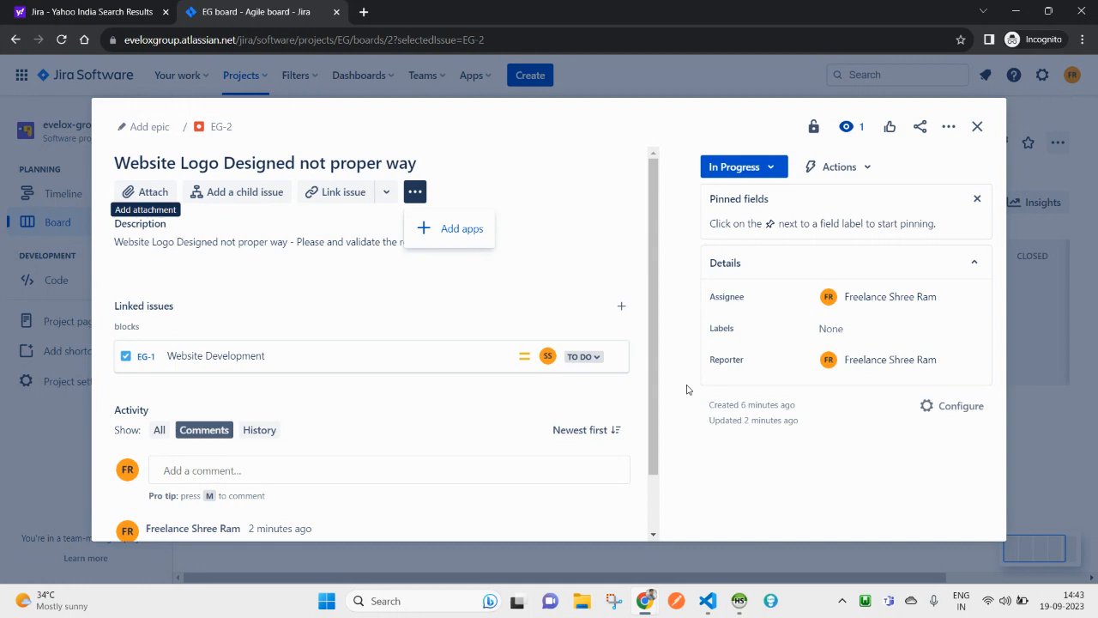
scroll(571, 360, "down", 2)
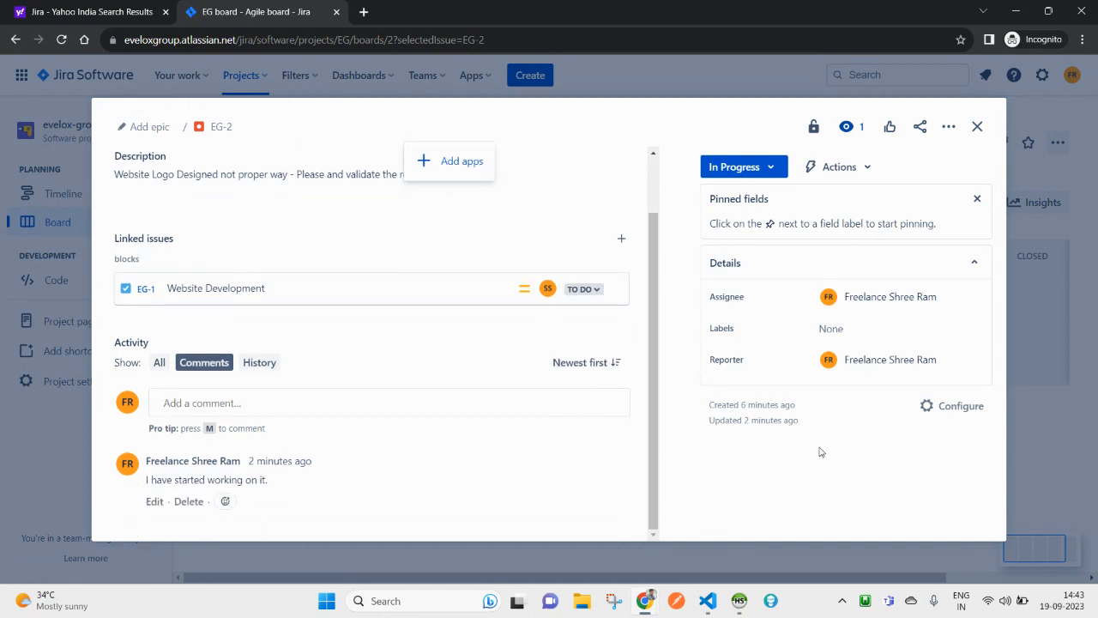
left_click(950, 413)
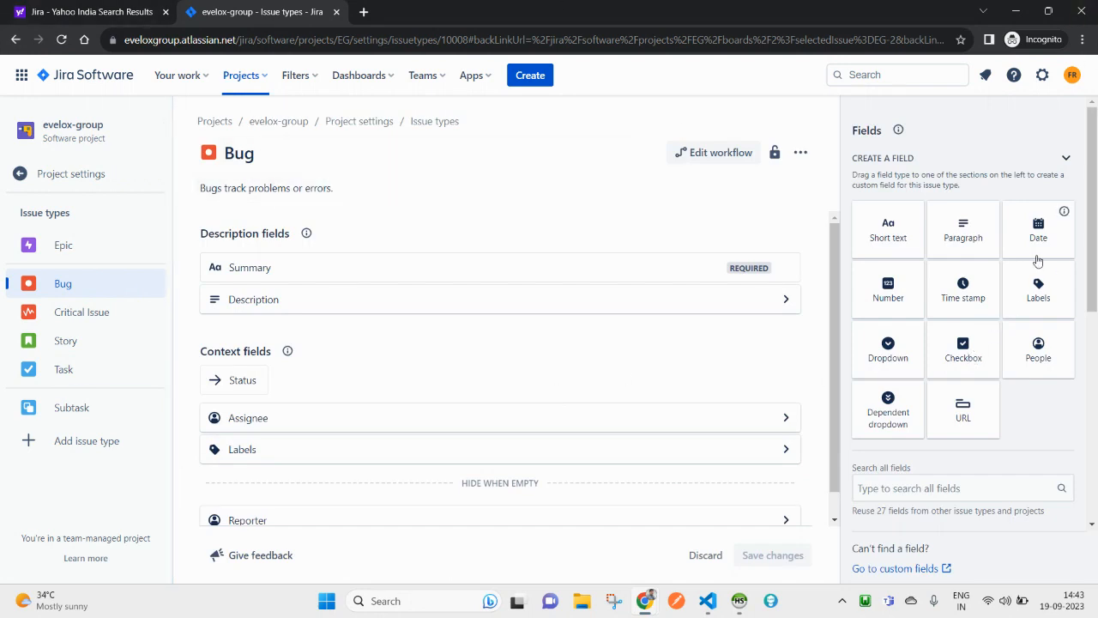
scroll(995, 412, "down", 5)
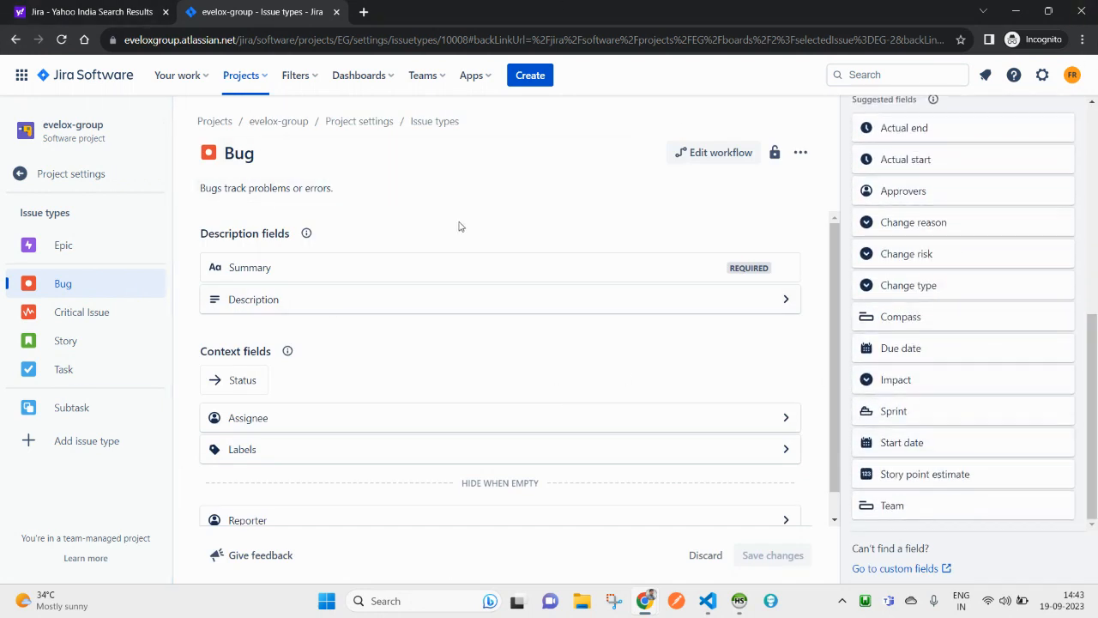
left_click(272, 189)
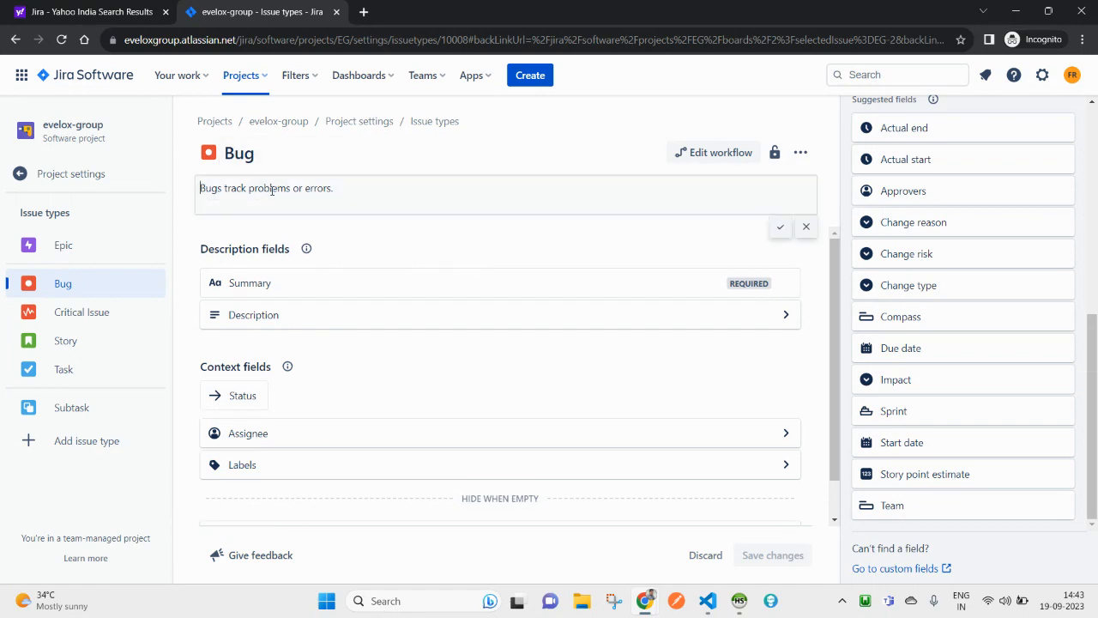
left_click(16, 40)
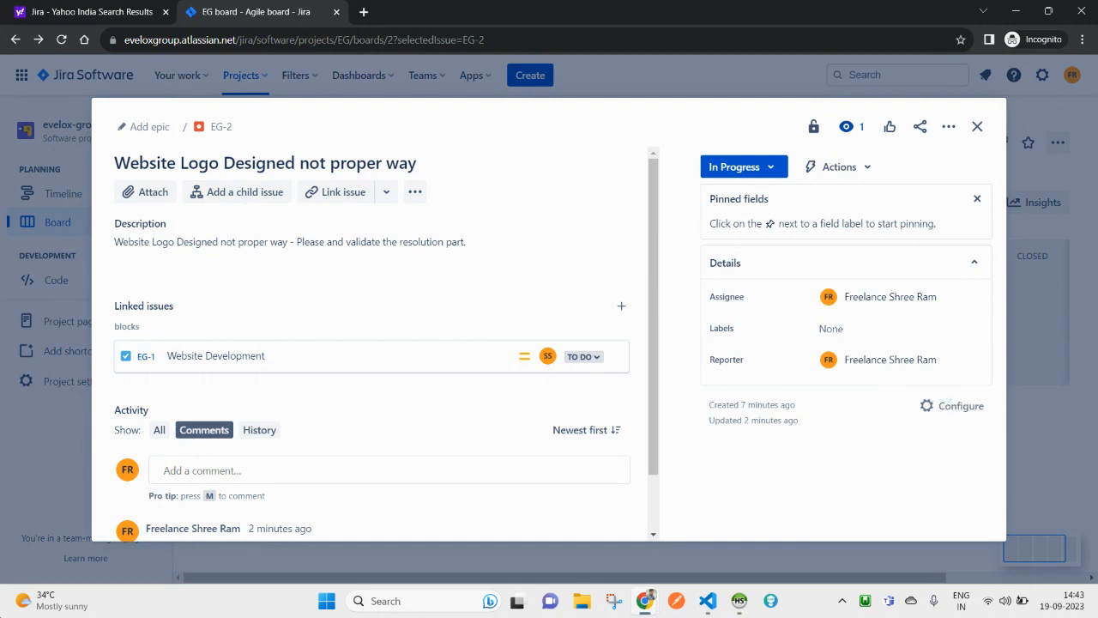
Step: Cancel adding another linked issue and open the evelox-group automation Audit log from Actions
left_click(620, 307)
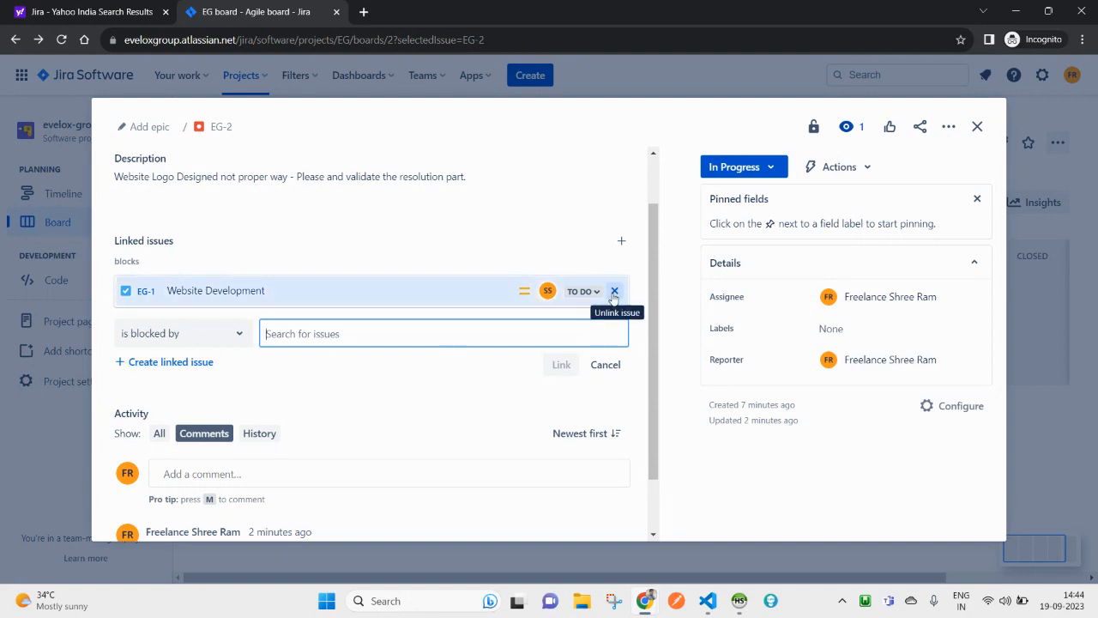
left_click(605, 364)
scroll(370, 407, "up", 1)
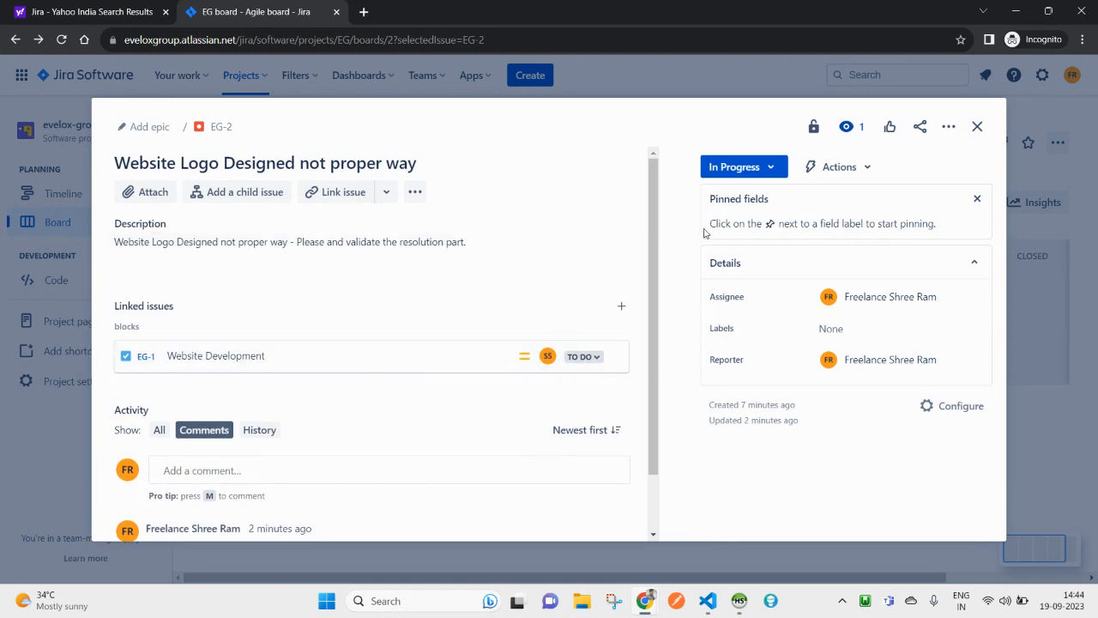
left_click(833, 167)
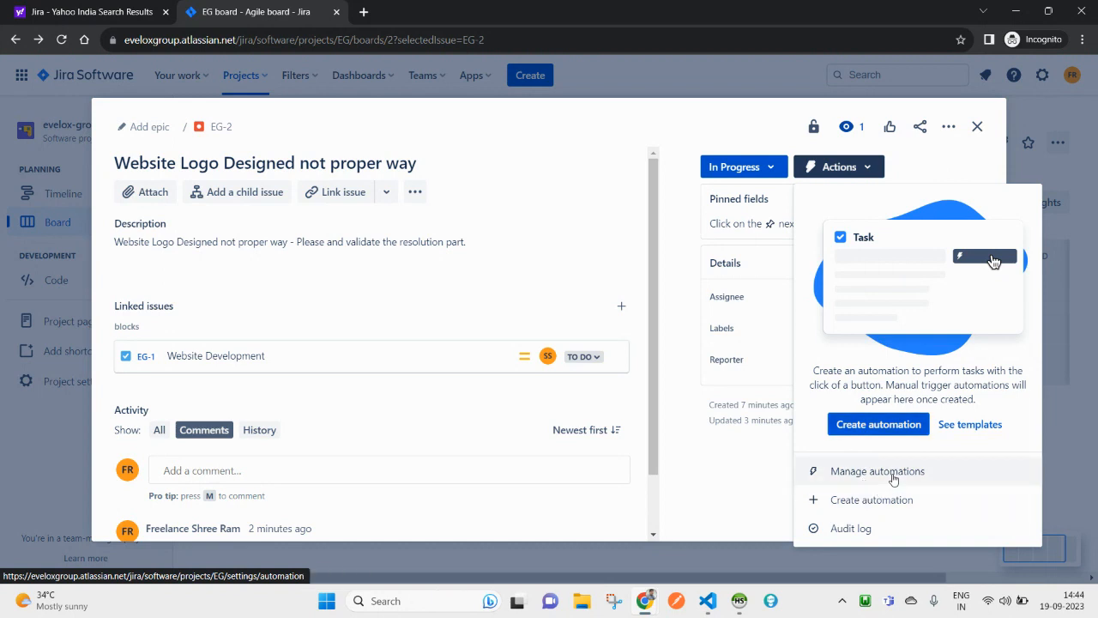
left_click(852, 528)
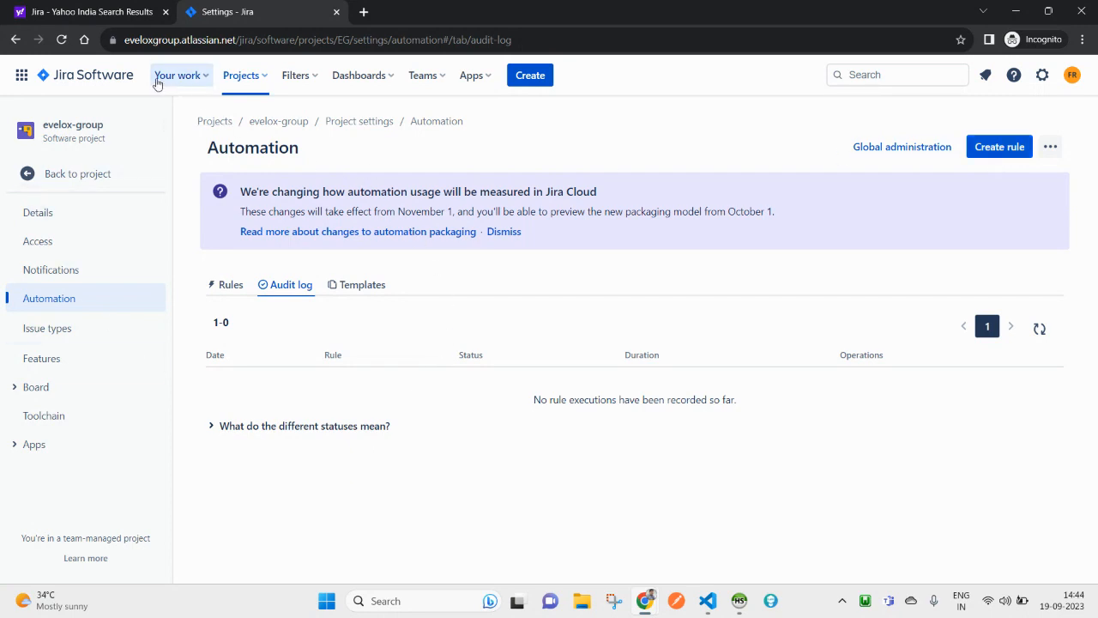
Step: Go back to the Default dashboard through the Jira Software logo
left_click(90, 76)
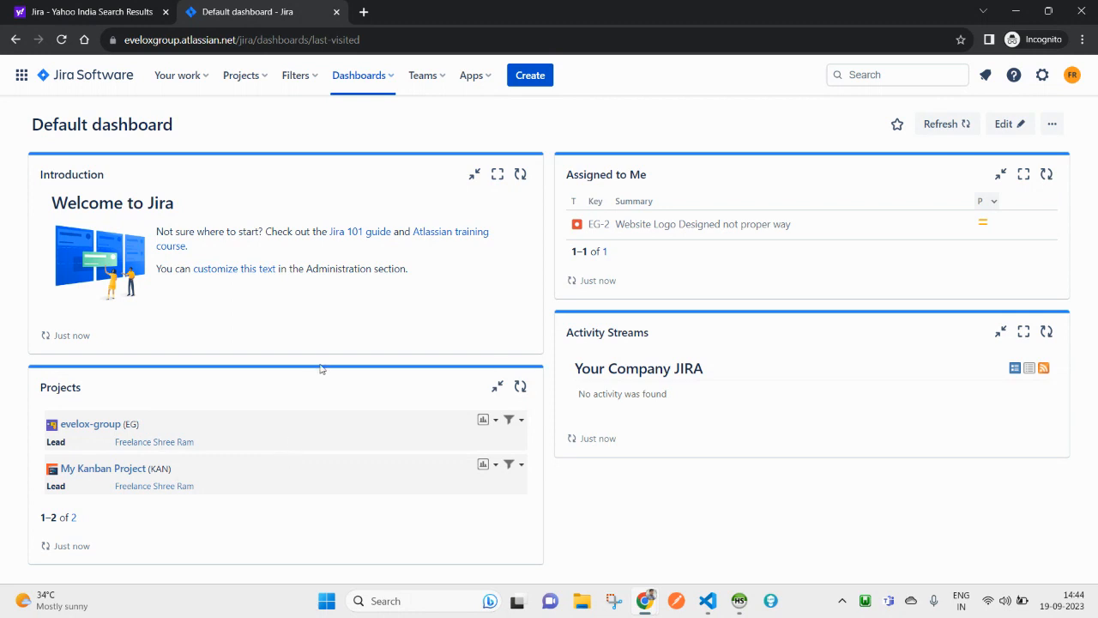
Step: Browse the Filters menu and saved filters, cancel a new issue, then open View all issues
left_click(296, 75)
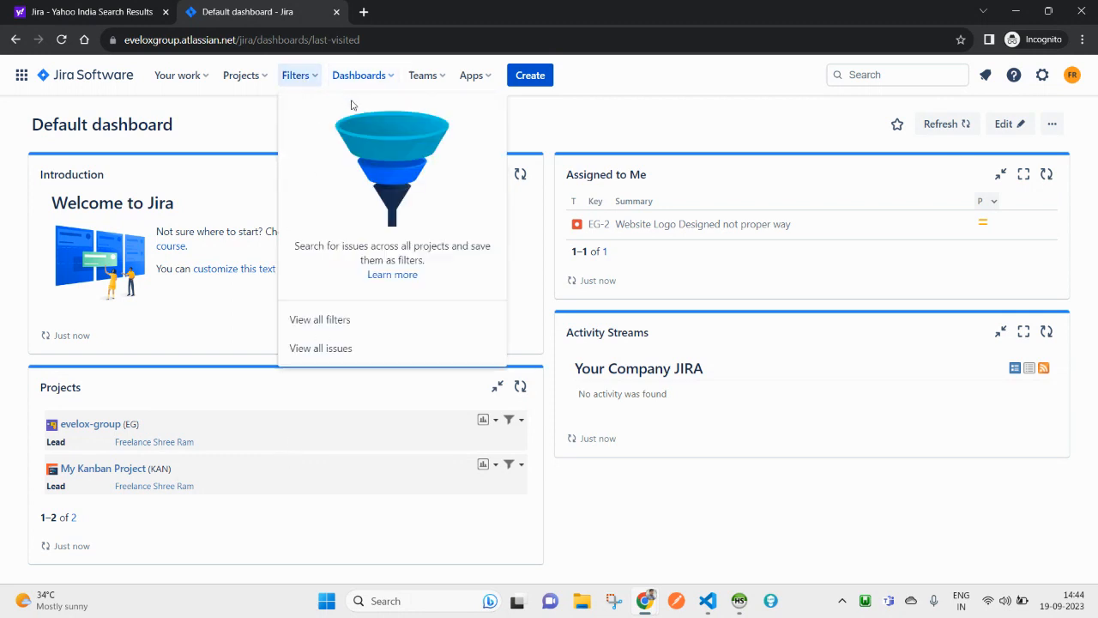
left_click(250, 116)
left_click(296, 75)
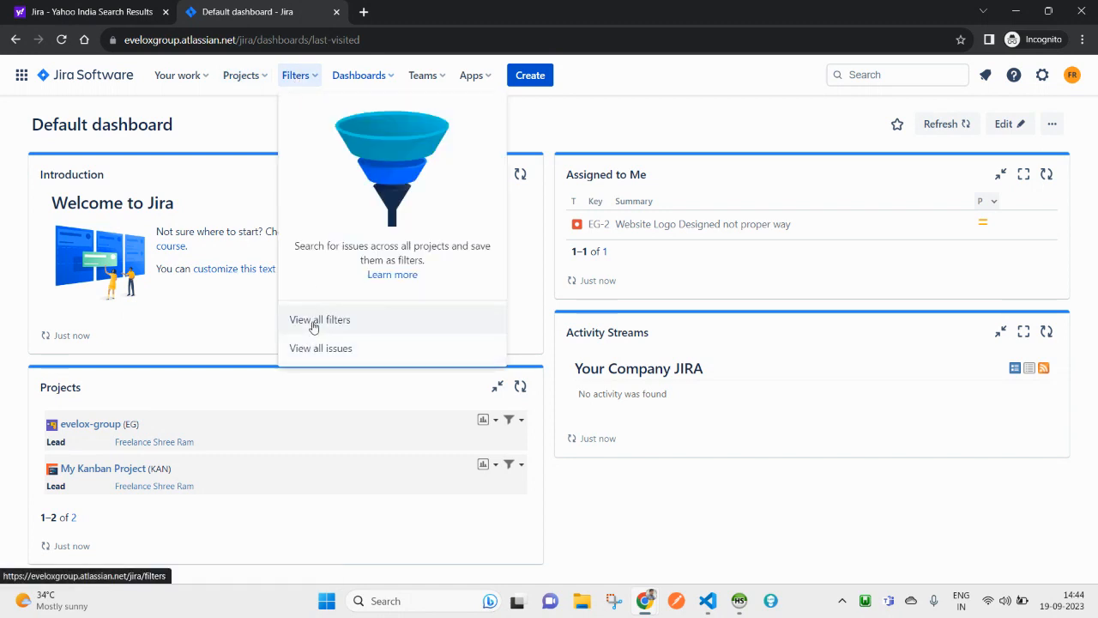
left_click(313, 326)
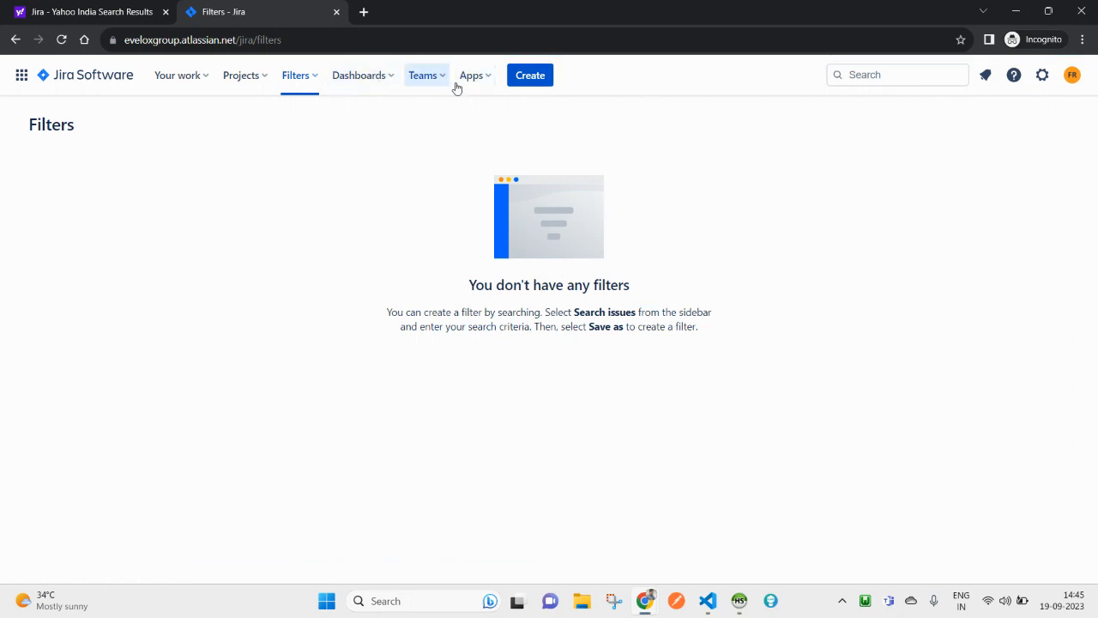
left_click(519, 80)
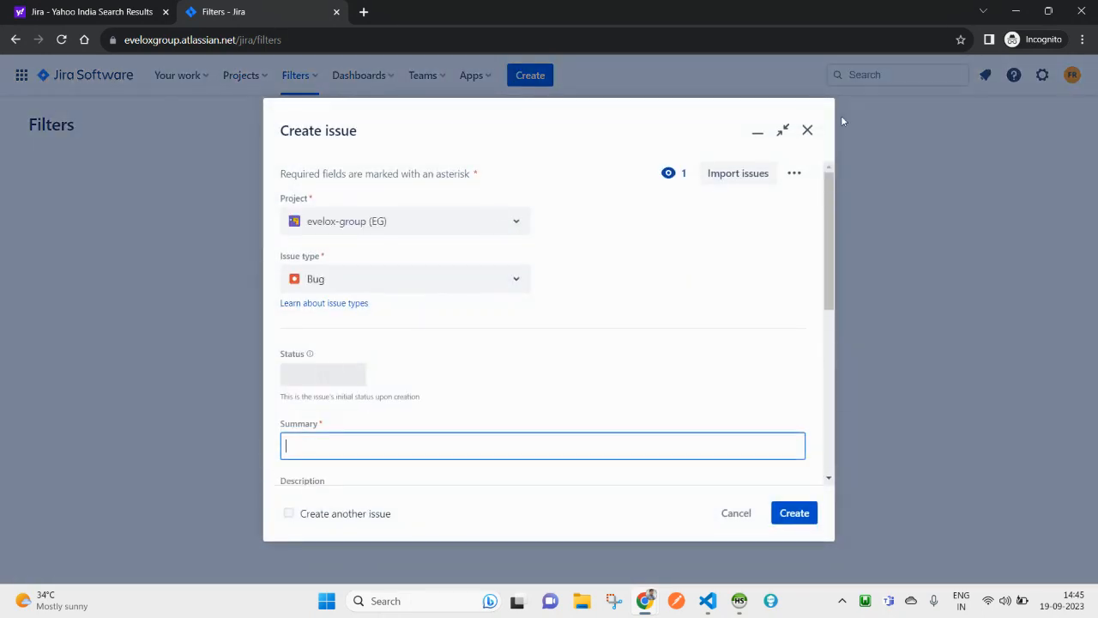
left_click(808, 129)
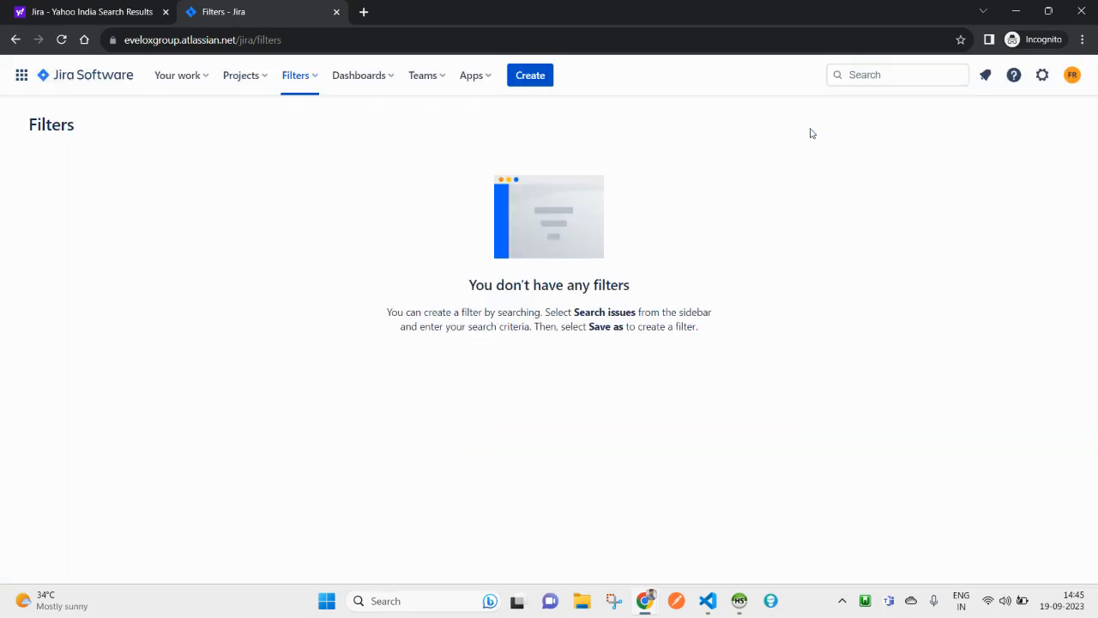
left_click(301, 86)
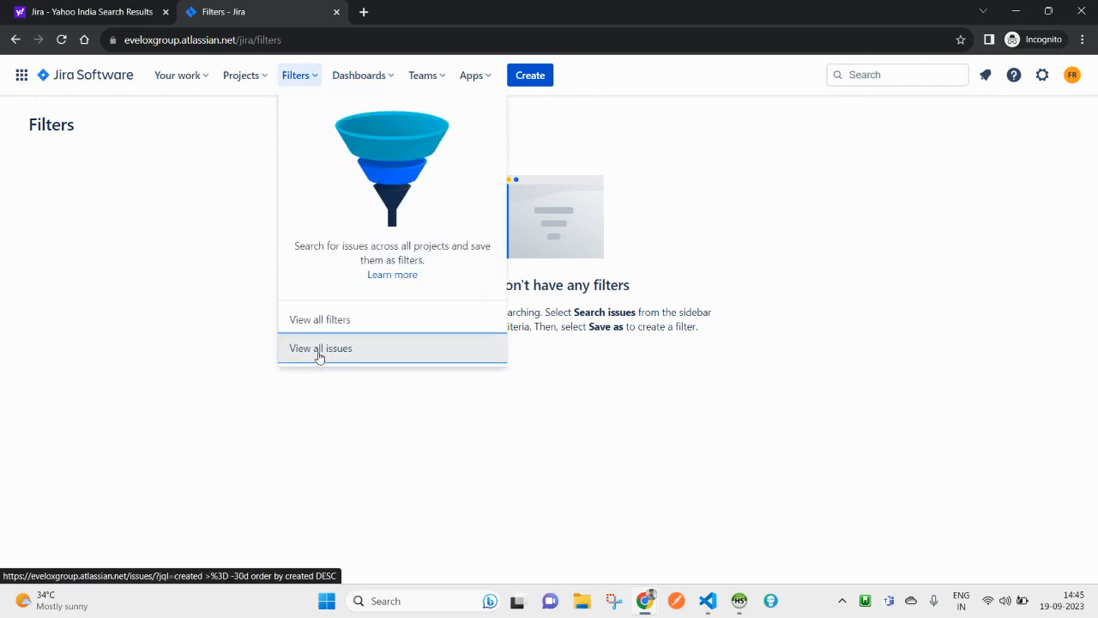
left_click(319, 351)
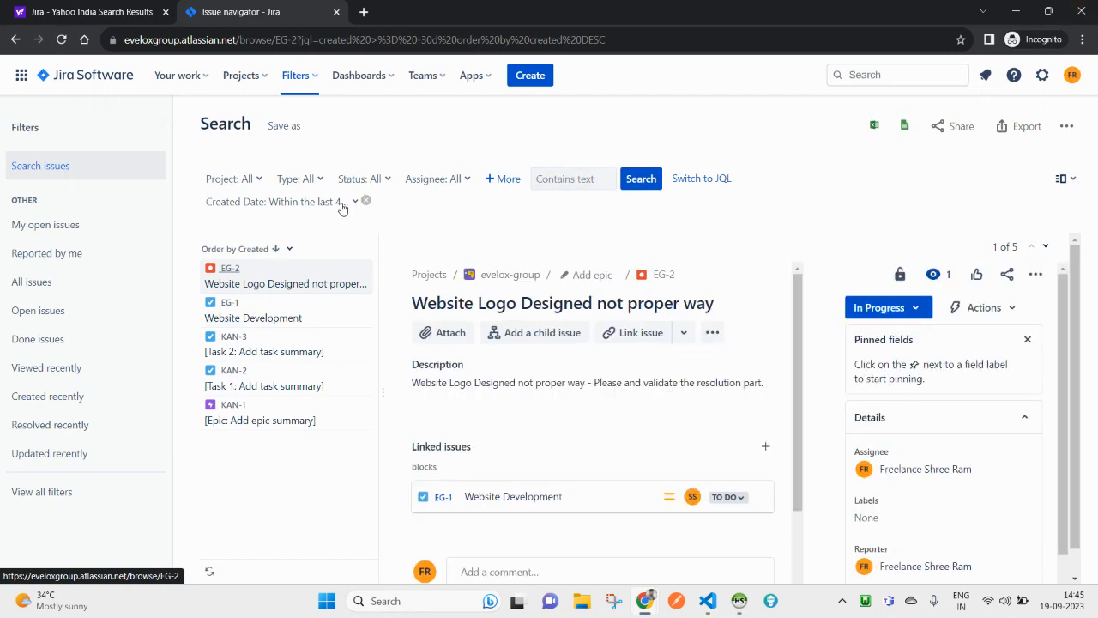
Step: Narrow the search to project evelox-group and assignee Current User, leaving only EG-2
left_click(255, 178)
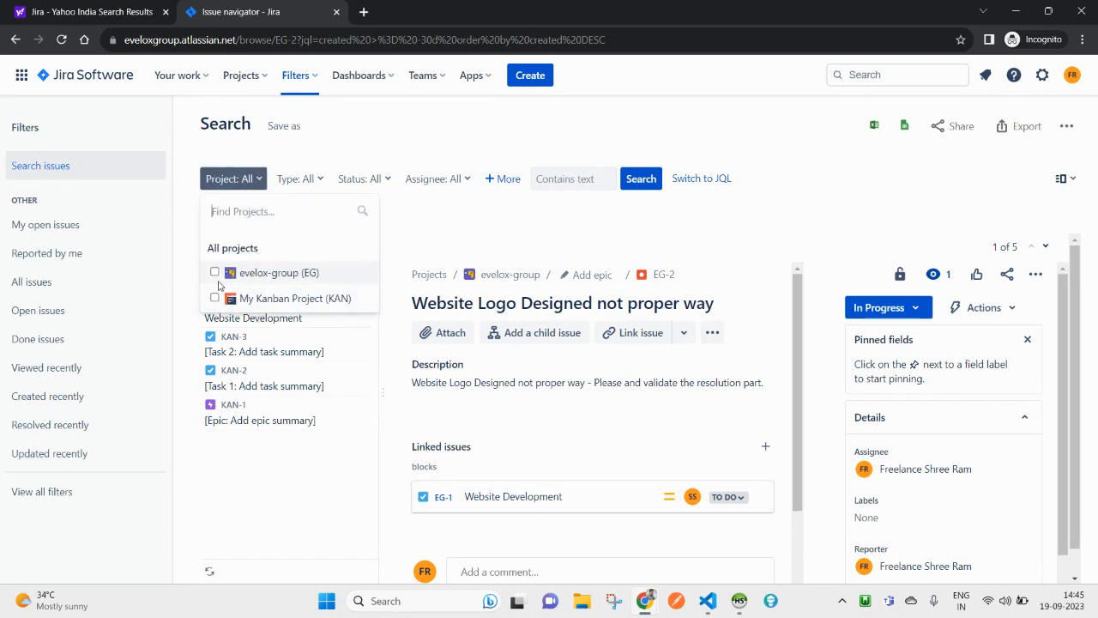
left_click(436, 226)
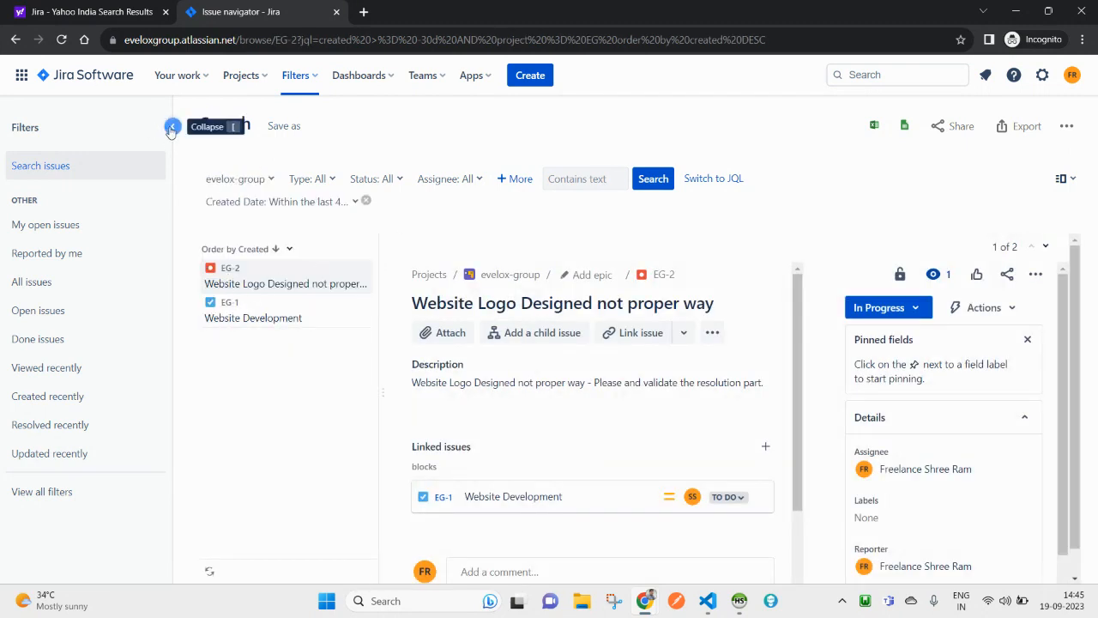
left_click(172, 129)
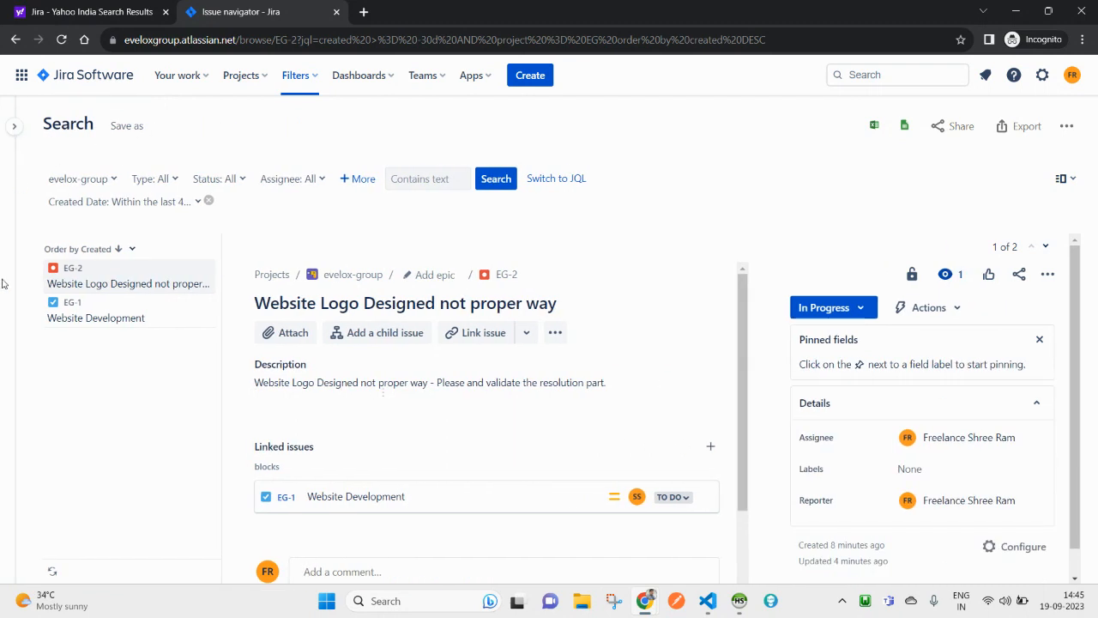
mouse_move(26, 350)
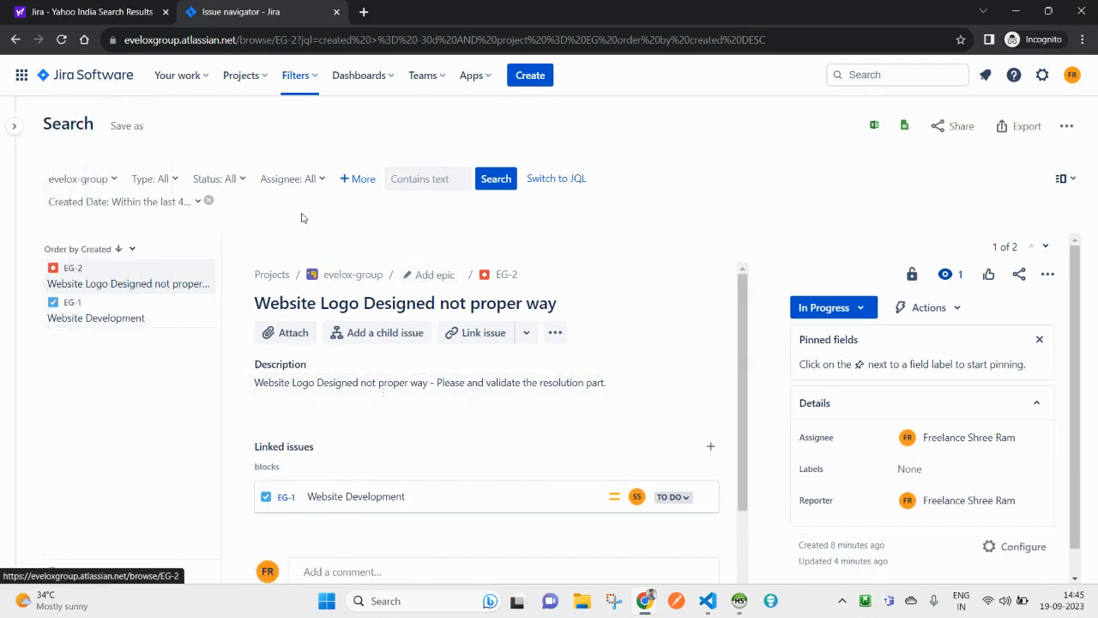
left_click(317, 181)
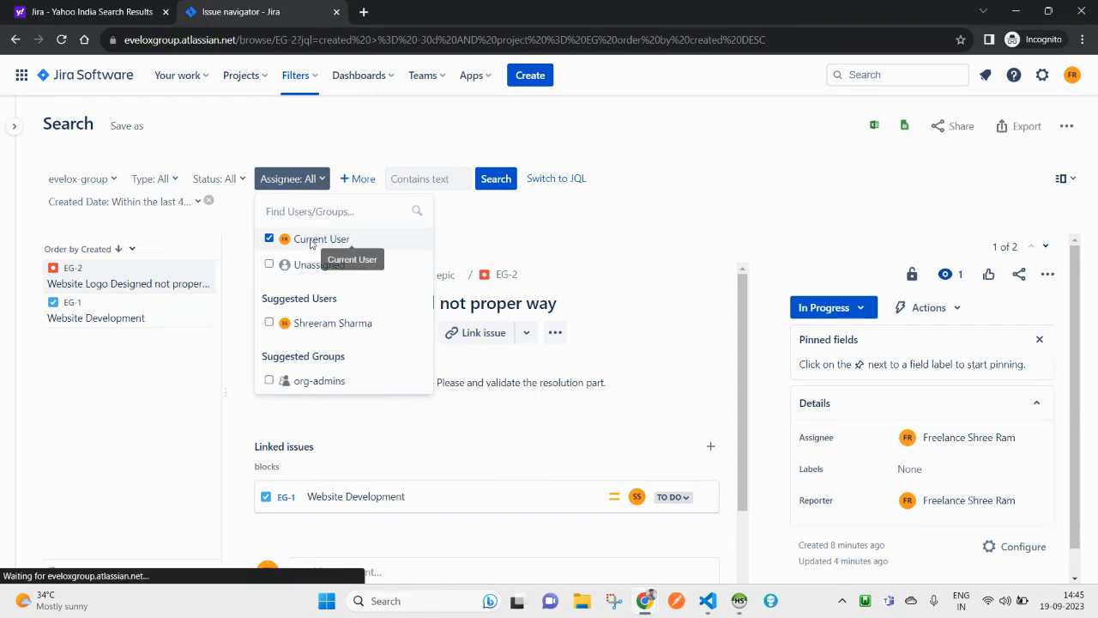
left_click(486, 225)
left_click(307, 179)
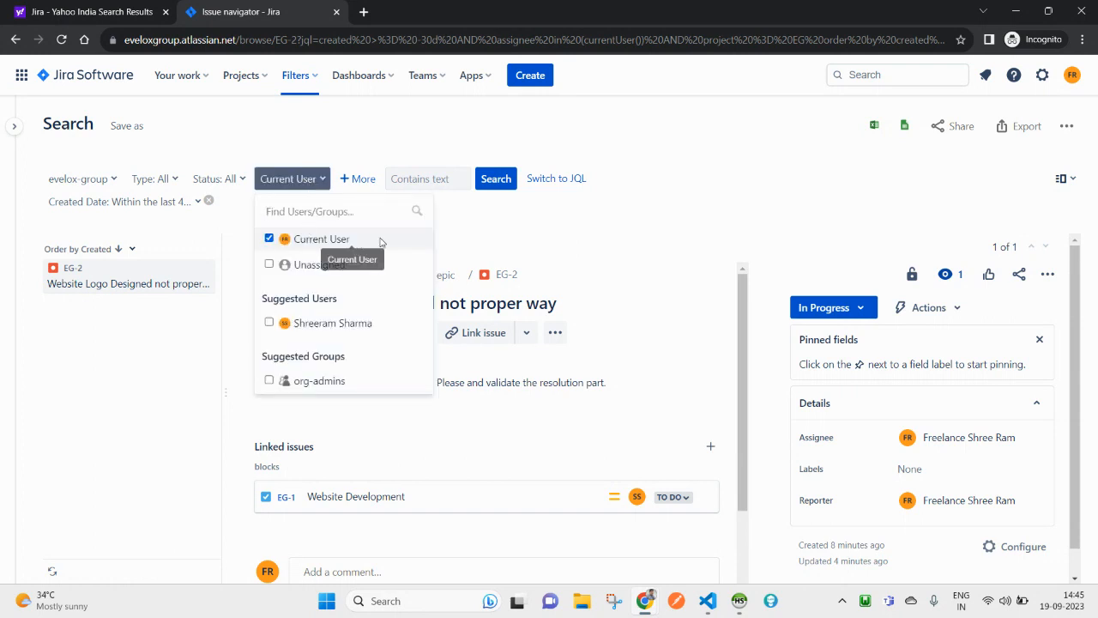
left_click(458, 218)
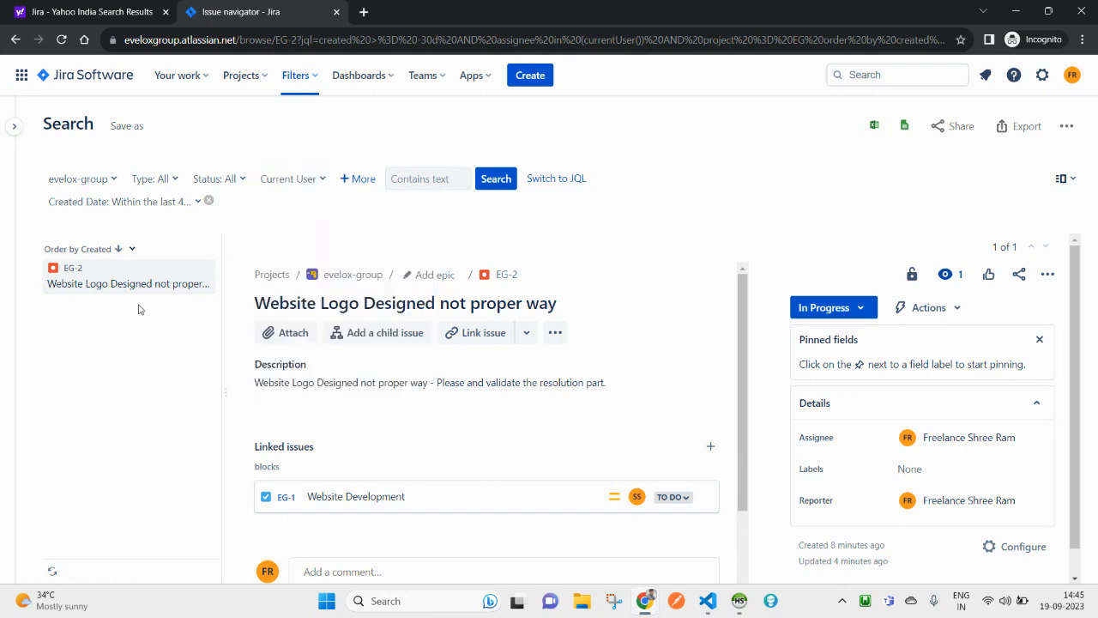
left_click(1068, 180)
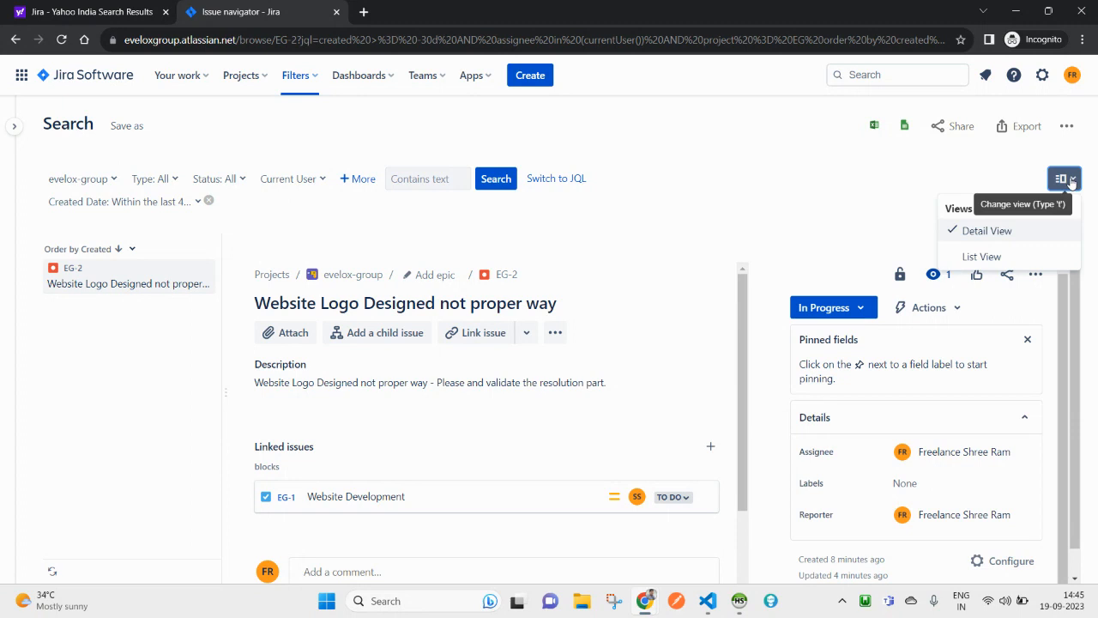
left_click(982, 257)
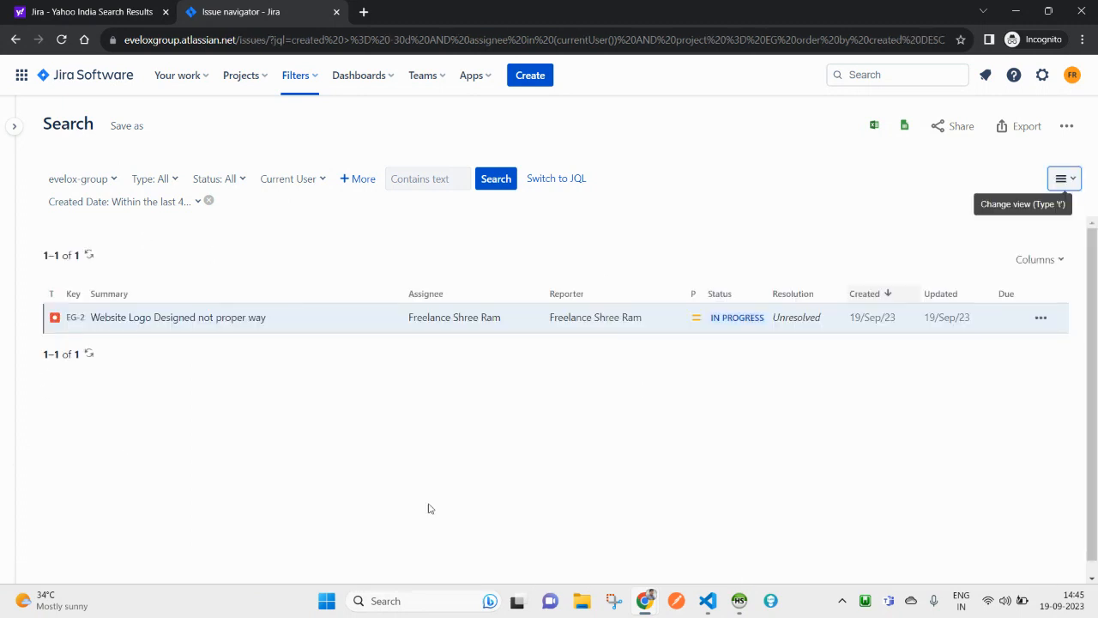
left_click(1048, 183)
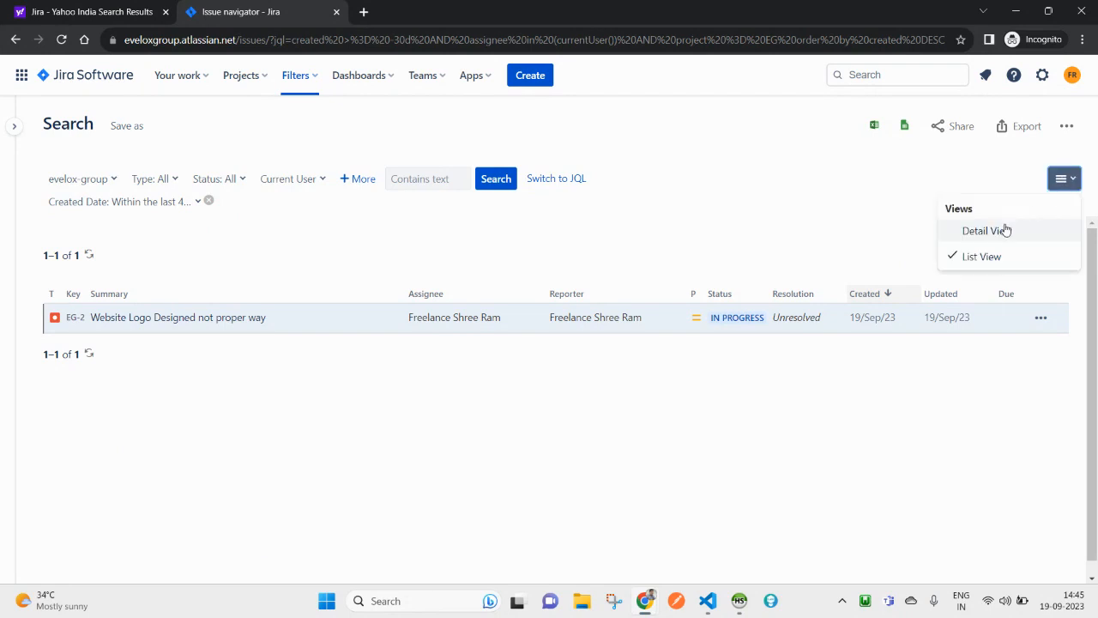
left_click(993, 235)
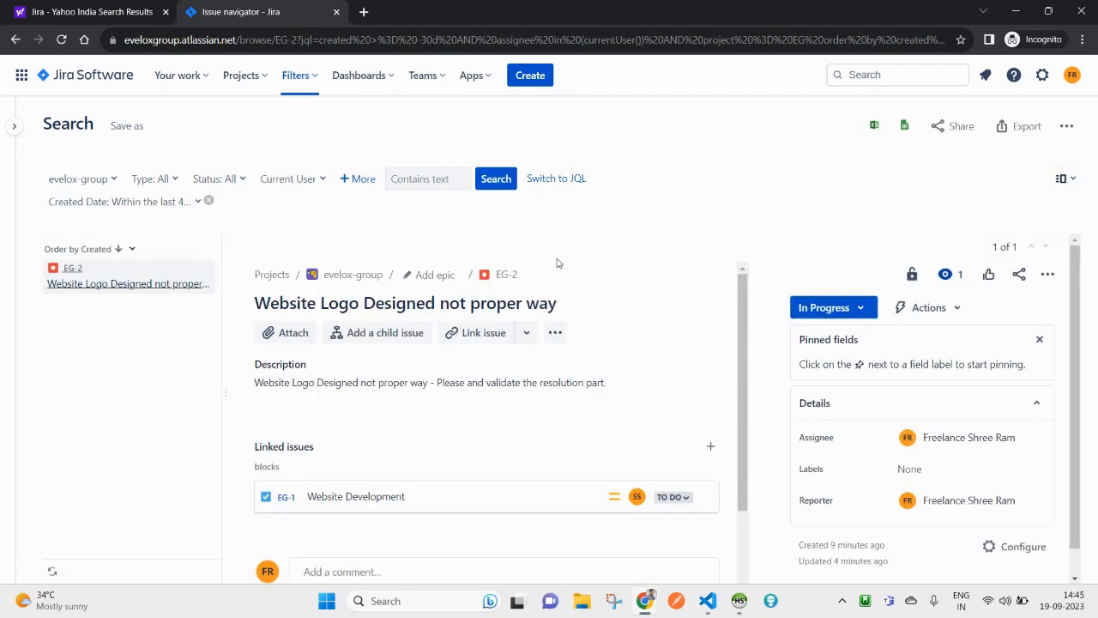
left_click(558, 180)
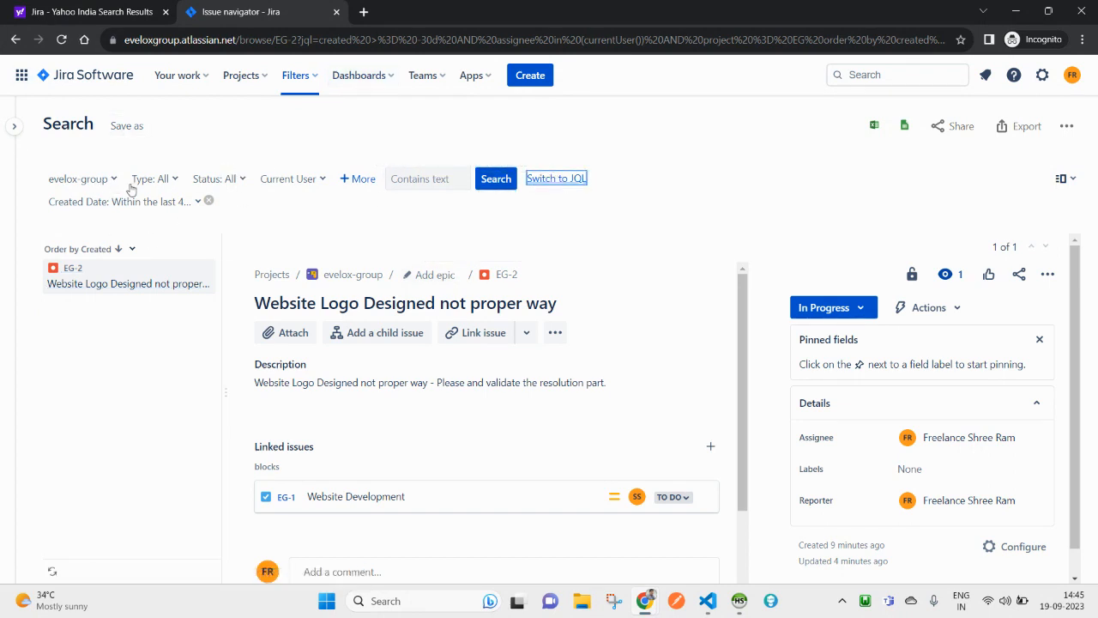
Step: Inspect the evelox-group/Current User search as JQL, return to basic mode, and open the ••• menu
left_click(565, 182)
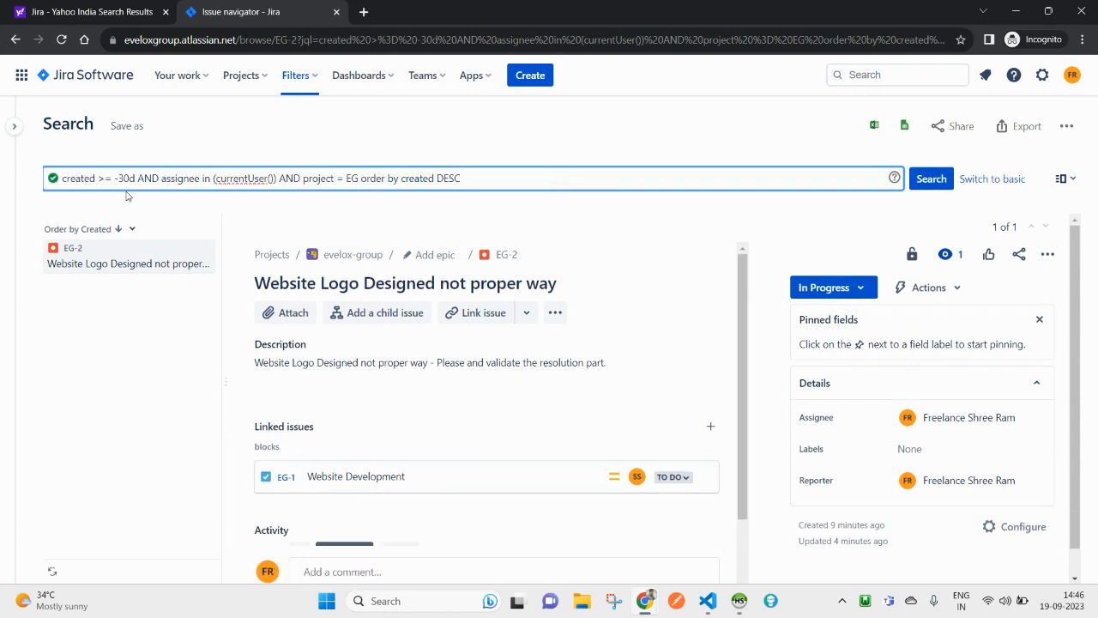
left_click_drag(483, 175, 9, 126)
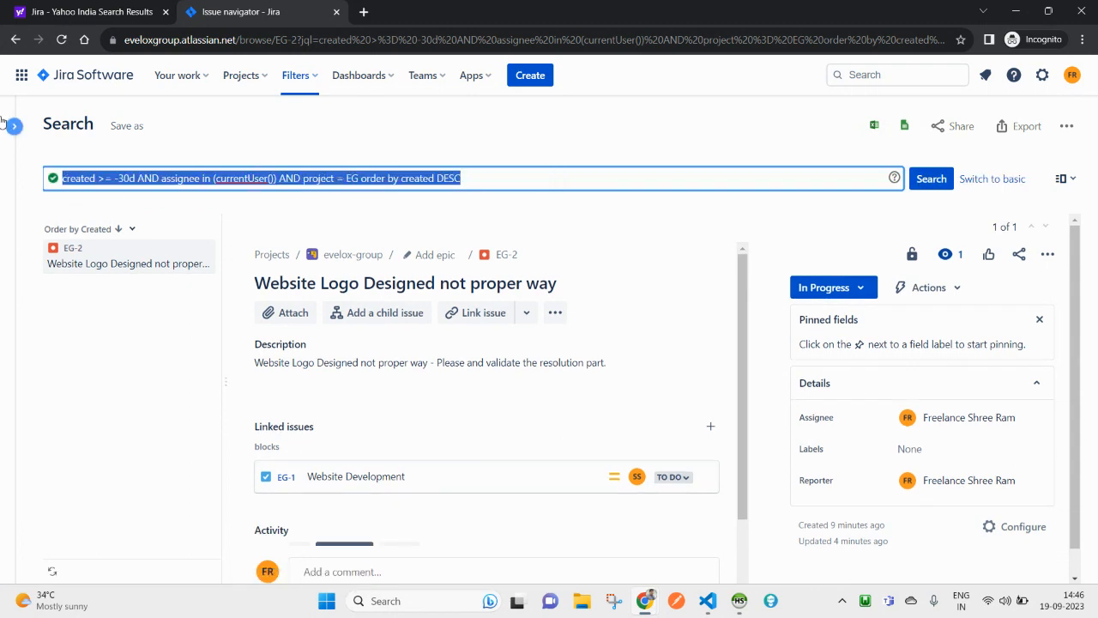
left_click(479, 177)
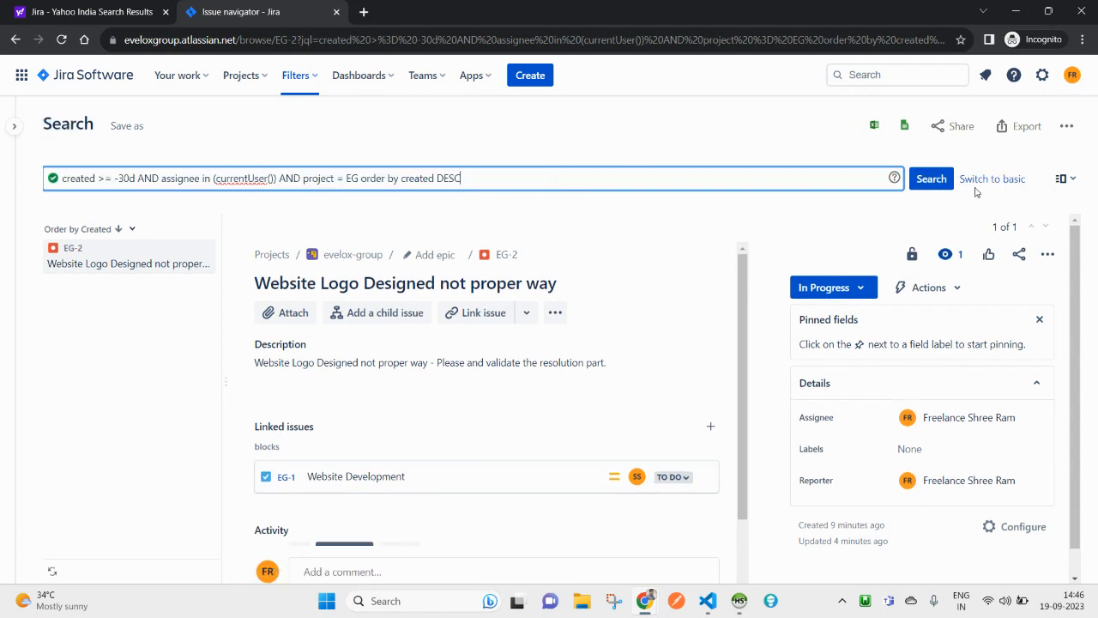
left_click(13, 126)
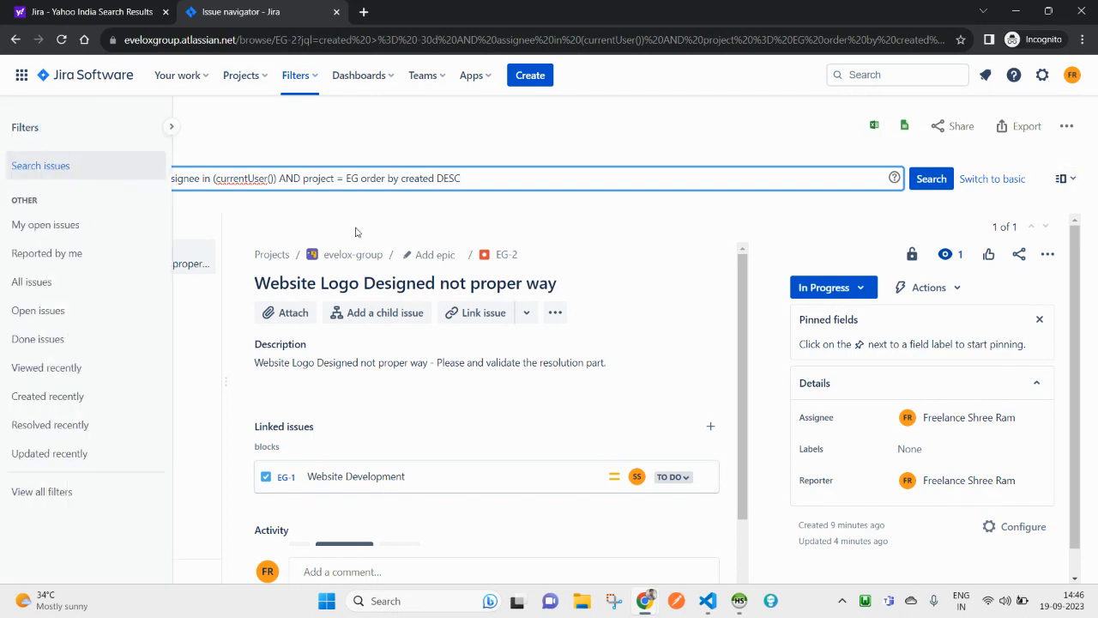
left_click(993, 179)
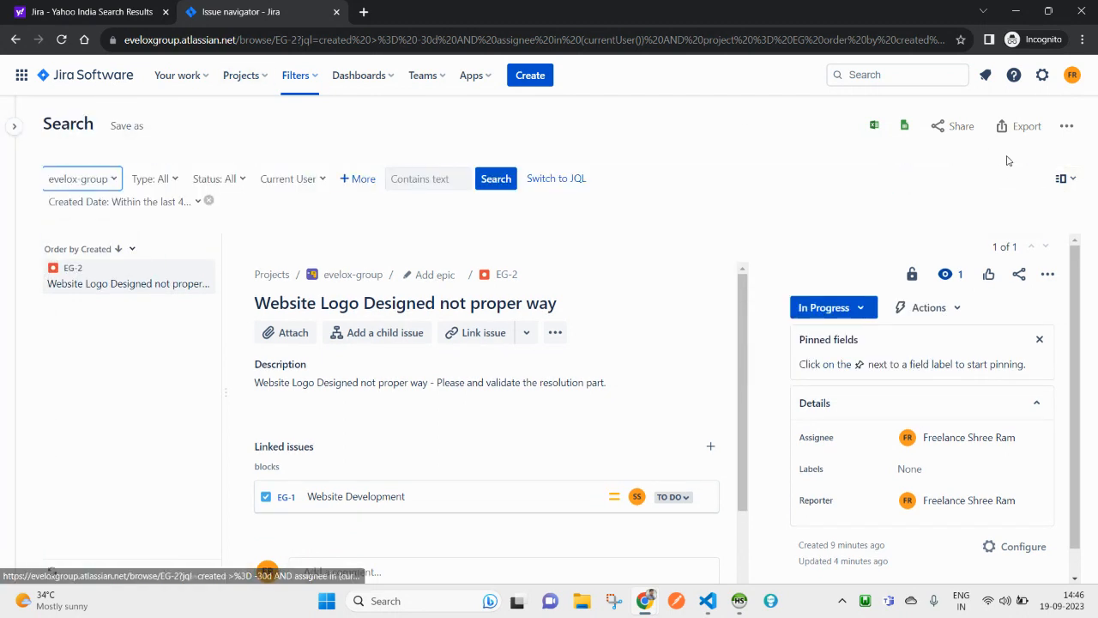
left_click(1065, 128)
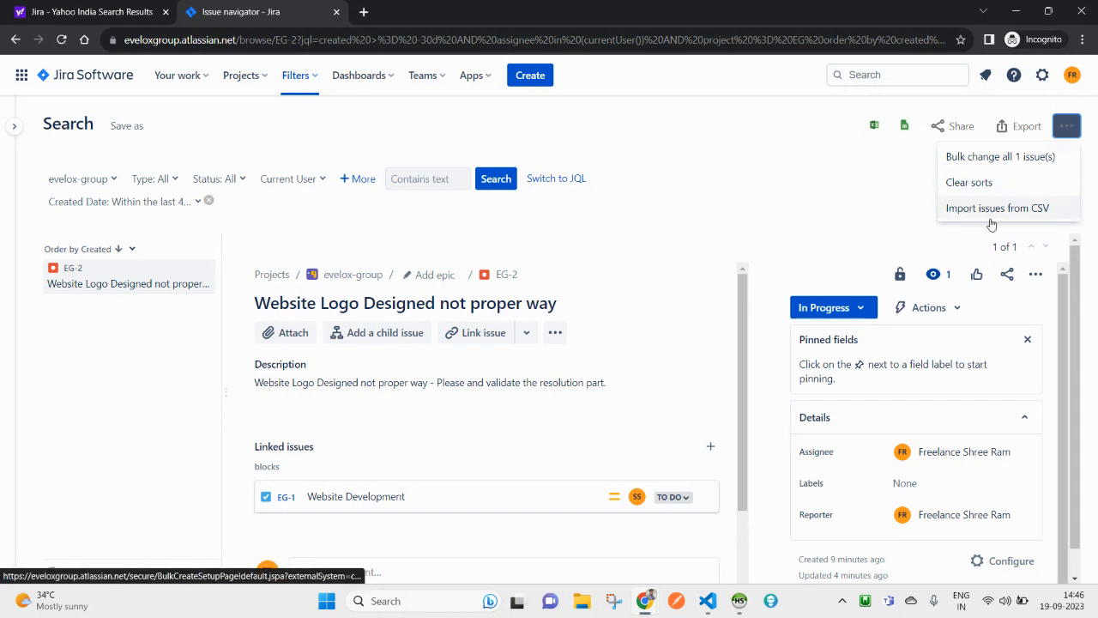
Step: Export the search results to Excel, allowing the new tab and granting the spreadsheets app access
left_click(896, 190)
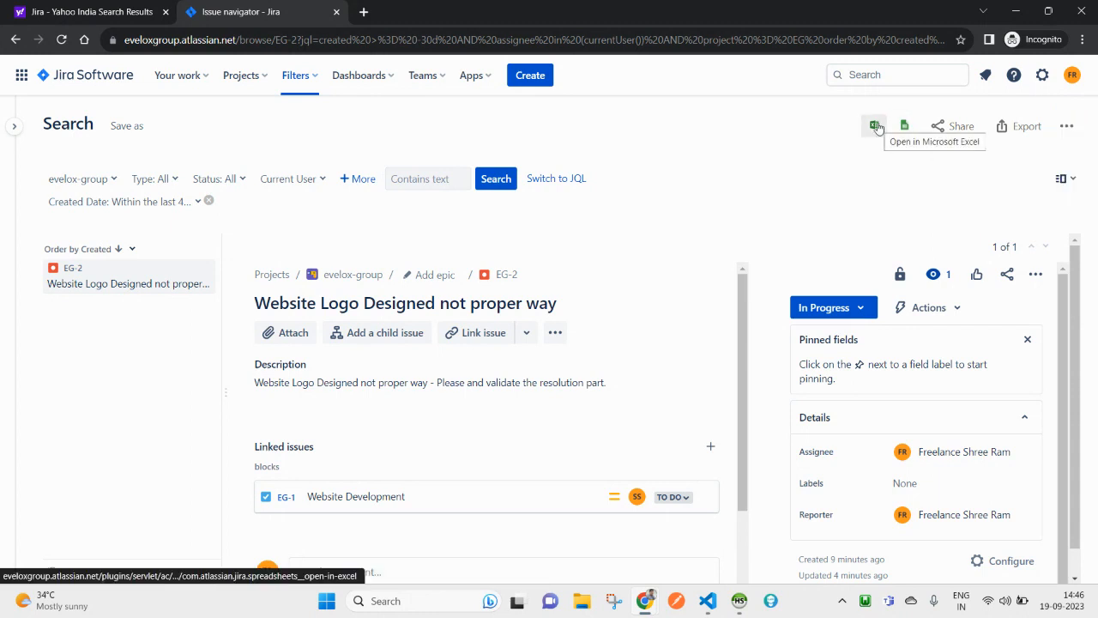
left_click(876, 126)
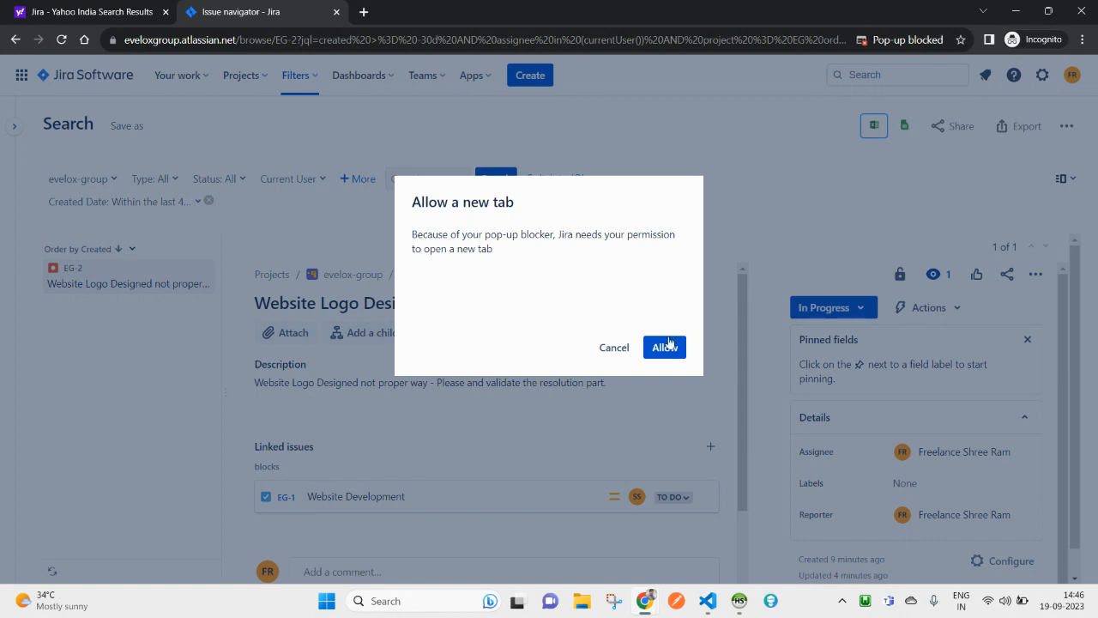
left_click(668, 345)
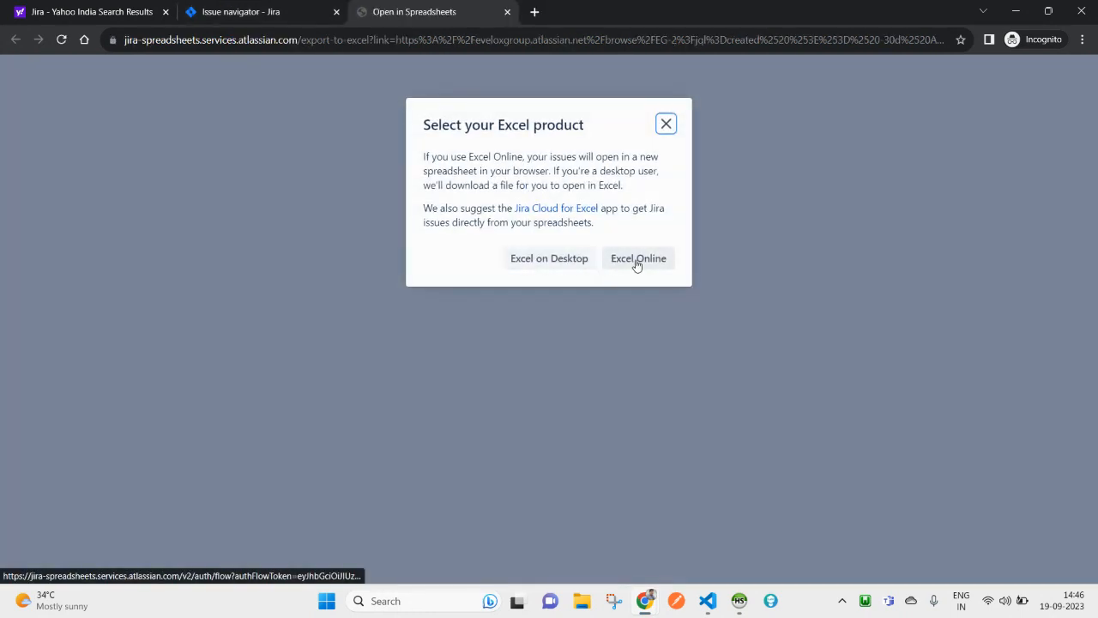
left_click(552, 261)
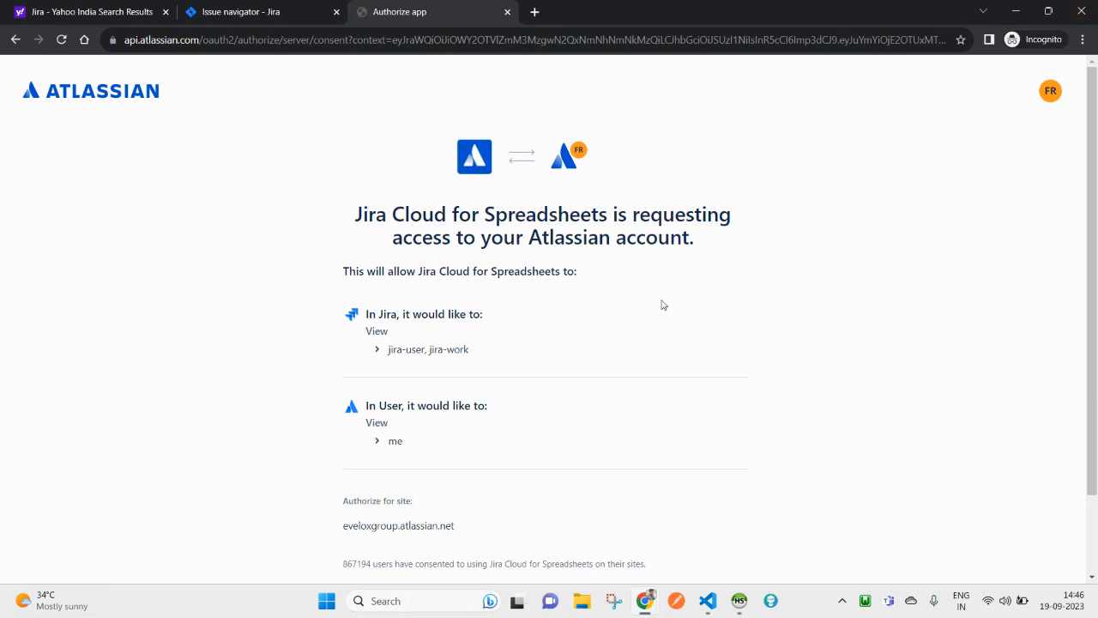
scroll(634, 420, "down", 1)
left_click(668, 535)
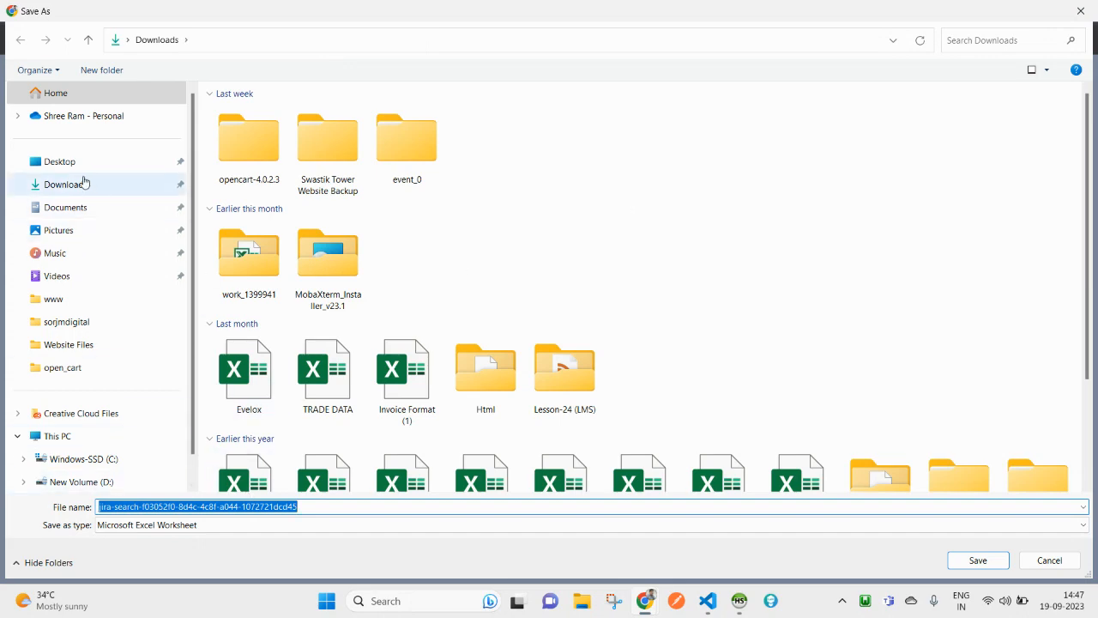
Step: Save the exported spreadsheet into Downloads and open it from recent downloads
left_click(74, 168)
left_click(82, 185)
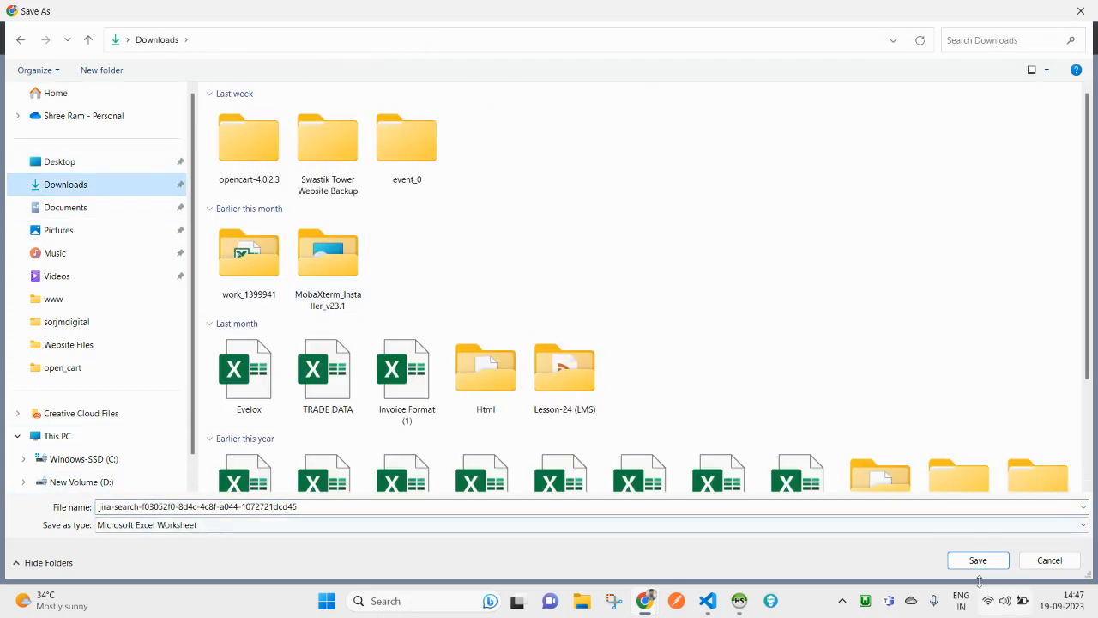
left_click(983, 561)
left_click(965, 43)
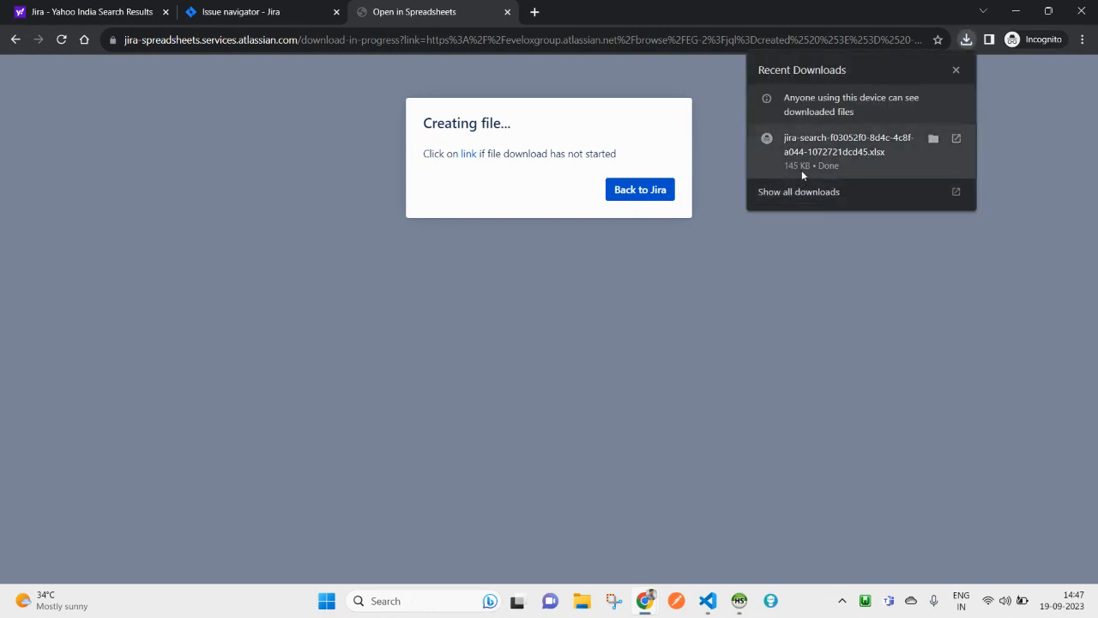
left_click(953, 146)
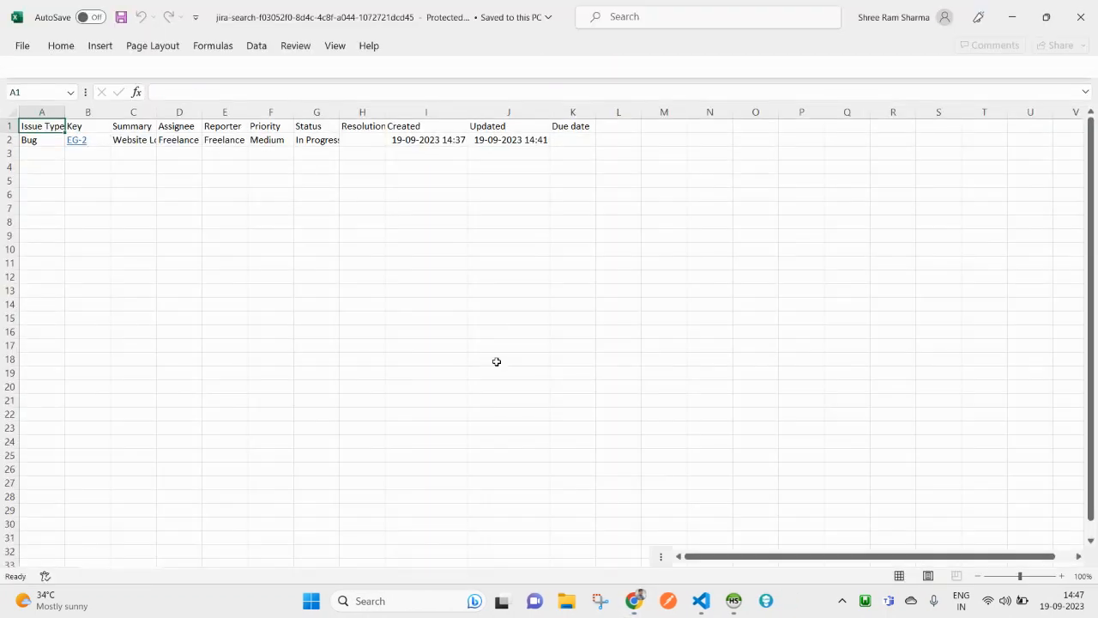
Step: Enable editing and AutoFit the Issue Type, Summary, Assignee and Reporter columns, narrowing Key
left_click(593, 67)
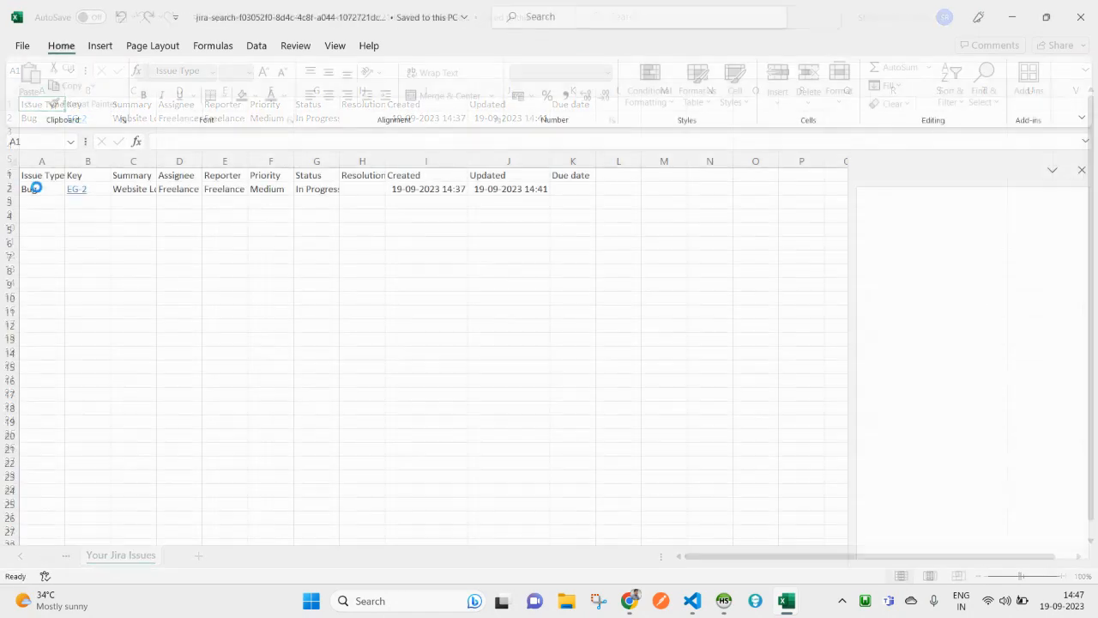
left_click(1081, 170)
double_click(67, 160)
left_click_drag(114, 159, 92, 160)
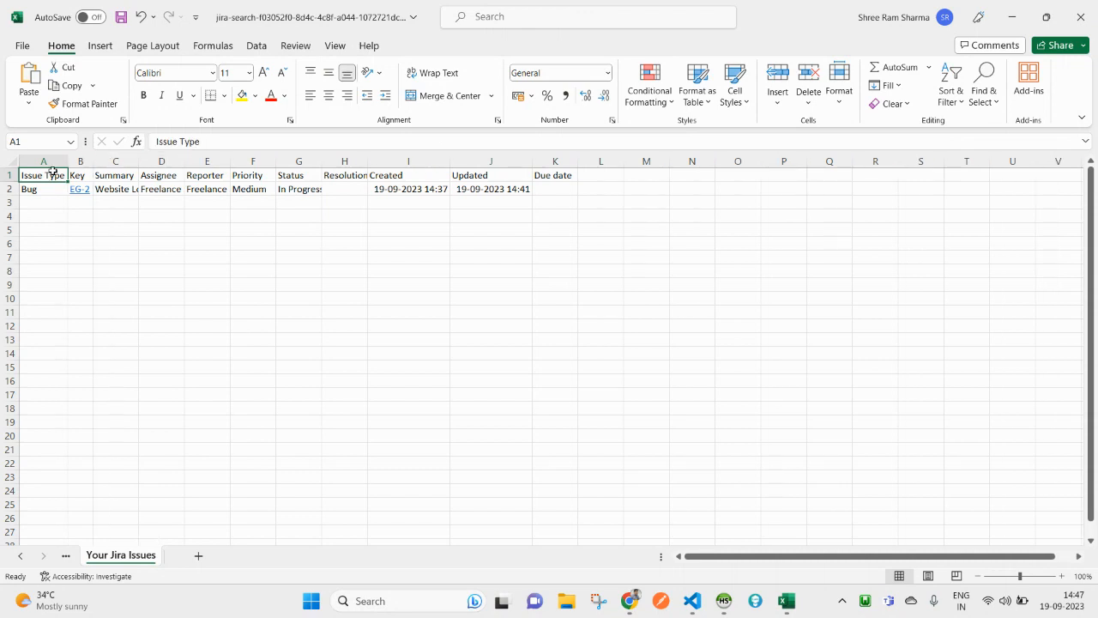
double_click(139, 161)
left_click(202, 162)
double_click(309, 161)
left_click(288, 161)
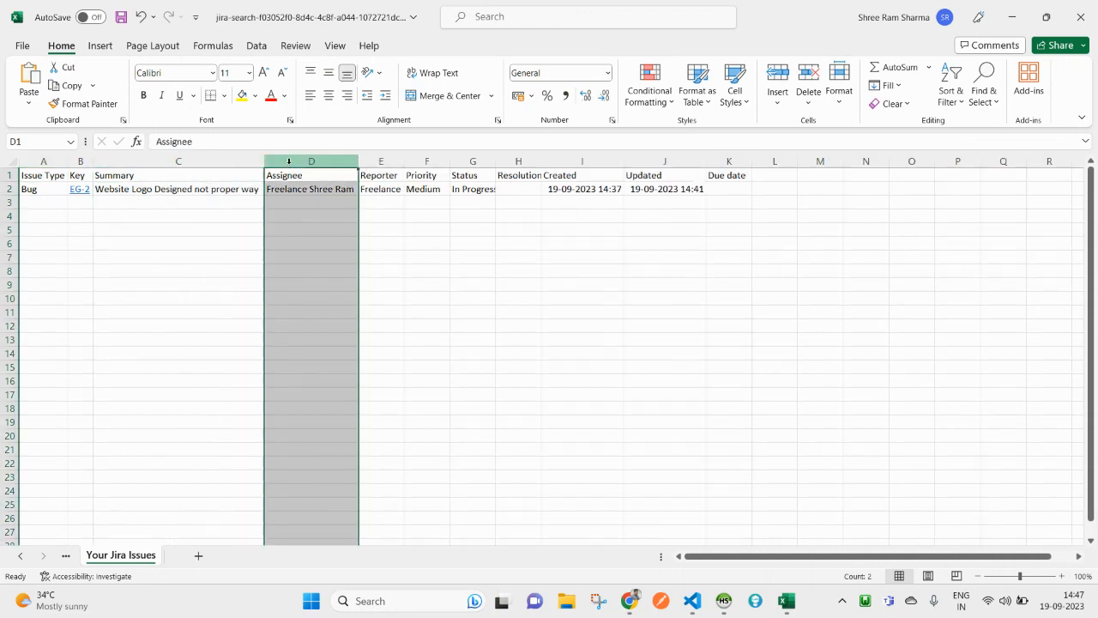
double_click(404, 161)
Step: Select the Priority through Due date columns, then close Excel choosing Don't Save
left_click(471, 164)
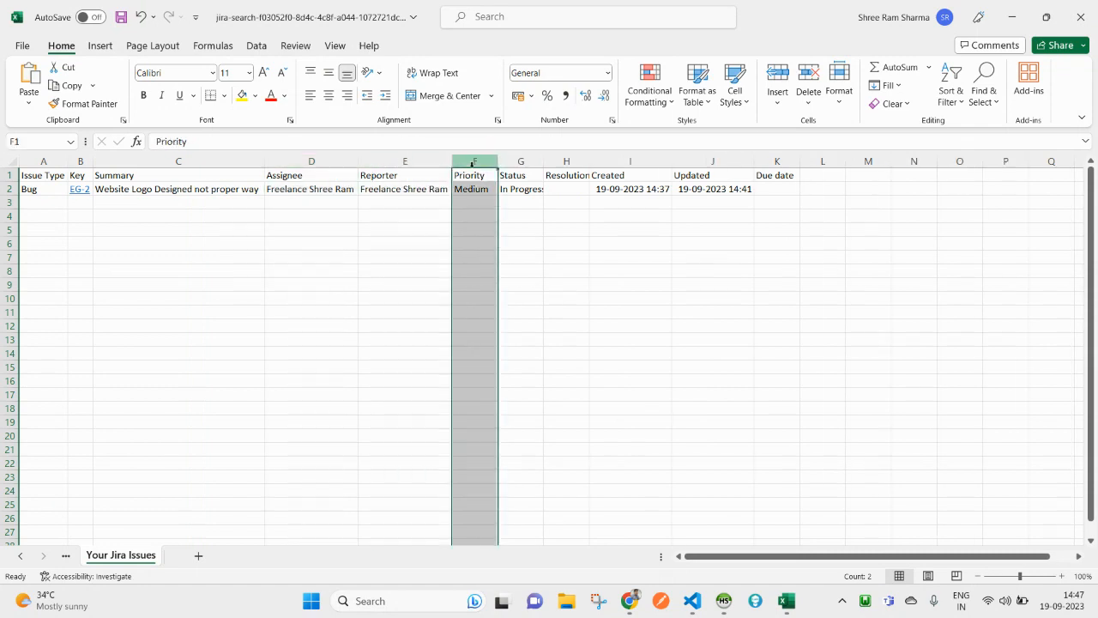
left_click(521, 163)
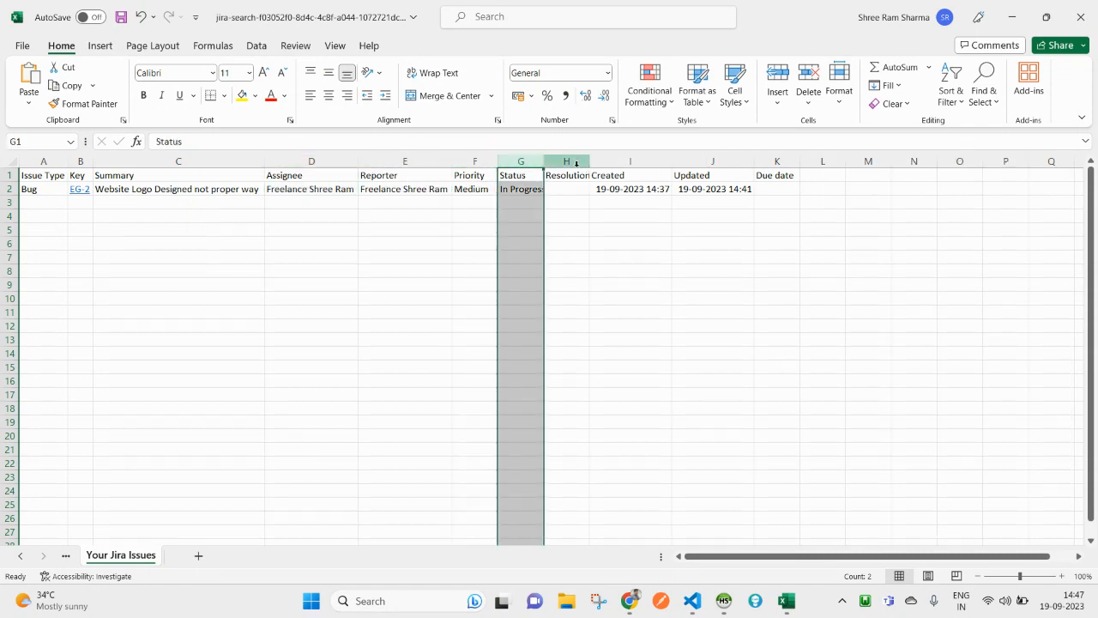
left_click(562, 165)
left_click(625, 161)
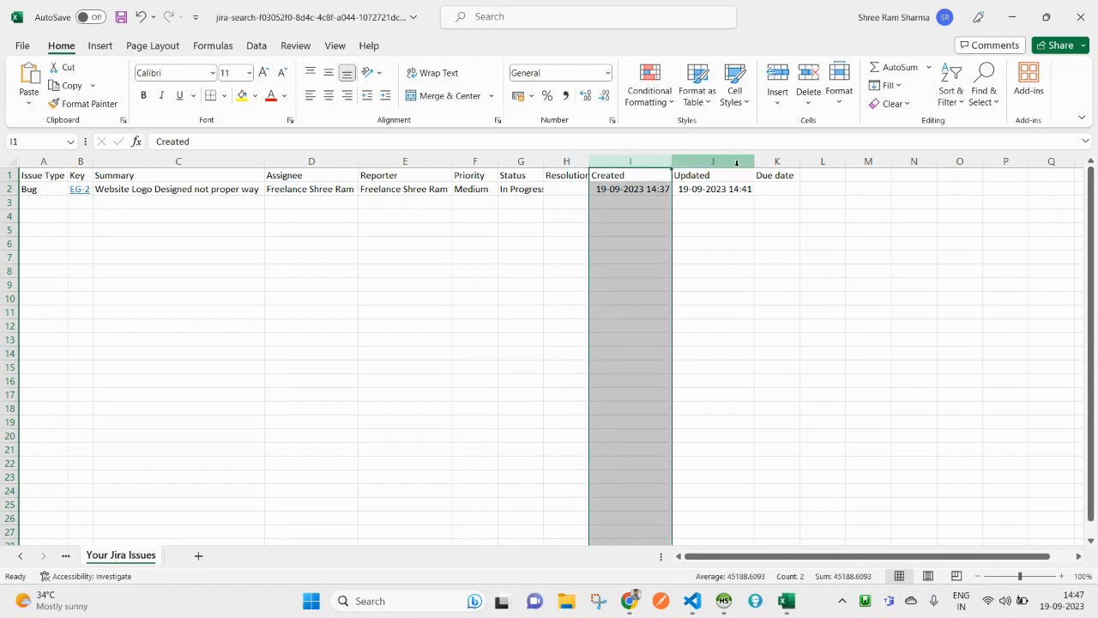
left_click(712, 162)
left_click(783, 163)
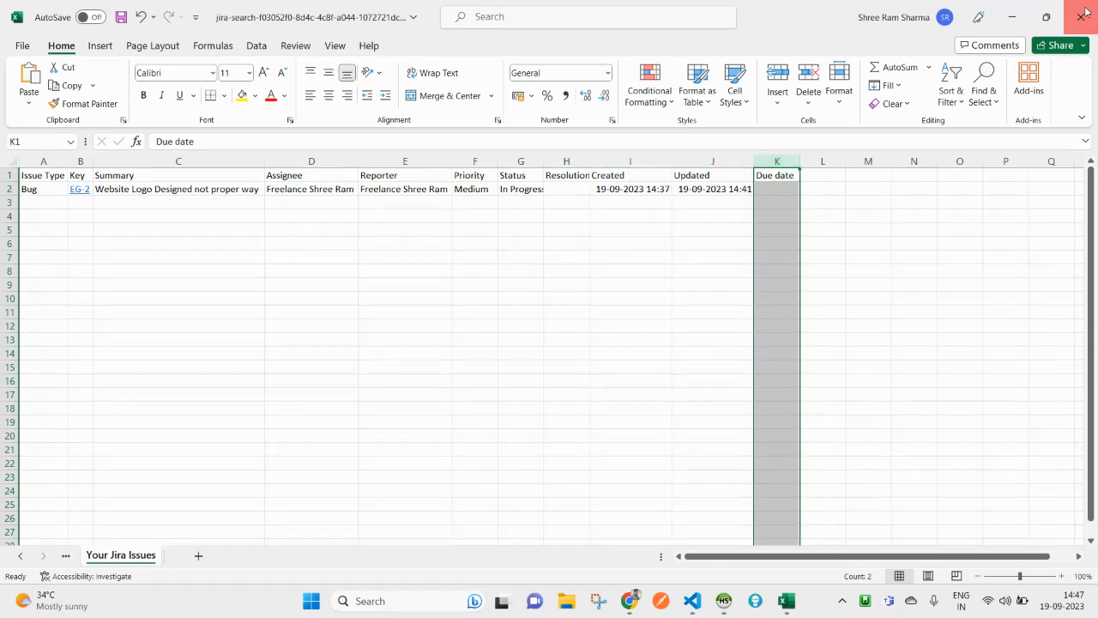
left_click(1083, 15)
left_click(569, 317)
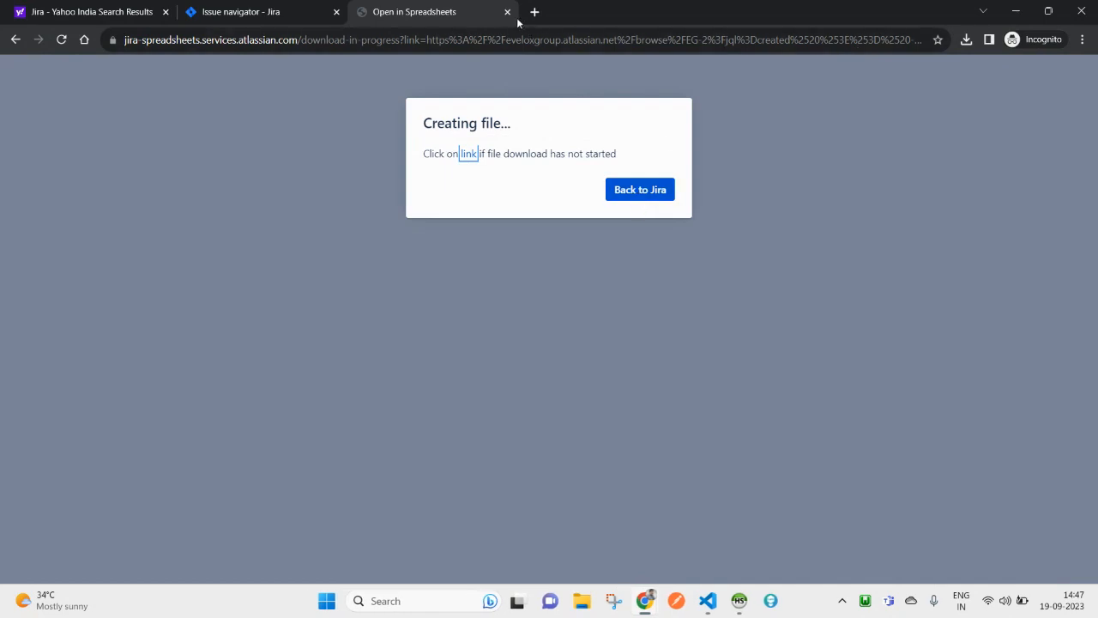
Step: Close the spreadsheet tab and dismiss the Google Sheets new-tab prompt, back on the EG-2 results
left_click(507, 12)
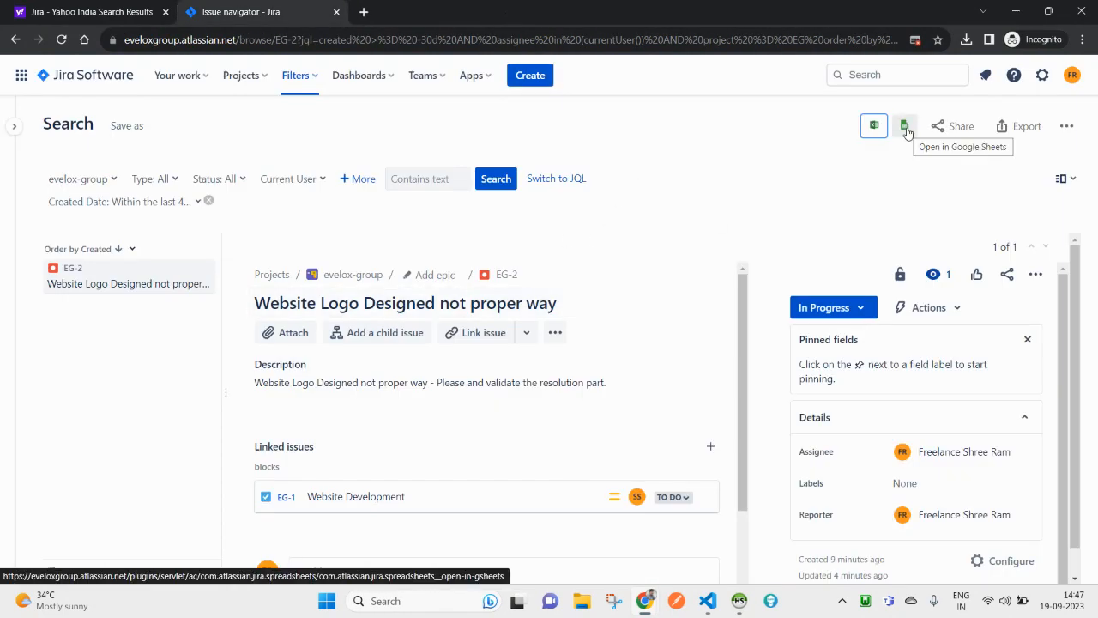
left_click(907, 131)
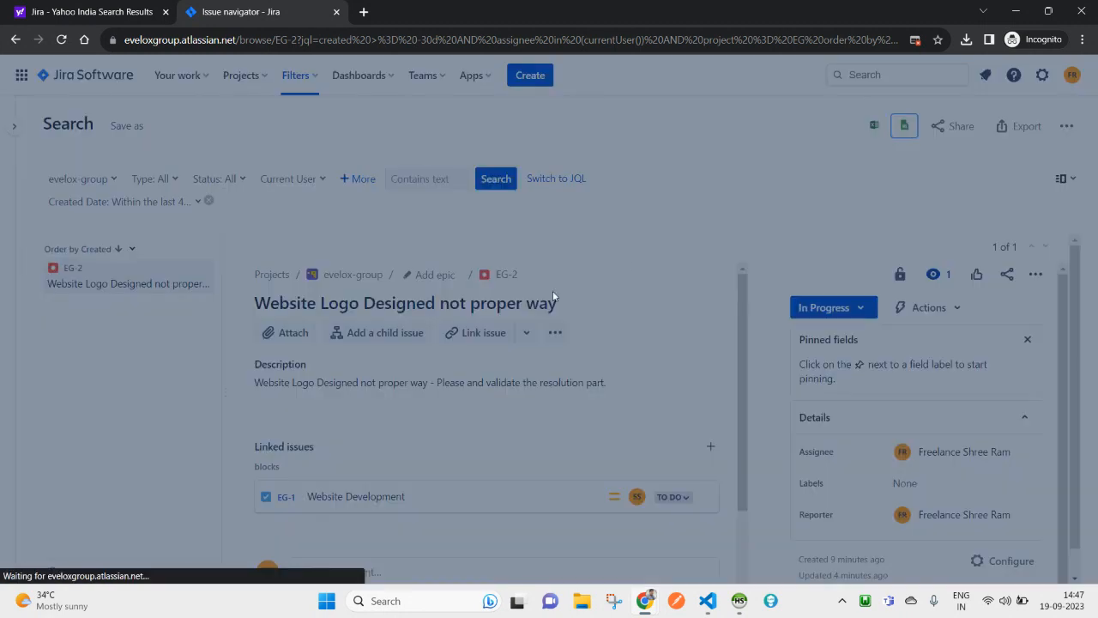
left_click(620, 347)
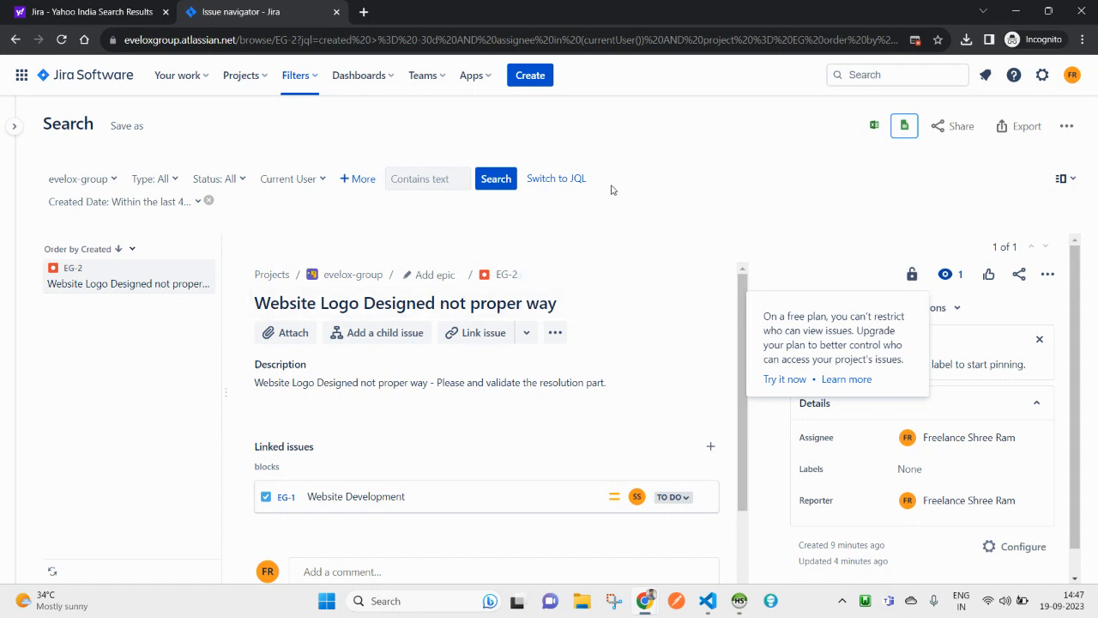
Step: Add a Comment filter containing 'what' and rerun the search
left_click(367, 183)
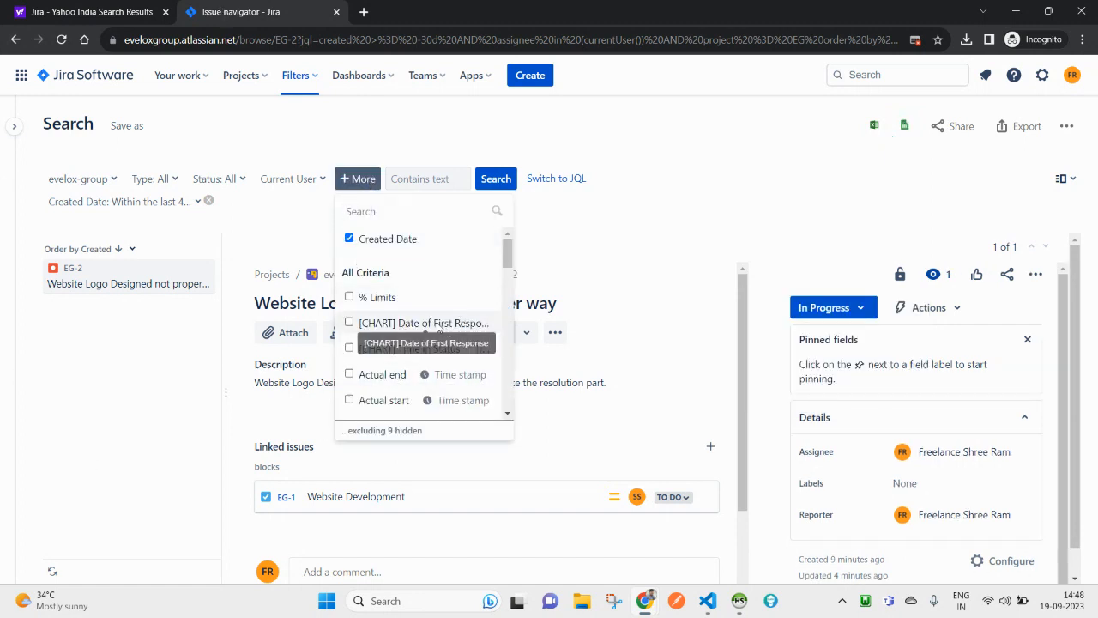
scroll(399, 329, "down", 3)
scroll(390, 353, "down", 5)
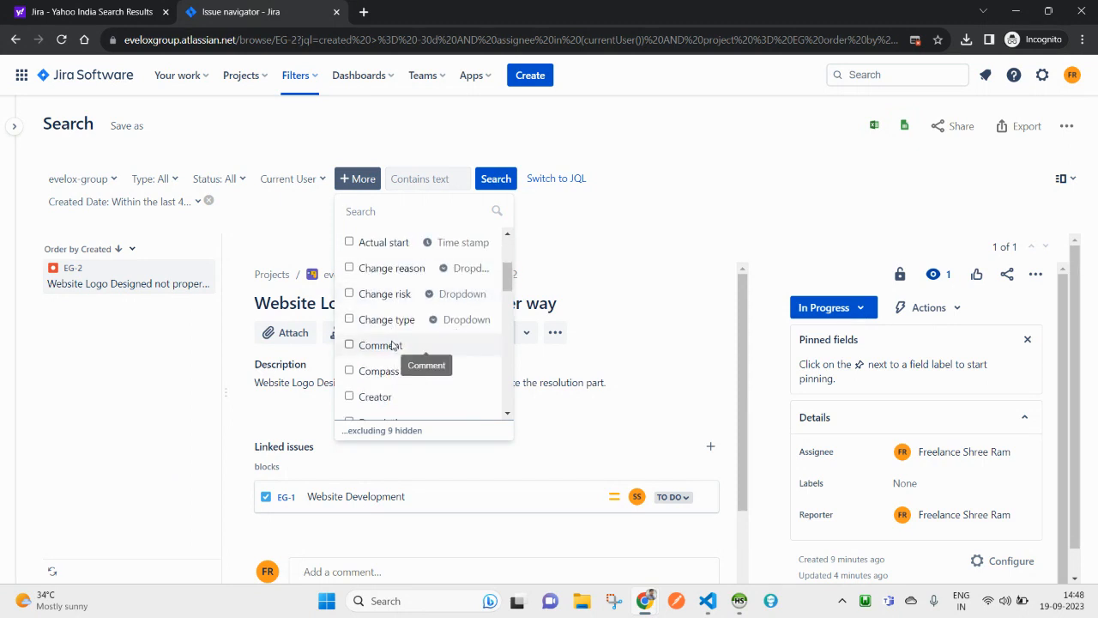
scroll(399, 343, "up", 3)
scroll(398, 343, "up", 2)
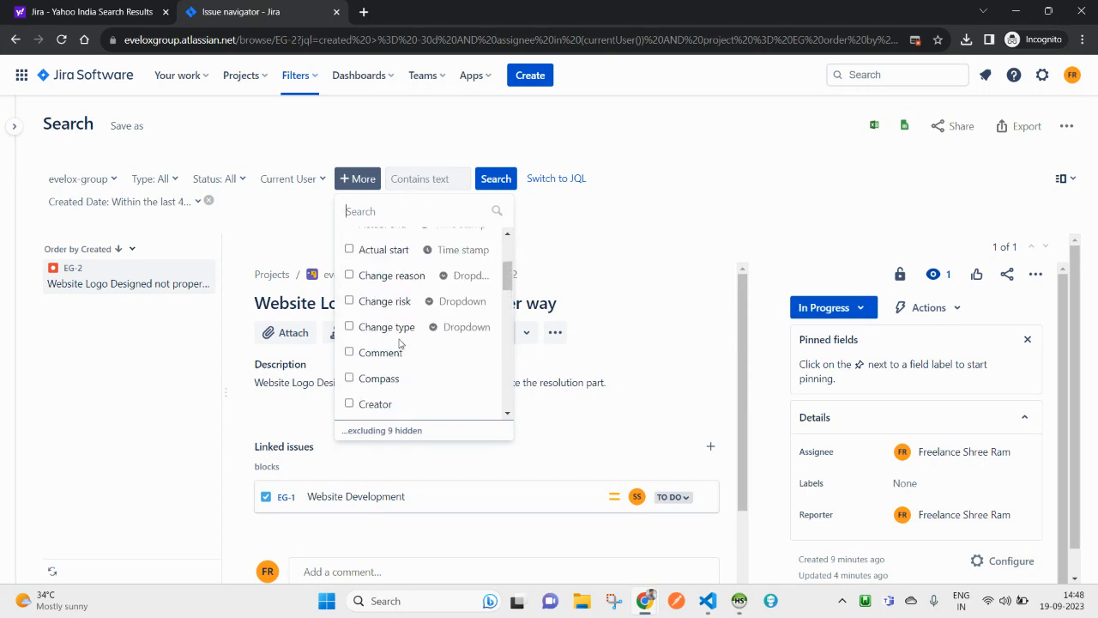
left_click(389, 355)
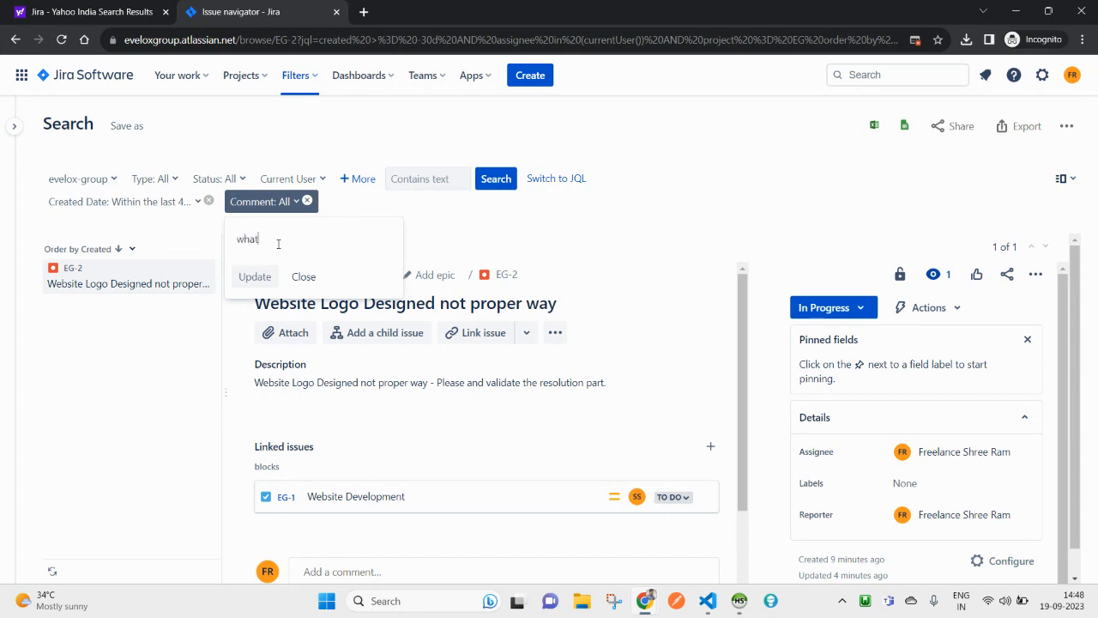
left_click(248, 275)
left_click(495, 183)
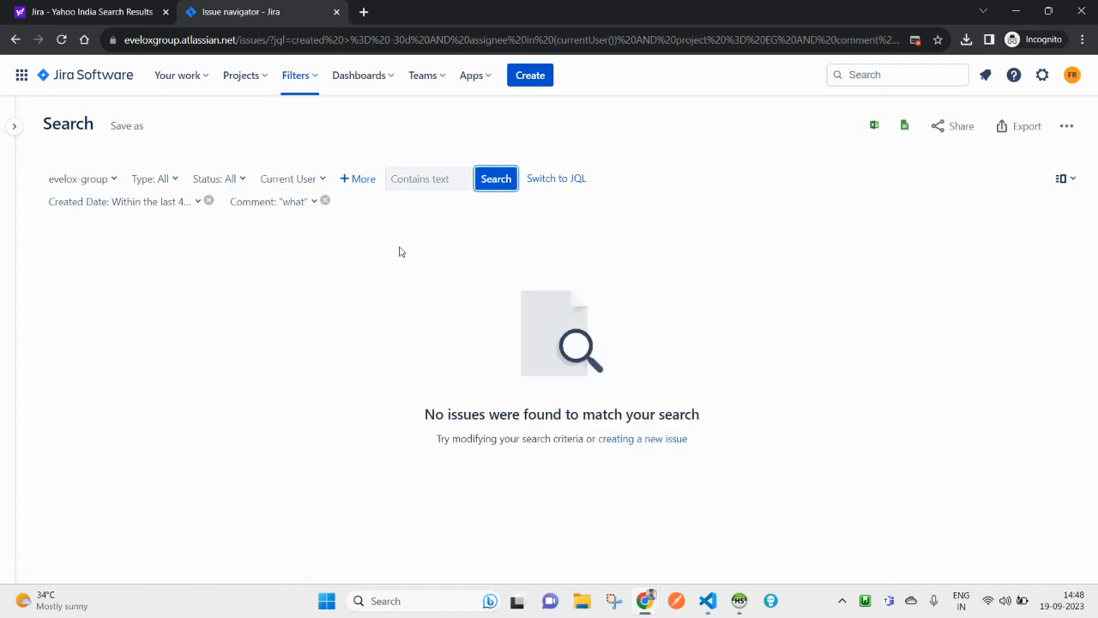
Step: Replace the Comment filter text with 'working', copied from EG-2's comment, and apply it
left_click(294, 206)
double_click(267, 235)
key("BackSpace")
left_click(255, 276)
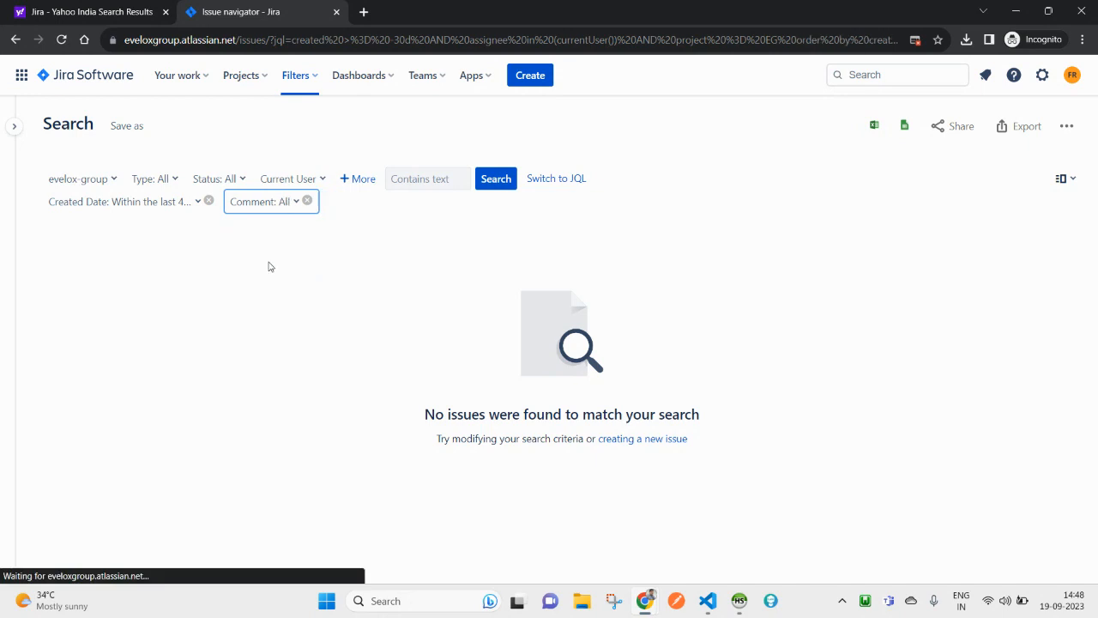
scroll(446, 486, "down", 3)
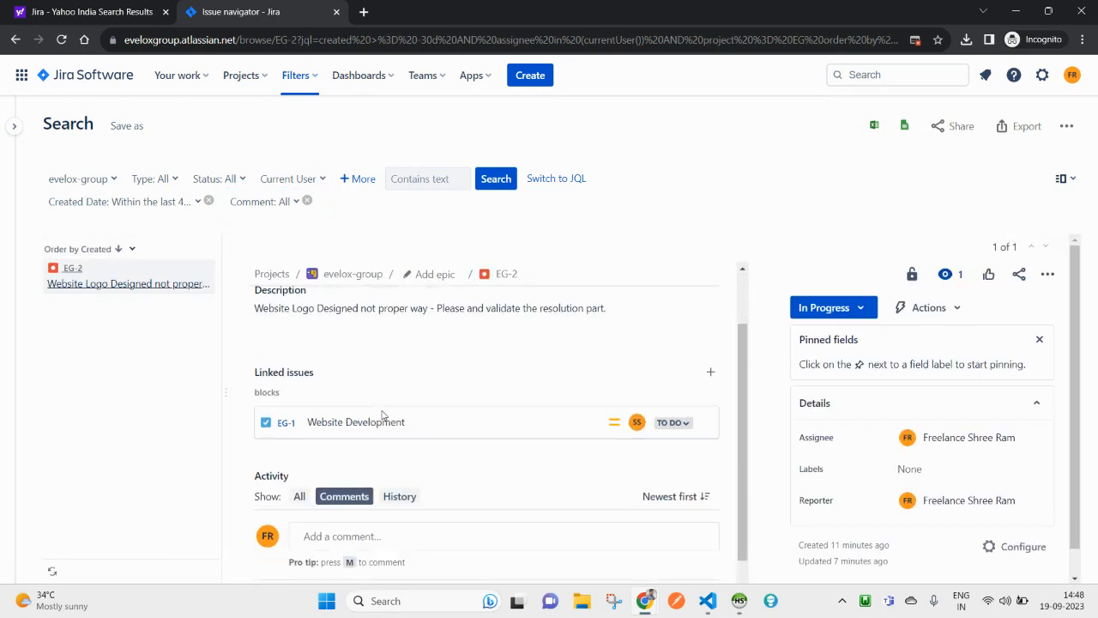
double_click(329, 524)
left_click(375, 524)
double_click(374, 524)
key("ctrl+c")
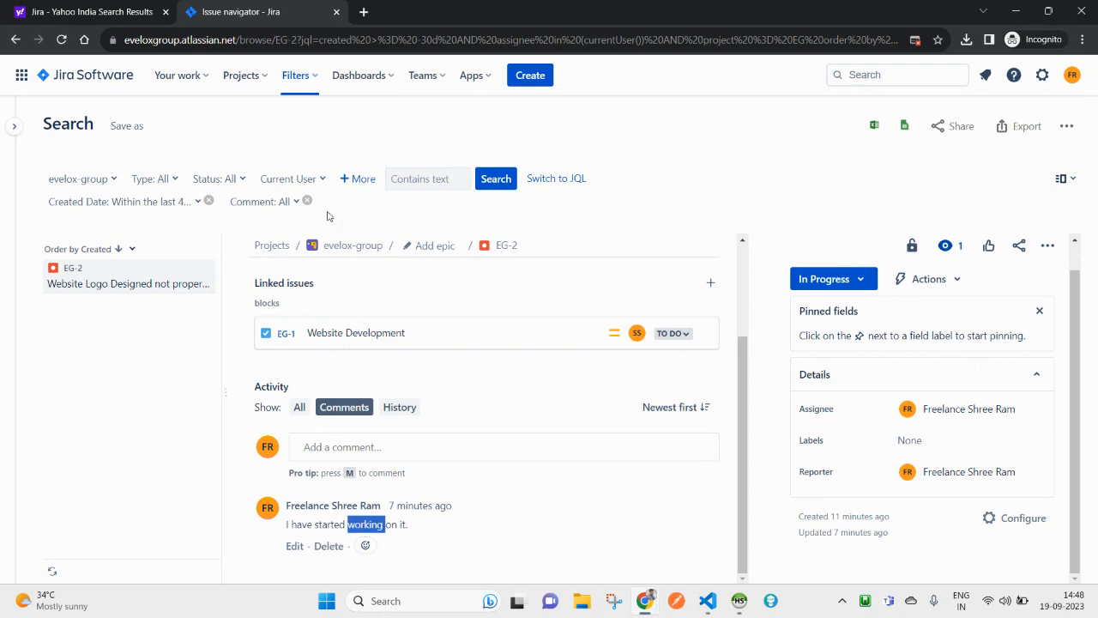
left_click(288, 203)
key("ctrl+v")
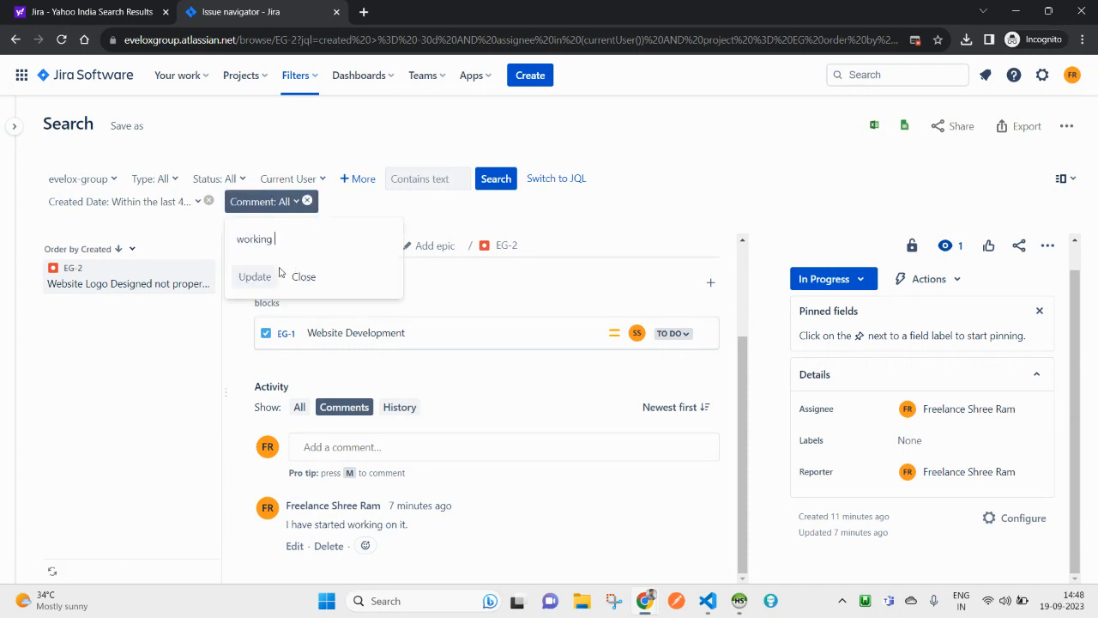
left_click(255, 276)
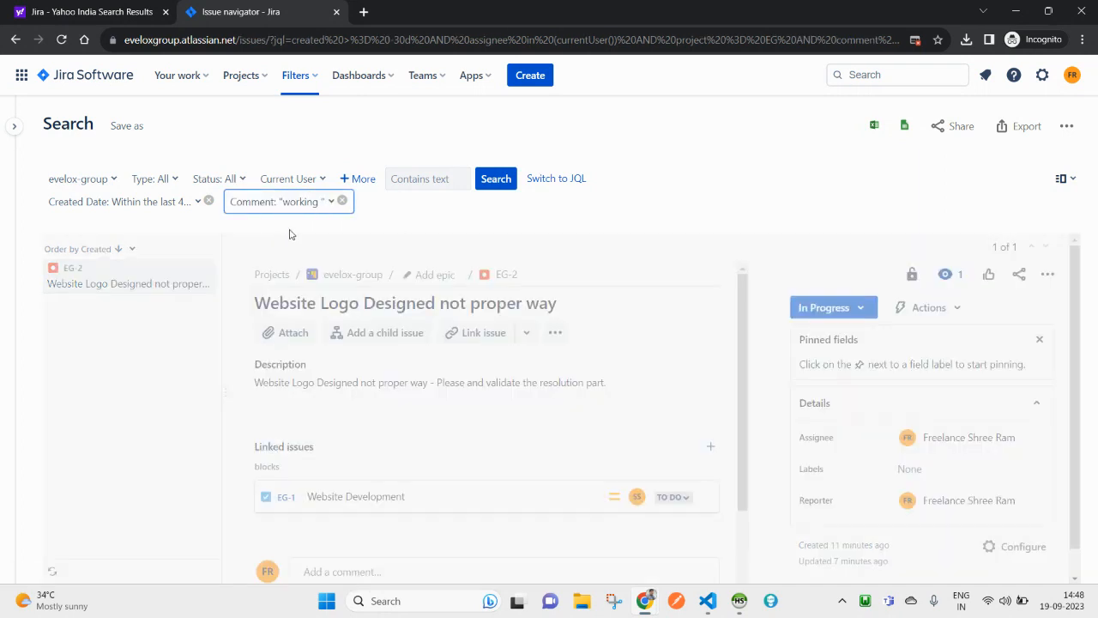
scroll(443, 446, "down", 2)
scroll(466, 408, "up", 2)
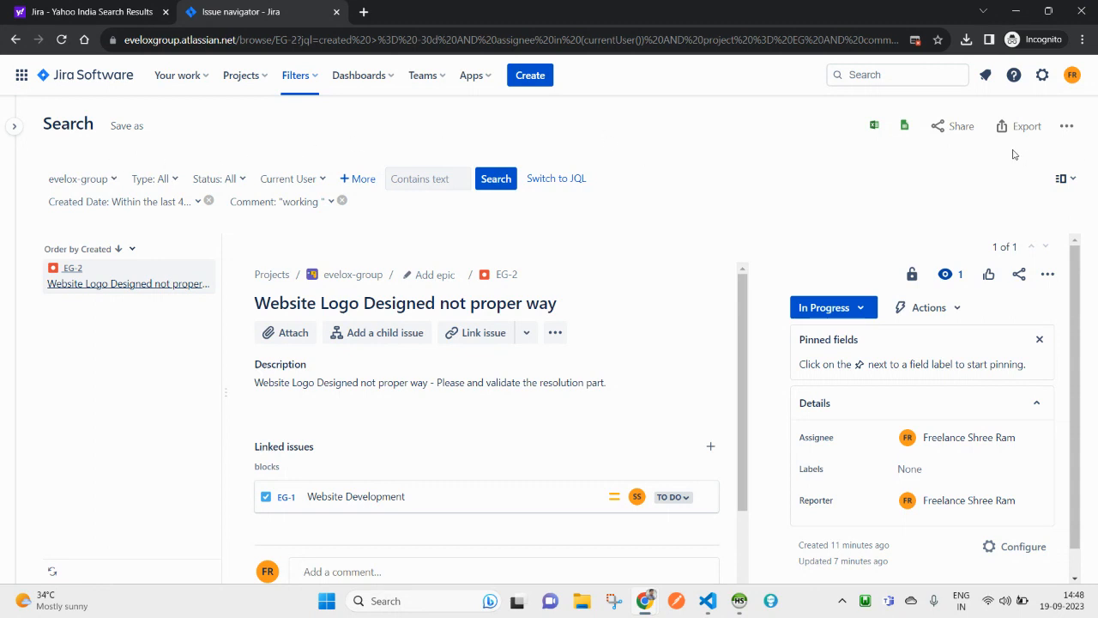
Step: Pin the filters sidebar and view My open issues, Reported by me and All issues
left_click(1062, 179)
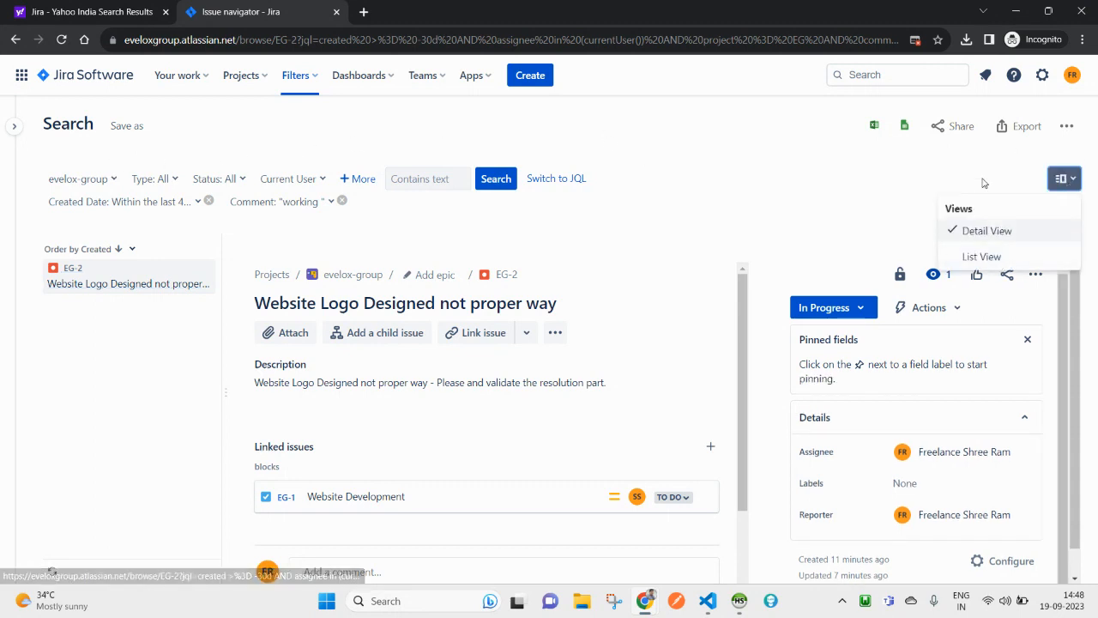
left_click(890, 180)
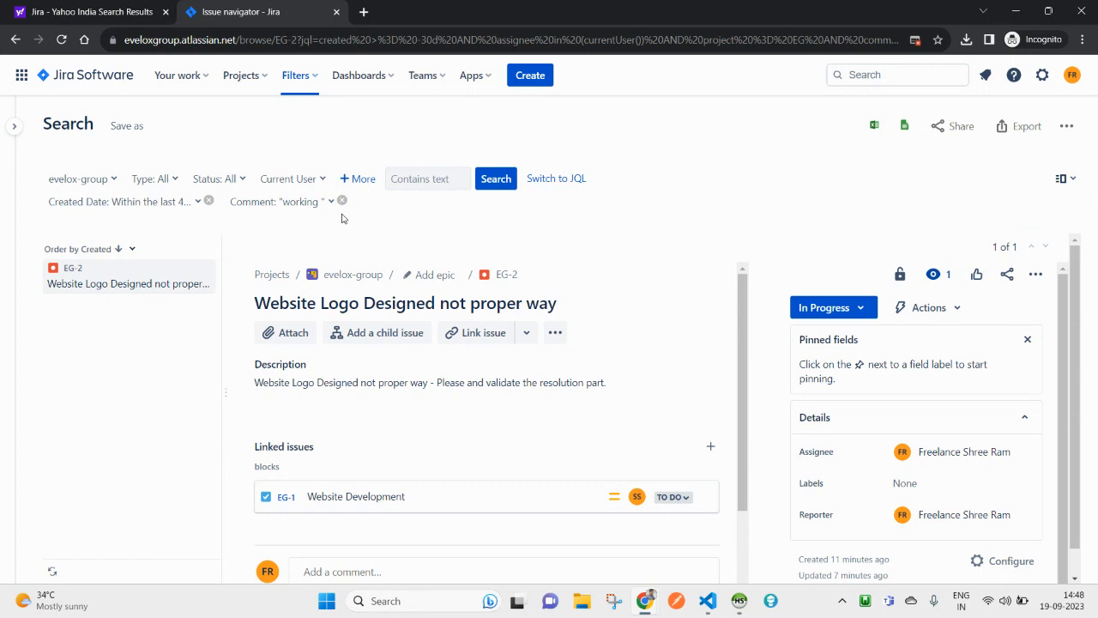
mouse_move(24, 131)
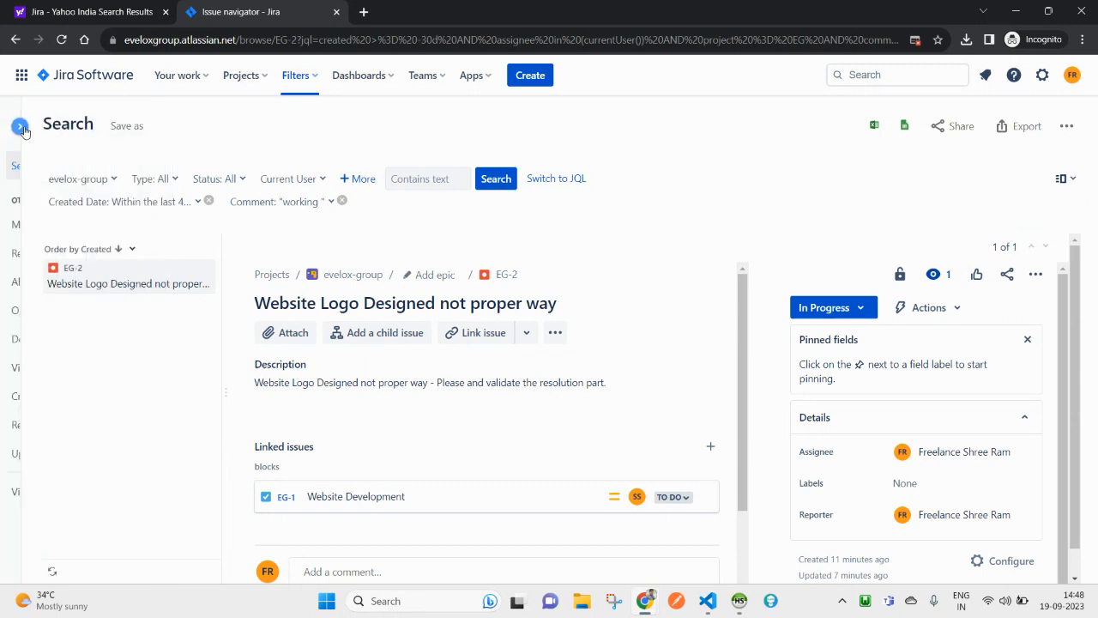
left_click(173, 126)
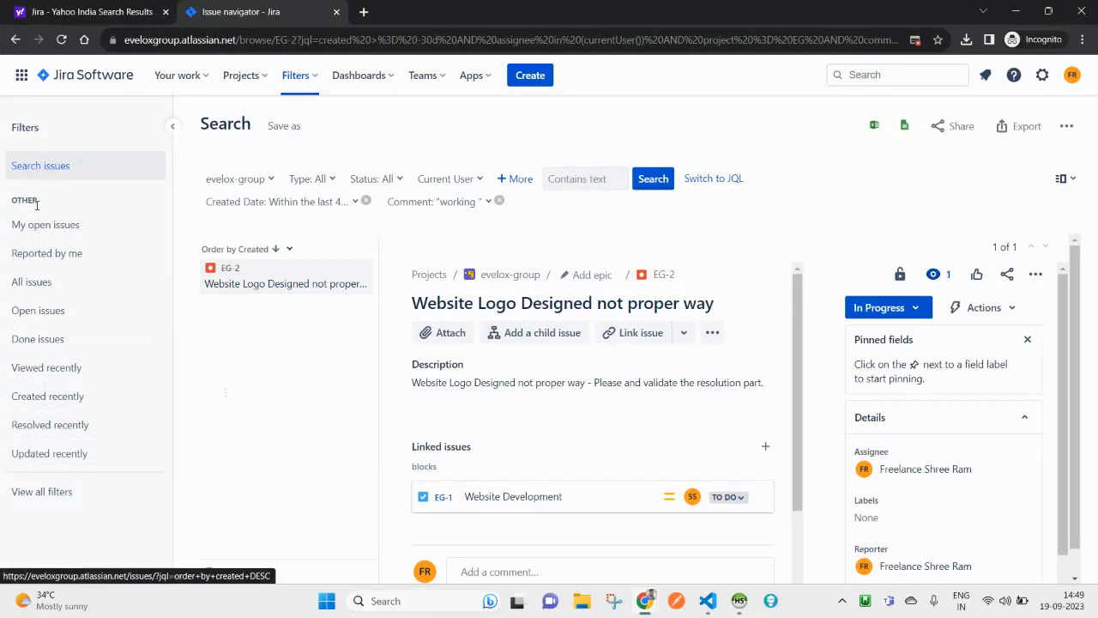
left_click(45, 236)
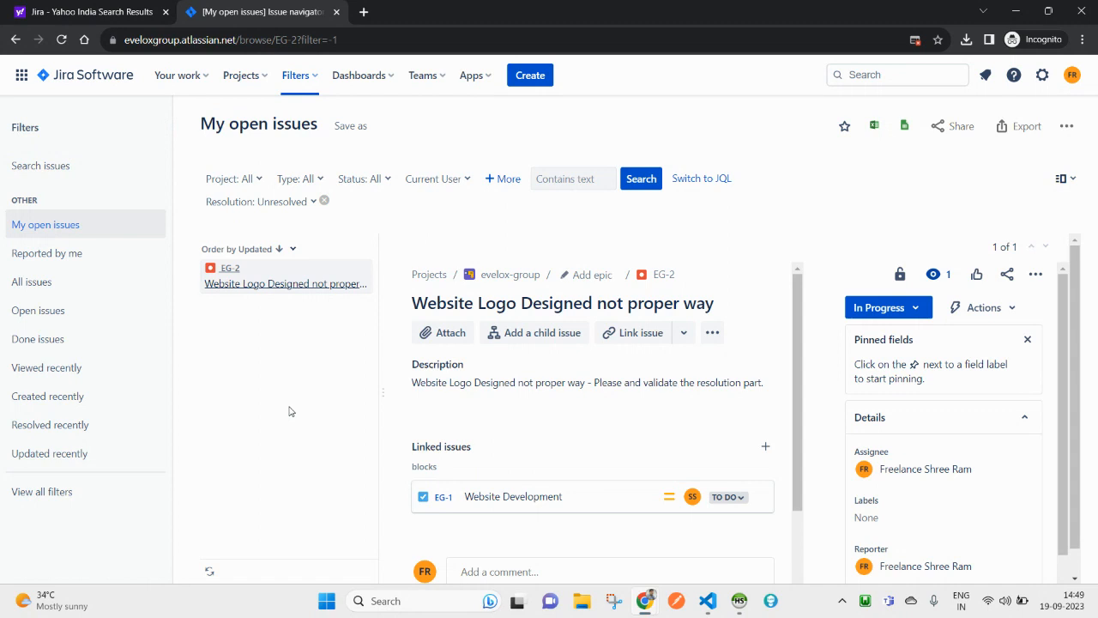
left_click(67, 258)
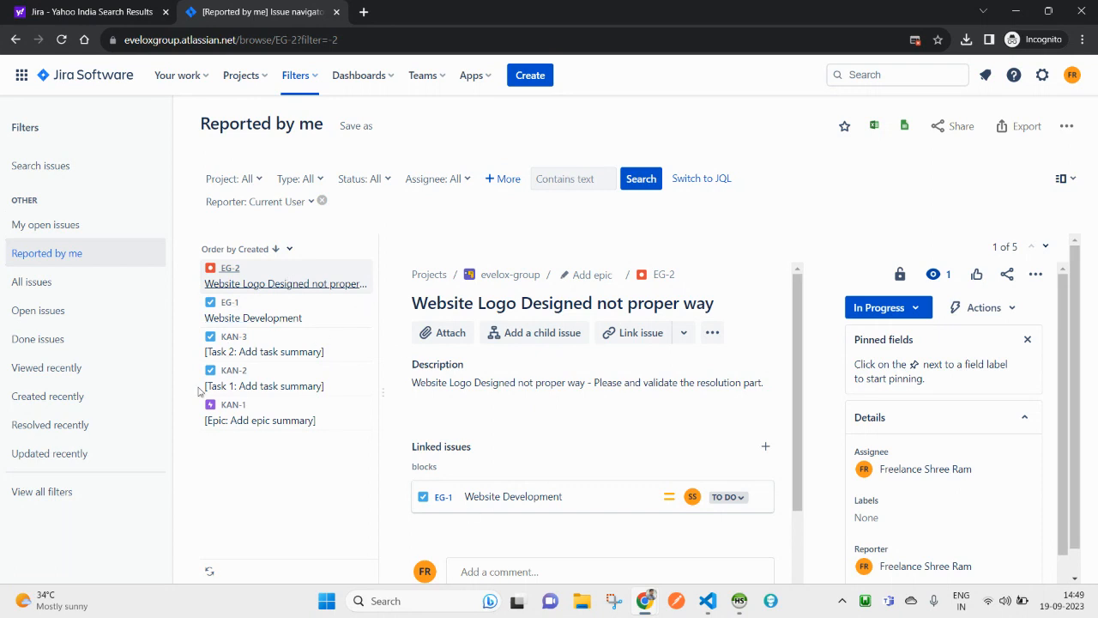
left_click(37, 290)
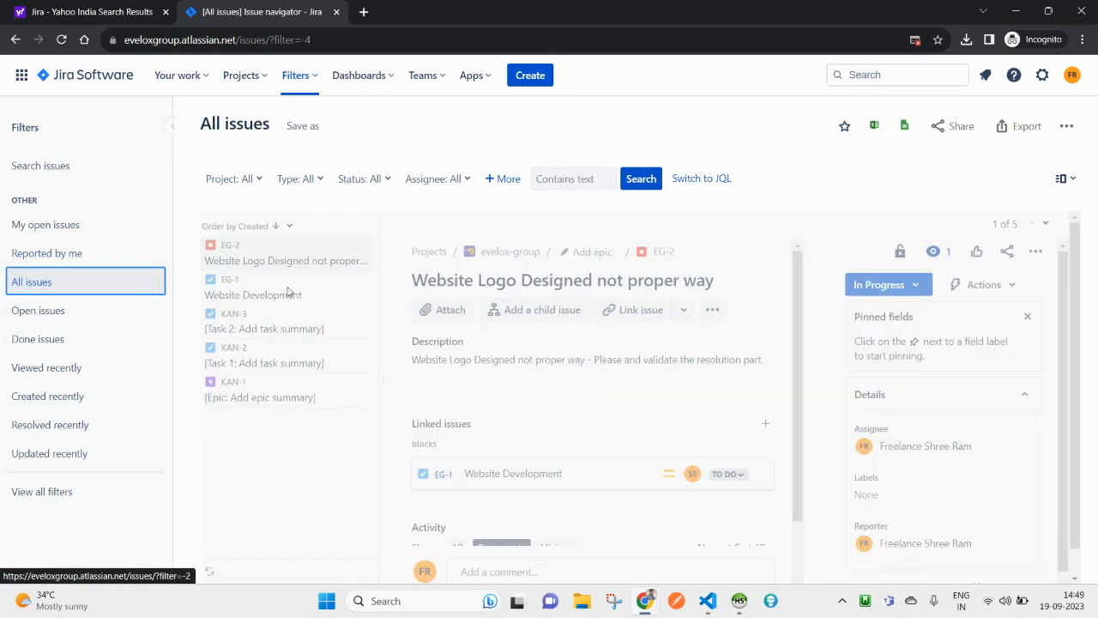
Step: Step through Open, Done, and Viewed/Created/Resolved/Updated recently filters, ending on All issues
left_click(48, 322)
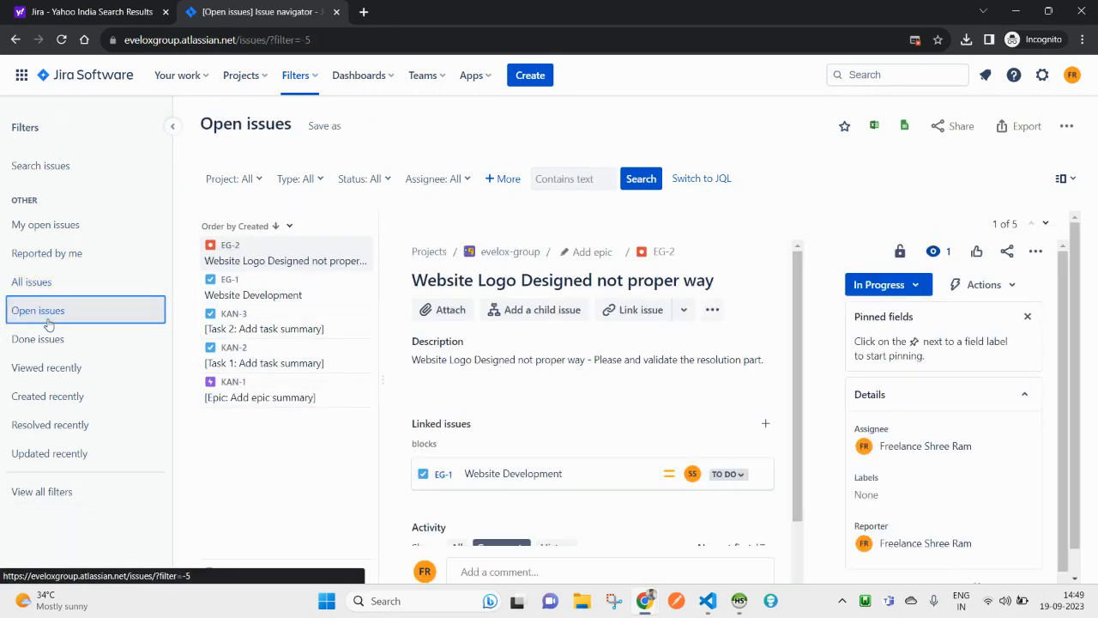
left_click(54, 343)
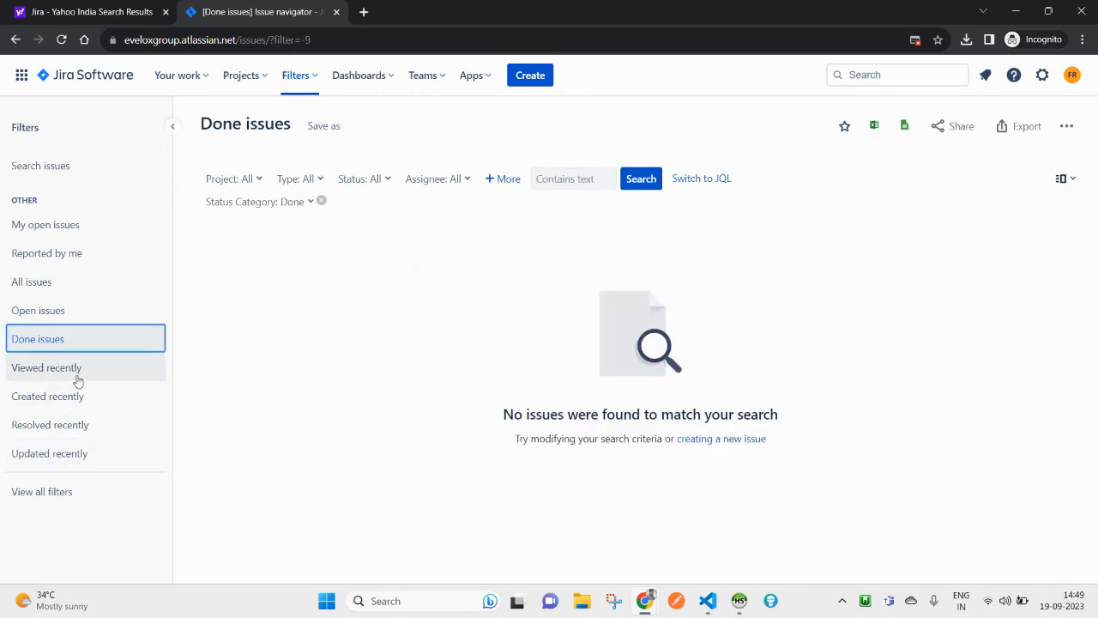
left_click(43, 367)
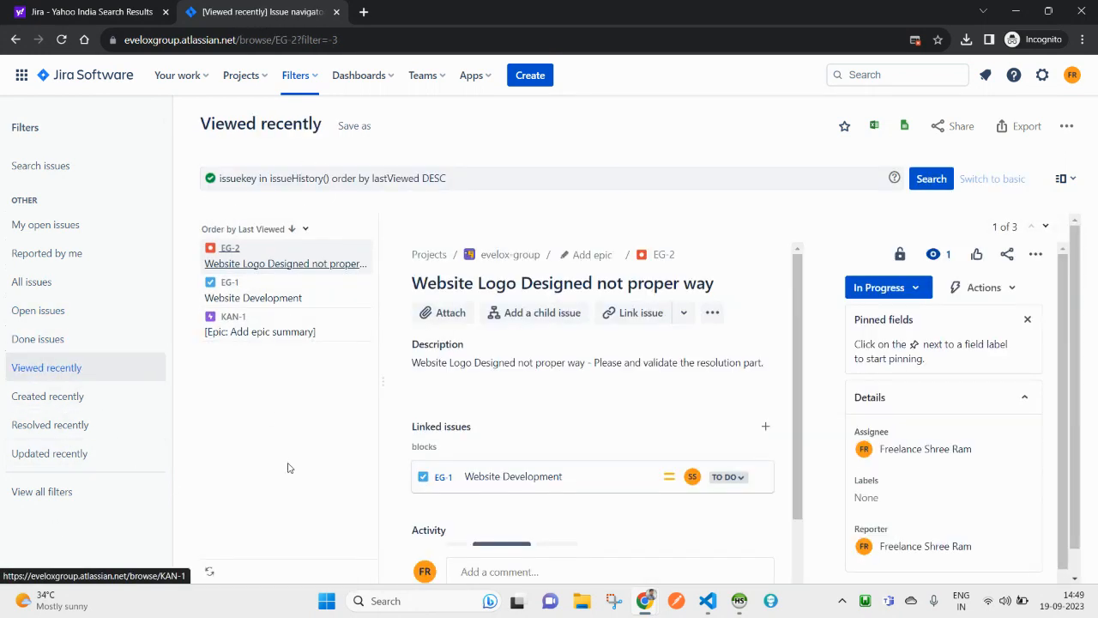
left_click(33, 400)
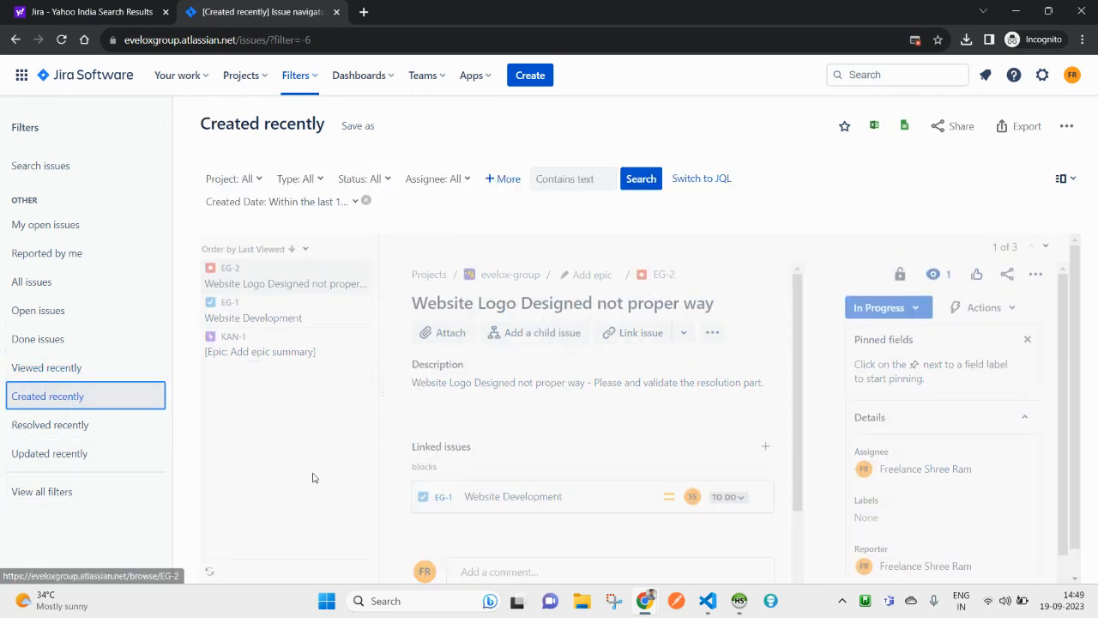
left_click(69, 428)
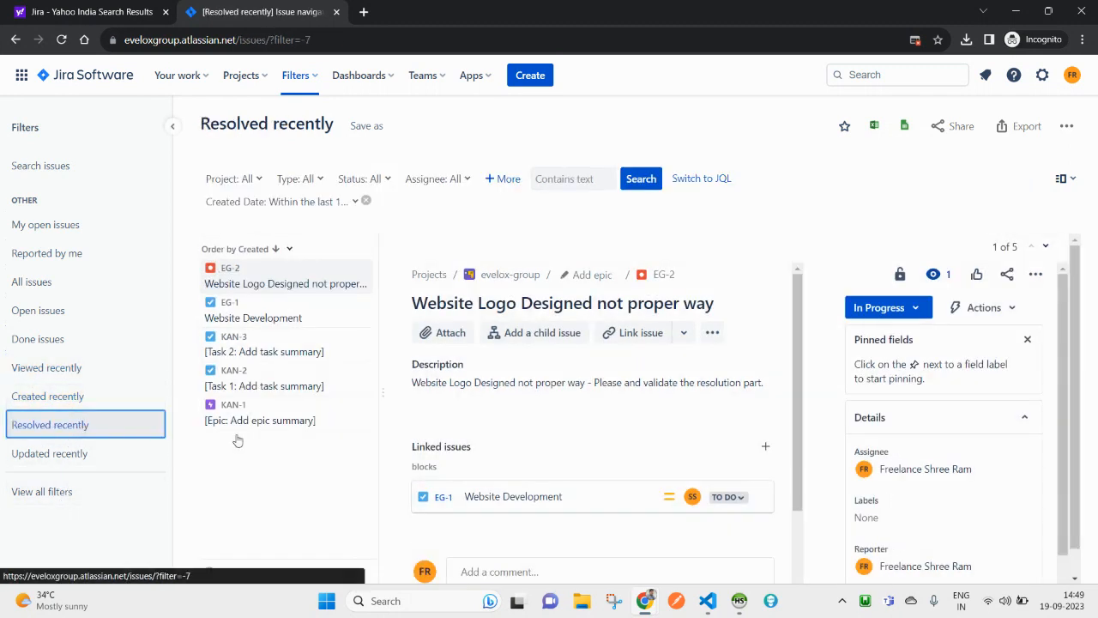
left_click(65, 457)
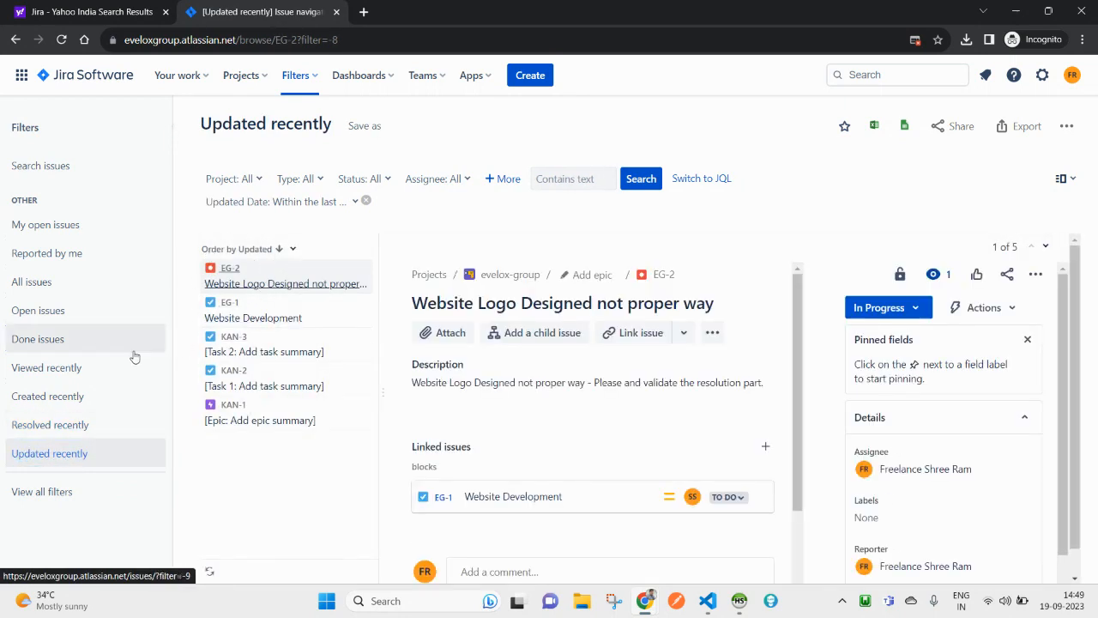
left_click(53, 282)
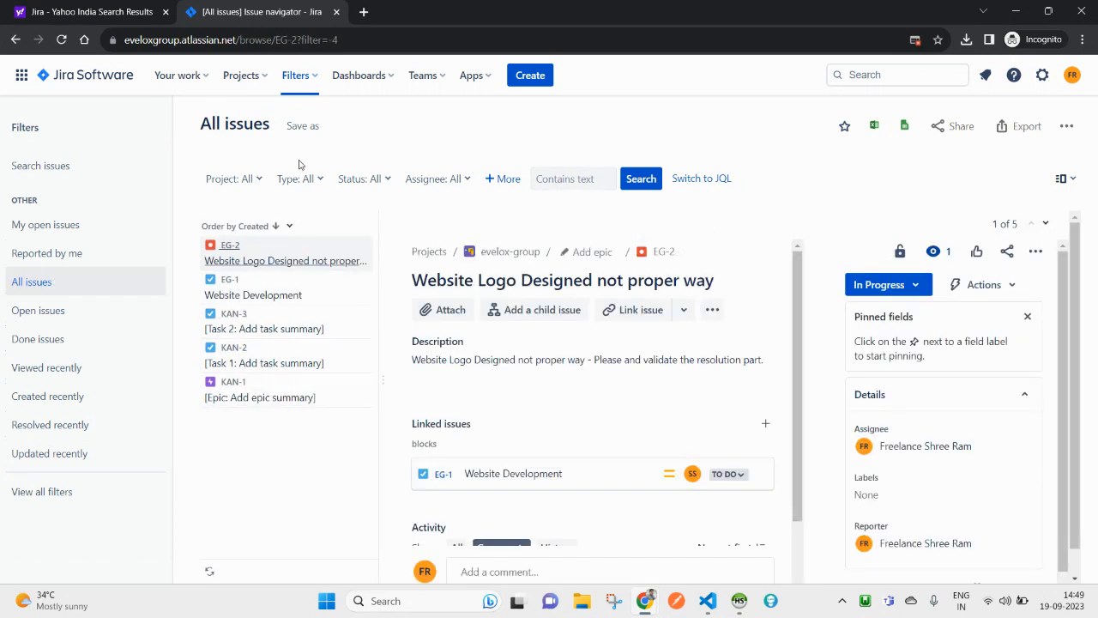
left_click(318, 86)
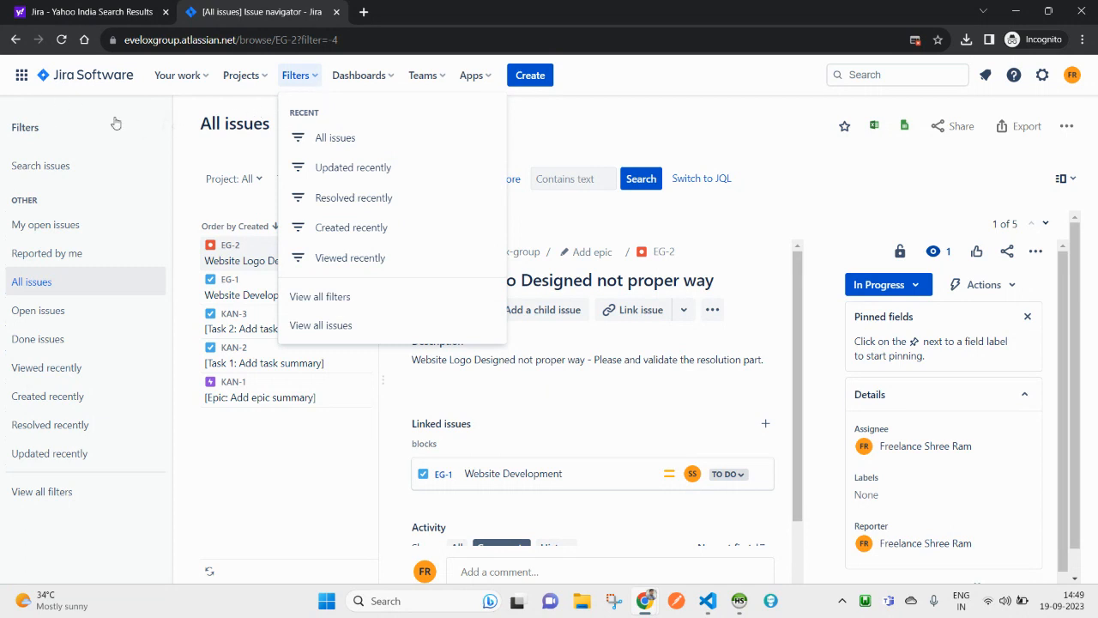
Step: Star the All issues filter, open View all issues, then return to the home dashboard
left_click(172, 126)
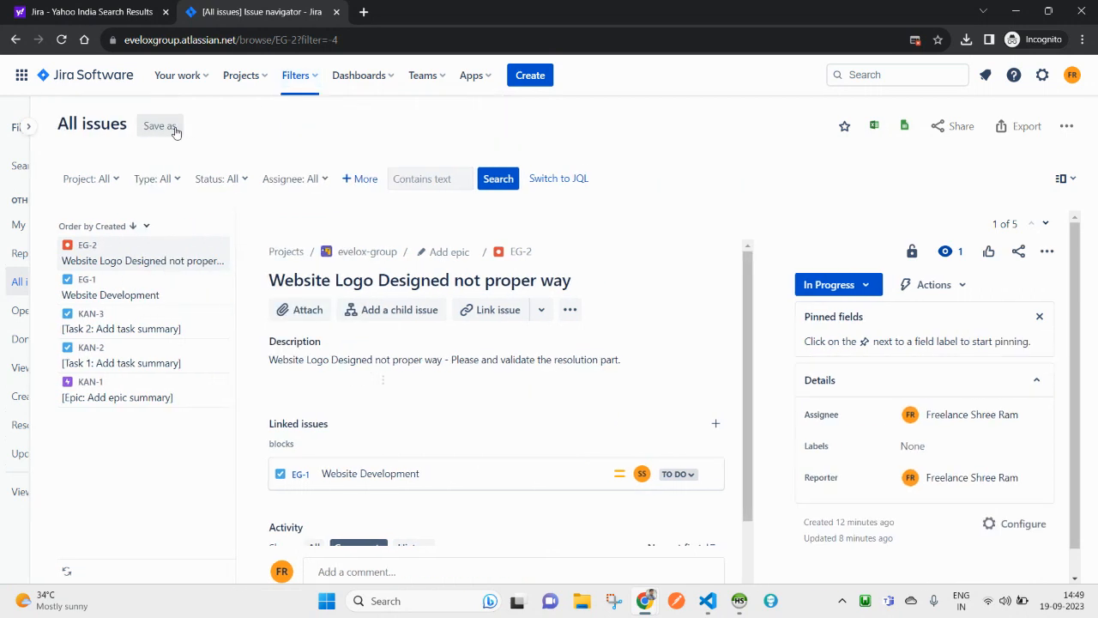
left_click(296, 75)
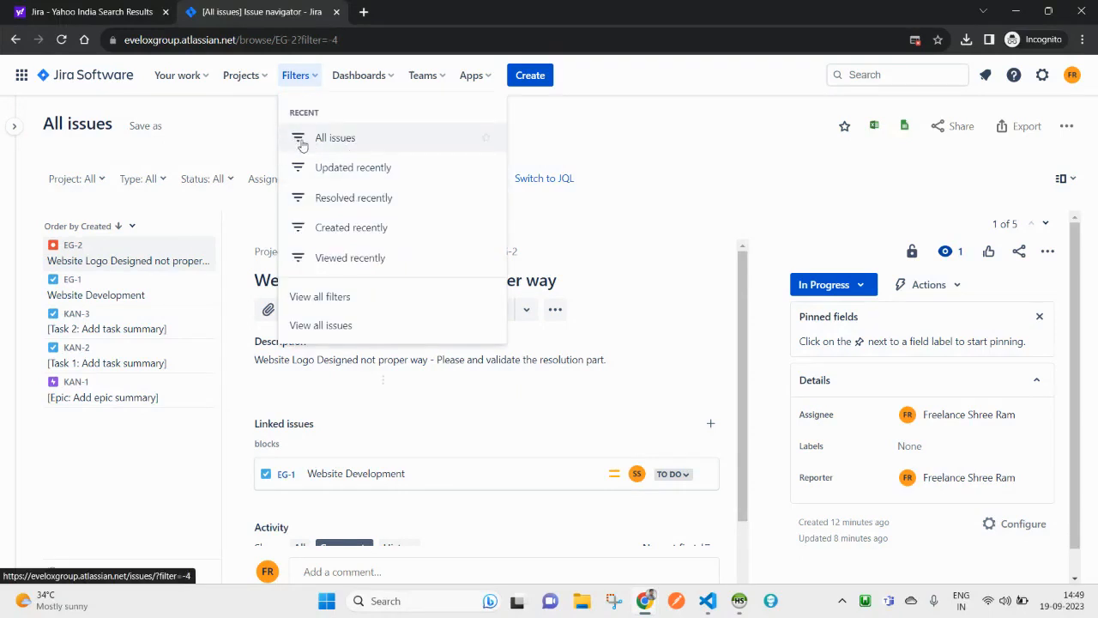
left_click(486, 140)
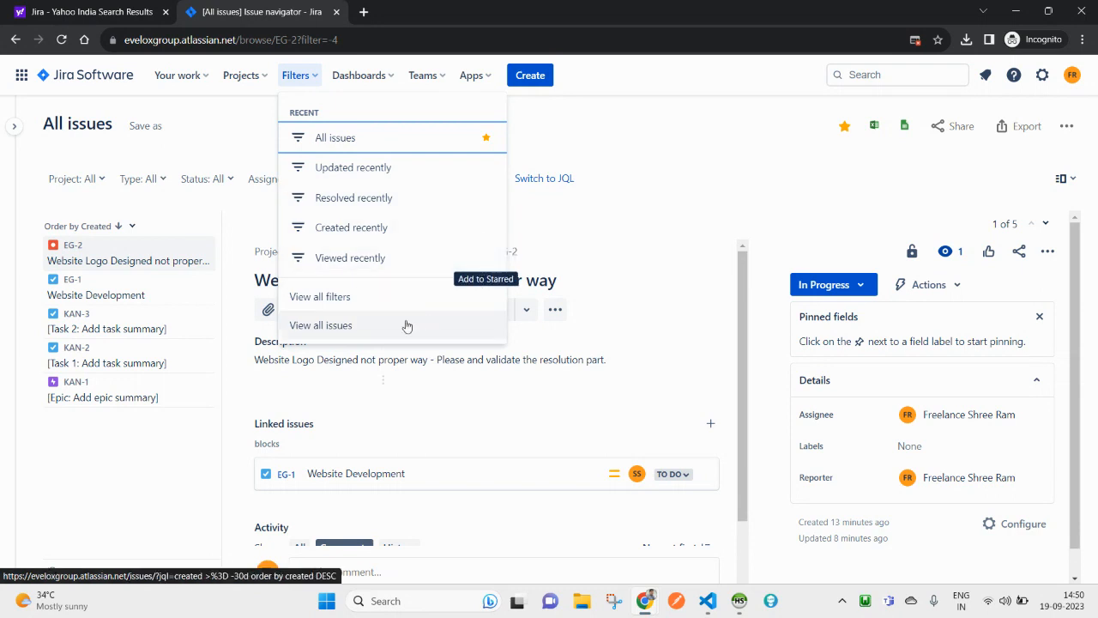
left_click(336, 335)
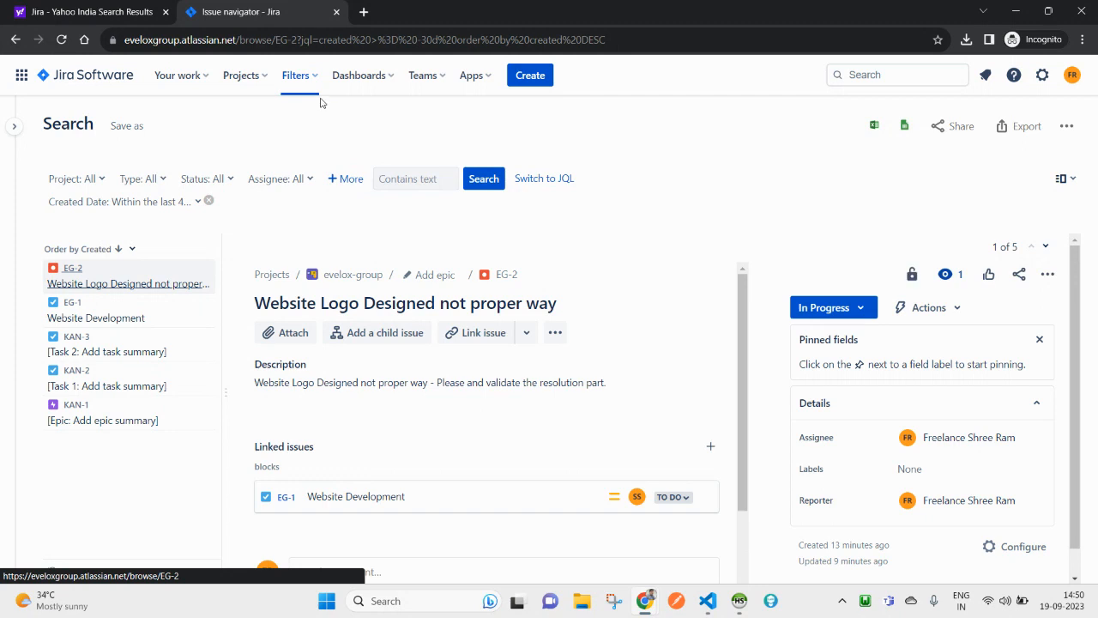
left_click(299, 76)
left_click(94, 79)
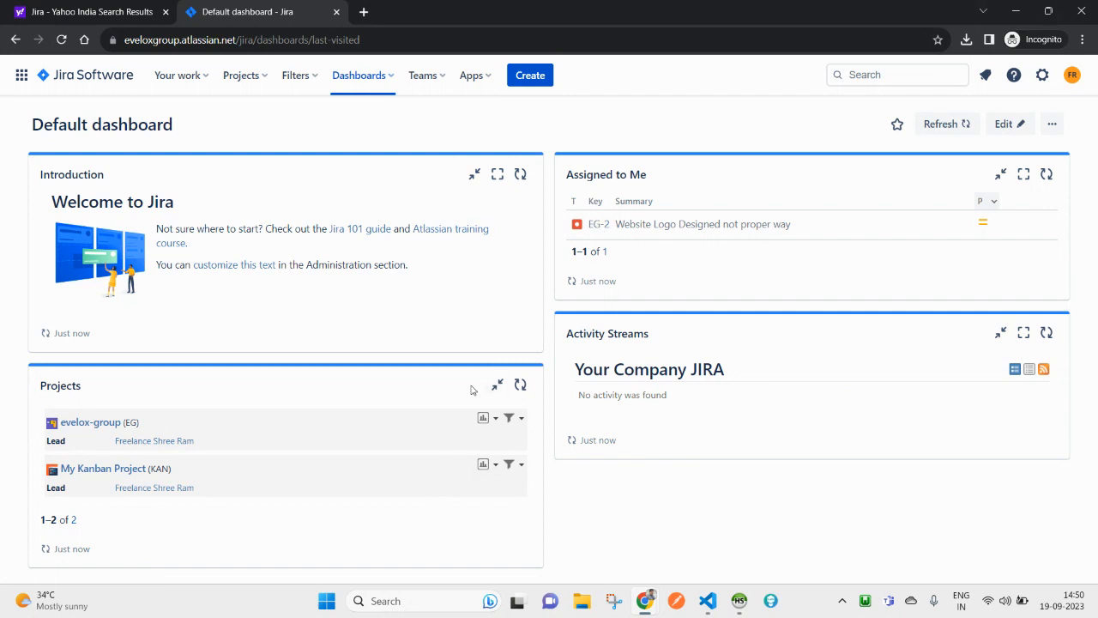
Step: Begin a new team under Teams > Create a team, then cancel before inviting anyone
left_click(428, 78)
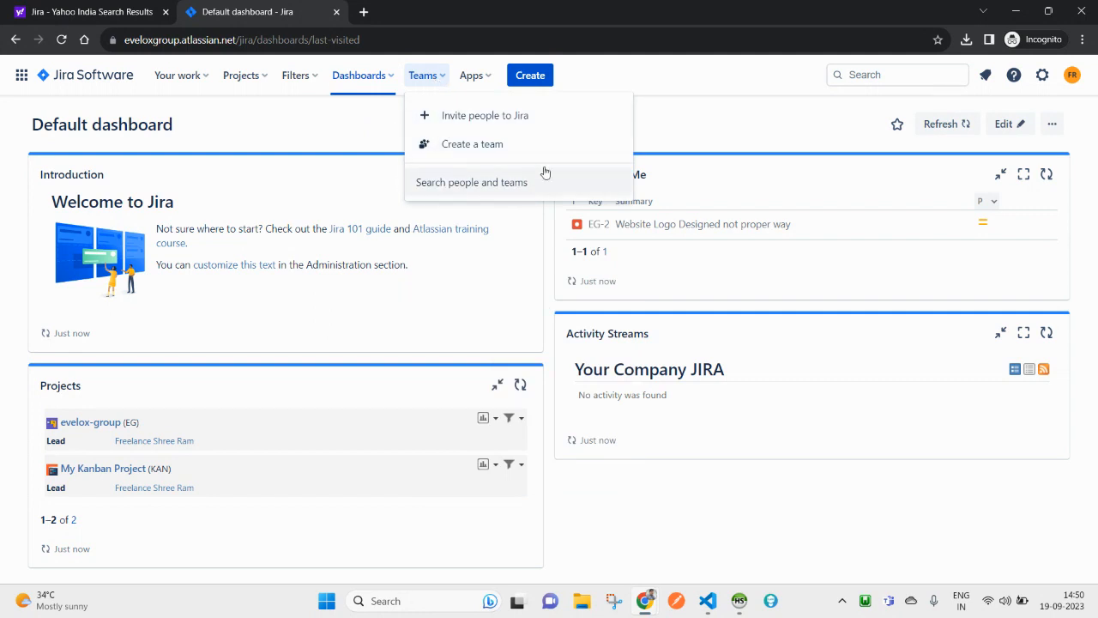
left_click(476, 147)
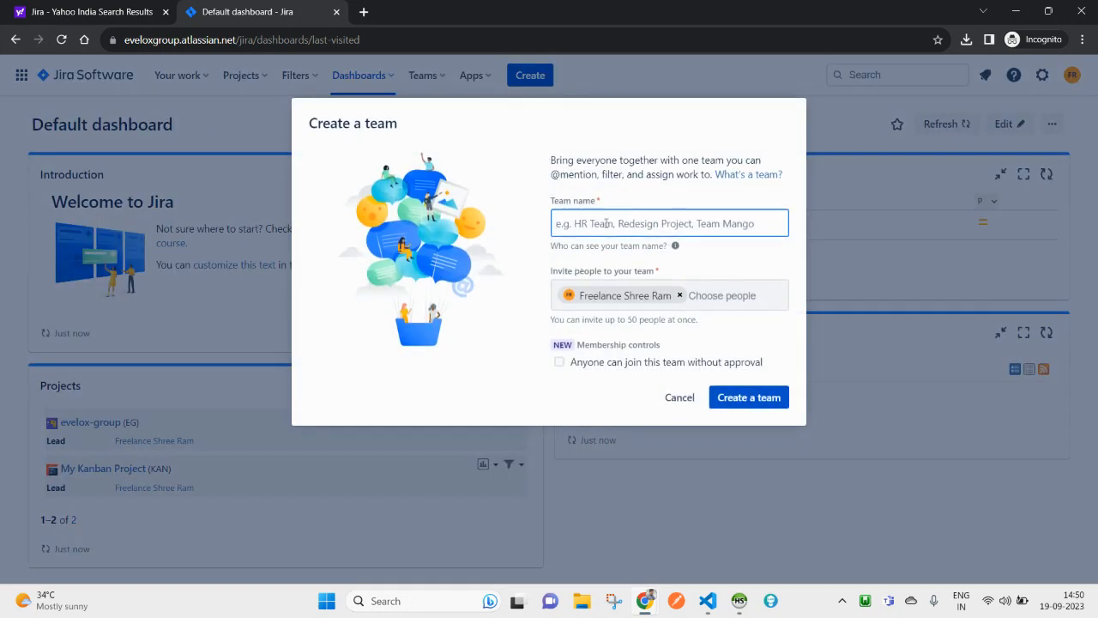
left_click(746, 293)
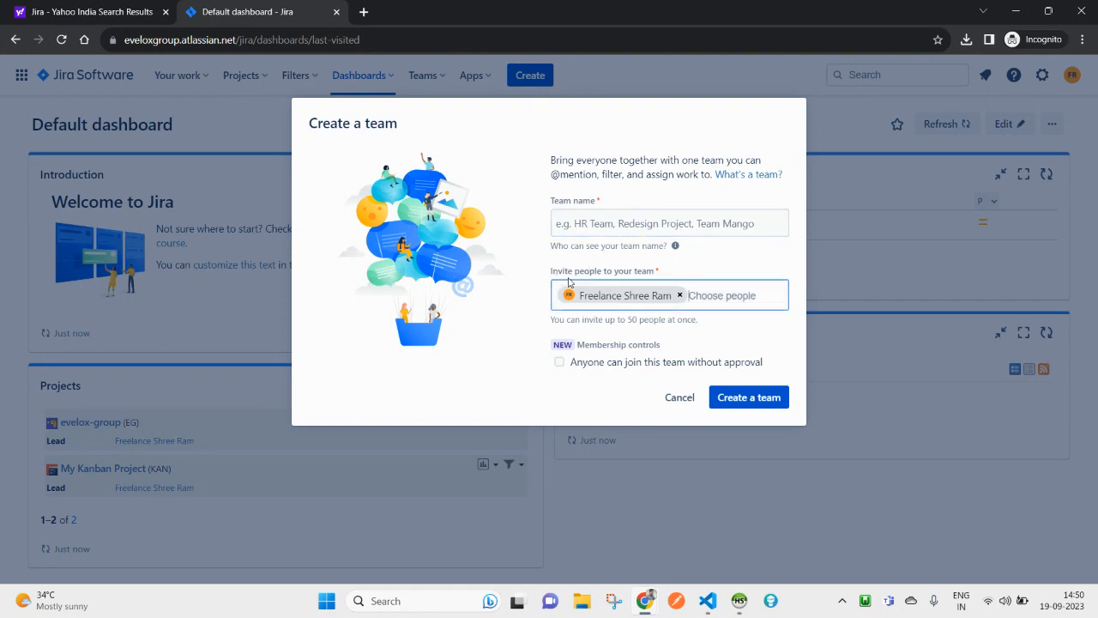
left_click(675, 405)
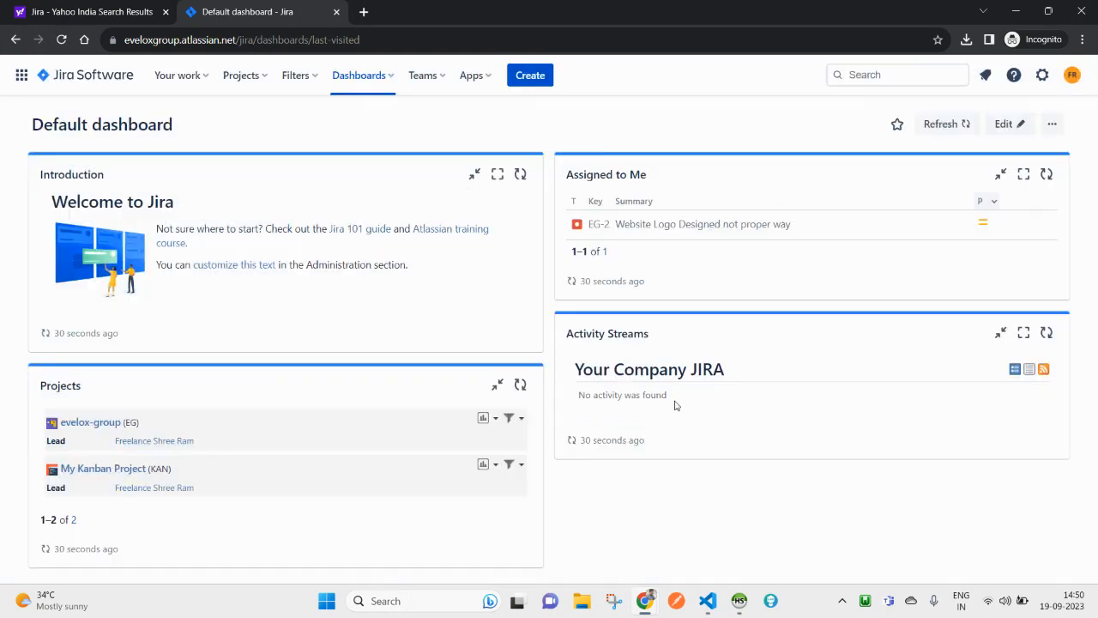
left_click(420, 74)
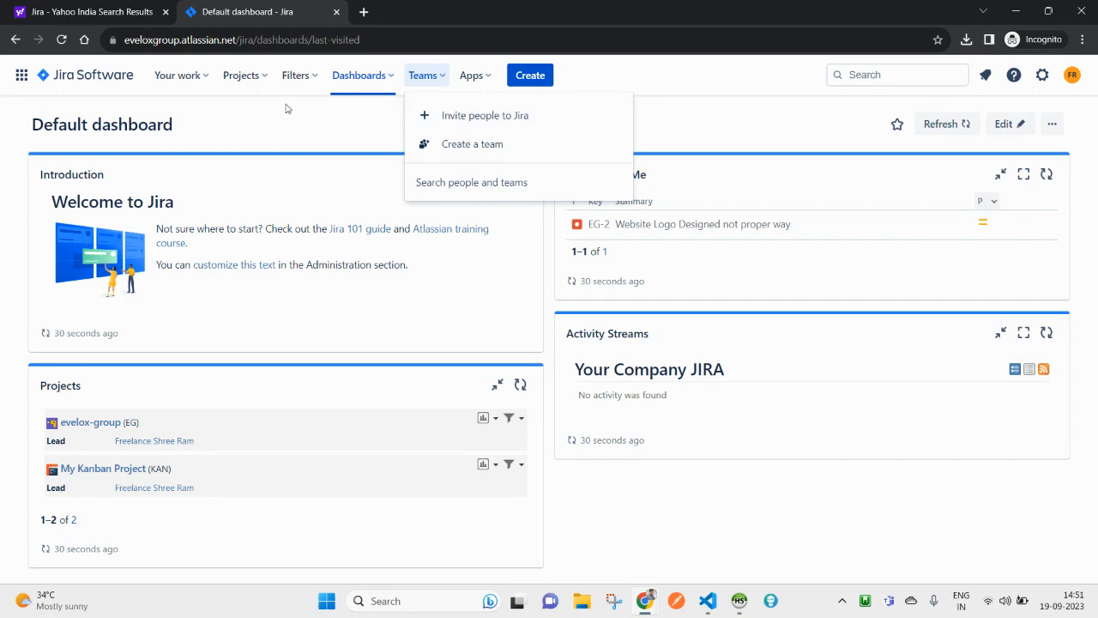
left_click(253, 81)
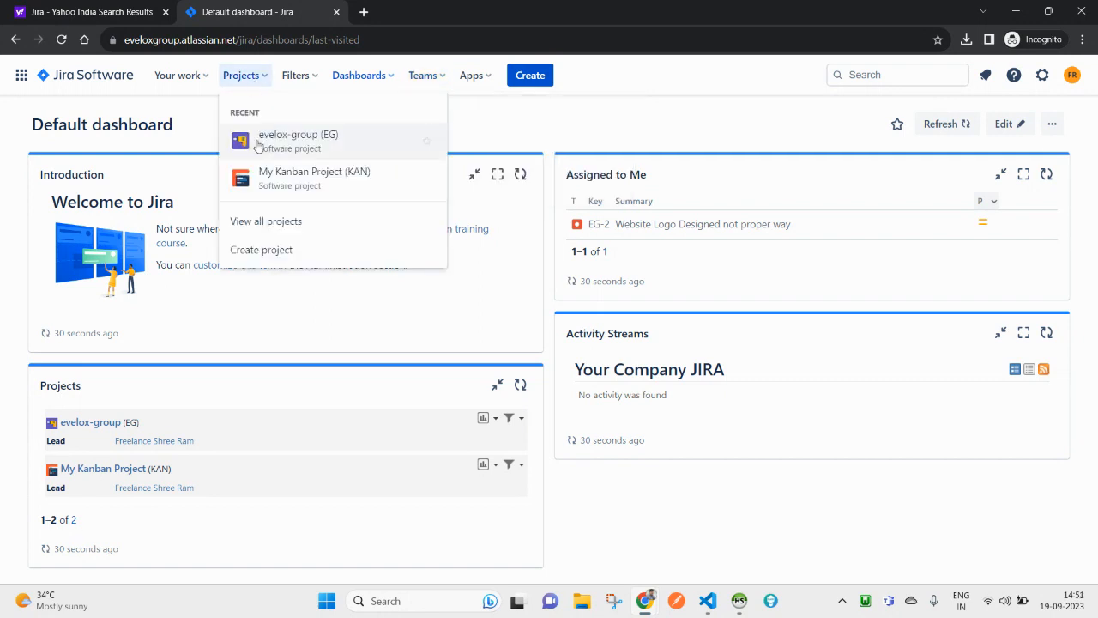
left_click(308, 78)
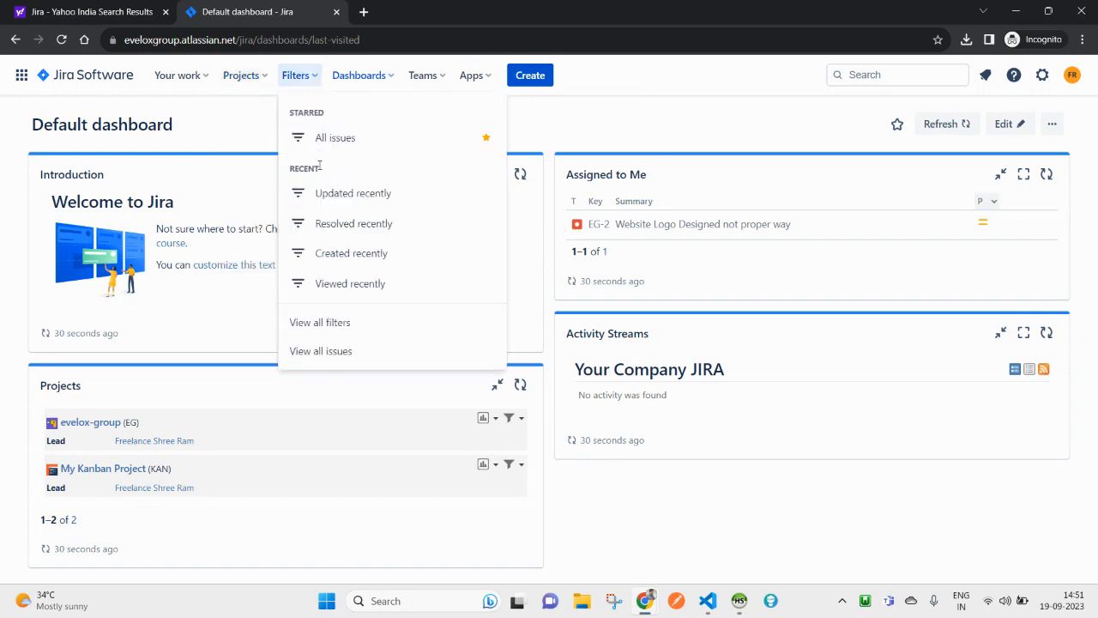
left_click(372, 81)
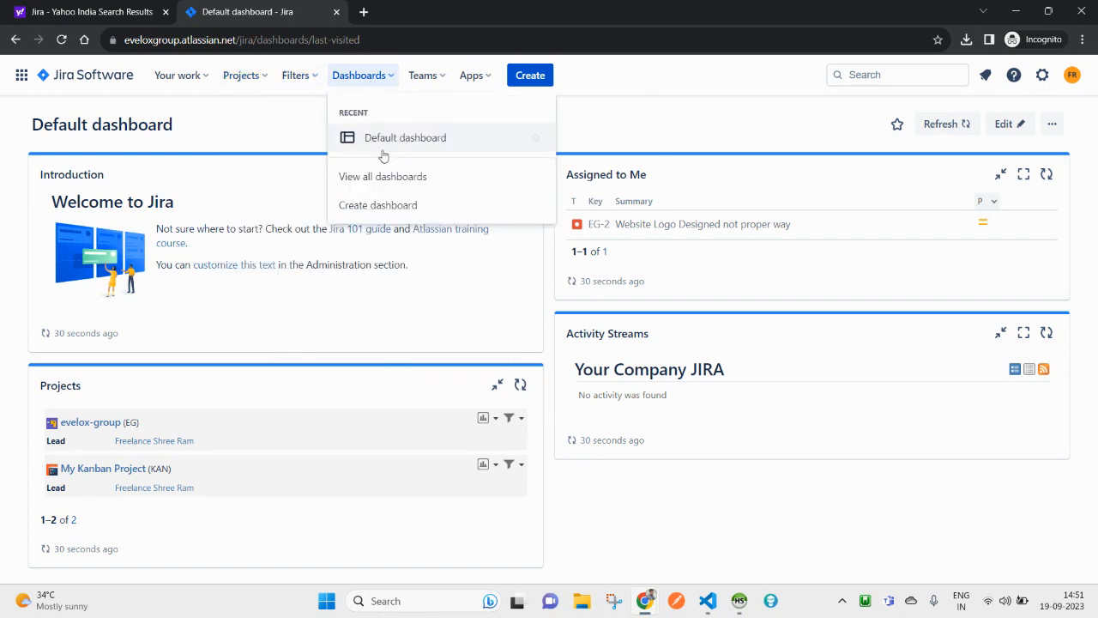
left_click(377, 211)
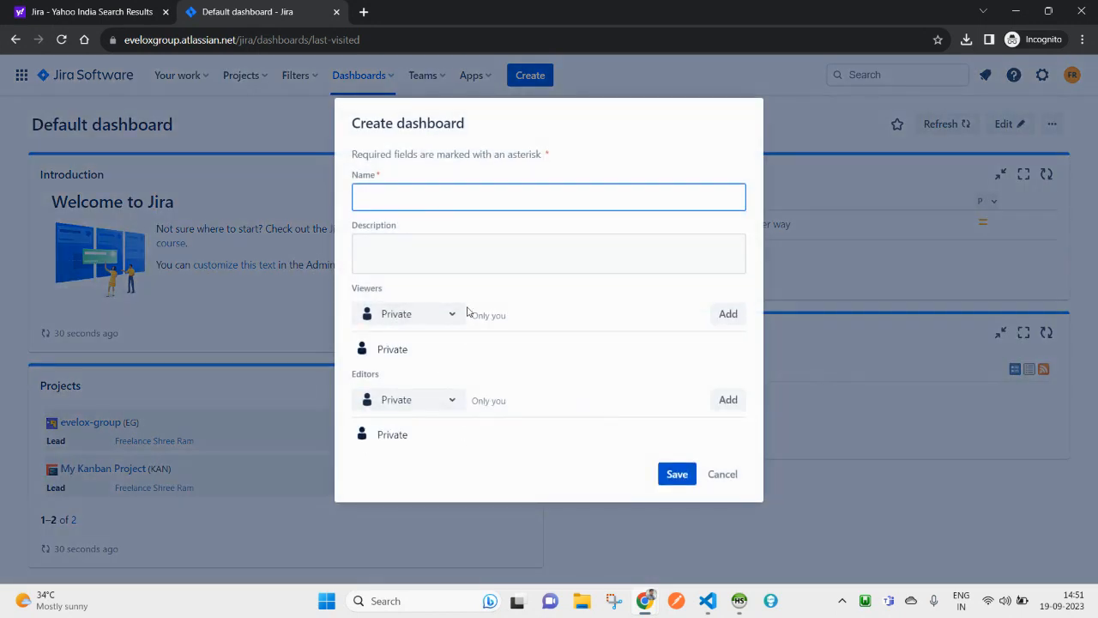
left_click(731, 478)
left_click(426, 82)
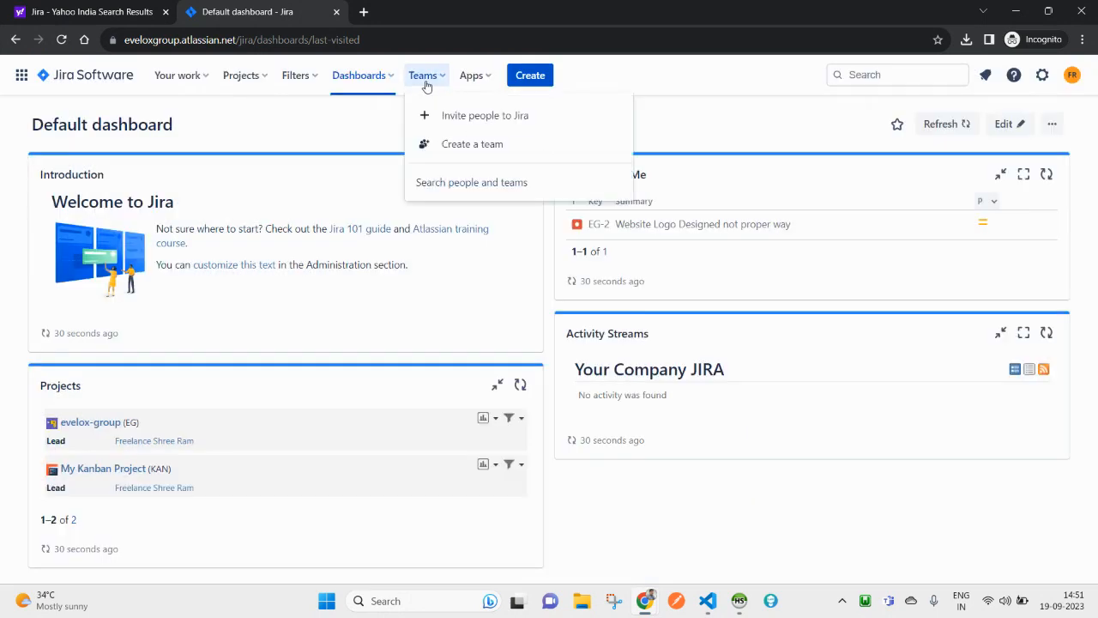
left_click(792, 495)
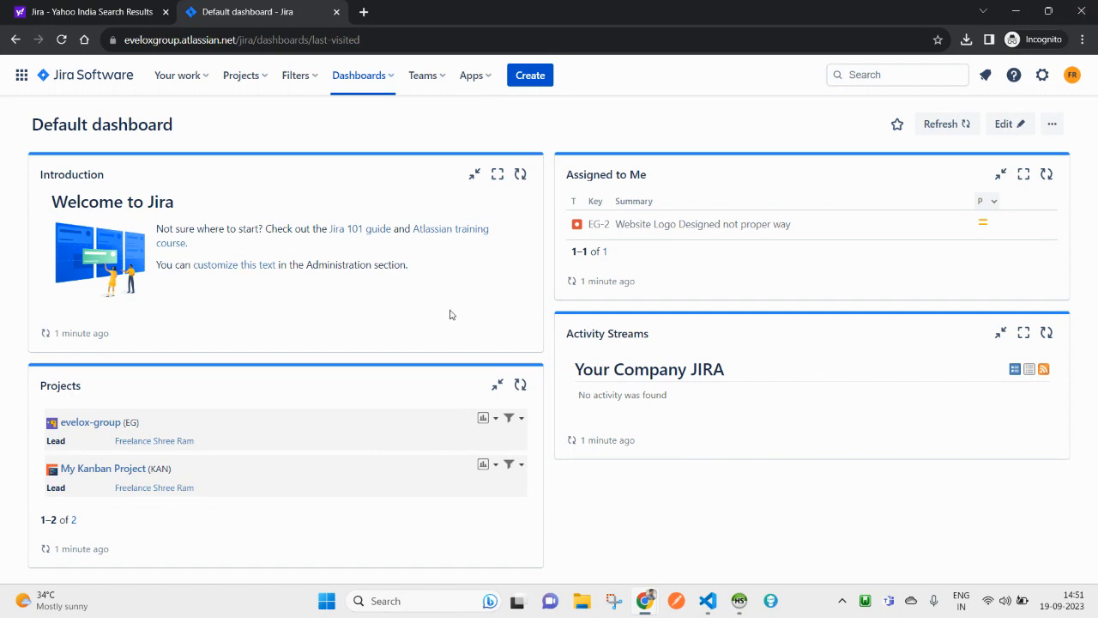
key("alt+Tab")
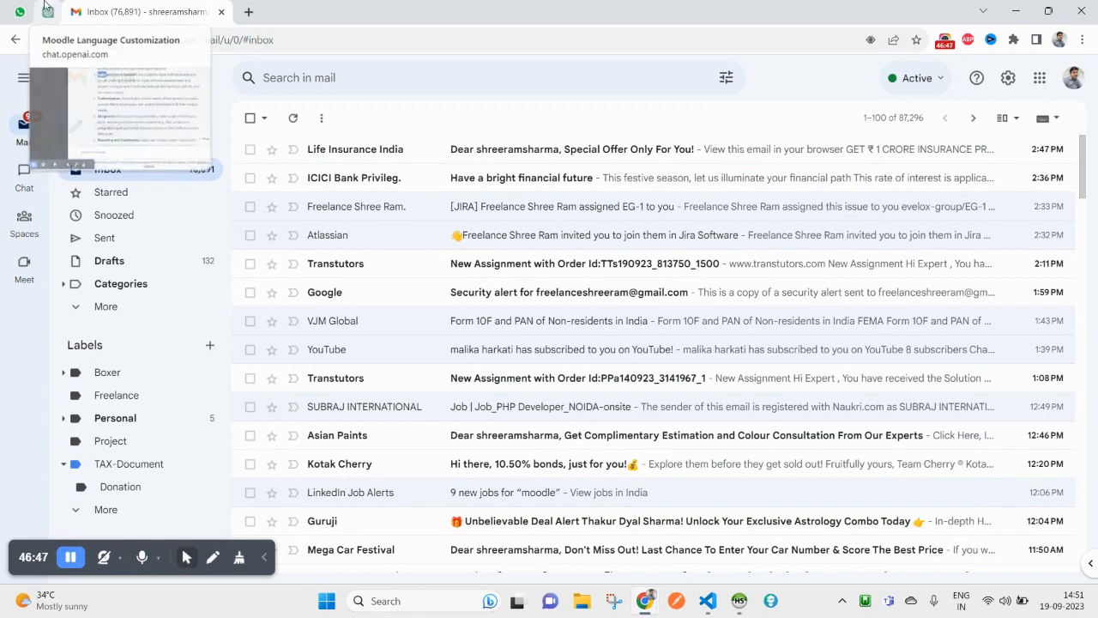
key("alt+Tab")
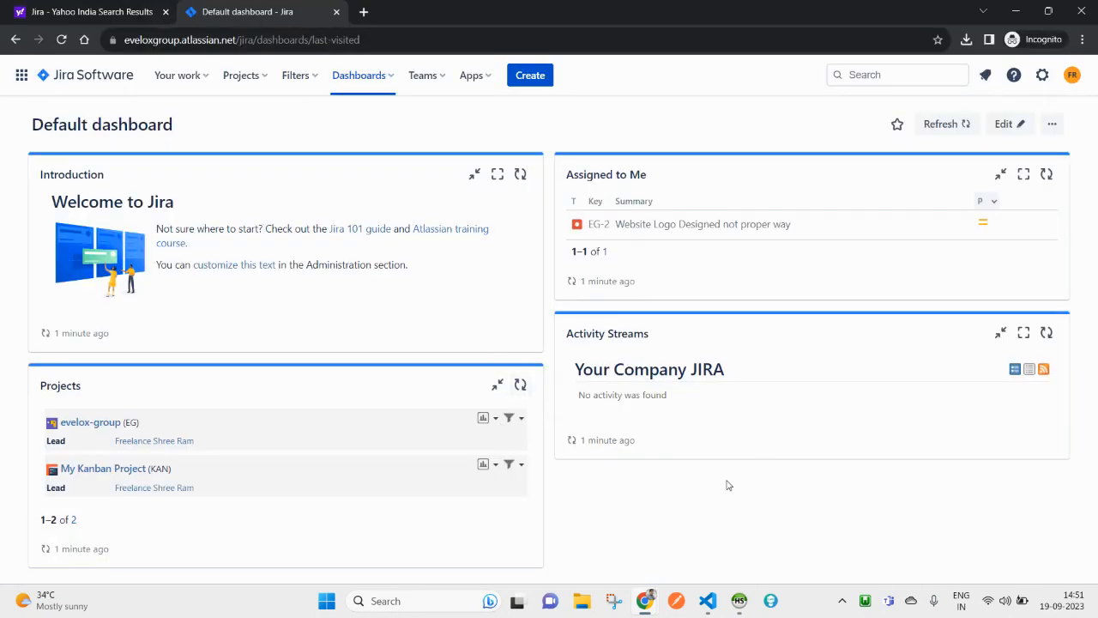